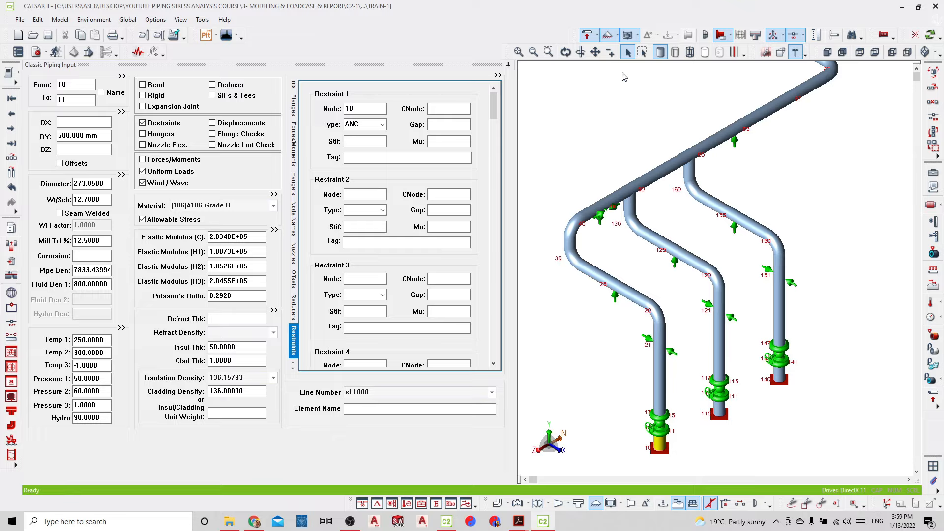
Run the error checker on the whole piping model and open the static load case editor
left_click(518, 52)
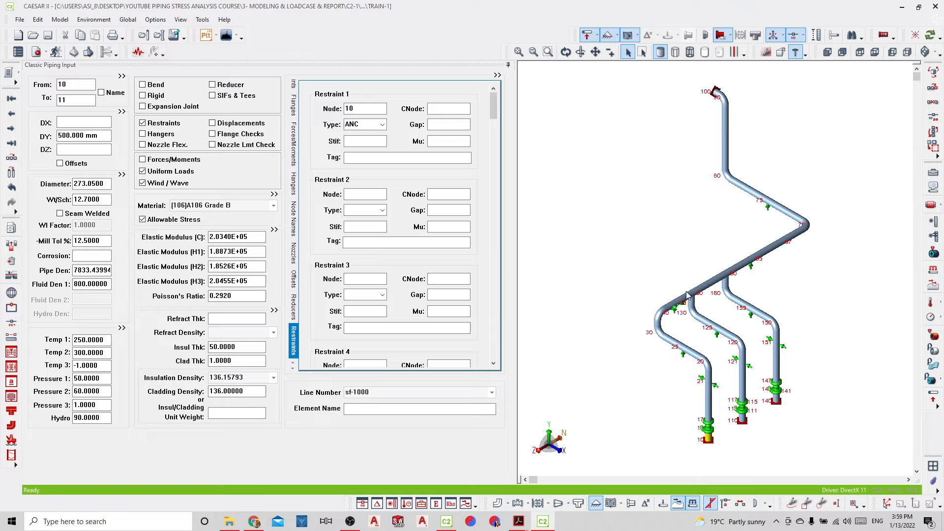
left_click(41, 54)
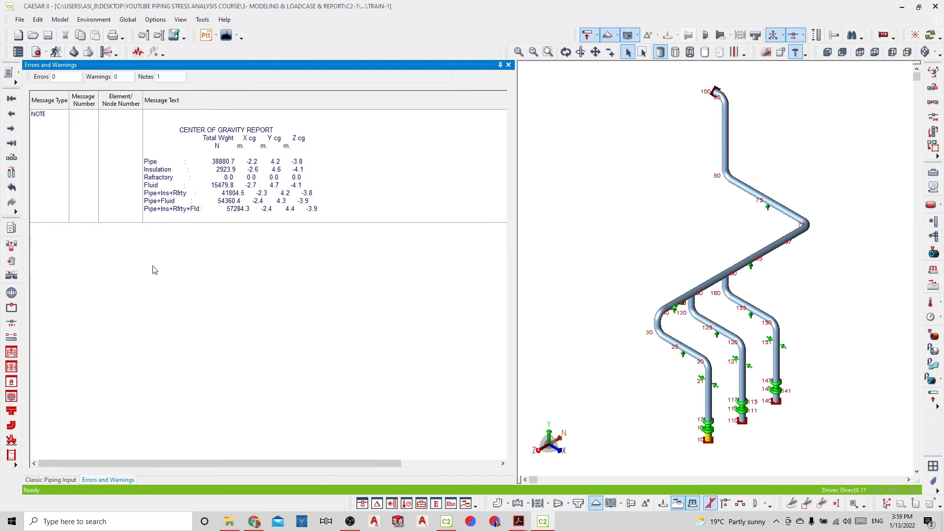
left_click(73, 52)
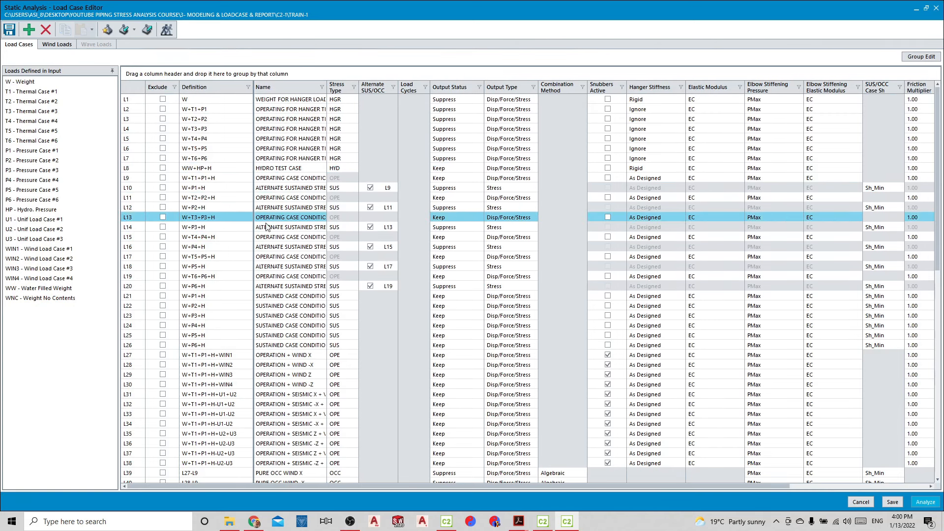
Replace the existing static load cases with the program's recommended load cases
left_click(314, 308)
left_click_drag(314, 314, 290, 424)
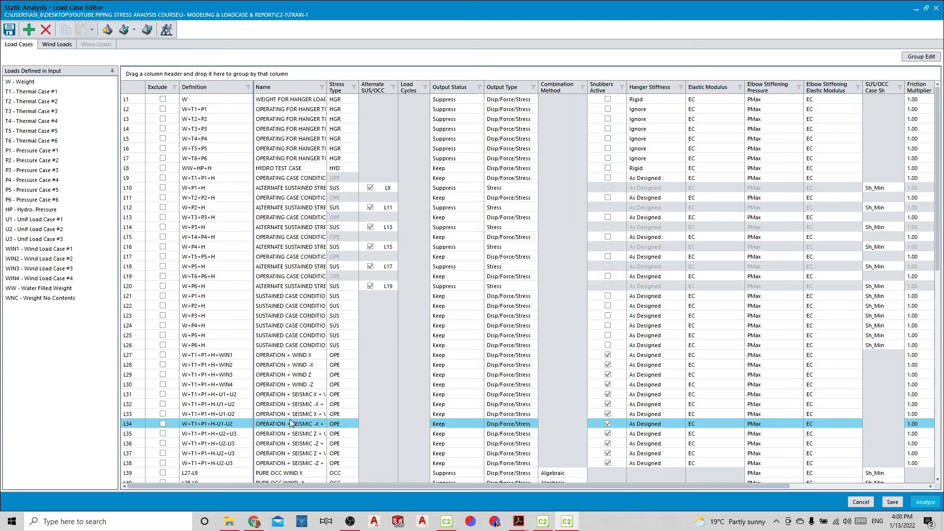
left_click_drag(290, 424, 154, 189)
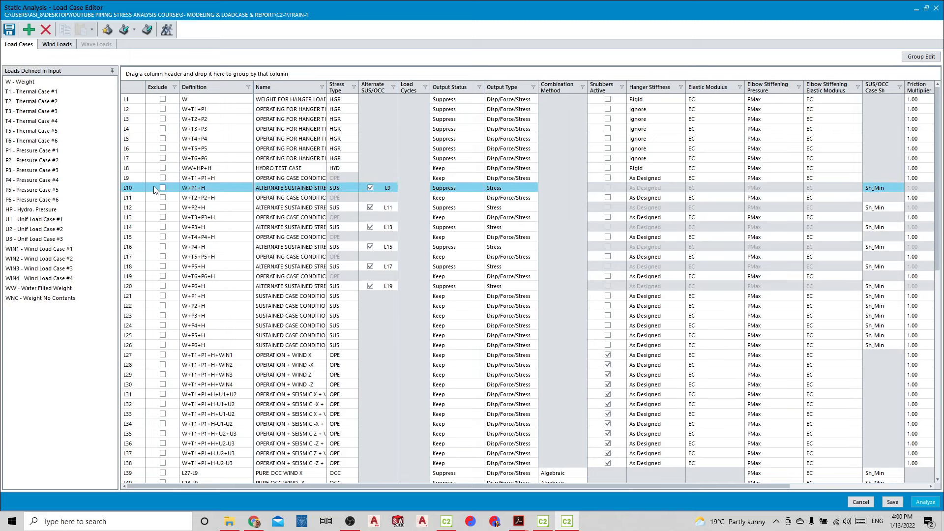
left_click(107, 31)
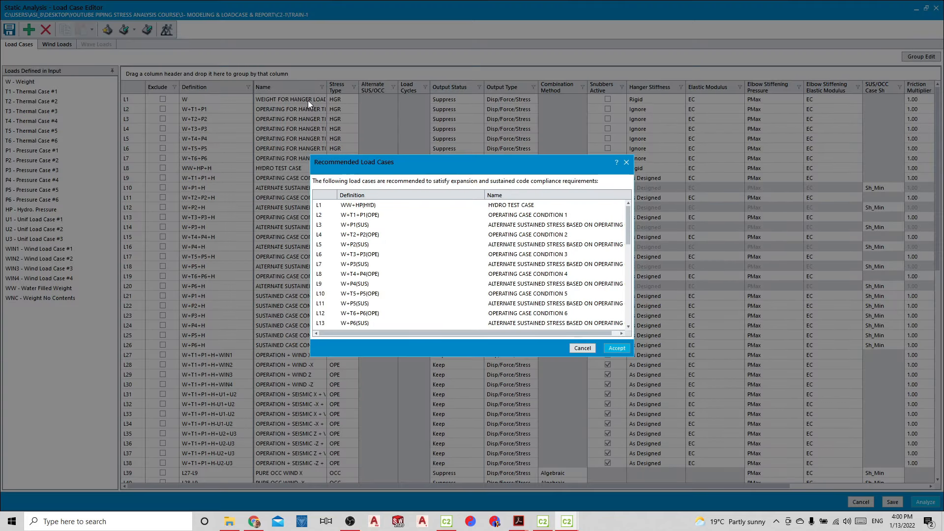
left_click(613, 349)
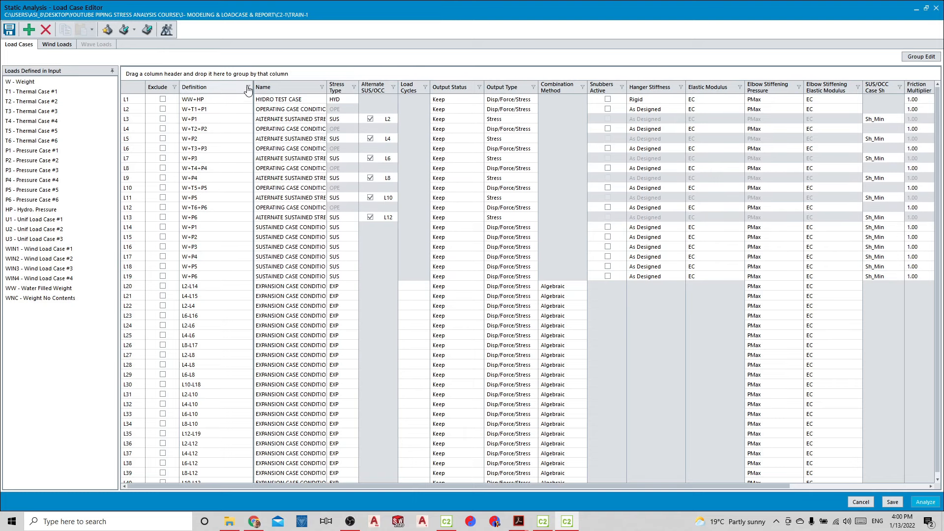
Widen the Definition and Name columns of the load case table to fit the full case names
left_click_drag(253, 87, 332, 87)
left_click(316, 110)
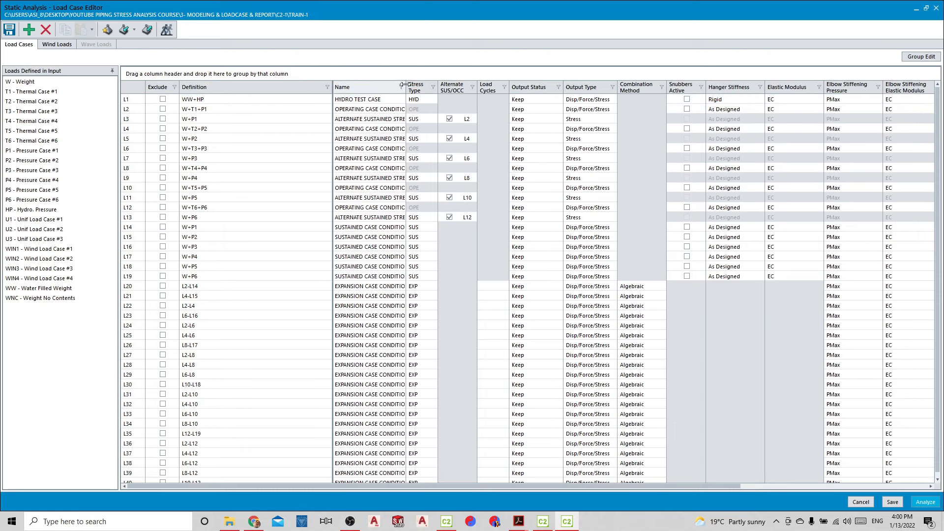
left_click_drag(404, 85, 564, 87)
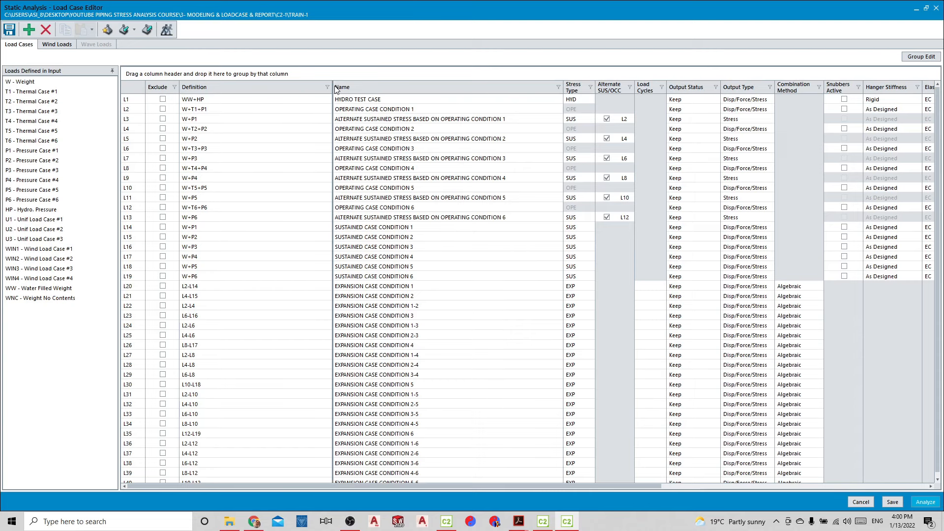
left_click_drag(332, 87, 293, 86)
Review the definitions of the hydro test case, the first operating case and its alternate sustained case
left_click(417, 199)
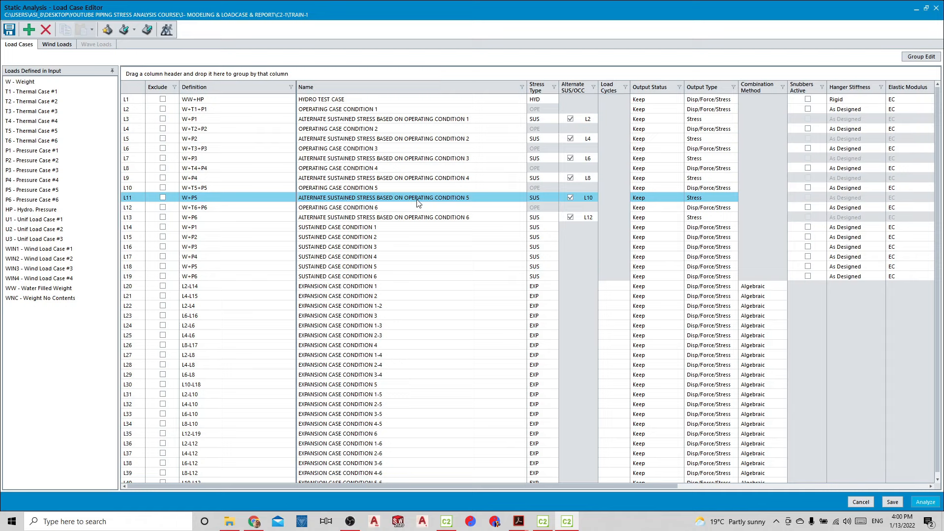
left_click(307, 167)
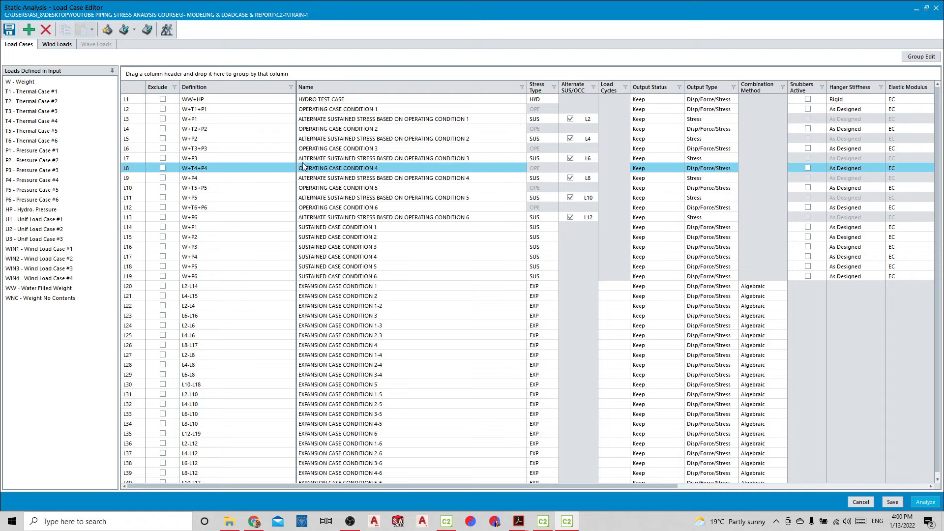
left_click(276, 139)
left_click(270, 127)
left_click(260, 118)
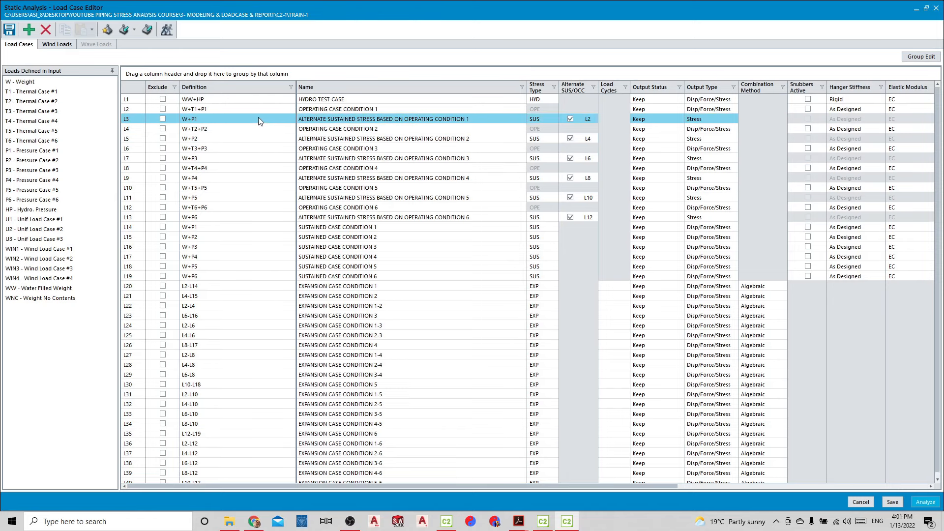
left_click(244, 109)
left_click(242, 100)
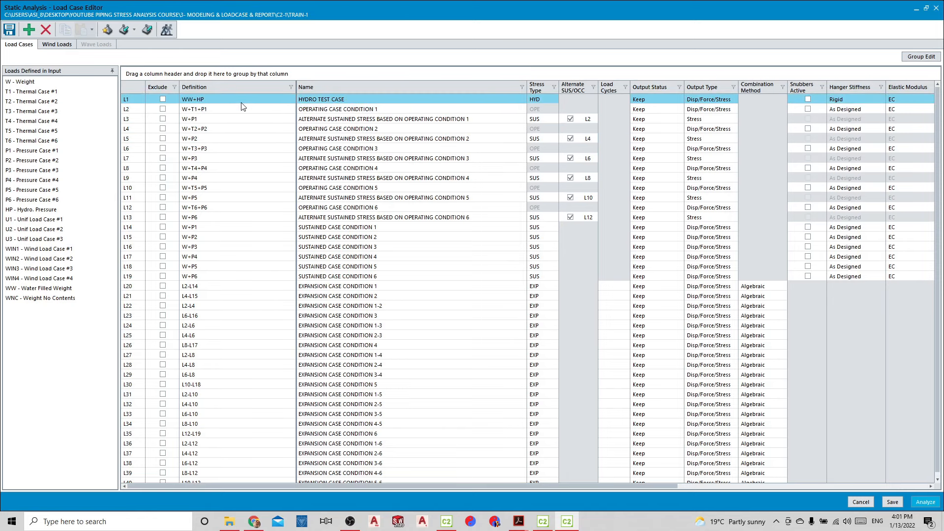
left_click(237, 108)
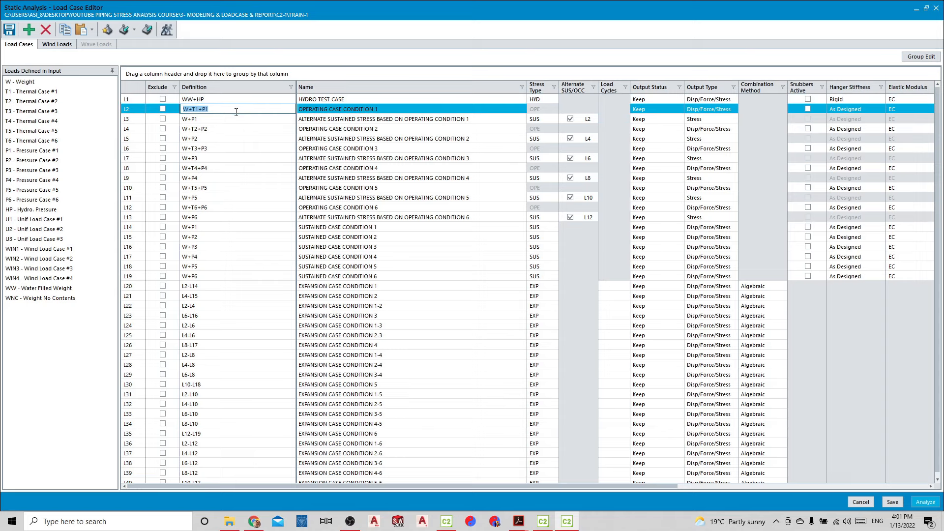
left_click(234, 119)
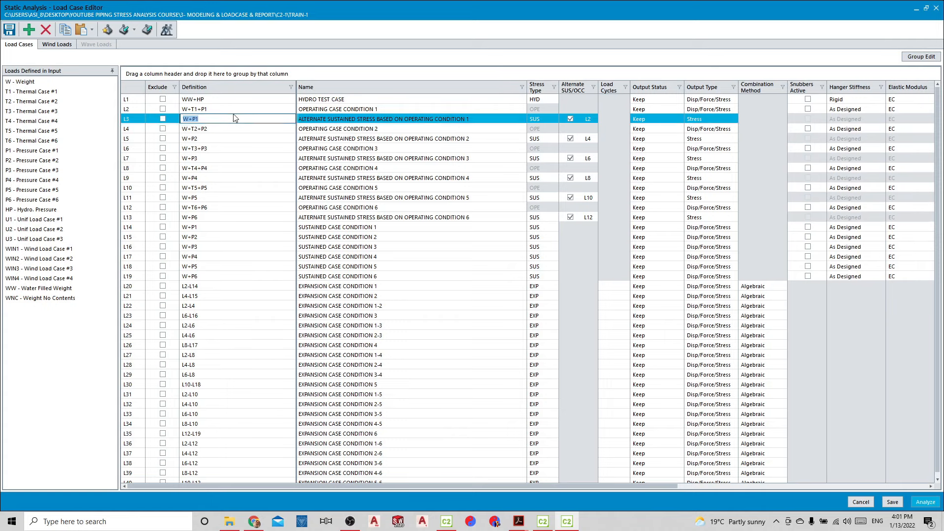
left_click(233, 109)
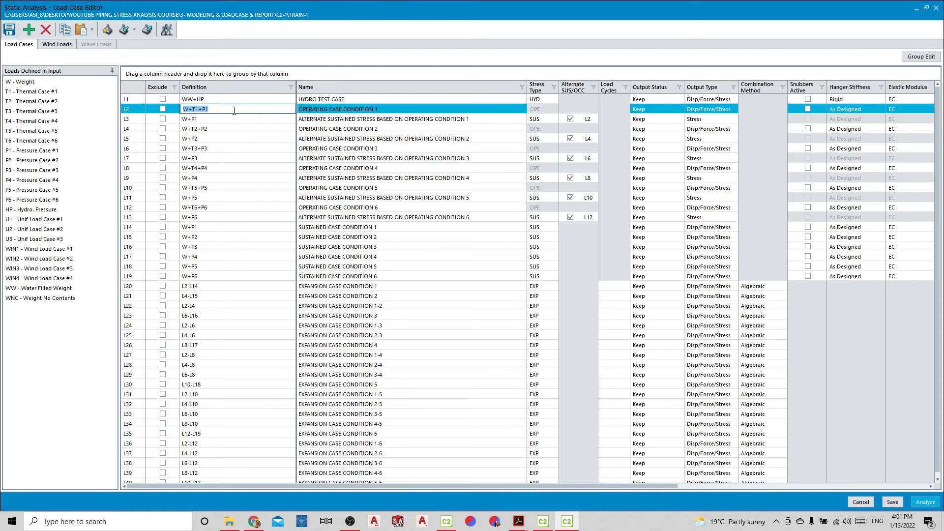
Review the definitions from operating case L12 through the sustained cases L14 to L19 and expansion case L20
left_click(222, 206)
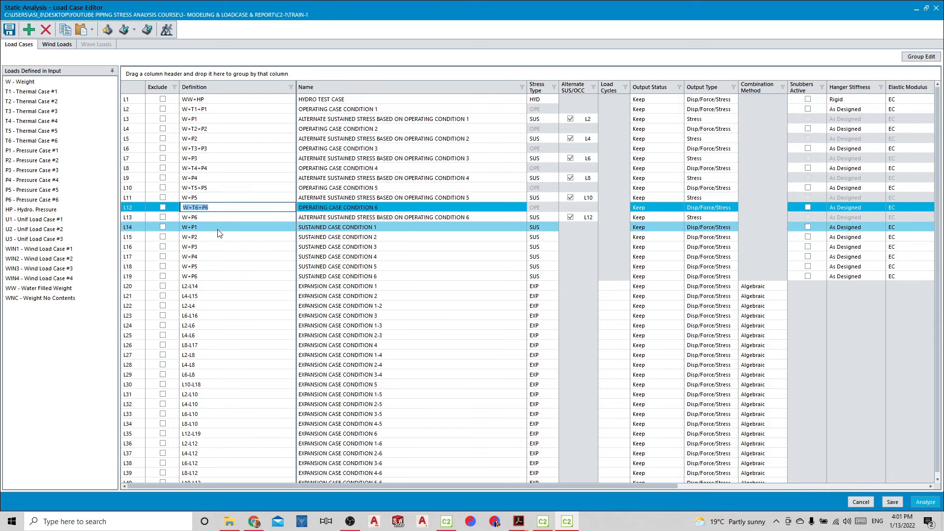
left_click(218, 227)
left_click(213, 275)
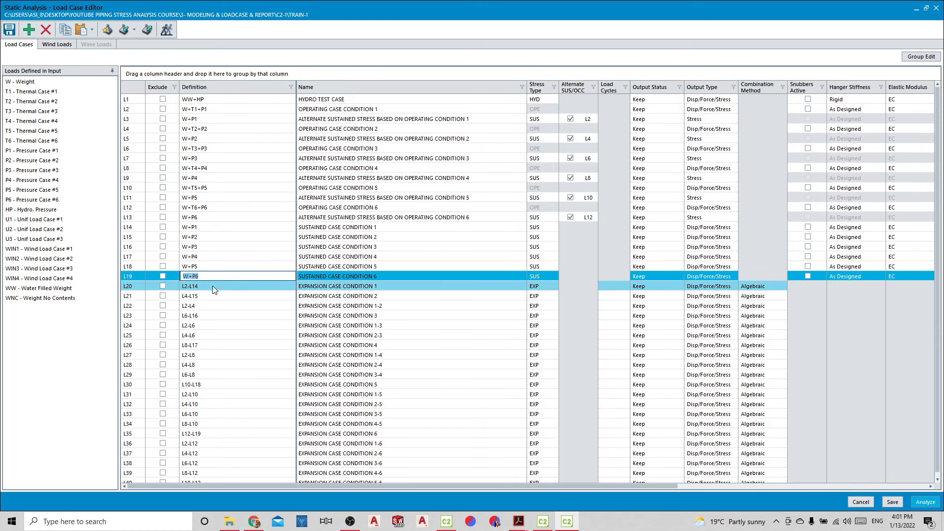
left_click(137, 286)
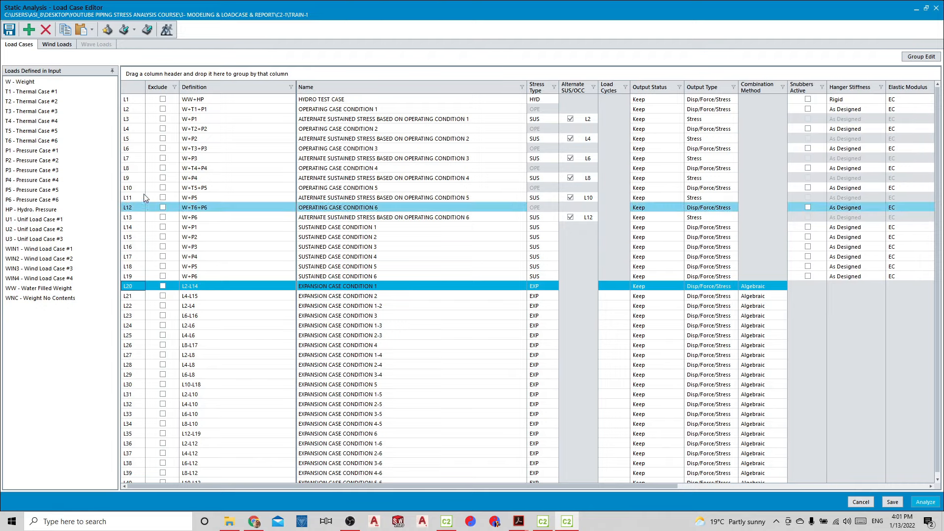
Examine operating cases L2 to L12 alongside the alternate sustained cases based on each of them
left_click(137, 105)
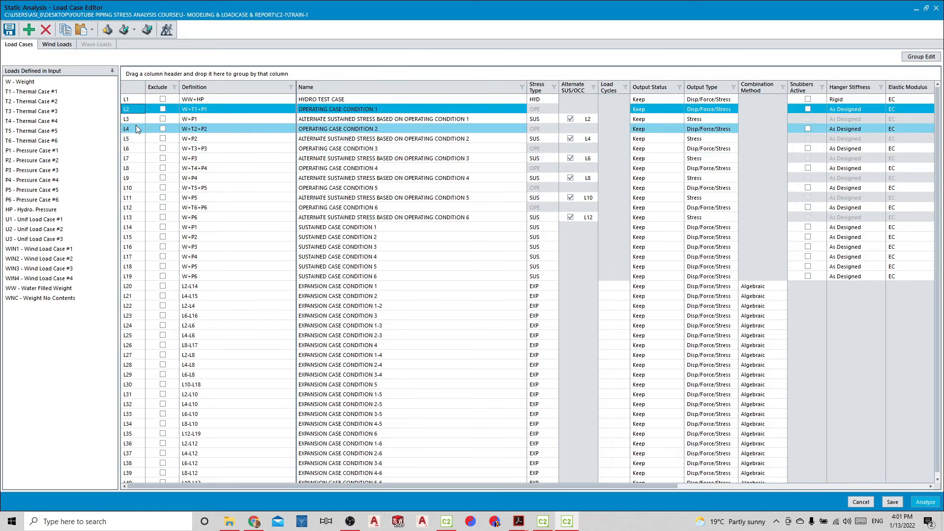
left_click(136, 126)
left_click(134, 146)
left_click(140, 111)
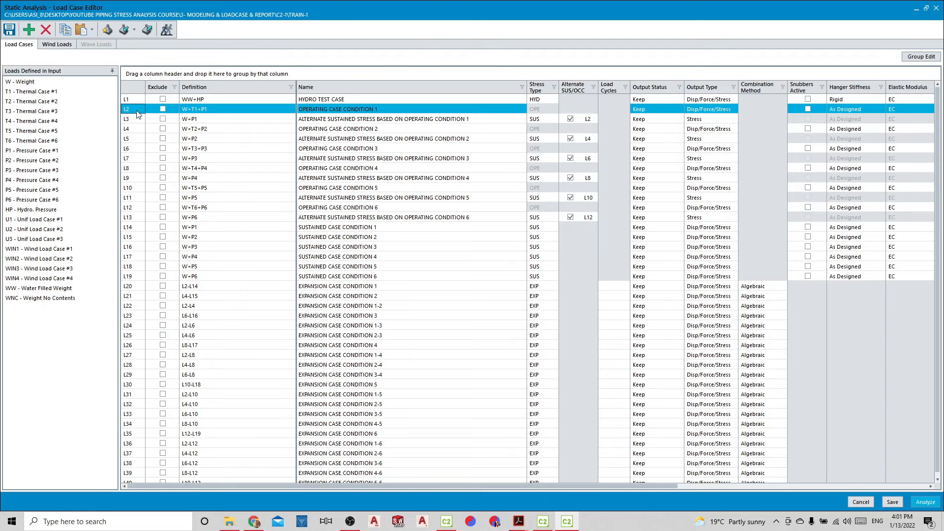
left_click(132, 120)
left_click(128, 130)
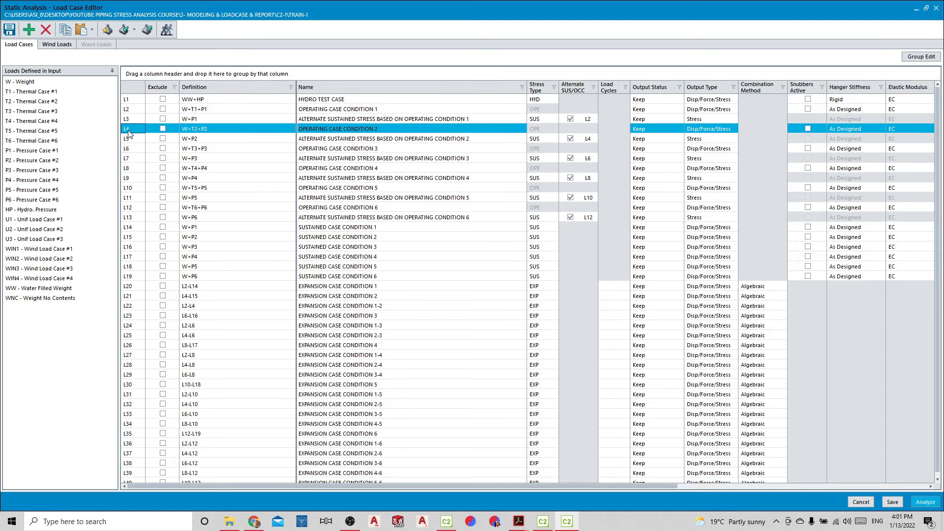
left_click(135, 138)
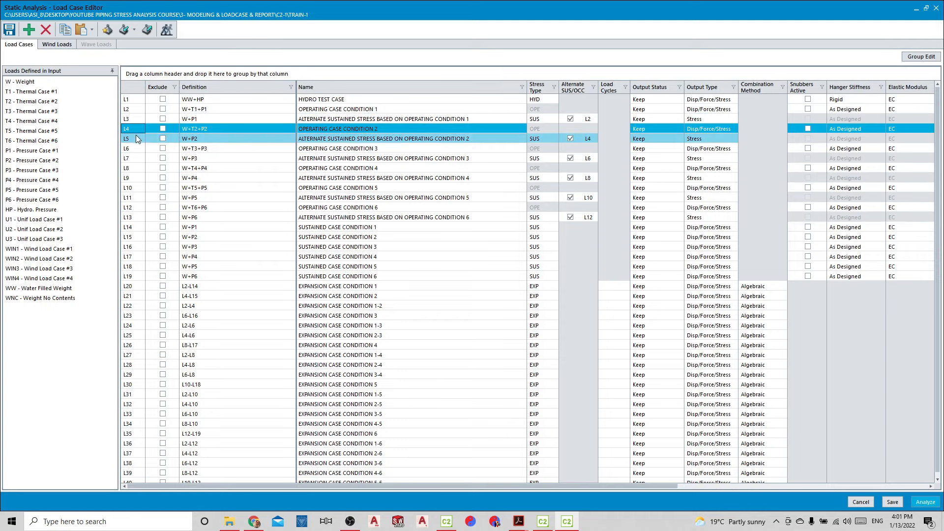
left_click(134, 147)
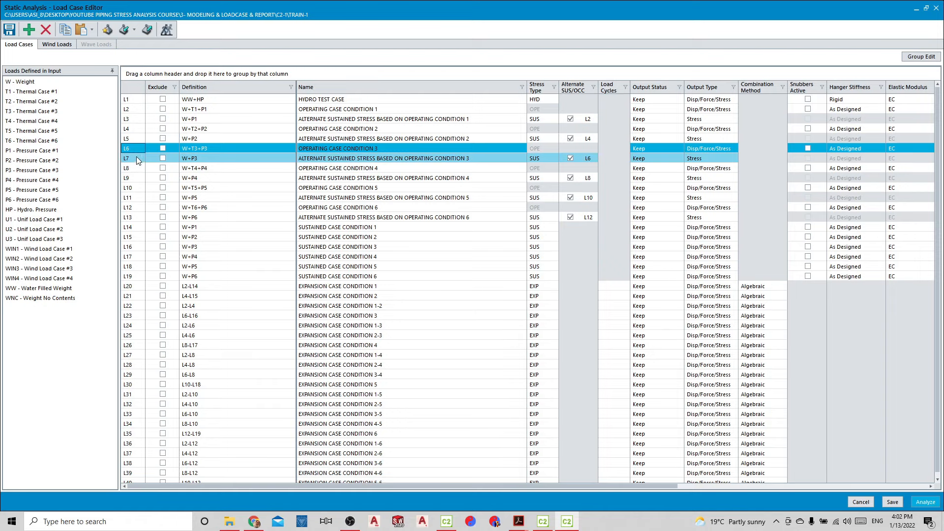
left_click(136, 168)
left_click(137, 178)
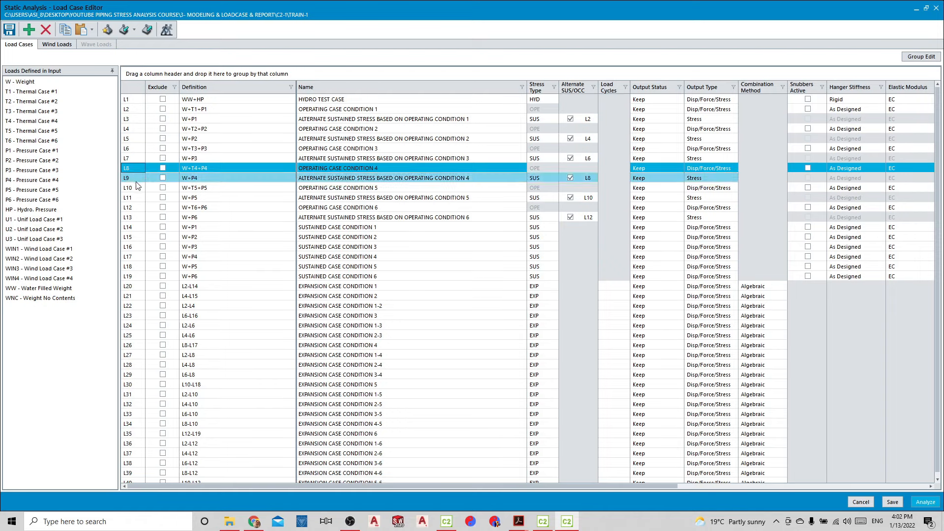
left_click(138, 189)
left_click(138, 206)
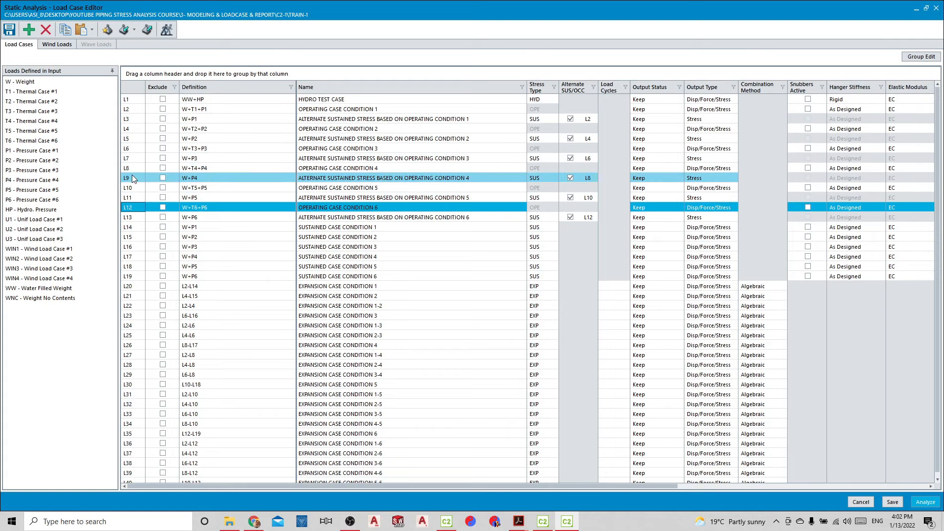
left_click(134, 158)
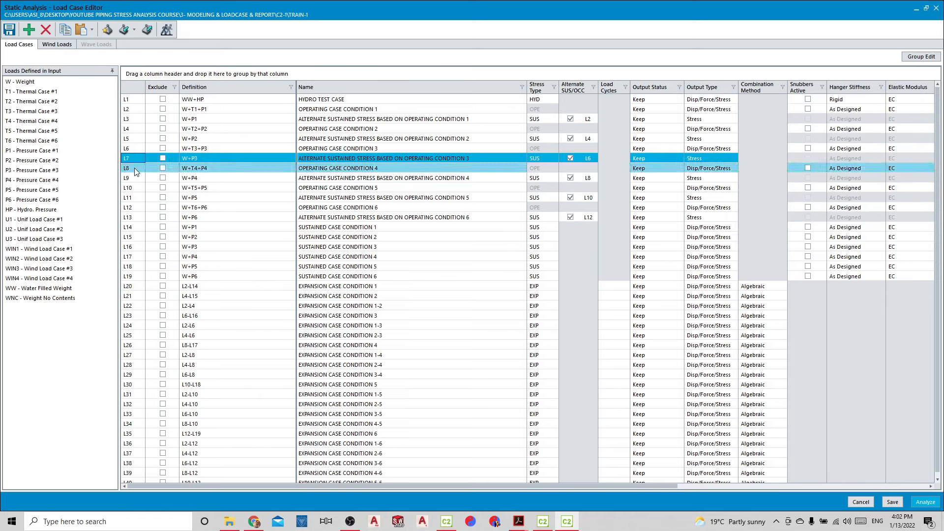
left_click(134, 175)
left_click(137, 205)
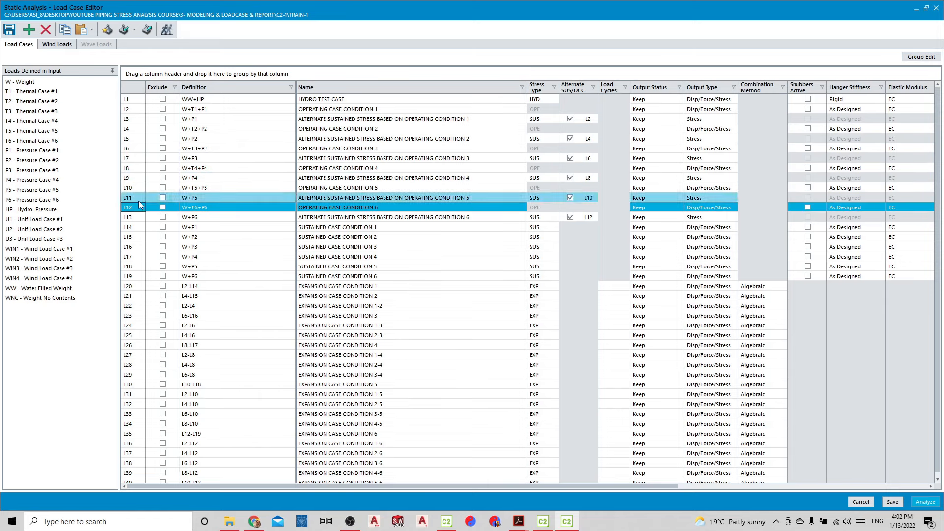
left_click(130, 151)
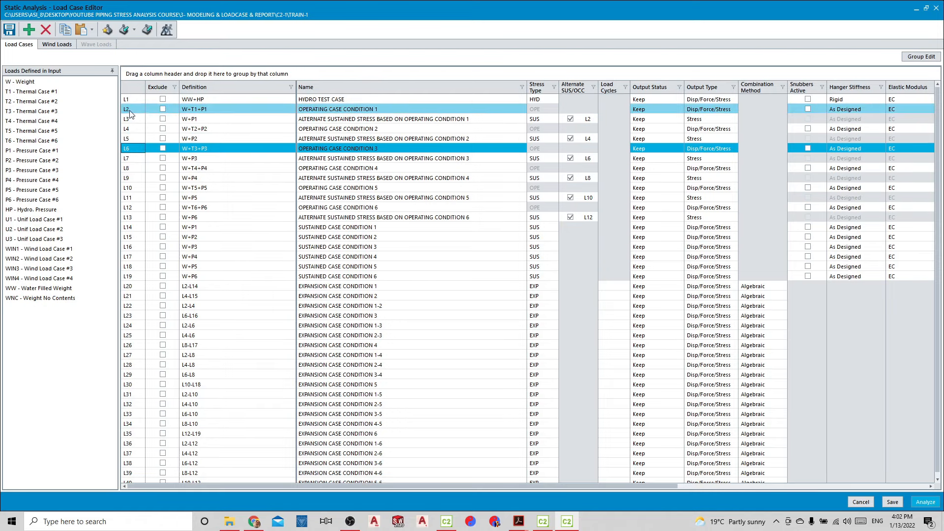
Check the combination method of expansion cases L20 and L21 in the load case table
scroll(164, 221, "down", 1)
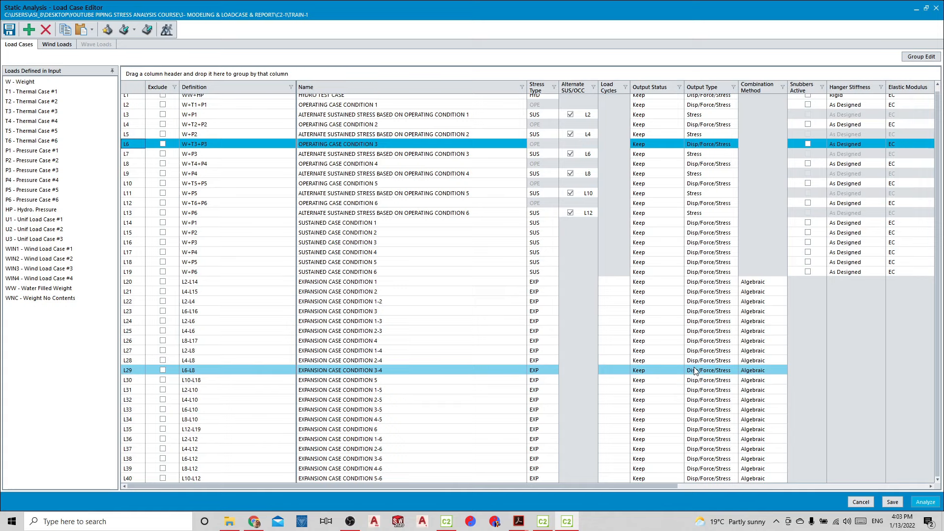
left_click(762, 284)
left_click(765, 294)
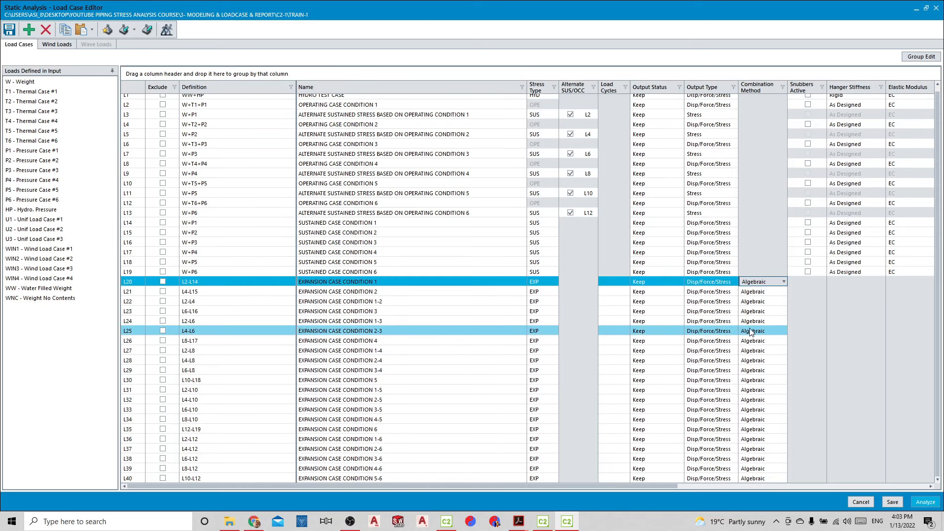
left_click(494, 291)
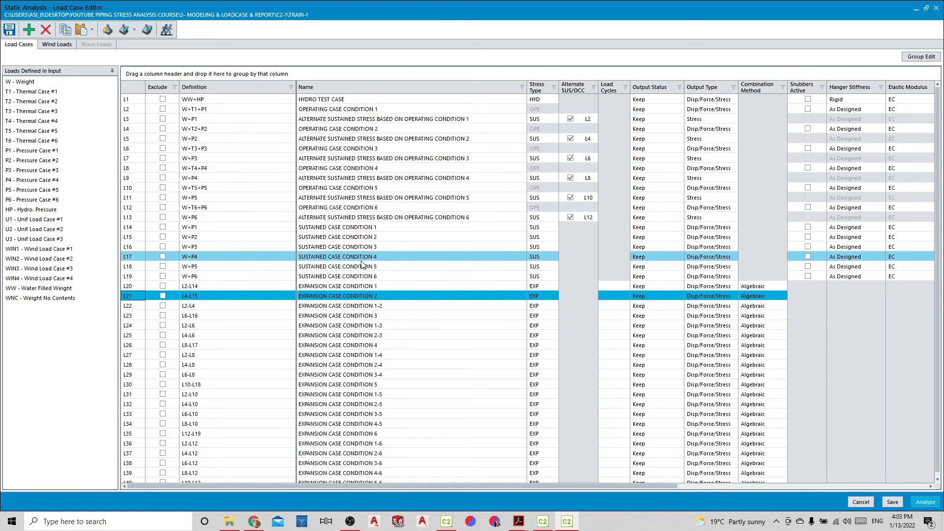
Select alternate sustained case L3 and read the allowable displacement stress range equations in the ASME B31.3 PDF in Acrobat
left_click(218, 119)
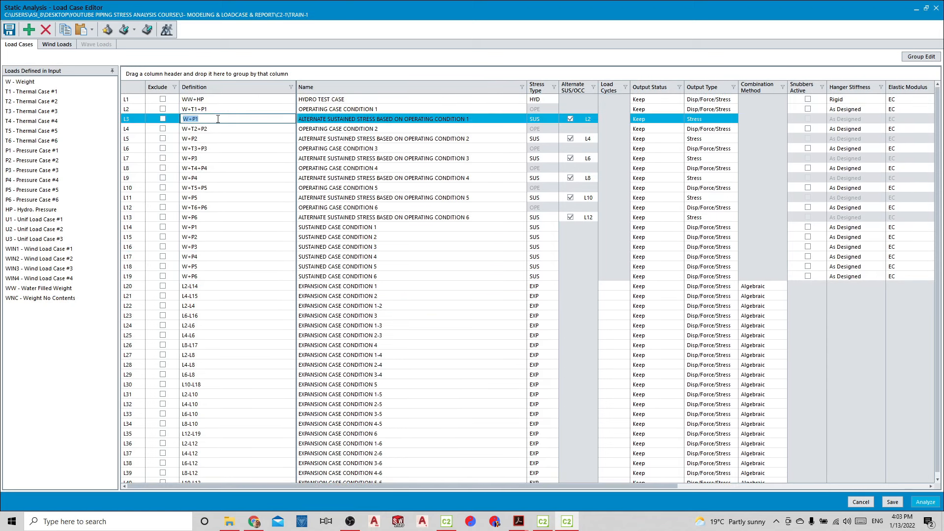
left_click(142, 117)
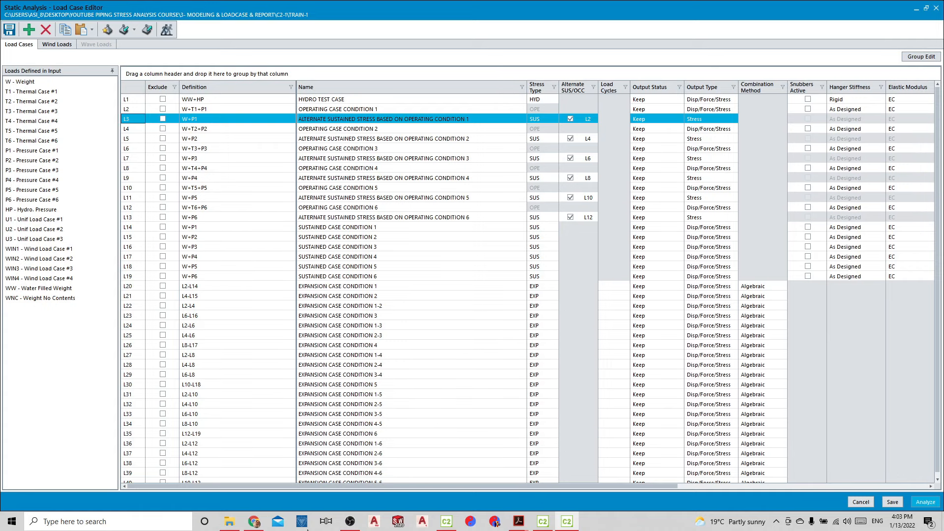
mouse_move(519, 521)
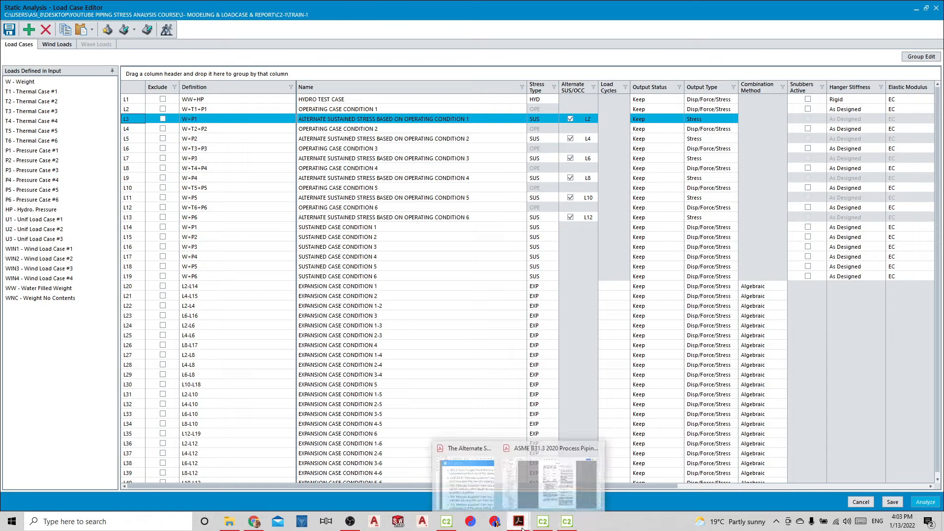
left_click(565, 472)
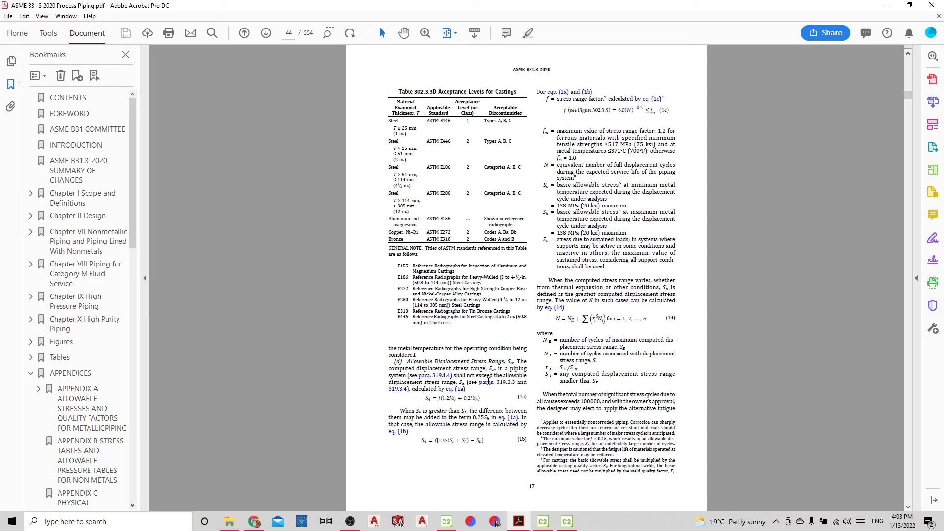
scroll(489, 381, "up", 3, "ctrl")
scroll(457, 383, "down", 3)
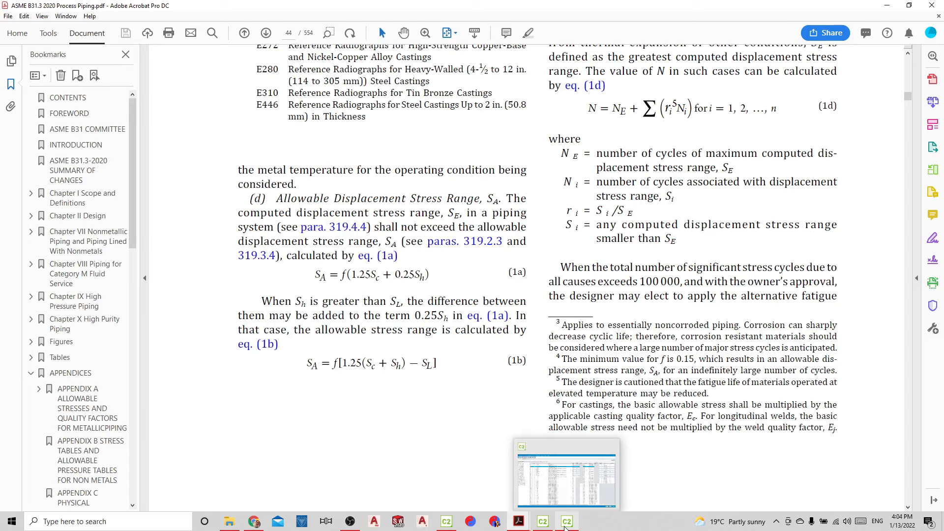
Leave the load case editor, return to the CAESAR II piping input and close the errors and warnings report
left_click(566, 522)
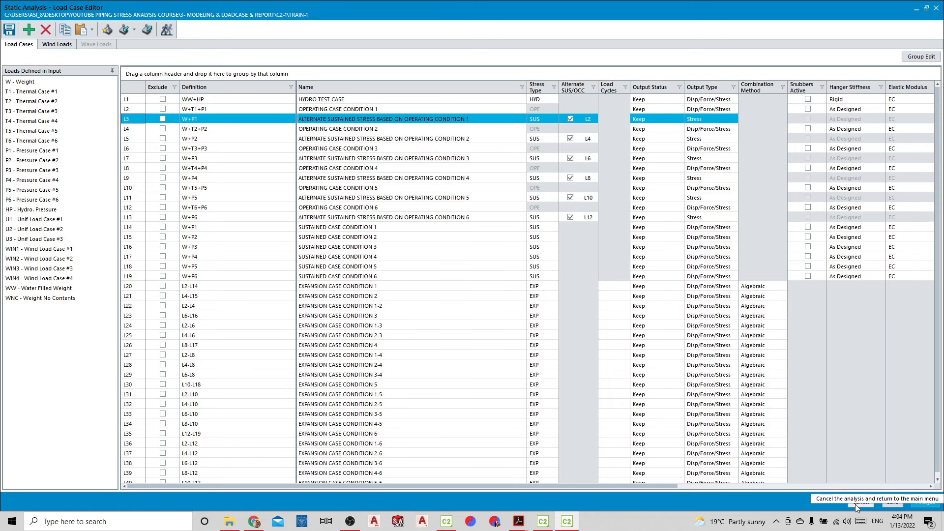
key("alt+Tab")
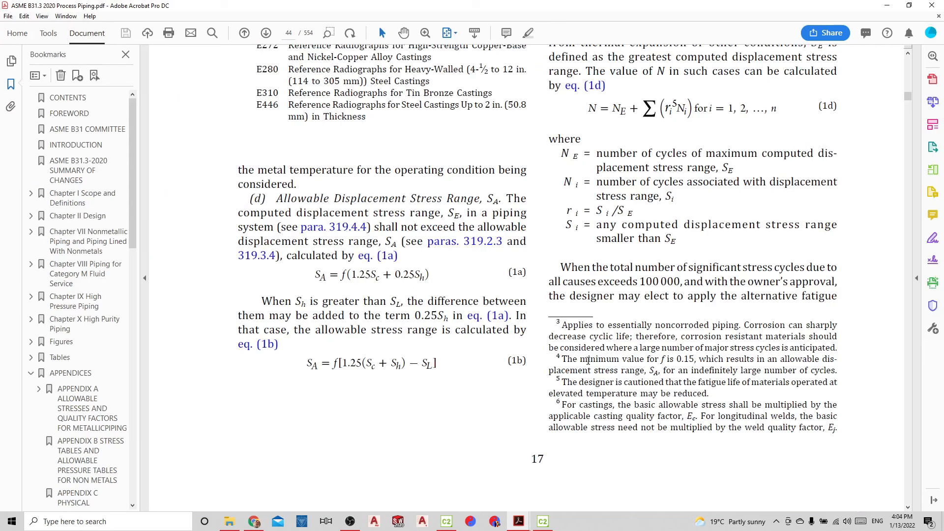
left_click(542, 521)
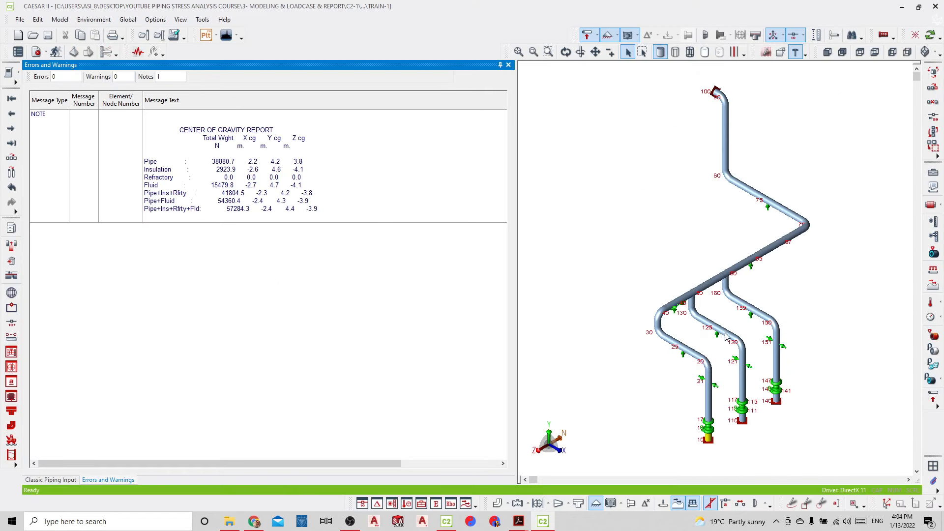
scroll(723, 344, "up", 3)
scroll(723, 344, "up", 2)
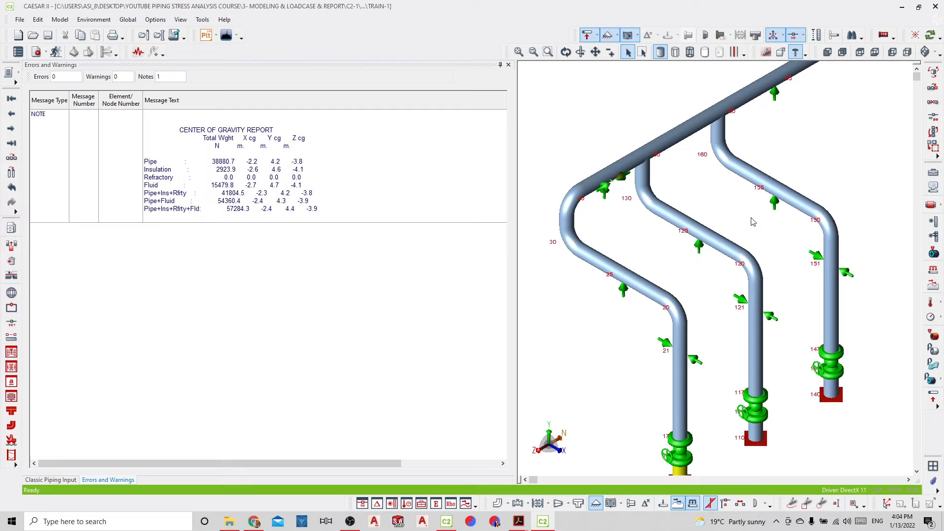
left_click(509, 65)
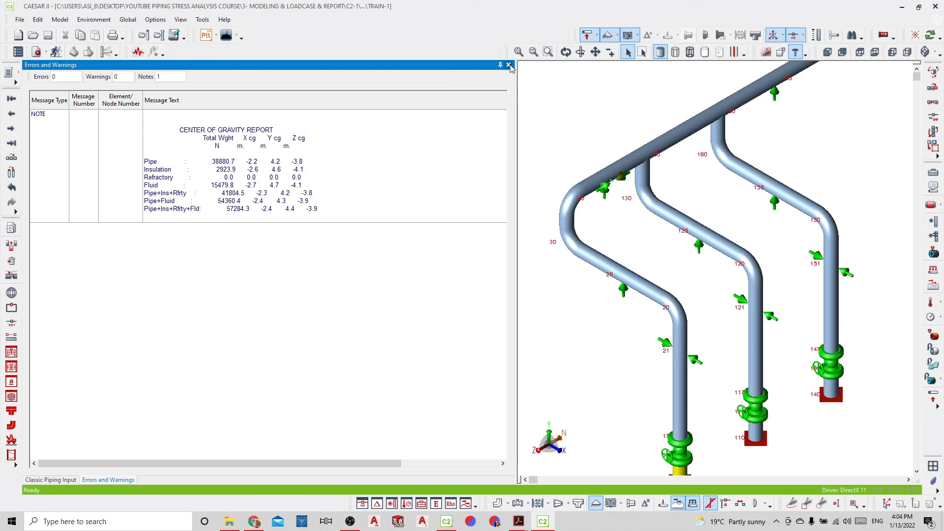
left_click(509, 64)
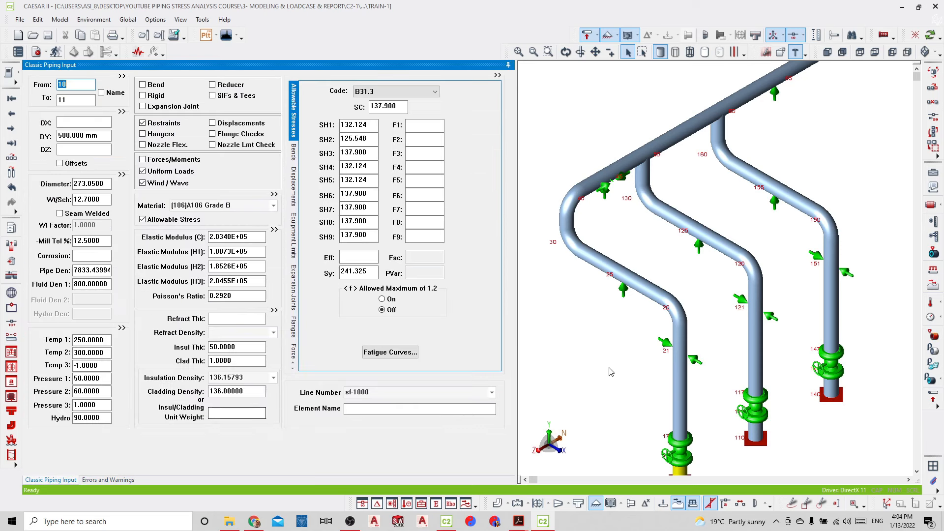
Examine the supports on the three branch lines of the piping model, from the lower ends up to the header
middle_click_drag(652, 402, 663, 390)
middle_click_drag(686, 425, 693, 369)
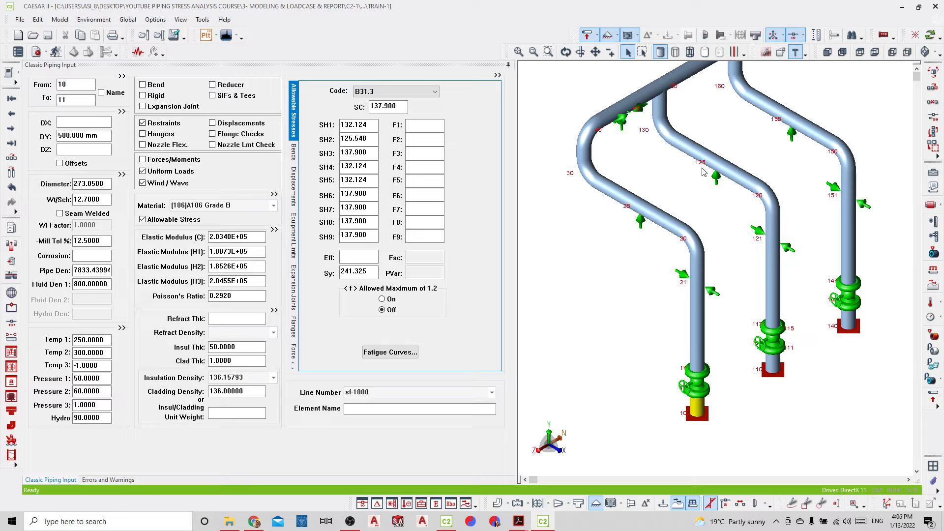
scroll(794, 132, "down", 3)
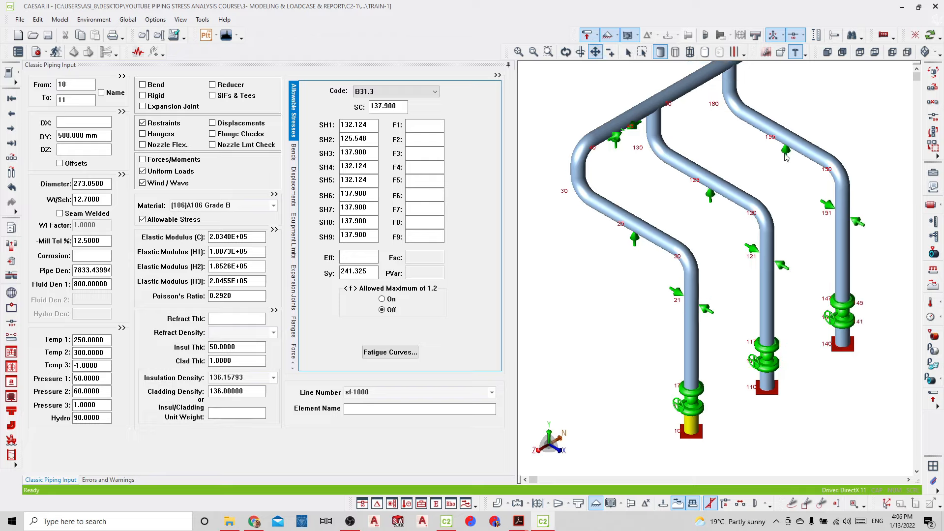
scroll(766, 176, "down", 3)
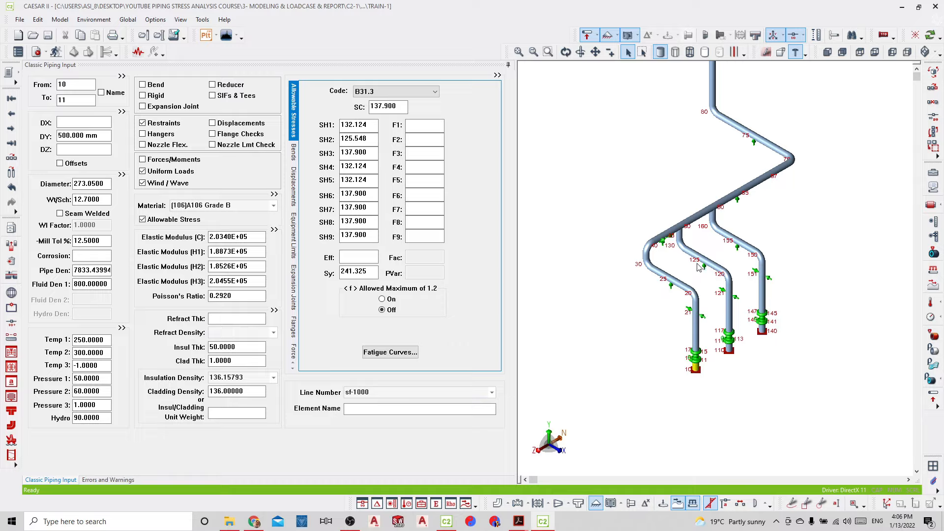
scroll(701, 269, "down", 3)
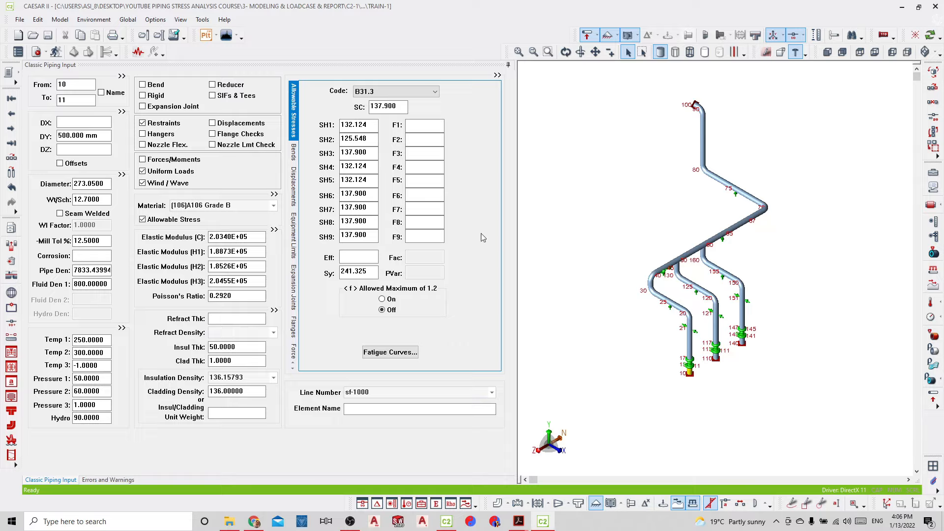
Open the static load case editor, widen the load case name column and accept the recommended load cases
left_click(37, 52)
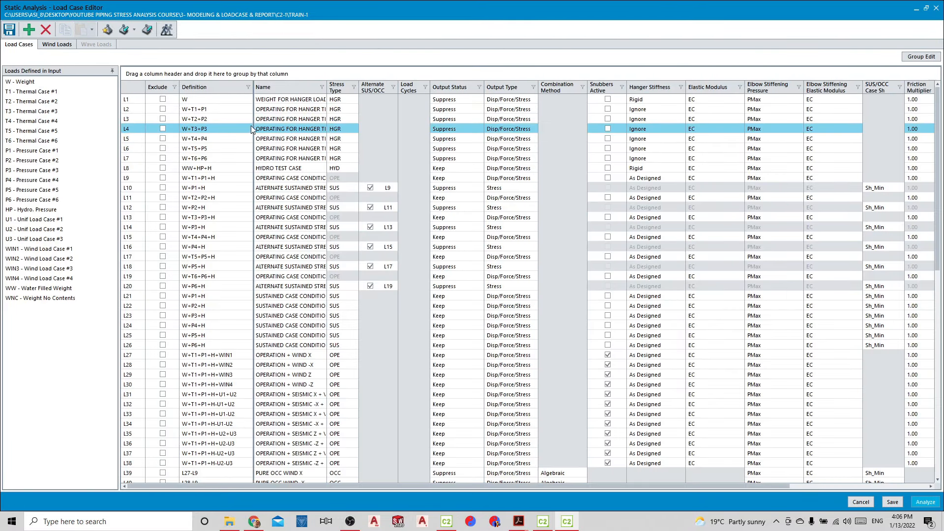
left_click_drag(327, 84, 485, 82)
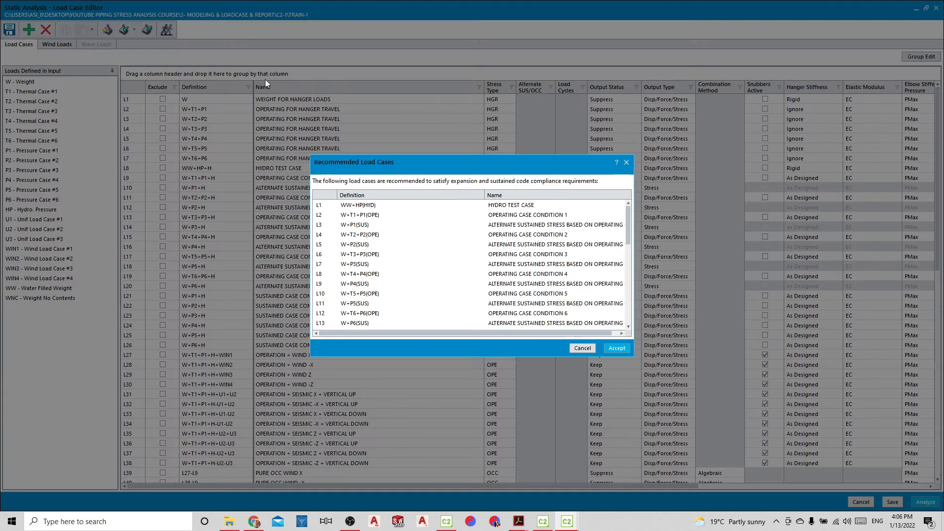
left_click(616, 348)
Compare alternate sustained case L3 with the ASME B31.3 allowable stress range equations and sustained cases L14 to L19
left_click(142, 120)
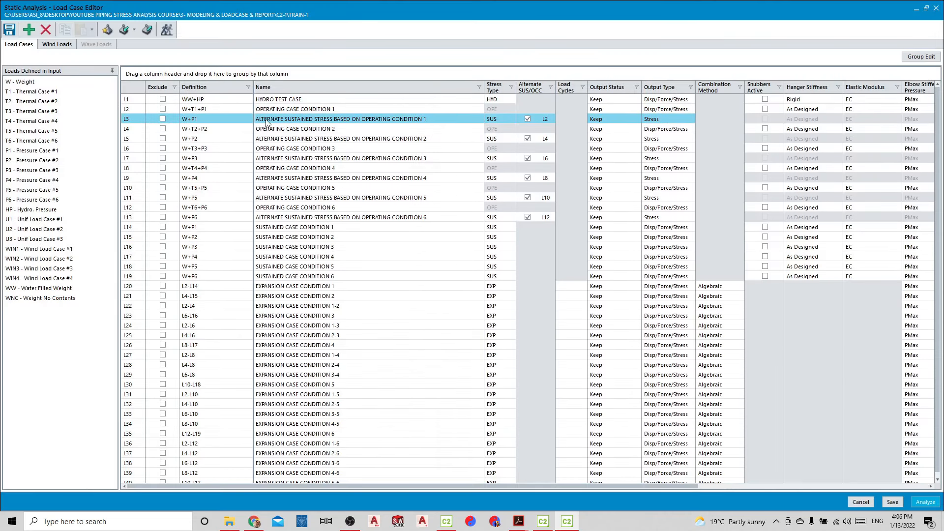
left_click(141, 121)
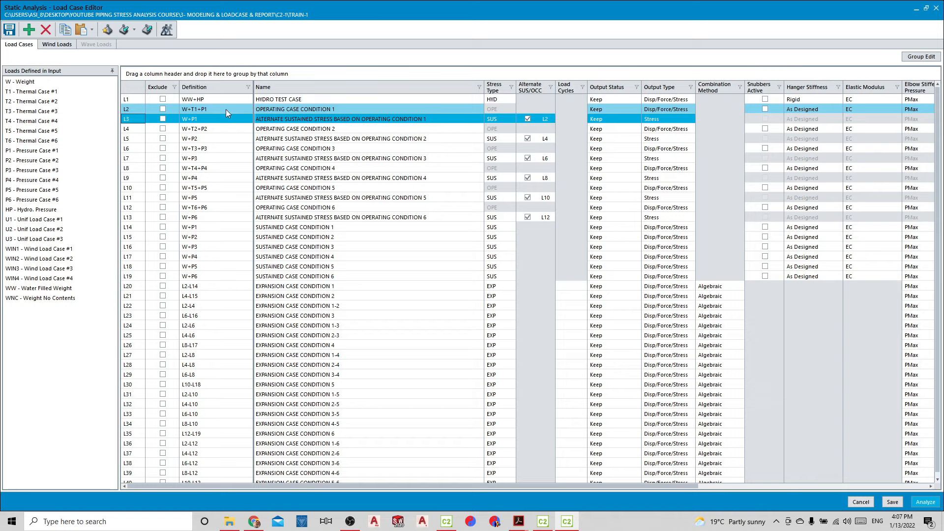
mouse_move(518, 520)
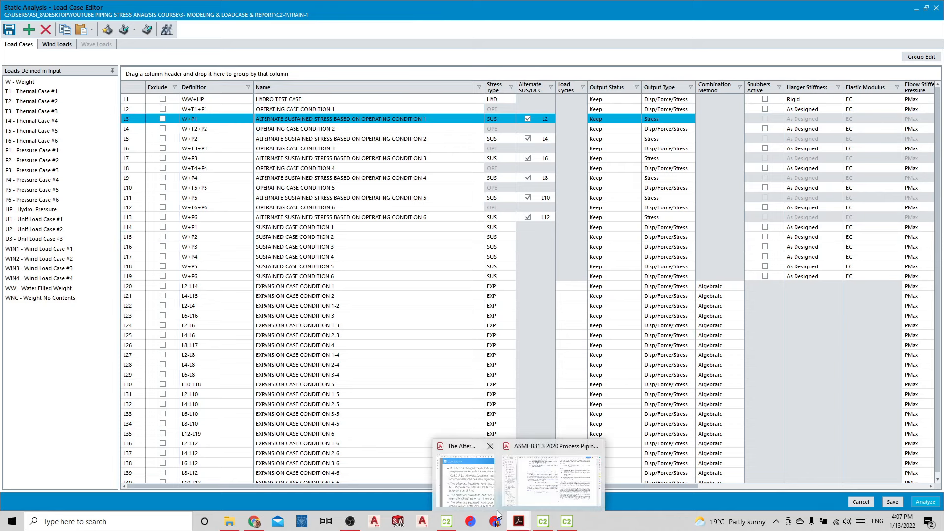
left_click(551, 479)
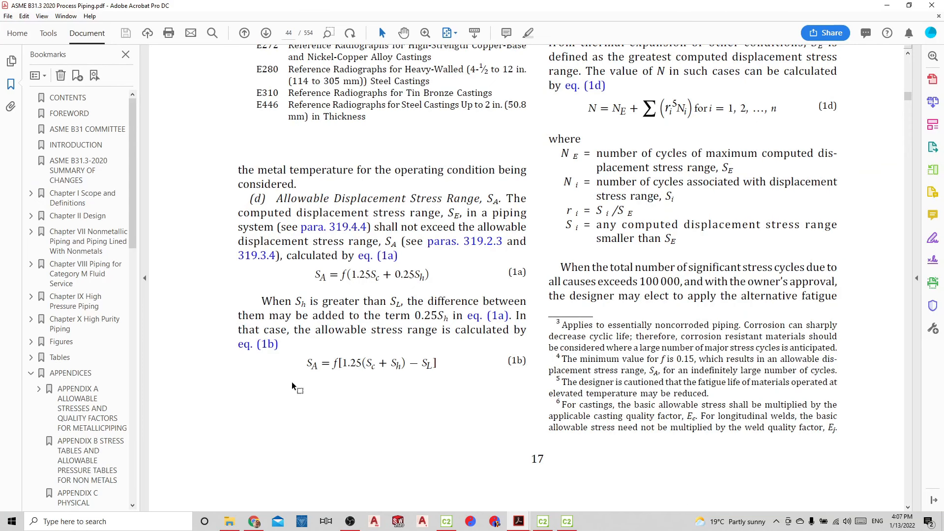
left_click(886, 4)
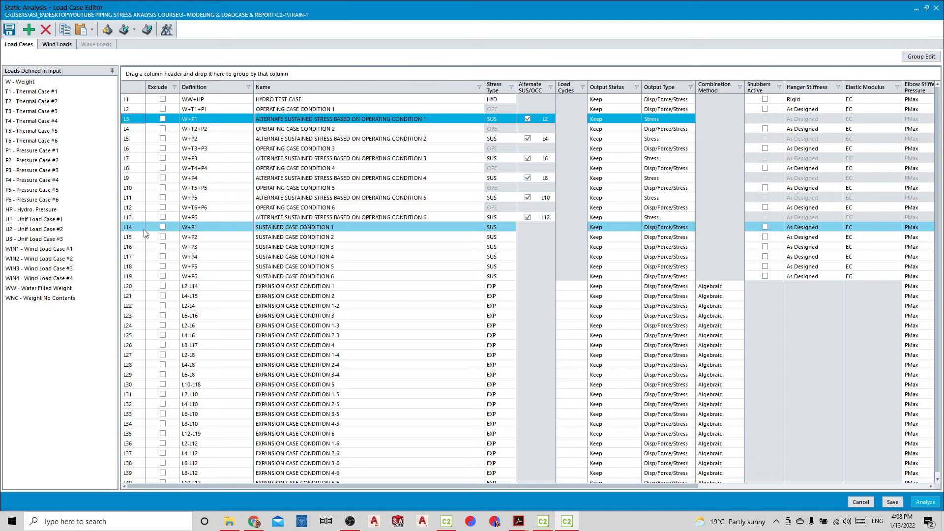
left_click(138, 275)
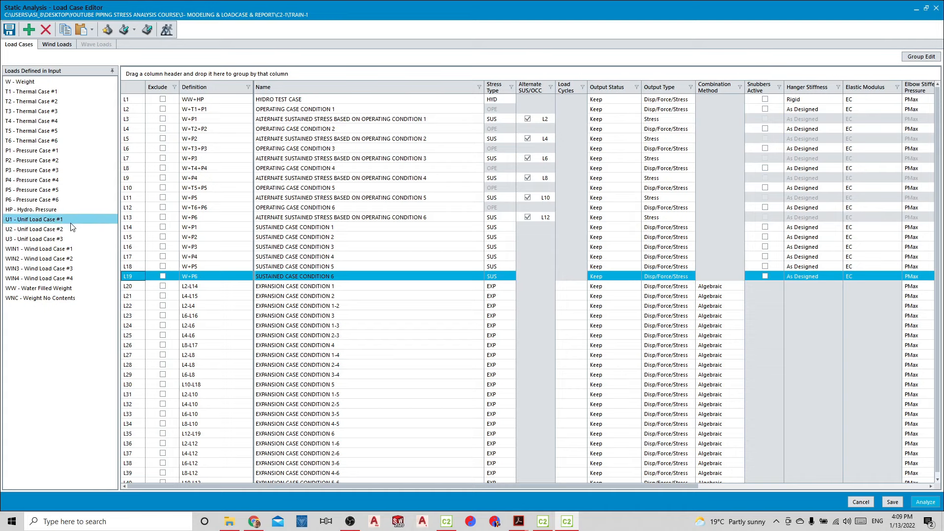
Cancel the load case editor and check the uniform load and wind settings of element 10 to 11 in the piping input
left_click(854, 502)
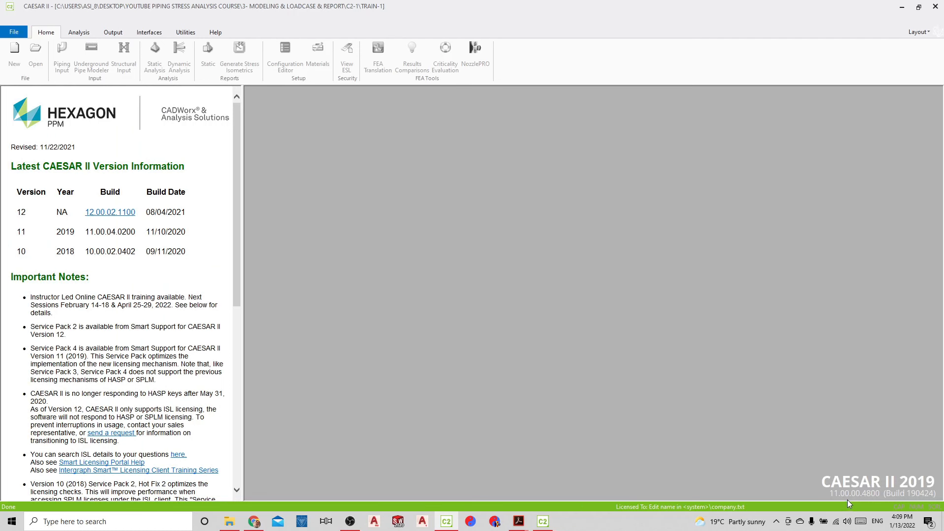
left_click(544, 516)
left_click(52, 484)
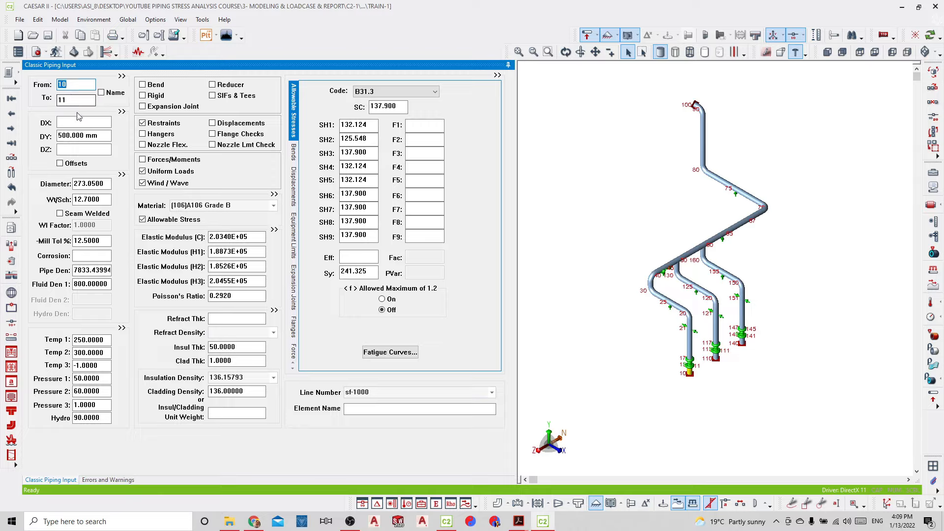
double_click(166, 176)
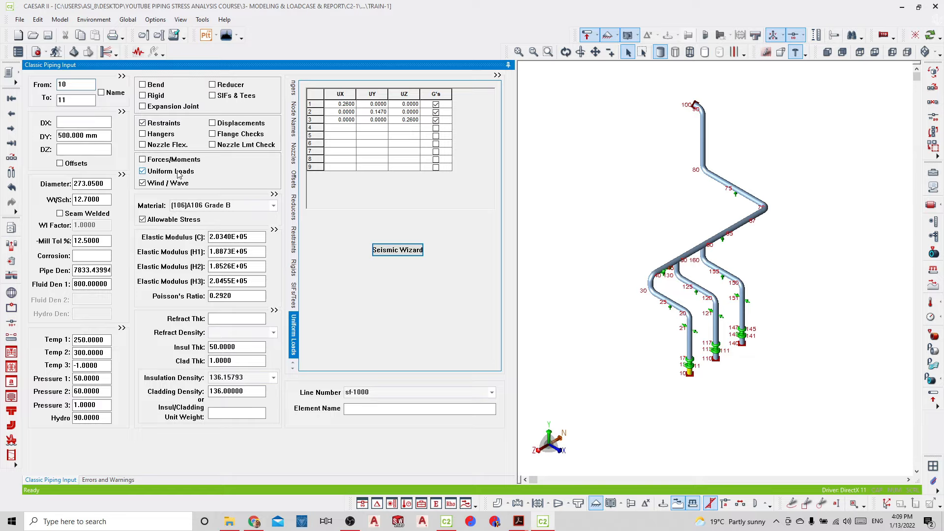
double_click(154, 183)
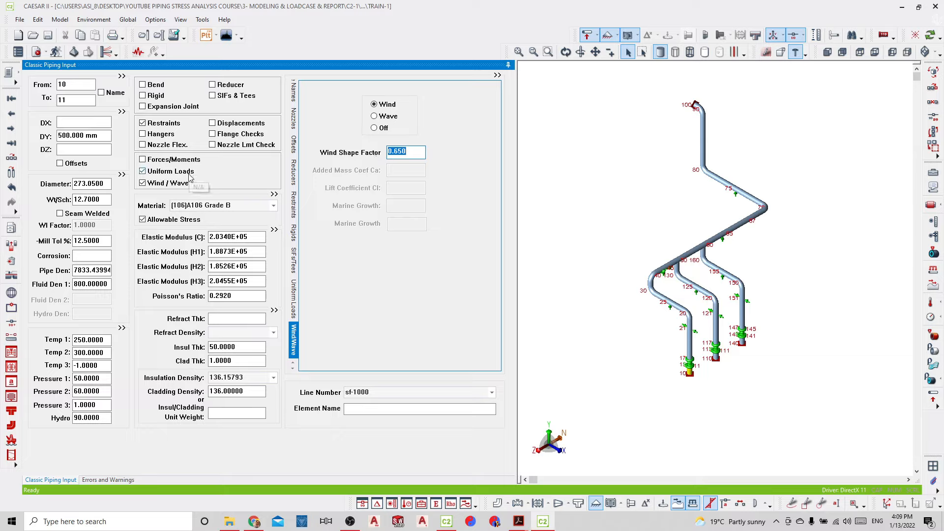
double_click(186, 175)
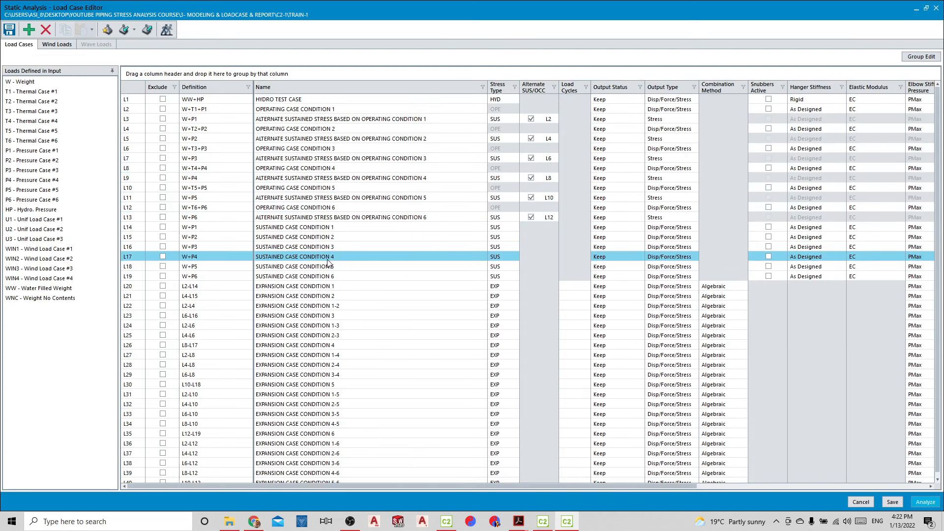
Insert twelve blank load cases directly after sustained case L19, accepting renumbering of the load combinations
left_click(141, 281)
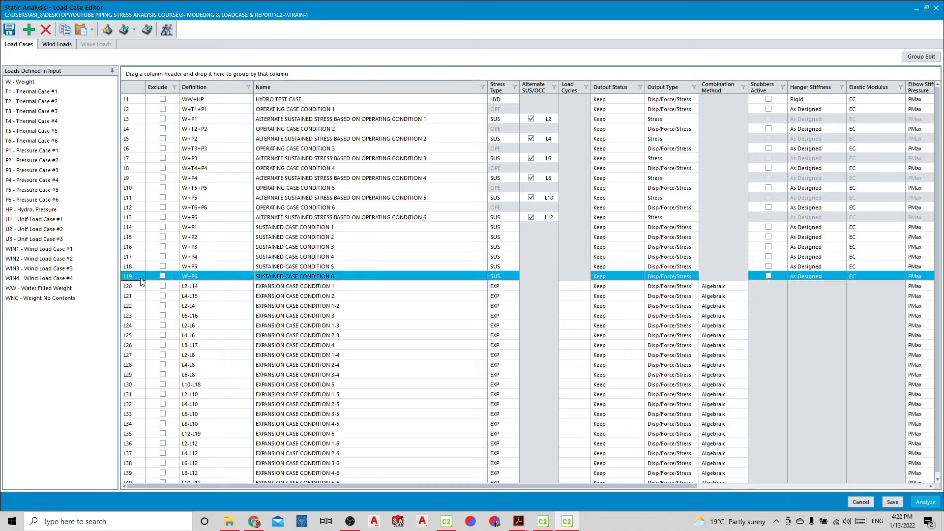
left_click(42, 34)
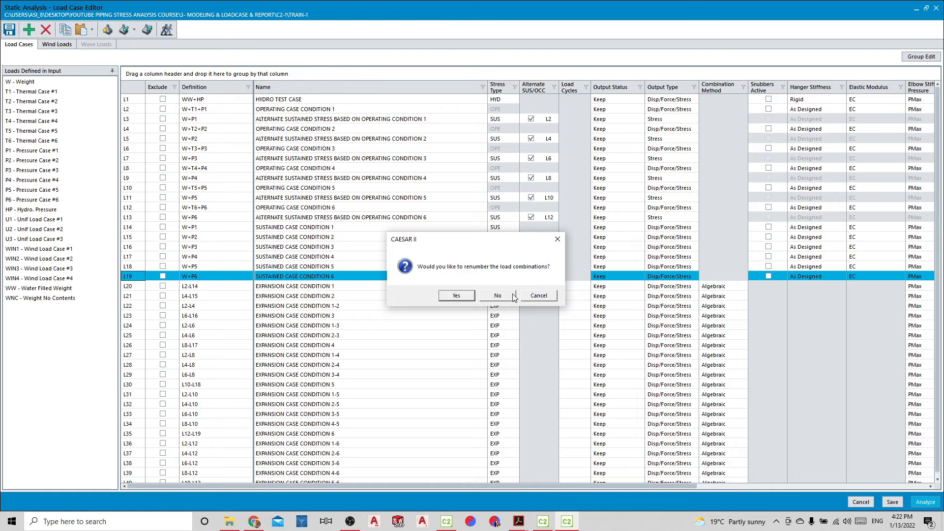
left_click(538, 295)
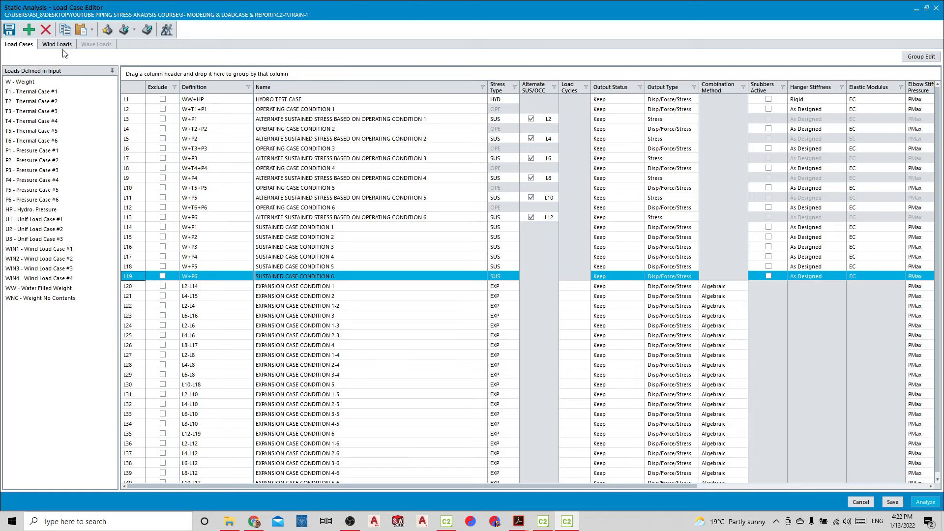
left_click(35, 31)
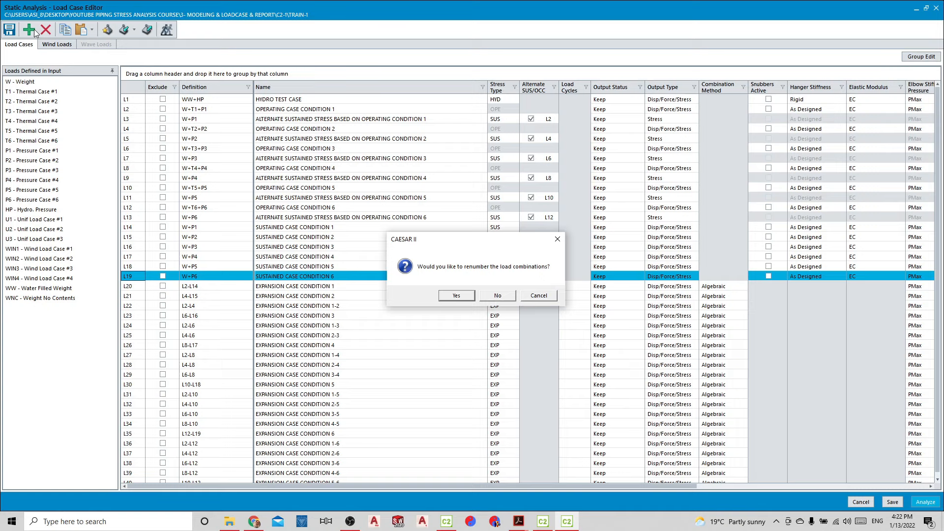
key("Return")
left_click(35, 30)
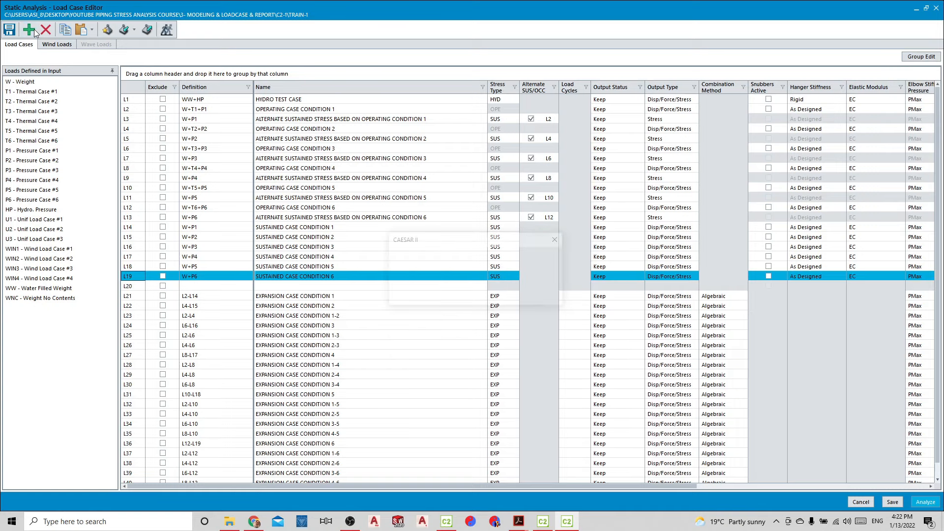
key("Return")
left_click(34, 31)
key("Return")
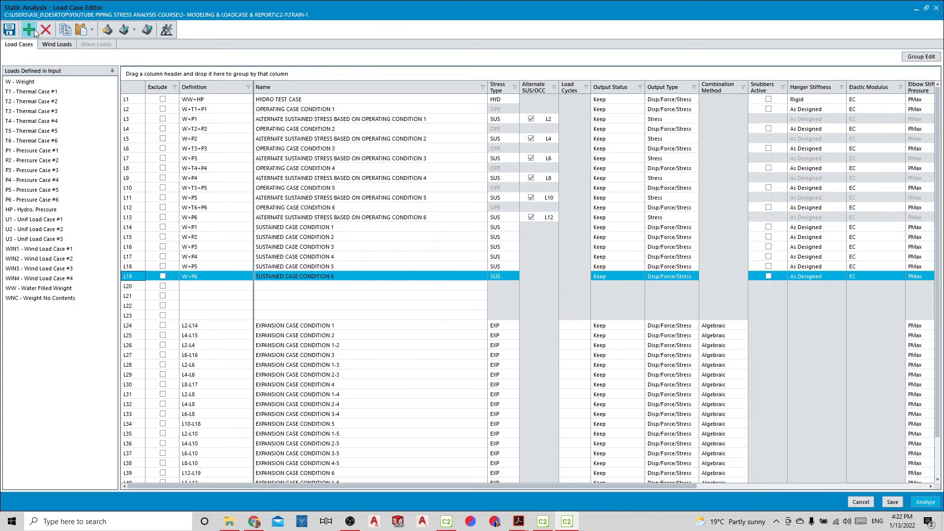
left_click(34, 31)
key("Return")
left_click(33, 32)
key("Return")
left_click(31, 31)
key("Return")
left_click(30, 31)
key("Return")
left_click(30, 32)
key("Return")
left_click(29, 32)
key("Return")
left_click(29, 33)
key("Return")
left_click(29, 32)
Insert fifteen more blank load cases after sustained case L19, extending the blank rows through L46 and accepting renumbering of the load combinations
key("Return")
left_click(30, 33)
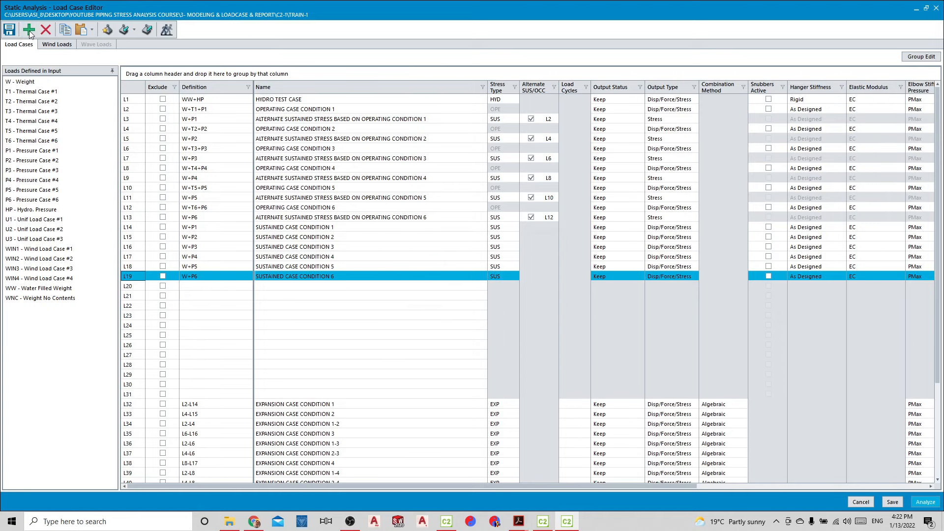
key("Return")
left_click(29, 33)
key("Return")
left_click(30, 32)
key("Return")
left_click(30, 32)
key("Return")
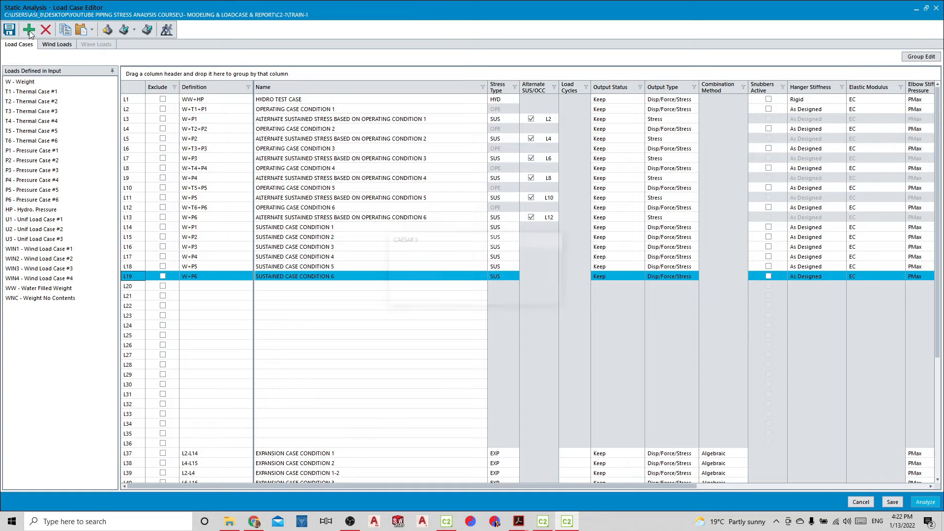
left_click(30, 33)
key("Return")
left_click(29, 32)
key("Return")
left_click(29, 33)
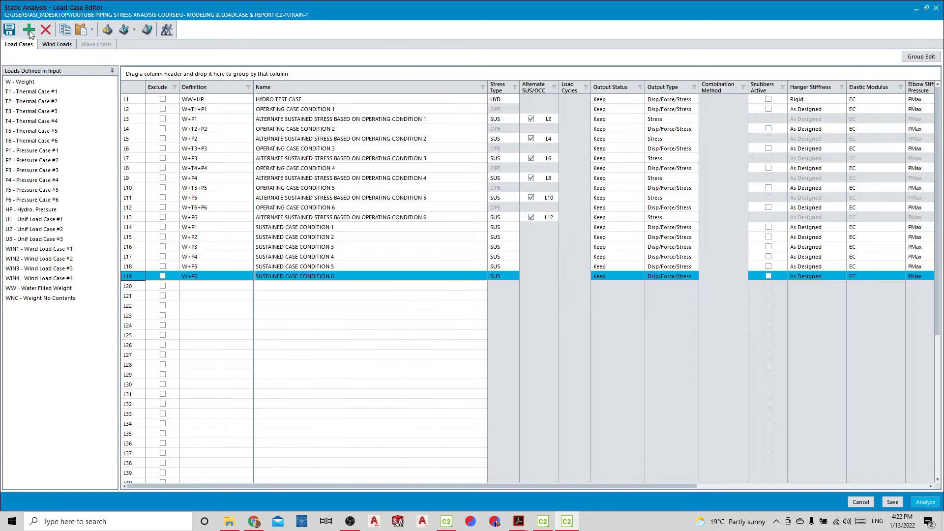
key("Return")
left_click(30, 33)
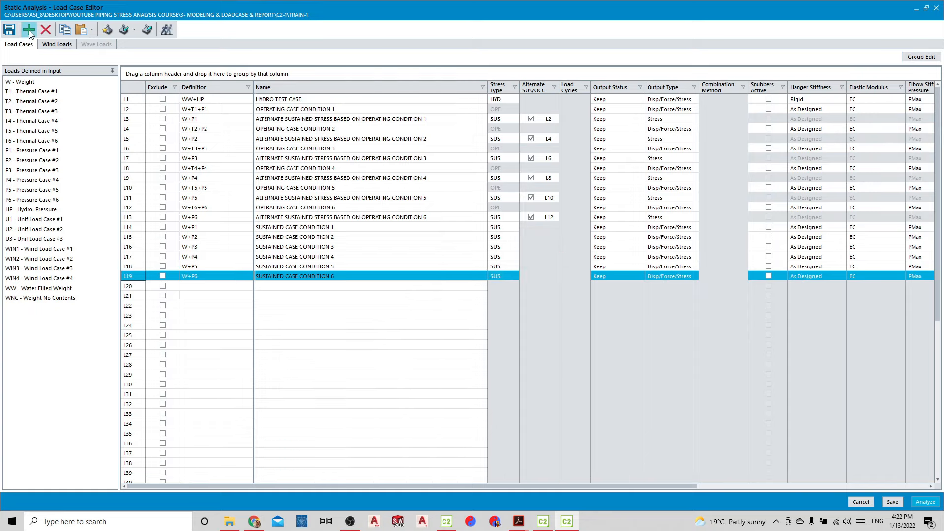
key("Return")
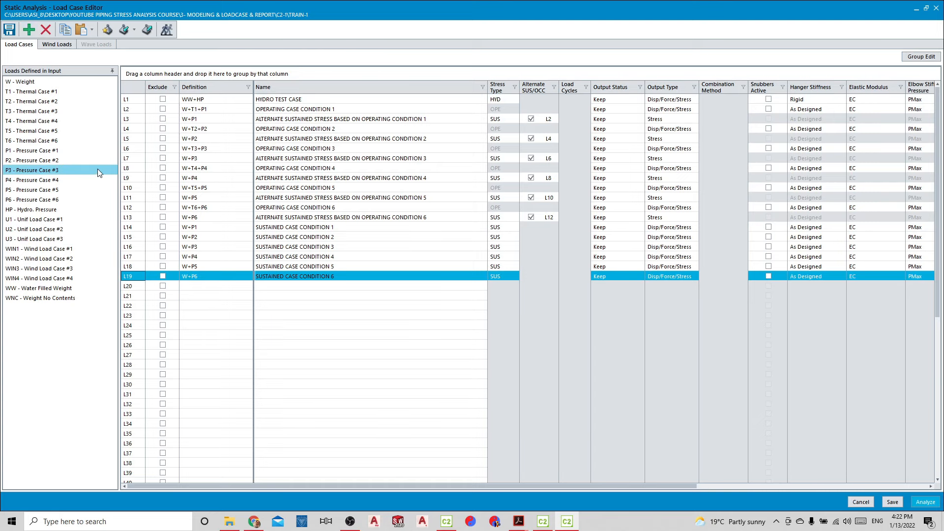
scroll(227, 312, "down", 2)
scroll(226, 312, "down", 4)
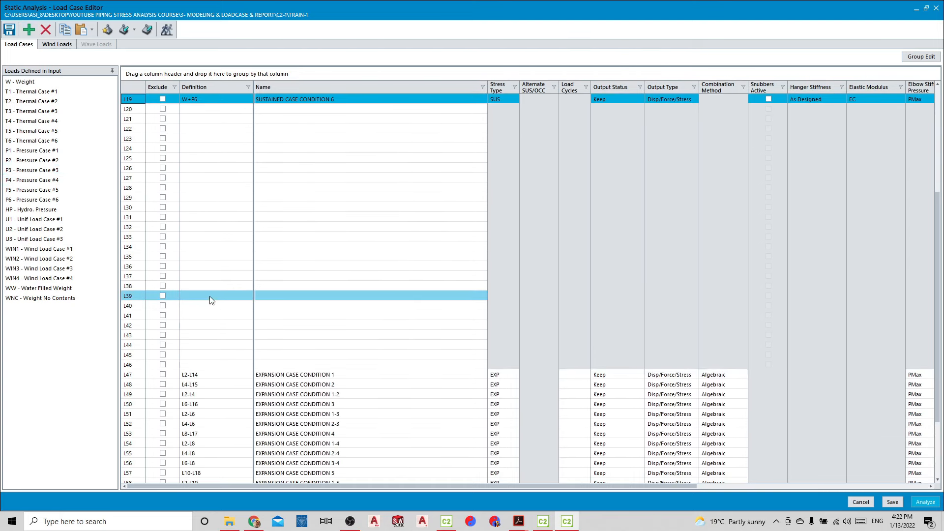
Add six further blank load cases below sustained case L19, renumbering the load combinations each time
scroll(210, 297, "up", 2)
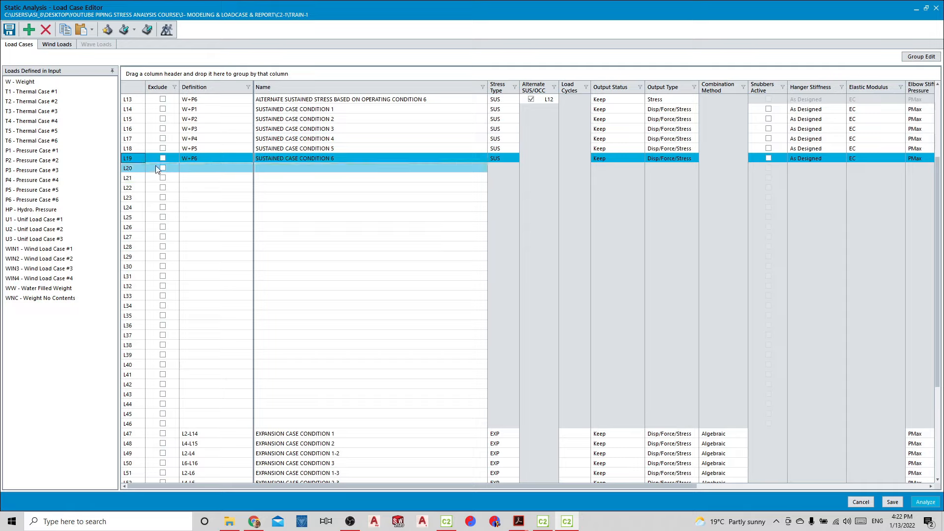
left_click(31, 30)
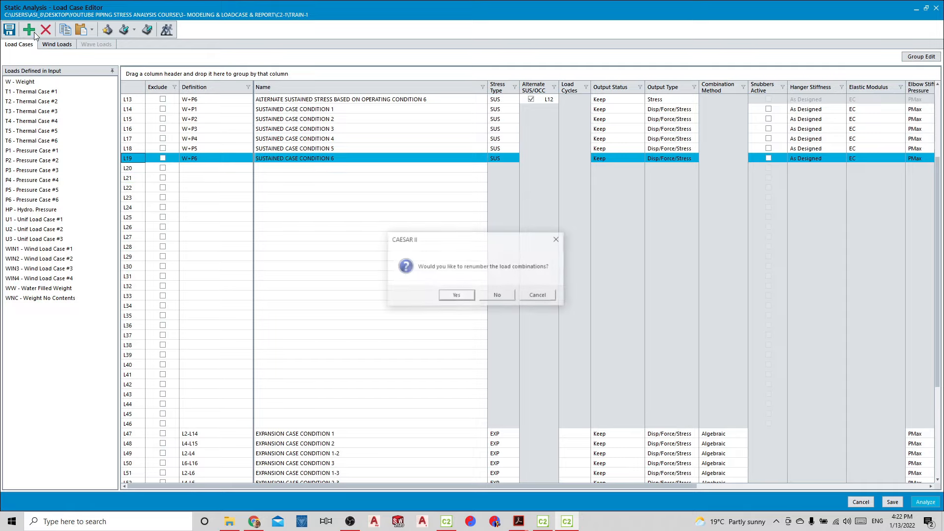
key("Return")
left_click(34, 32)
key("Return")
left_click(35, 32)
key("Return")
left_click(35, 32)
key("Return")
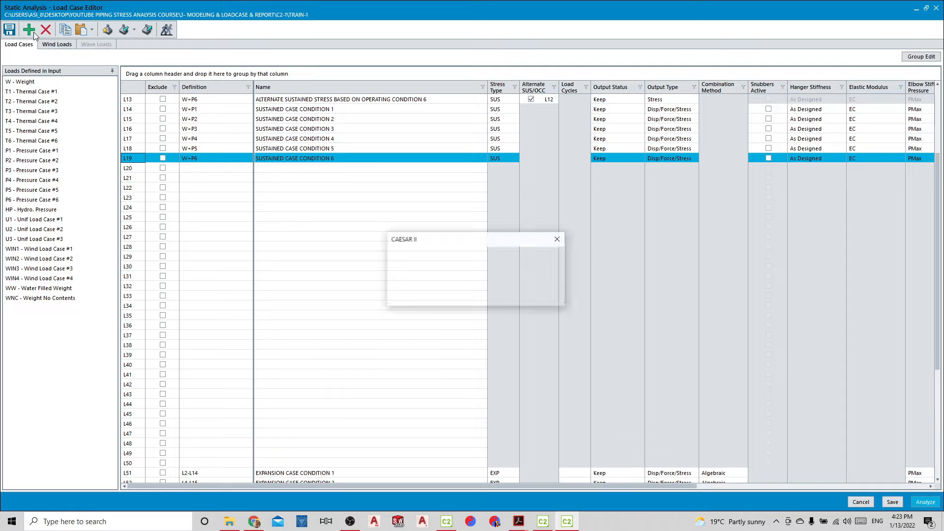
left_click(34, 32)
key("Return")
left_click(34, 32)
key("Return")
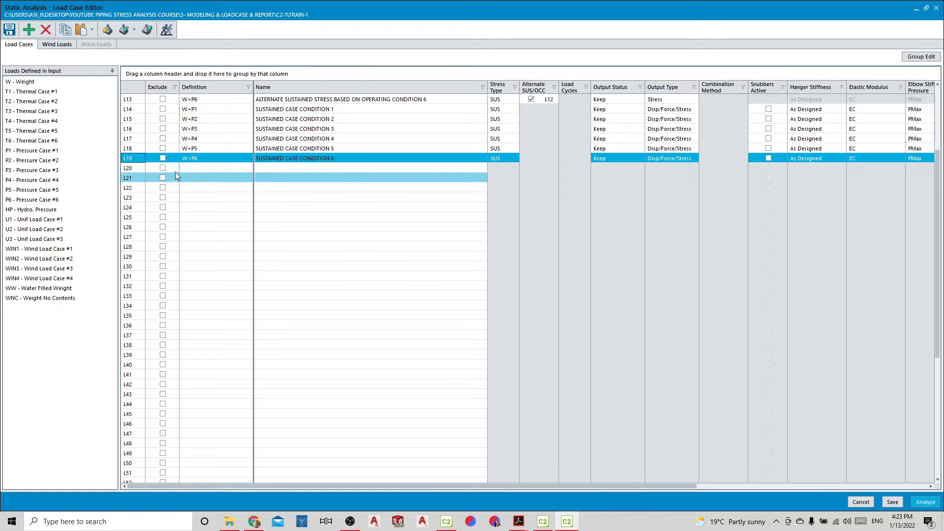
Open the definition of blank load case L20 for editing
left_click(191, 169)
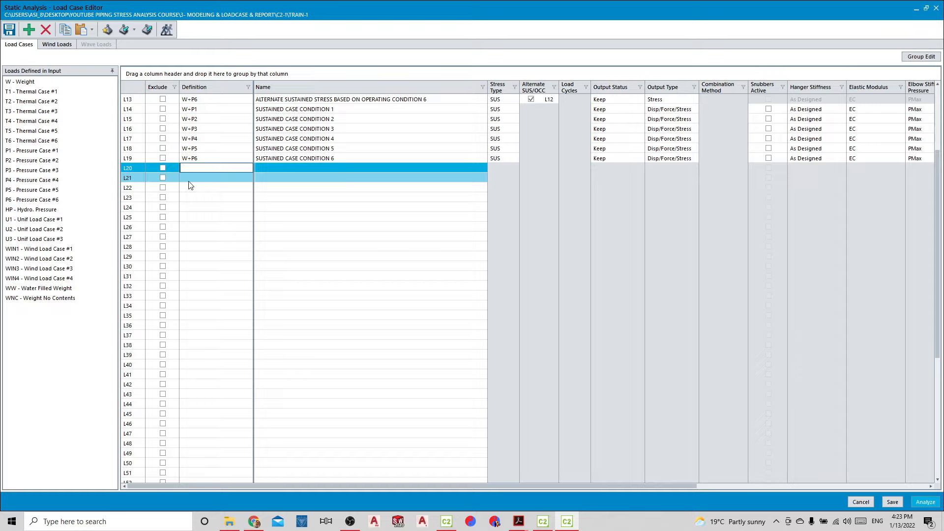
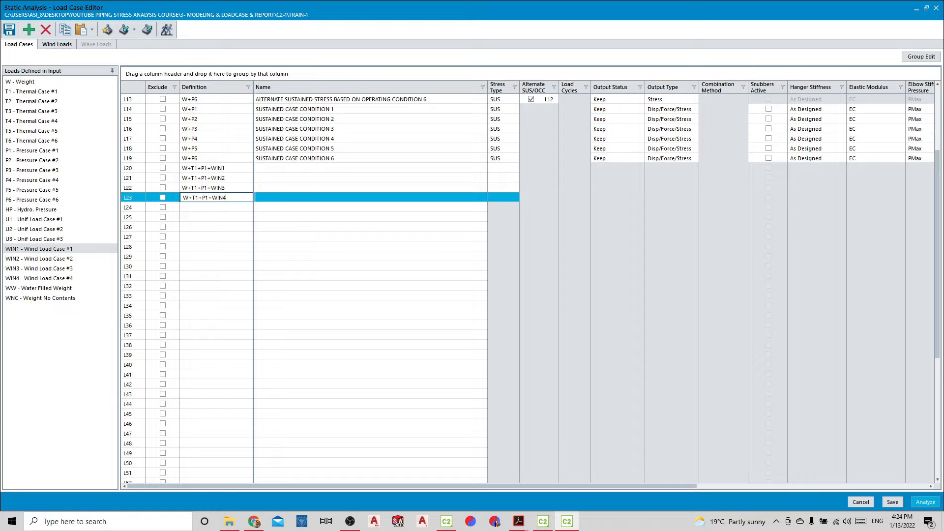
Define load case L24 as W+T1+P1+U1, reusing L20's definition with the wind load replaced by uniform load U1
left_click(217, 207)
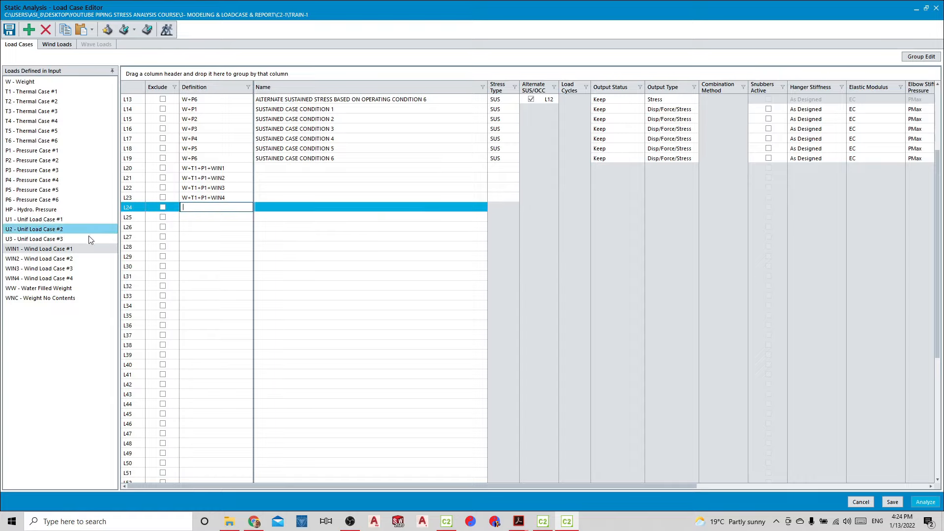
left_click(245, 167)
left_click(246, 168)
key("ctrl+c")
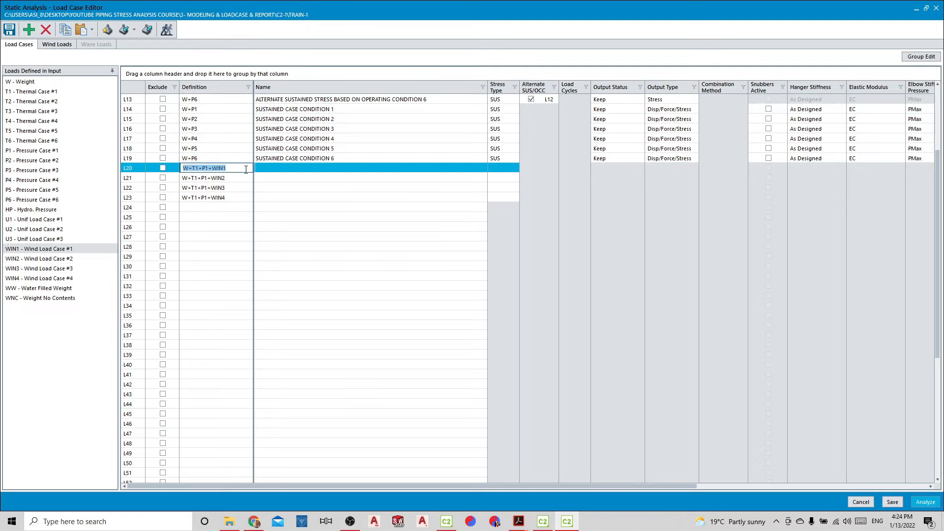
left_click(198, 206)
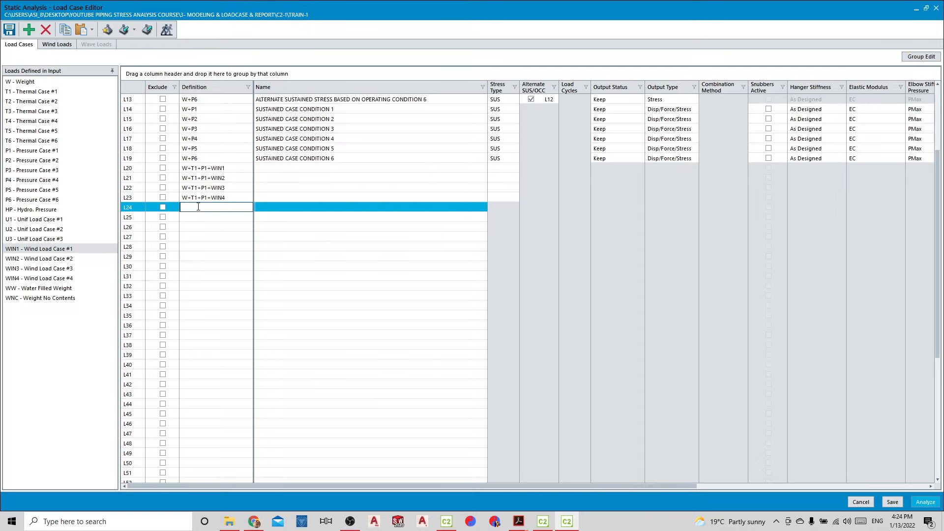
key("ctrl+v")
key("BackSpace")
key("BackSpace")
key("BackSpace")
key("BackSpace")
key("BackSpace")
left_click_drag(34, 219, 227, 209)
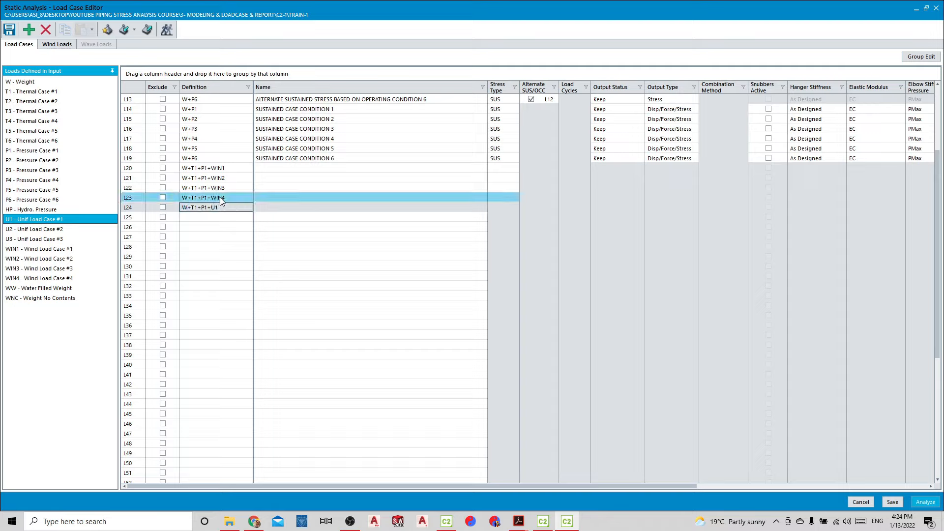
Copy L24's definition W+T1+P1+U1 into load cases L25 through L29
left_click(219, 217)
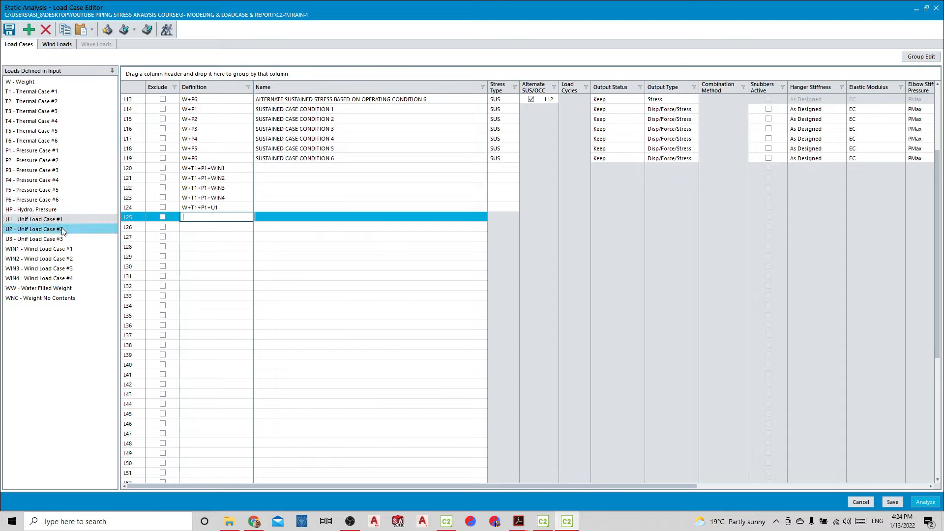
left_click(228, 208)
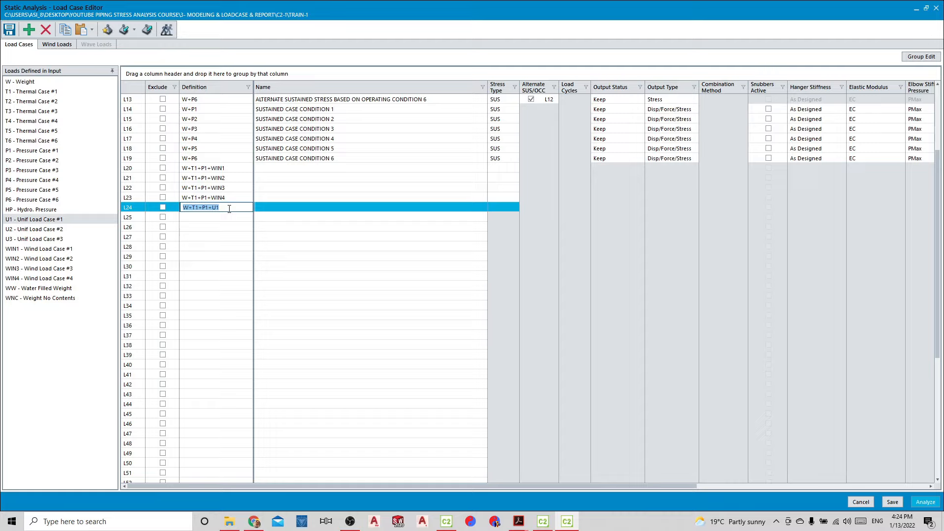
key("ctrl+c")
left_click(219, 217)
key("ctrl+v")
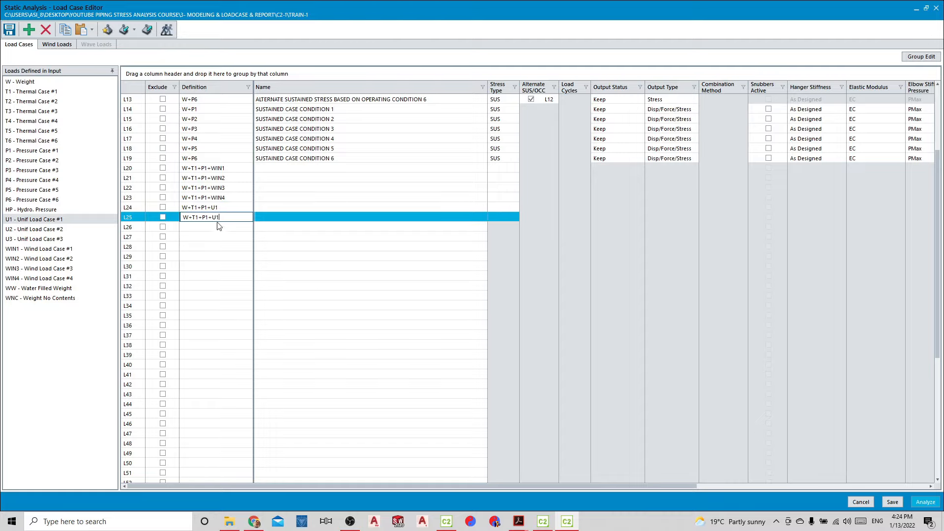
left_click(212, 229)
key("ctrl+v")
left_click(213, 236)
key("ctrl+v")
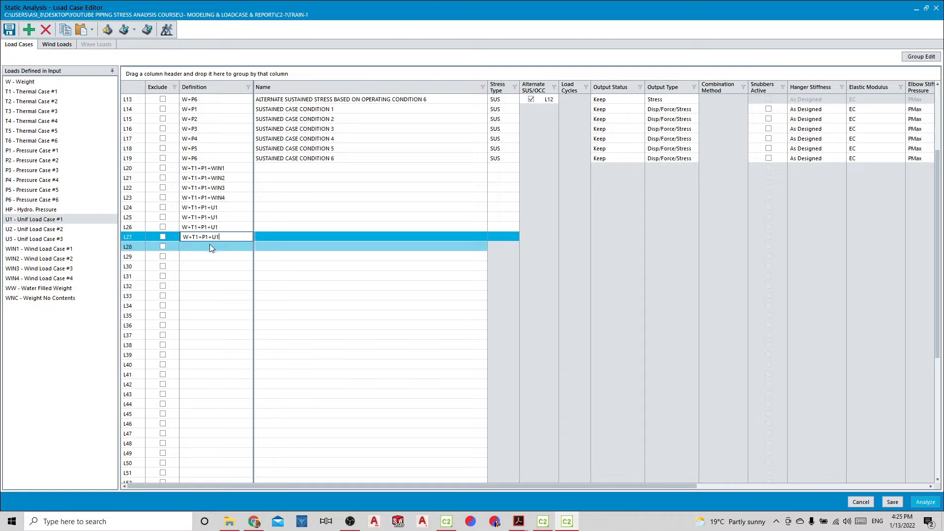
left_click(210, 246)
key("ctrl+v")
left_click(203, 253)
key("ctrl+v")
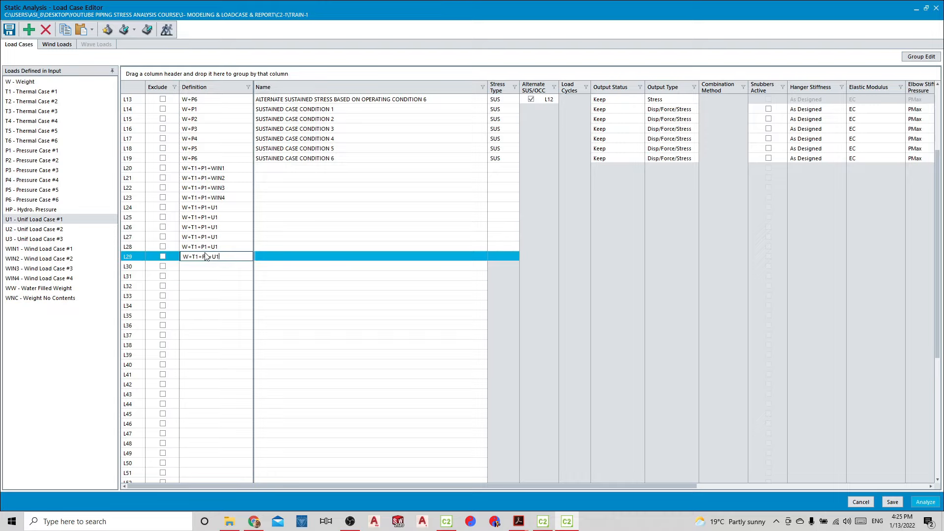
Reverse the sign of the uniform load in L25 so its definition reads W+T1+P1-U1
left_click(211, 218)
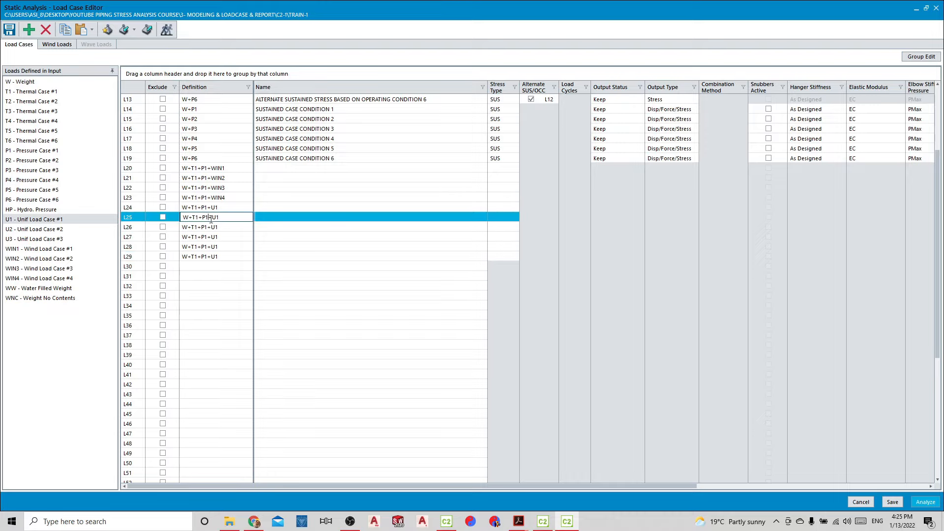
key("Delete")
type("-")
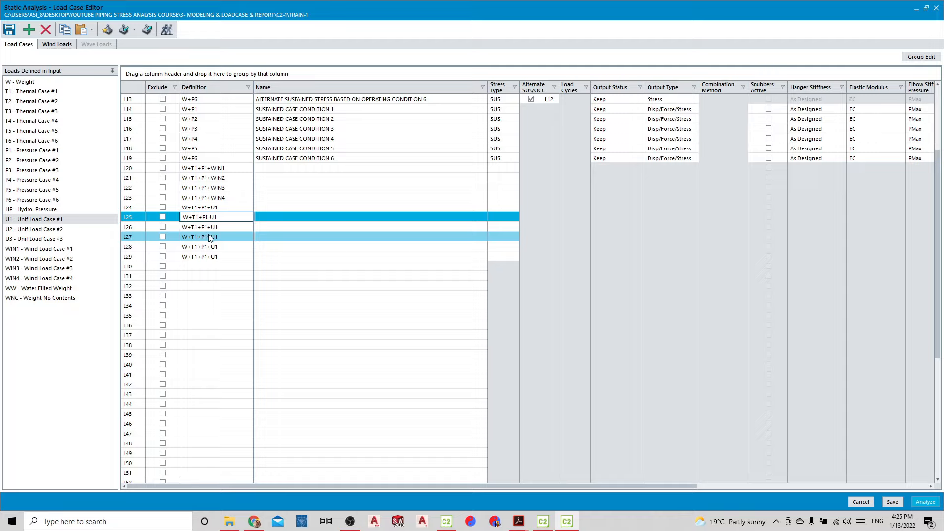
Change the uniform load in L26 and L27 to U2, defining both as W+T1+P1+U2
left_click(212, 227)
left_click_drag(211, 227, 217, 227)
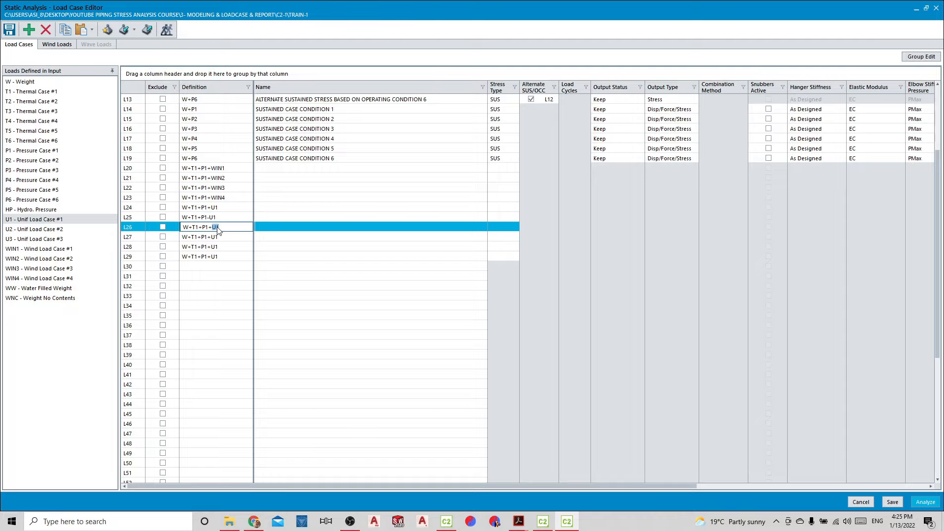
left_click(219, 227)
key("BackSpace")
type("2")
left_click(217, 237)
double_click(219, 238)
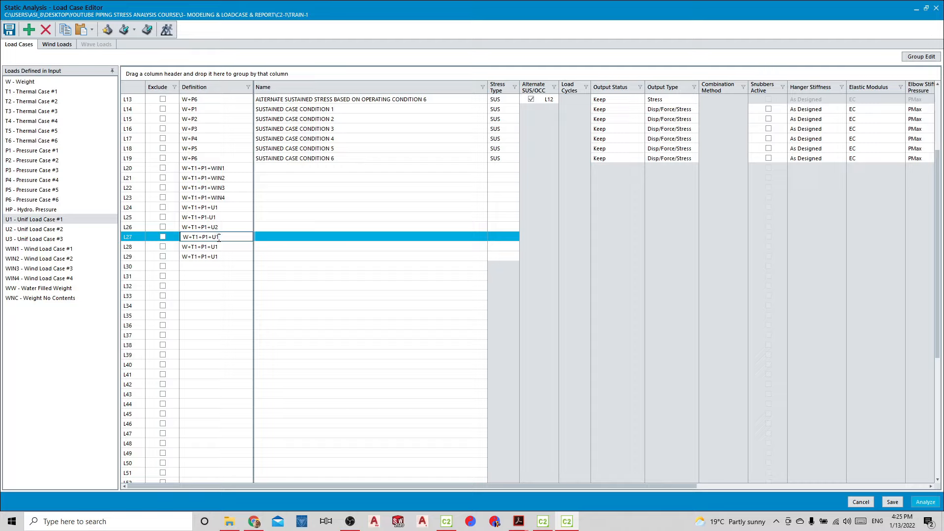
double_click(219, 238)
left_click(219, 237)
Change the uniform load in L28 and L29 to U3, defining both as W+T1+P1+U3
left_click(224, 247)
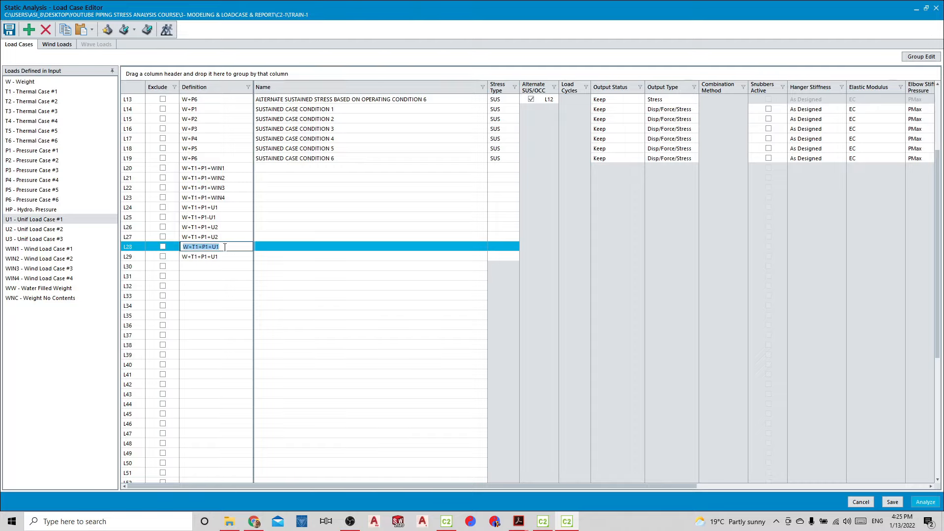
left_click(223, 247)
key("BackSpace")
type("3")
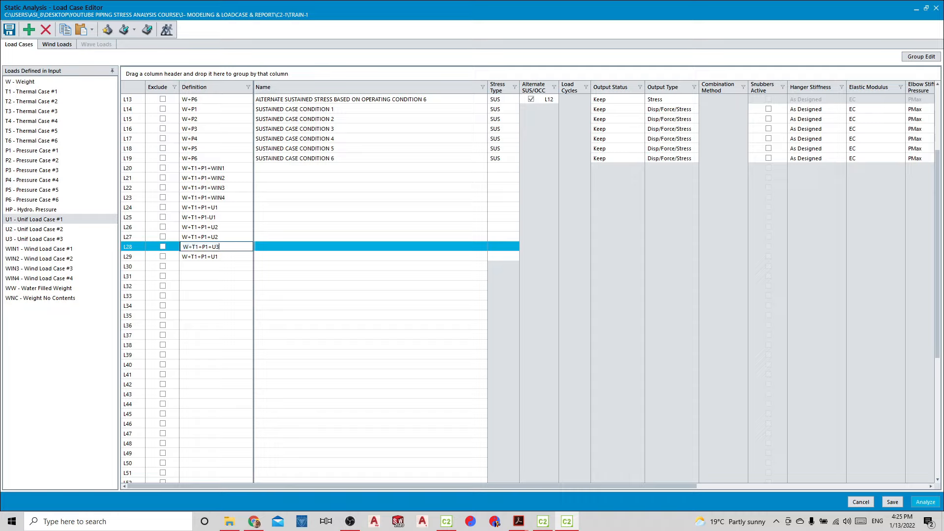
left_click(223, 257)
left_click(223, 257)
key("BackSpace")
type("3")
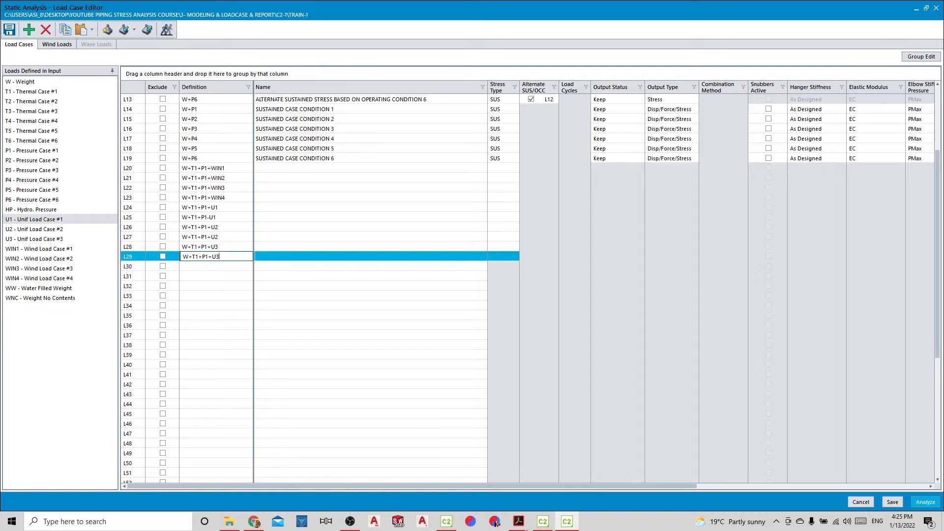
Make the uniform loads negative in L29 and L27, defining them as W+T1+P1-U3 and W+T1+P1-U2
key("BackSpace")
type("-")
left_click(211, 237)
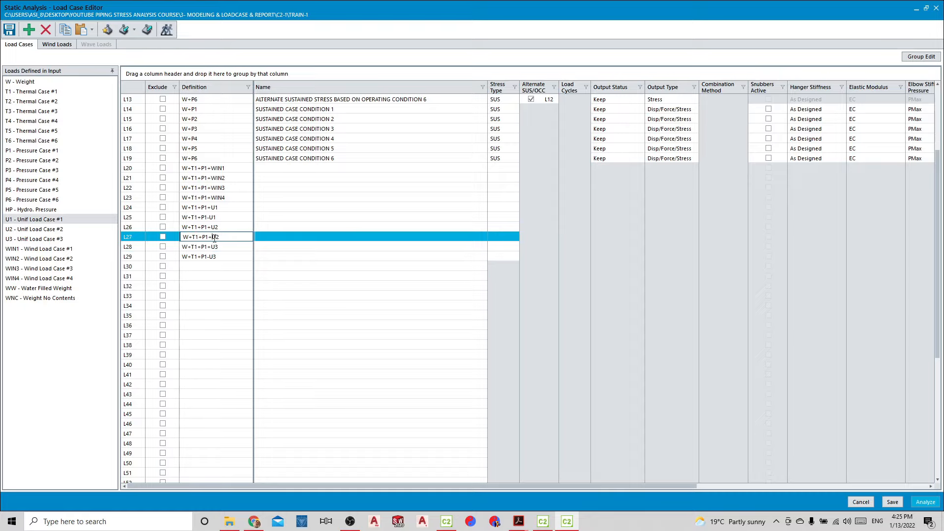
type("-")
Add uniform load U2 to L24 and L25, giving W+T1+P1+U1+U2 and W+T1+P1-U1+U2
left_click(196, 268)
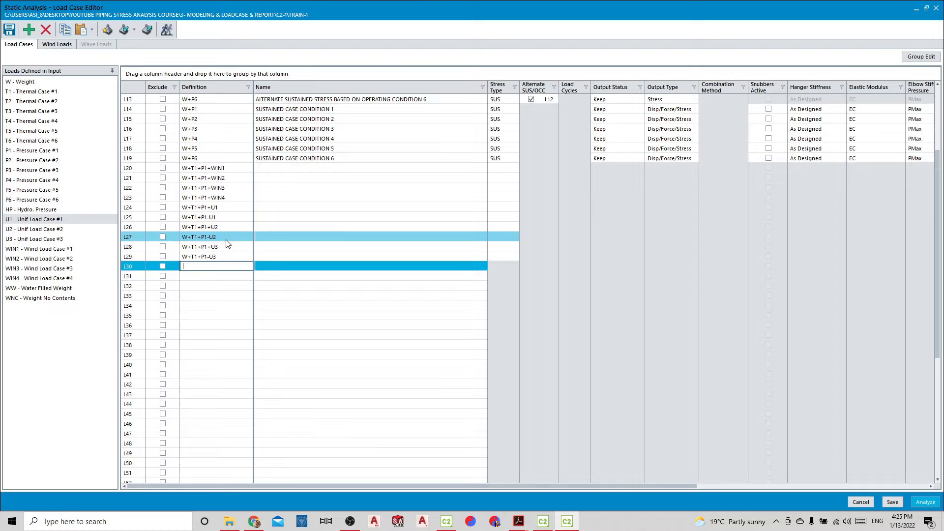
left_click(228, 227)
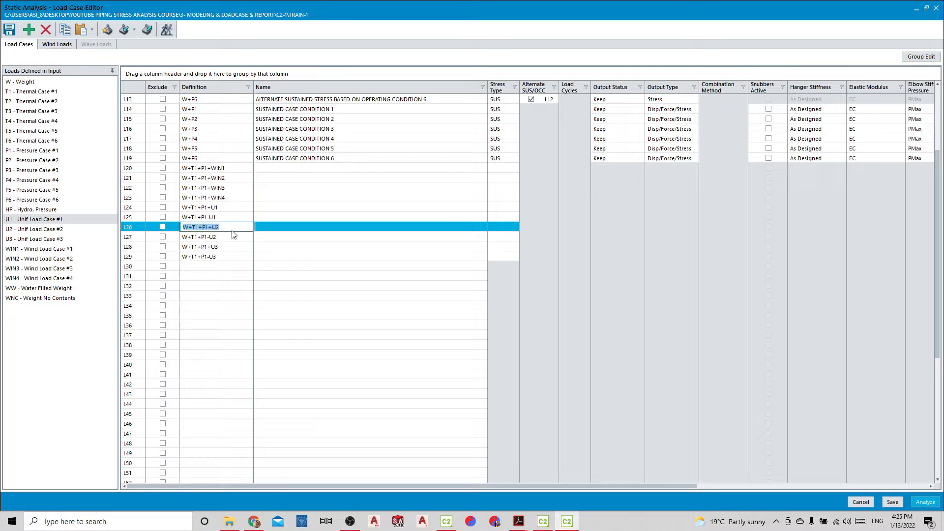
left_click(227, 227)
left_click_drag(219, 227, 213, 227)
left_click(36, 230)
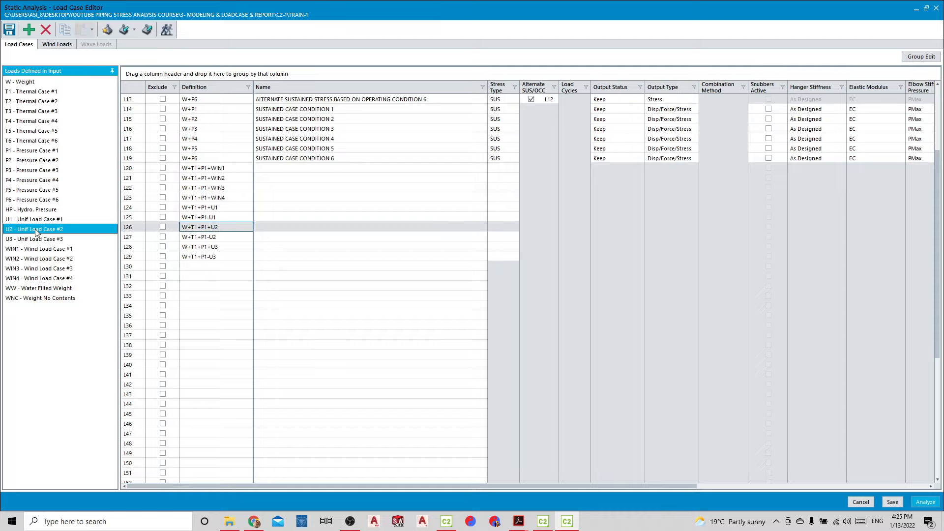
left_click_drag(36, 232, 205, 209)
left_click_drag(28, 231, 244, 216)
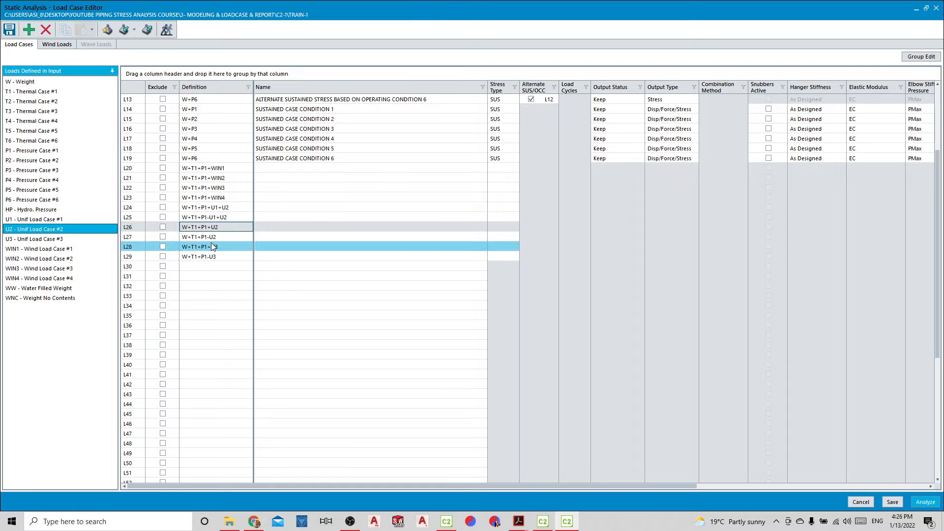
Delete load cases L26 and L27, which contain only the U2 uniform load, accepting the renumbering
left_click(137, 228)
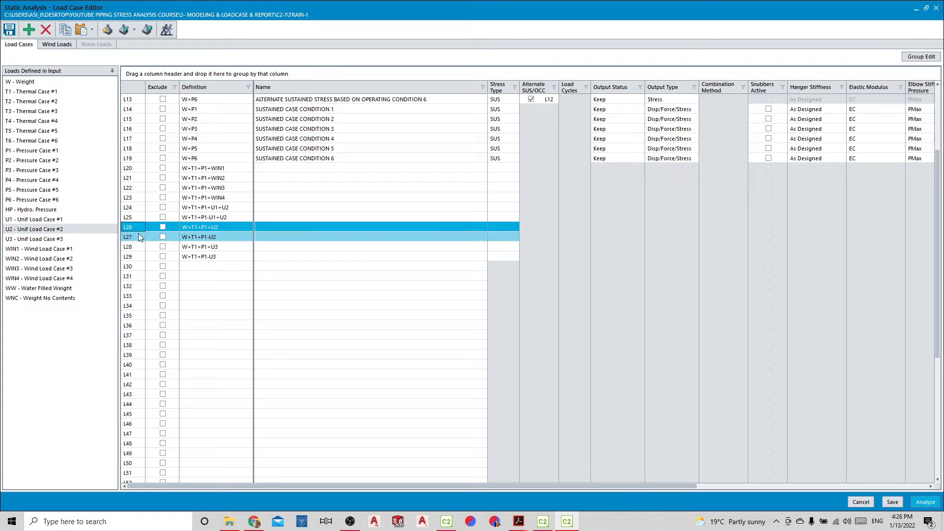
left_click(139, 236, "shift")
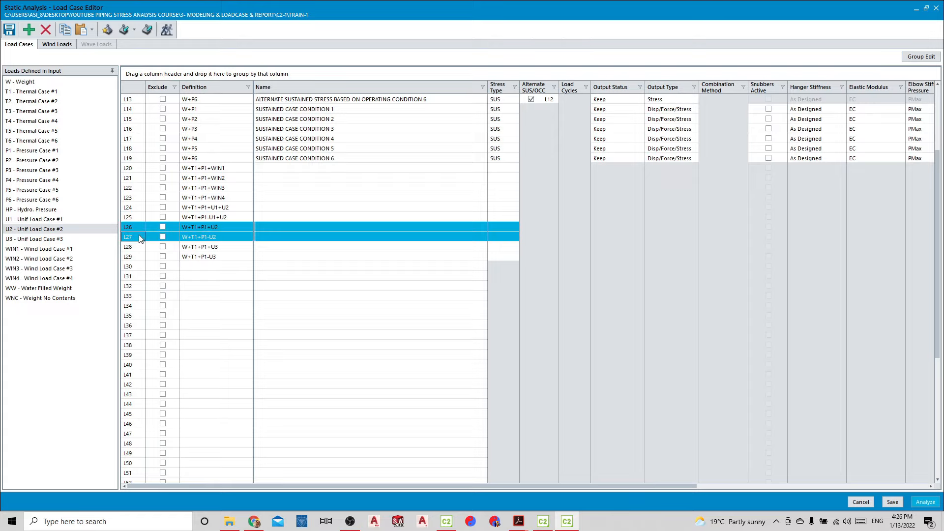
right_click(139, 237)
left_click(168, 260)
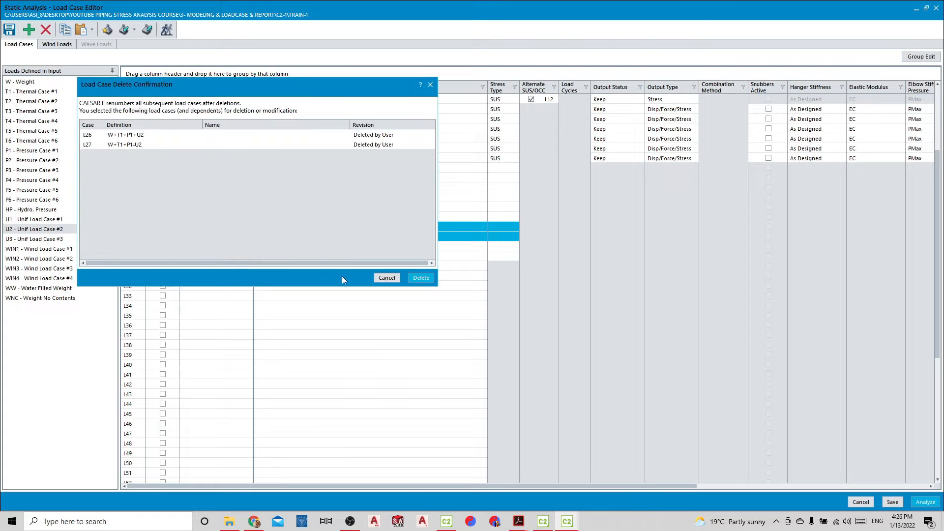
left_click(418, 279)
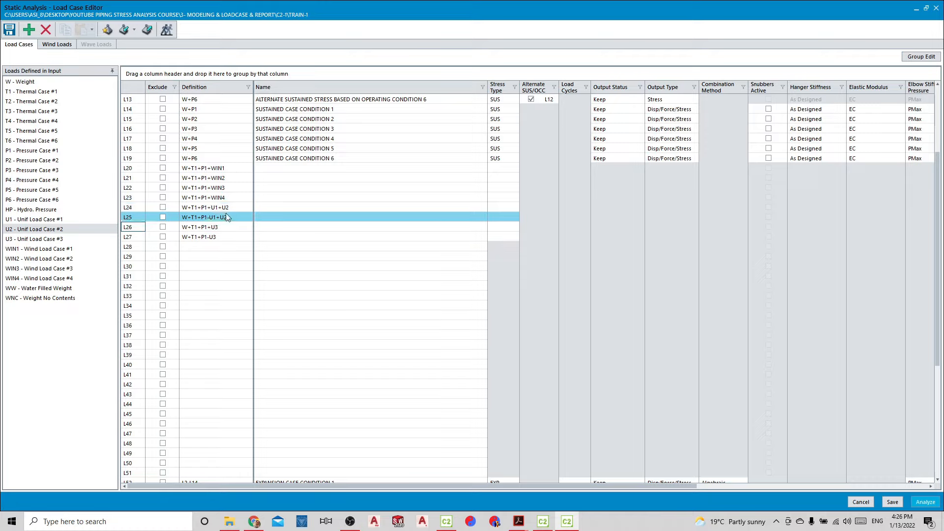
Copy load cases L24 and L25 and insert the copies above L26, accepting the renumbering
left_click(143, 208)
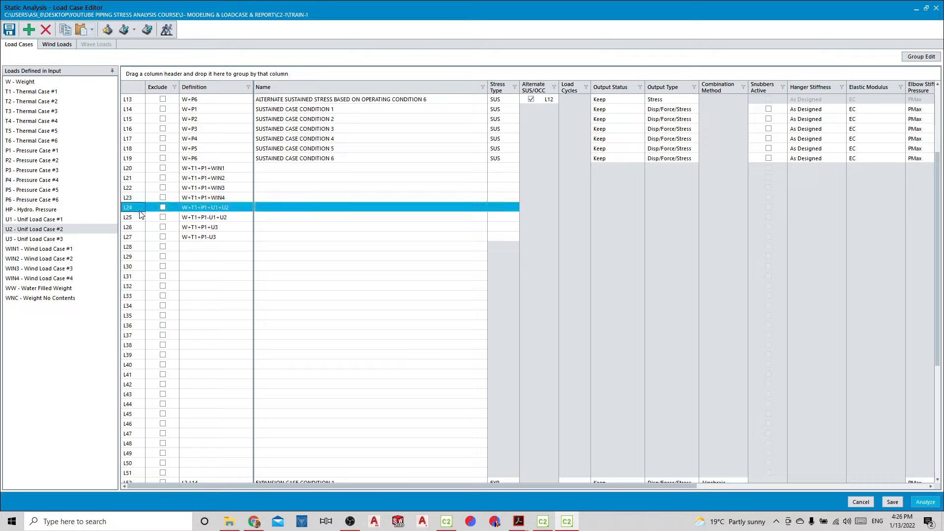
left_click(140, 220, "shift")
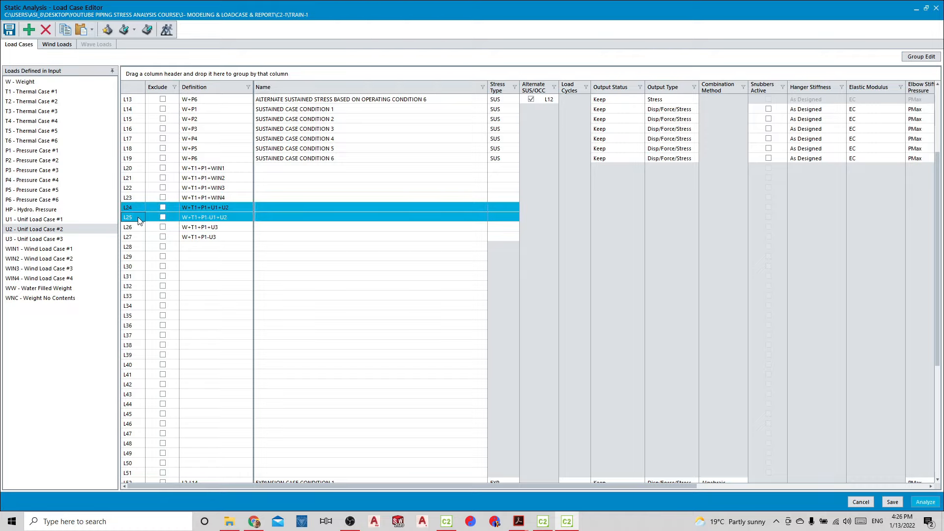
right_click(140, 219)
left_click(148, 249)
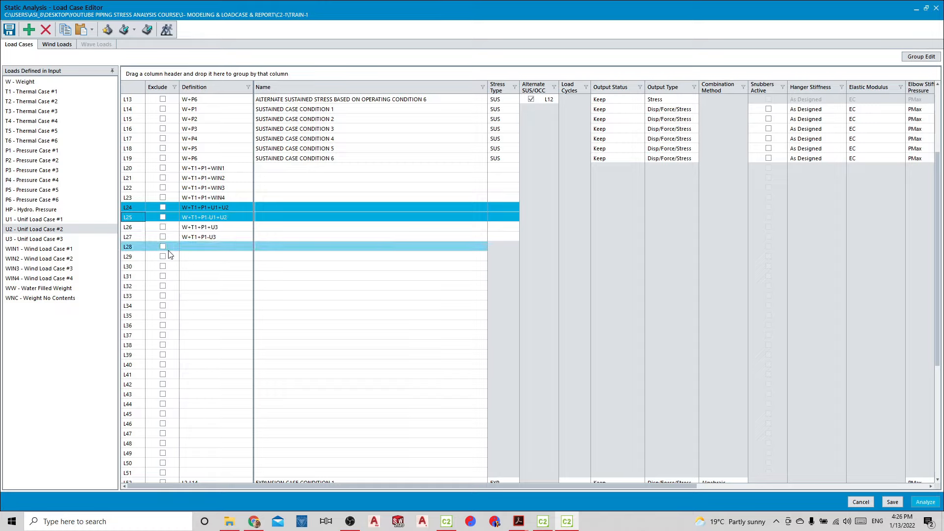
left_click(143, 226)
right_click(143, 226)
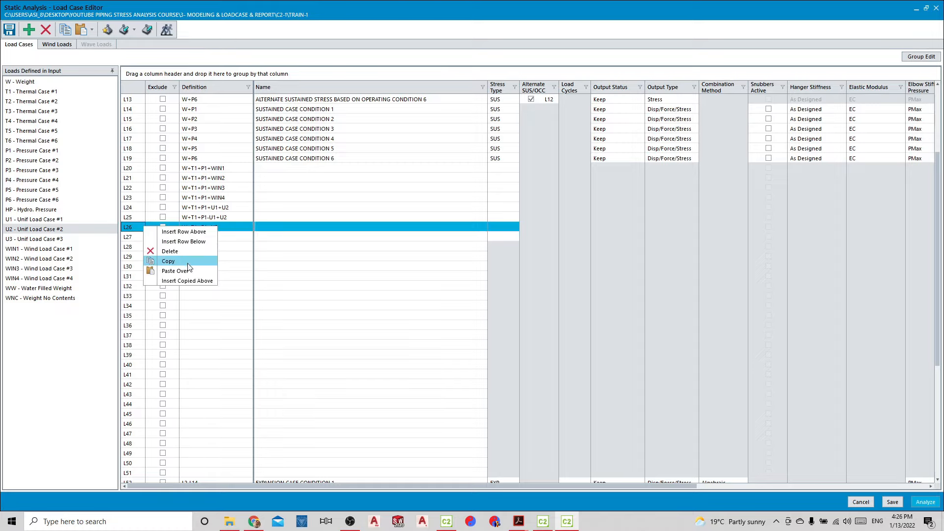
left_click(188, 281)
left_click(459, 295)
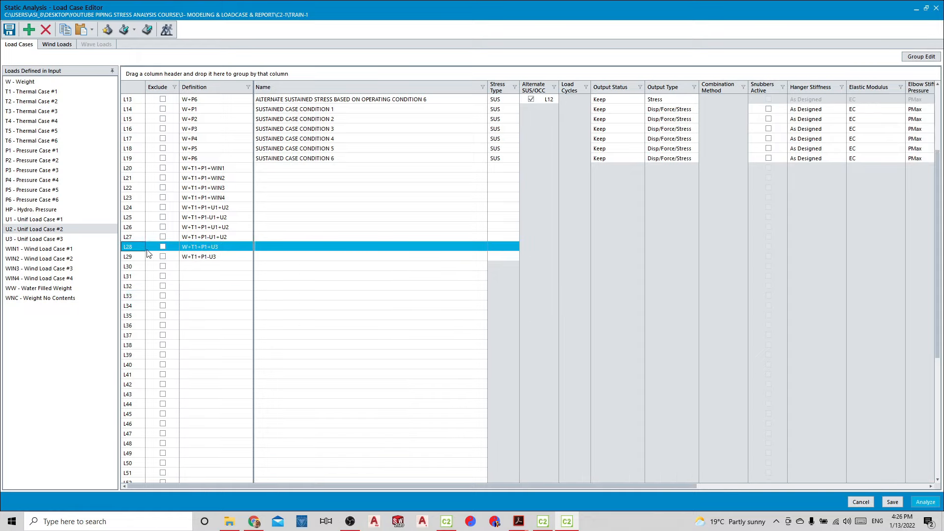
Make U2 negative in the copied cases, defining L26 as W+T1+P1+U1-U2 and L27 as W+T1+P1-U1-U2
left_click(231, 247)
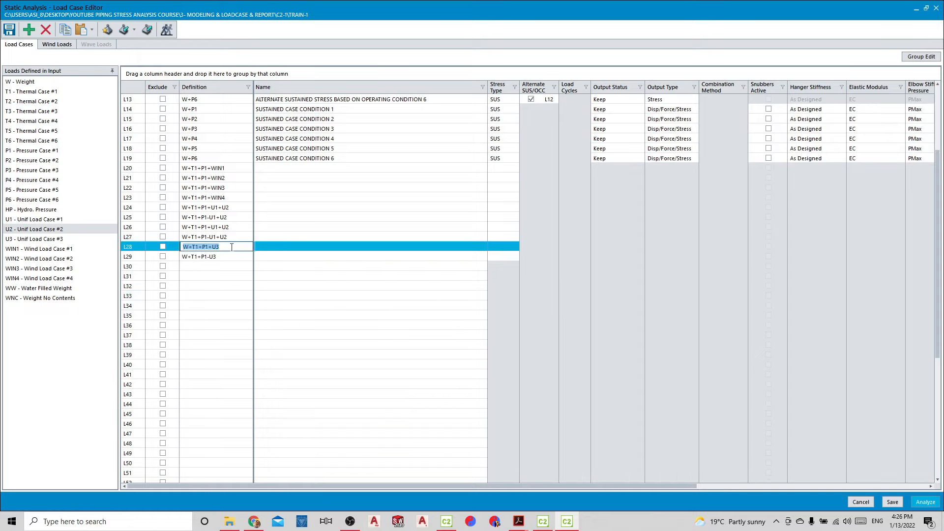
left_click(231, 247)
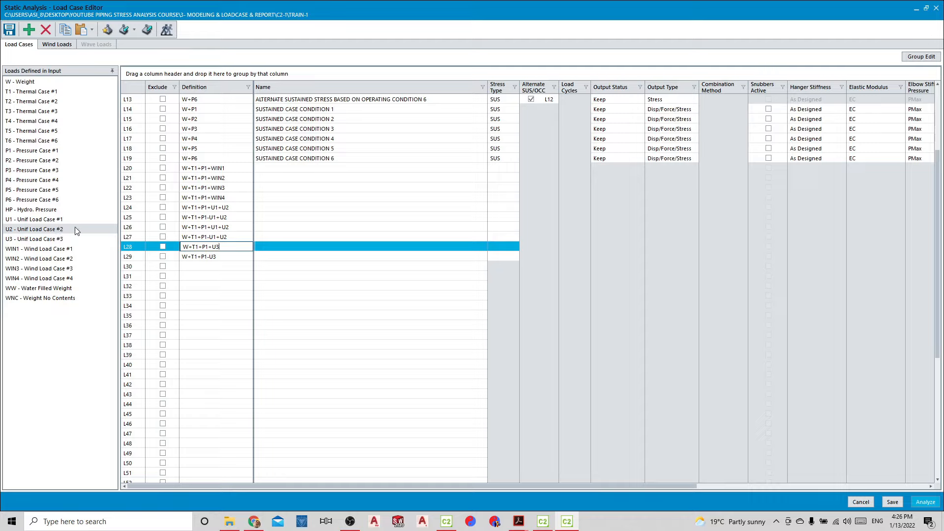
left_click(222, 227)
left_click(221, 228)
left_click_drag(220, 227, 222, 228)
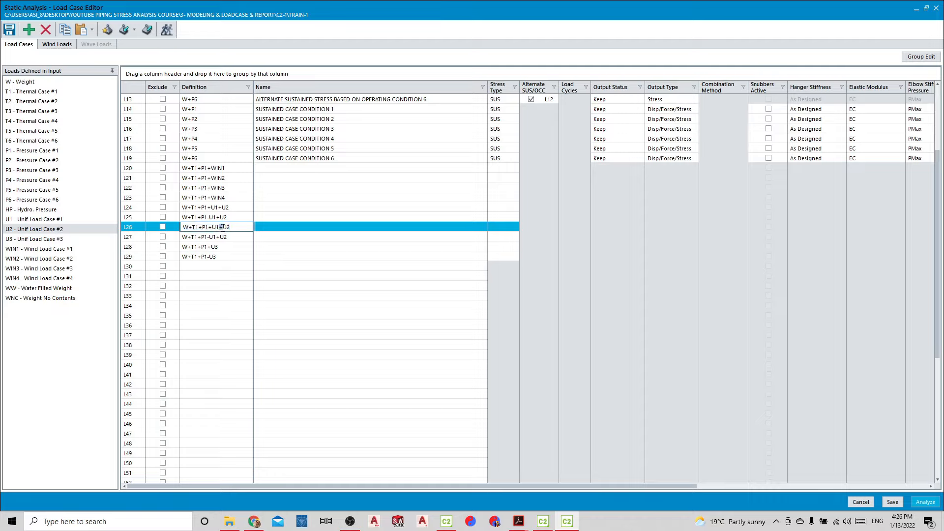
type("-")
left_click(220, 237)
left_click(220, 237)
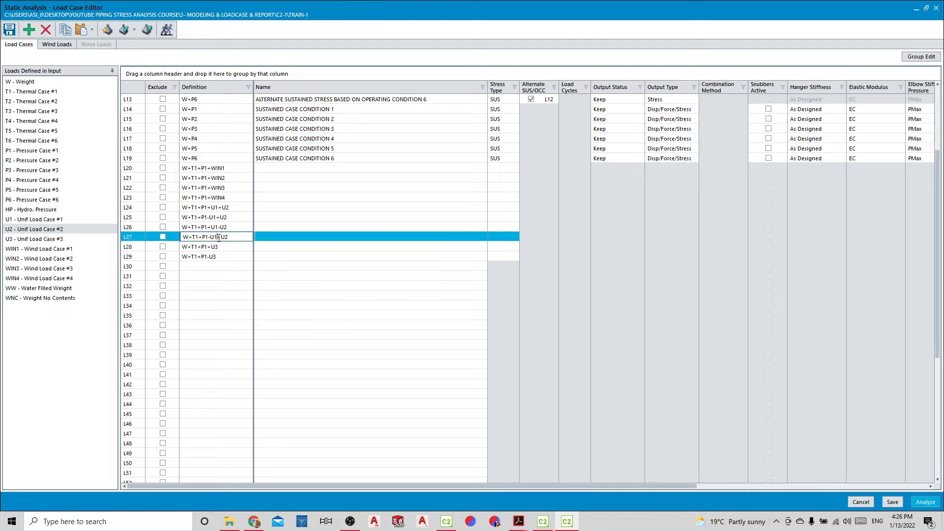
left_click_drag(219, 238, 222, 237)
type("-")
left_click(219, 249)
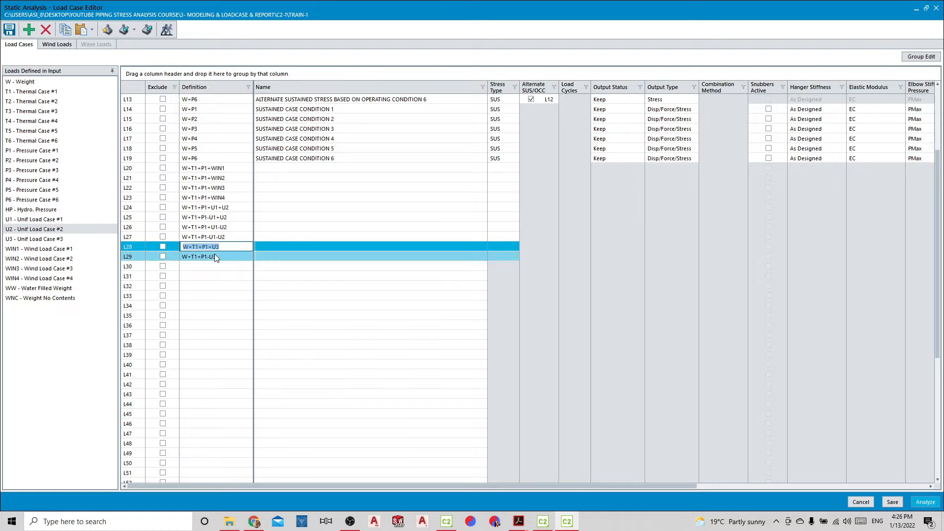
Add uniform load U2 to L28 and L29 and paste copies of both cases into L30 and L31, accepting the overwrite
left_click(239, 247)
left_click_drag(73, 230, 221, 256)
left_click_drag(142, 251, 144, 263)
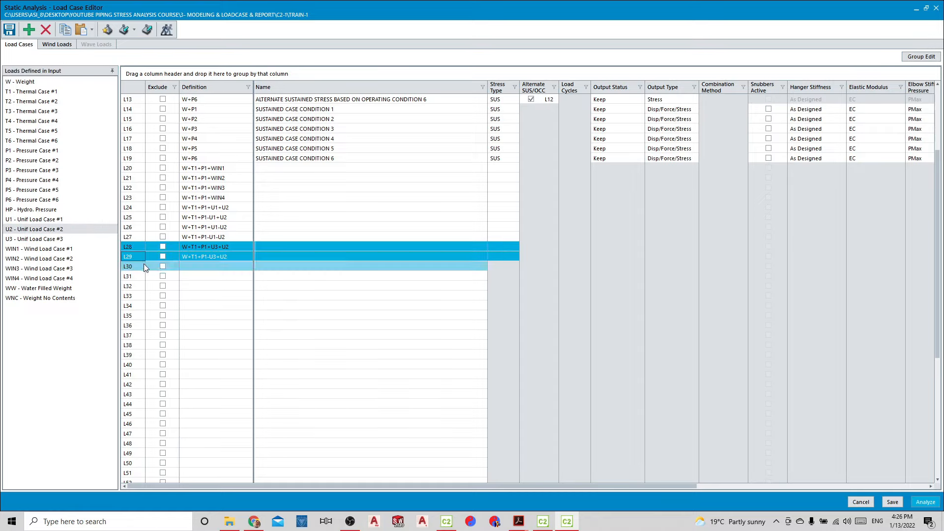
left_click(141, 265)
key("ctrl+v")
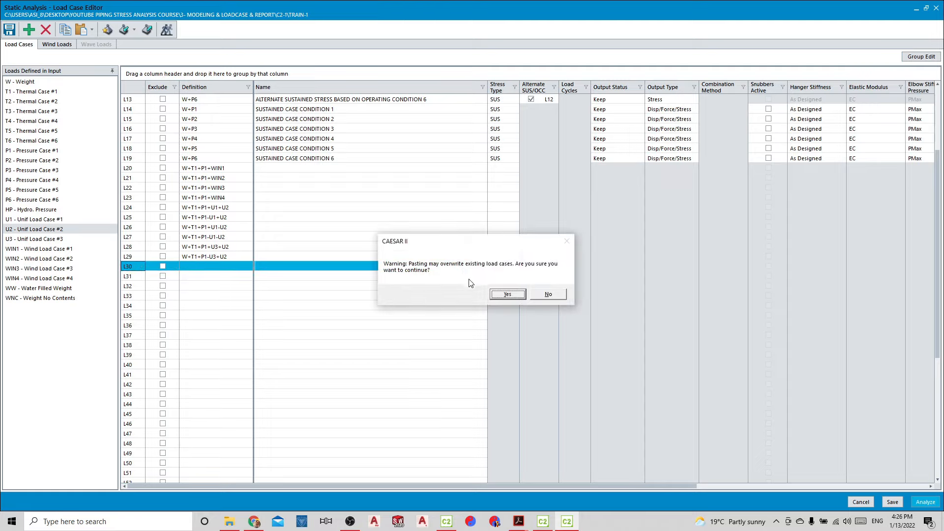
left_click(512, 293)
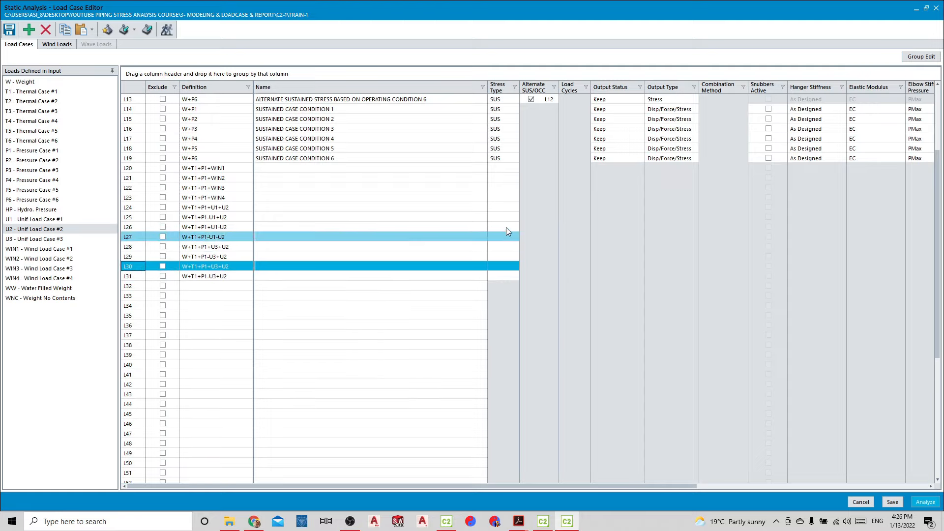
Set the stress type of the four wind cases L20 to L23 to OPE
left_click_drag(507, 178, 508, 170)
left_click(511, 169)
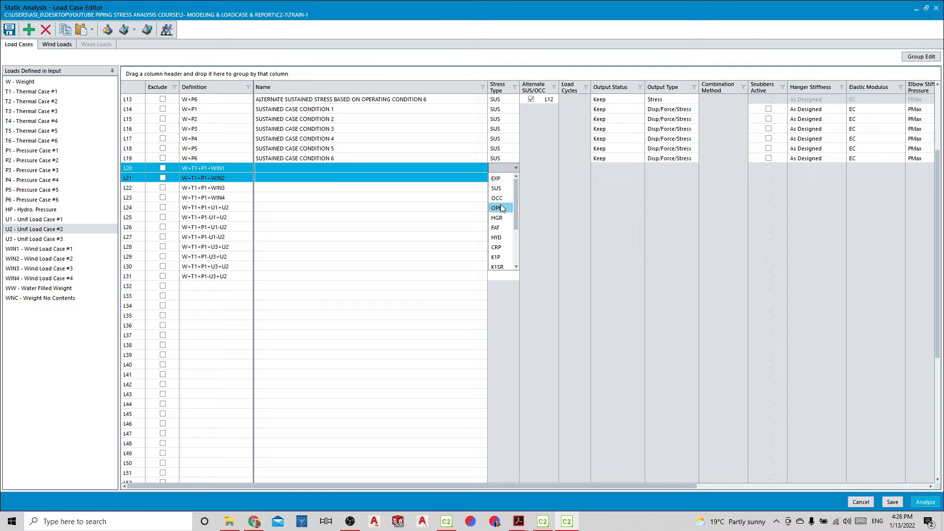
left_click(503, 206)
left_click(511, 184)
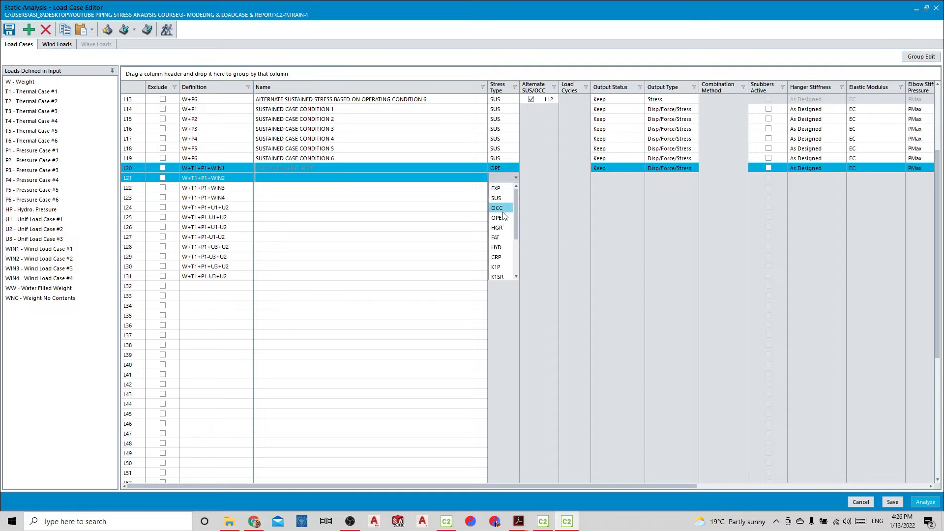
left_click(505, 217)
left_click(507, 189)
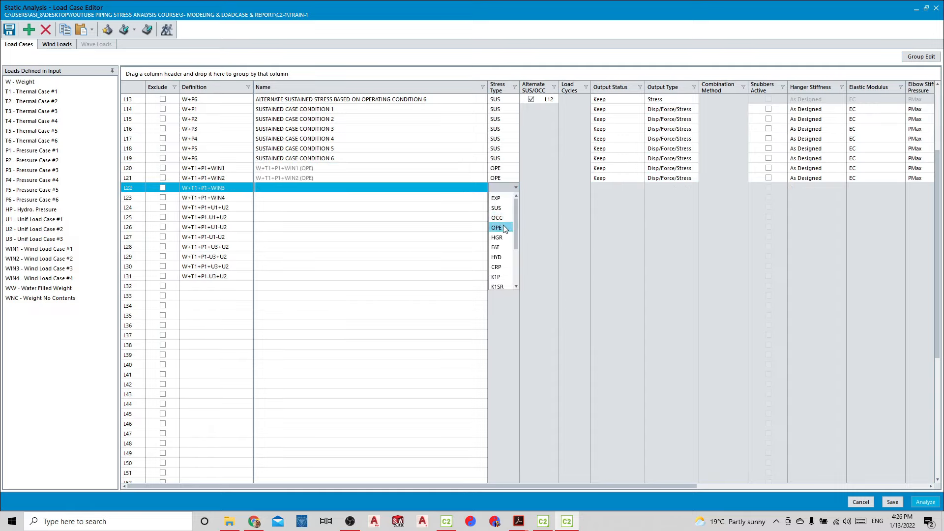
left_click(504, 227)
left_click(503, 198)
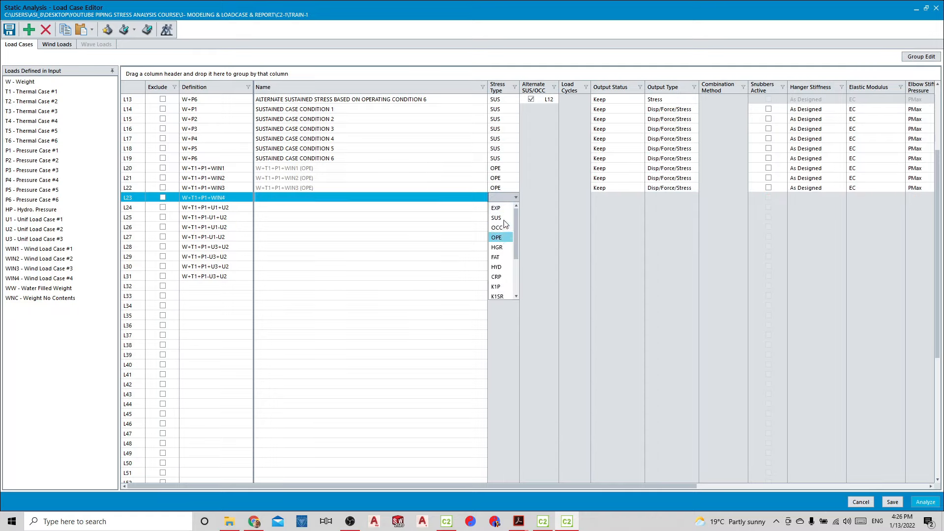
left_click(497, 237)
Set the stress type of the U1/U2 combinations L24 to L27 to OPE
left_click(503, 207)
left_click(501, 247)
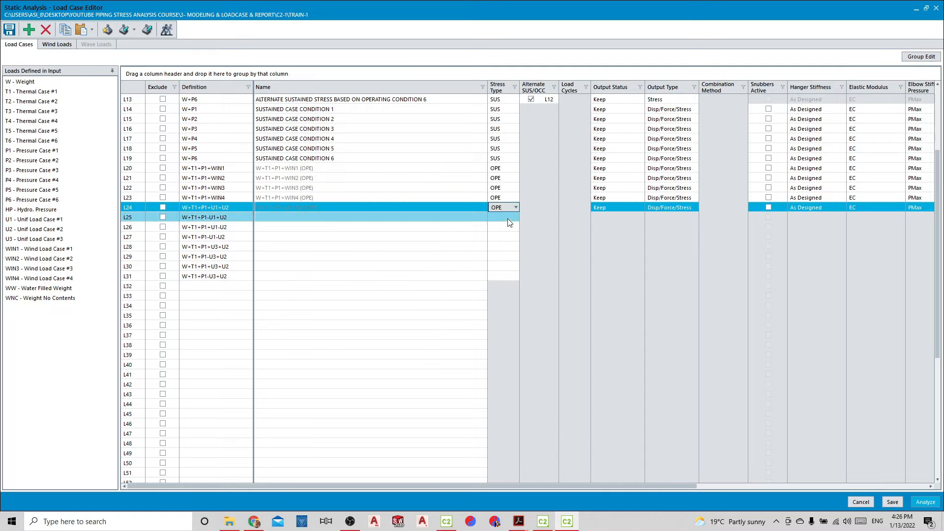
left_click(506, 218)
left_click(505, 257)
left_click(503, 227)
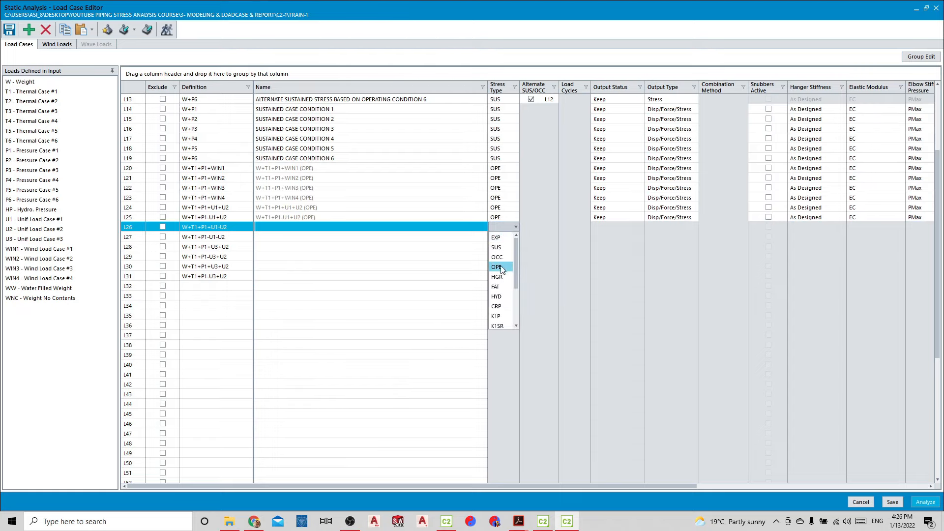
left_click(499, 267)
left_click(503, 237)
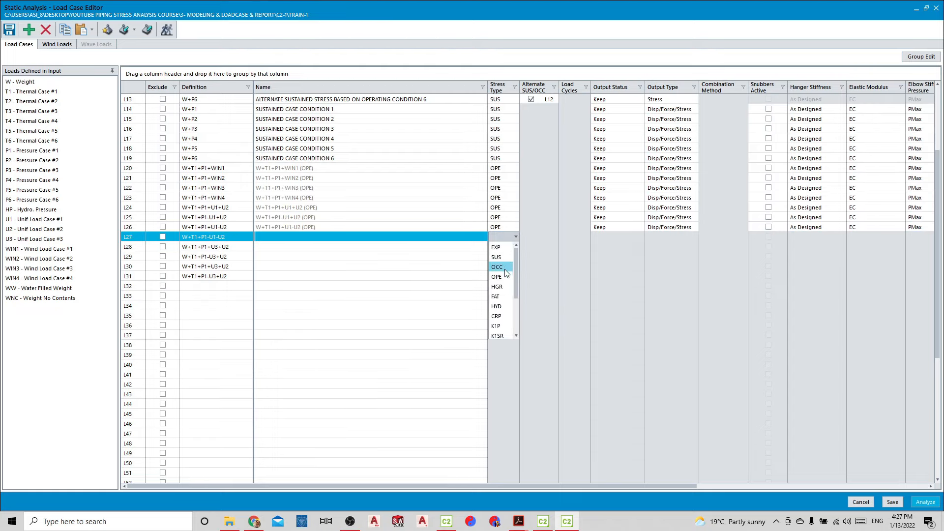
left_click(504, 276)
Set the stress type of the U3/U2 combinations L28 to L31 to OPE
left_click(511, 246)
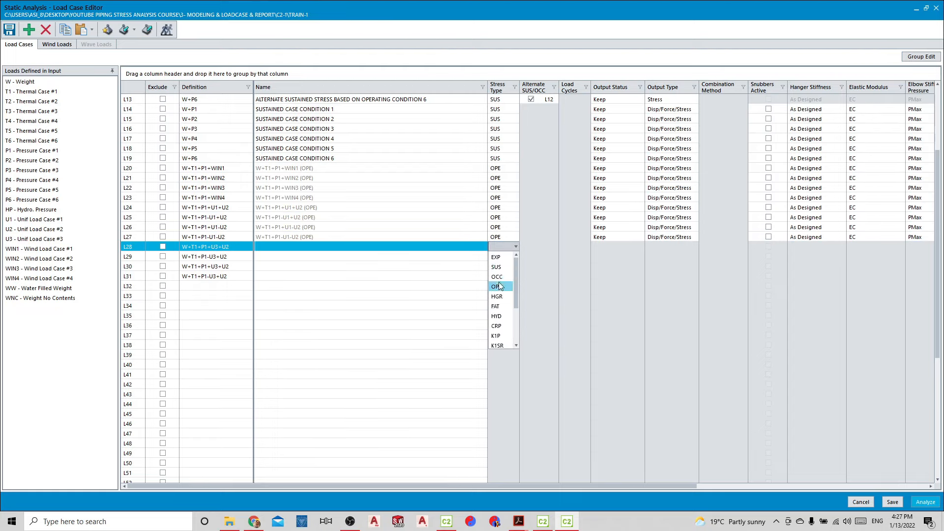
left_click(498, 286)
left_click(505, 256)
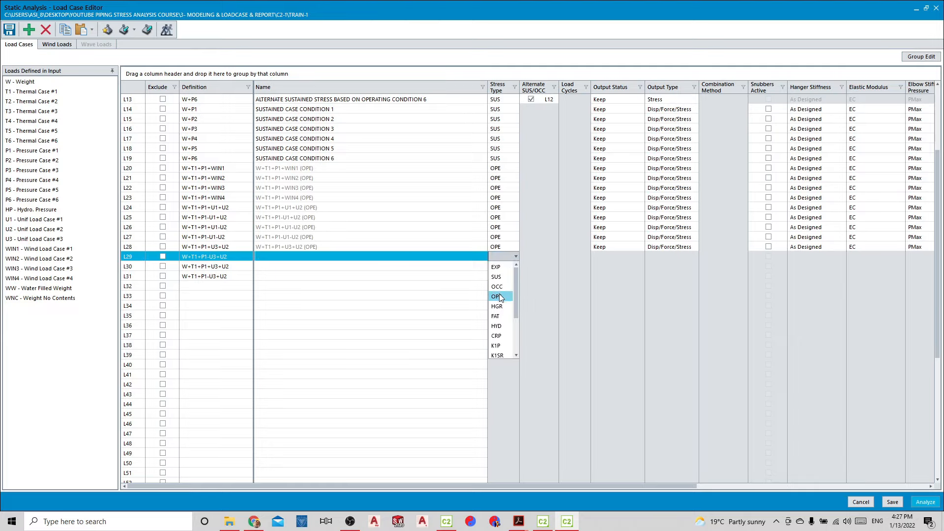
left_click(499, 296)
left_click(506, 266)
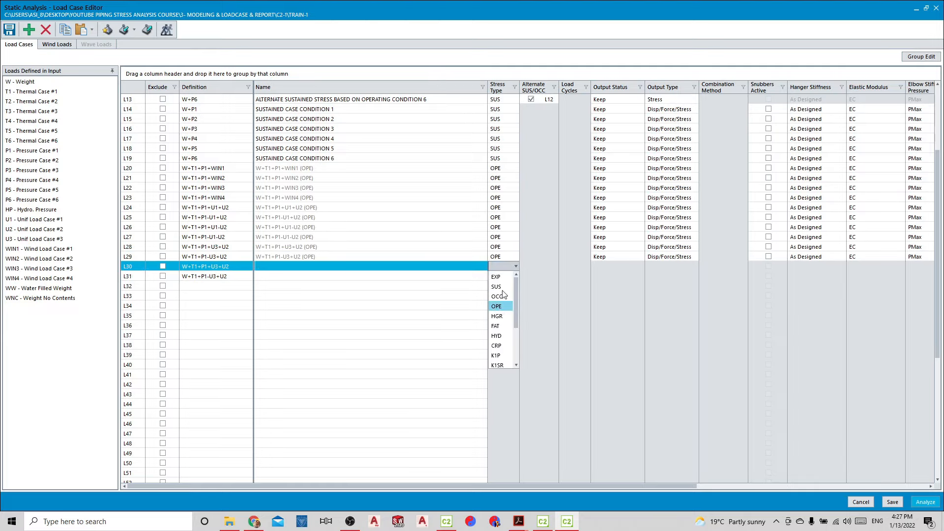
left_click(499, 305)
left_click(506, 276)
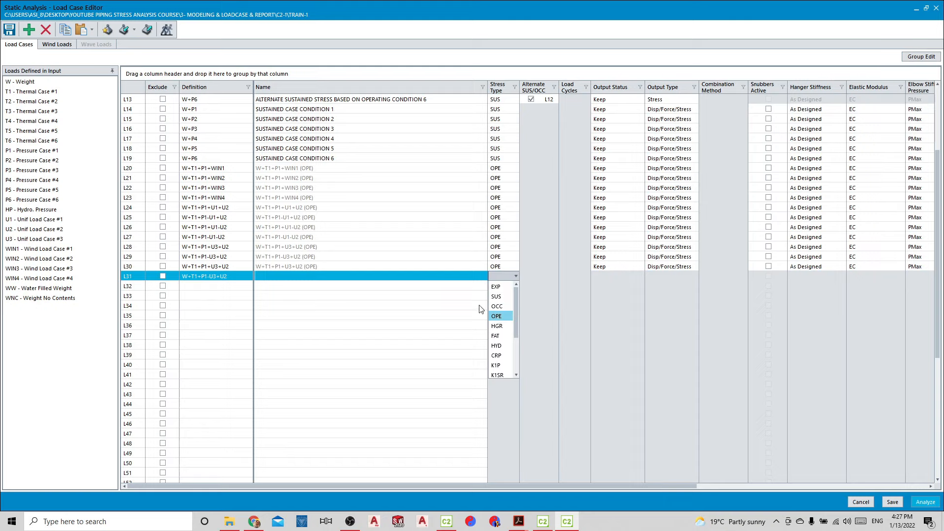
left_click(496, 315)
Name load case L20 "OPERATION + WIND X" and copy that name to L21, L22 and L23
left_click(291, 168)
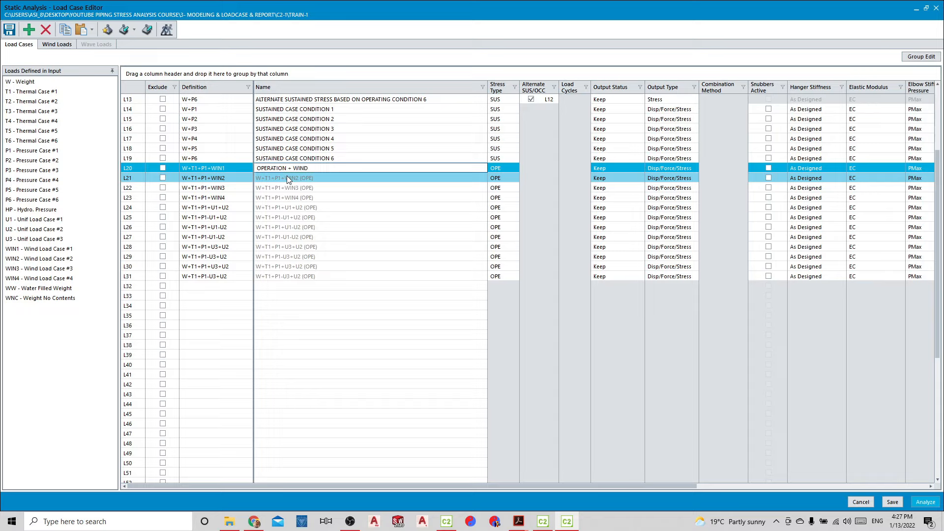
type("X")
left_click(287, 177)
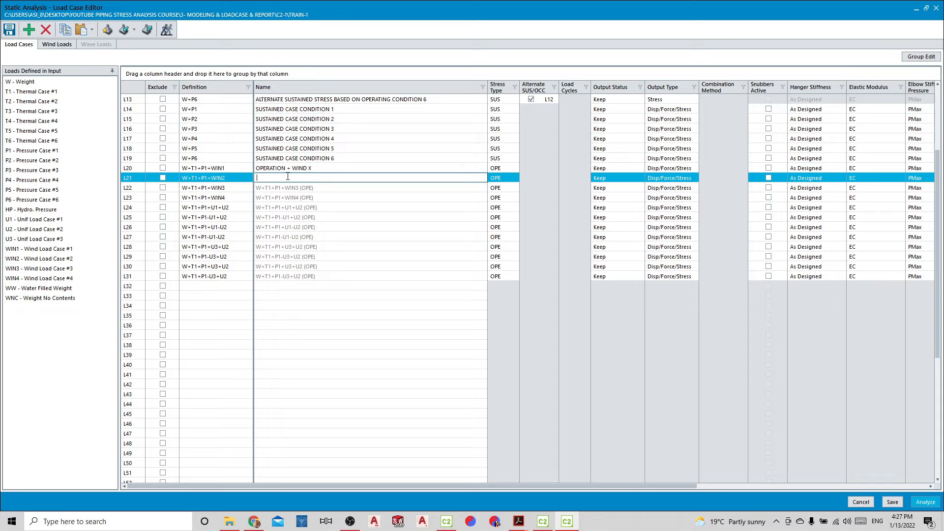
left_click(330, 169)
key("ctrl+c")
left_click(324, 178)
key("ctrl+v")
left_click(323, 187)
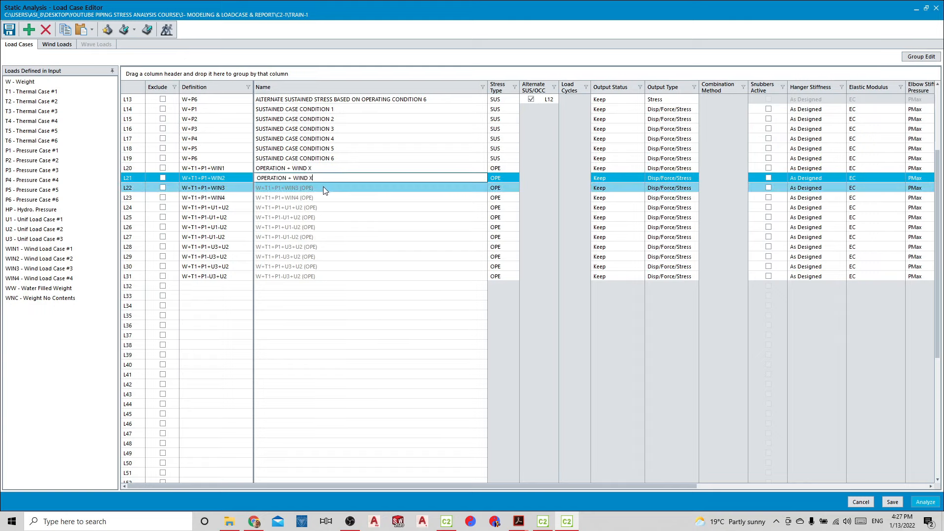
key("ctrl+v")
left_click(319, 196)
key("ctrl+v")
Rename L22 as "OPERATION + WIND Z", L23 as "OPERATION + WIND -Z" and L21 as "OPERATION + WIND -X"
left_click(315, 188)
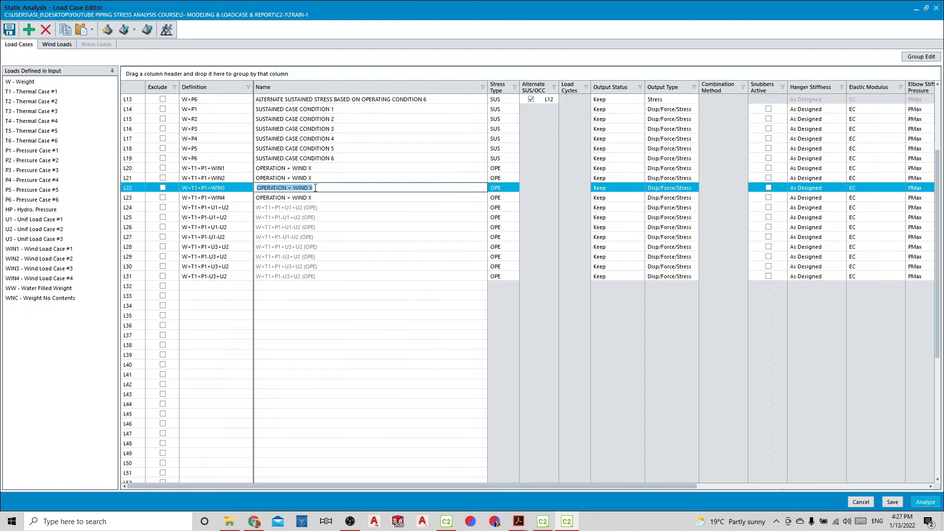
type("Z")
left_click(320, 198)
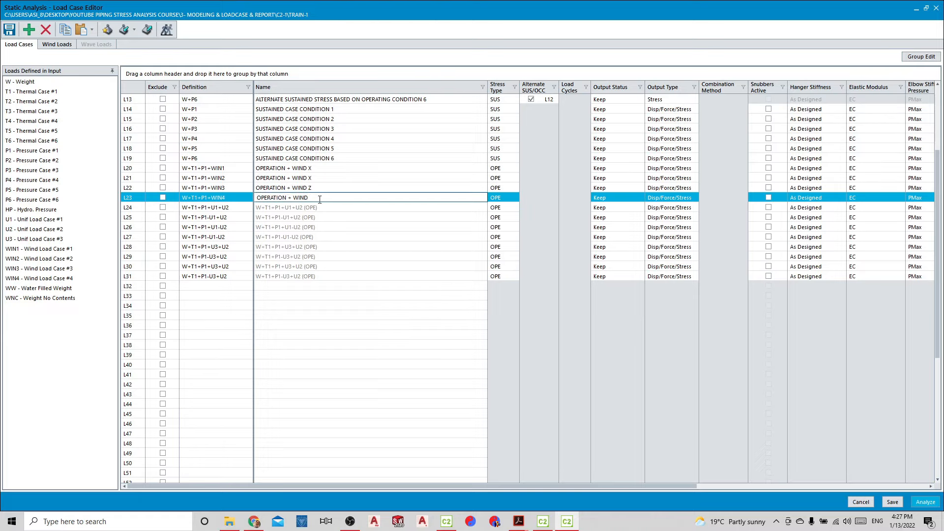
left_click(310, 178)
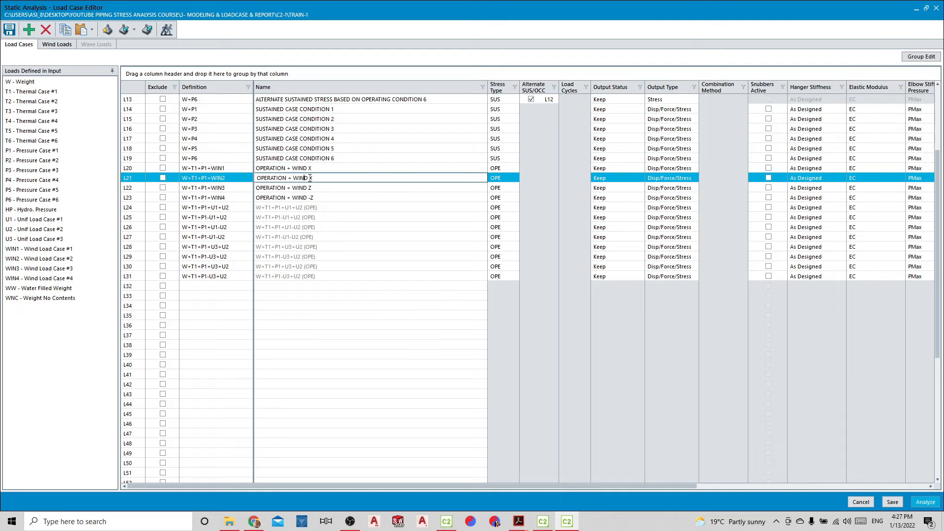
key("BackSpace")
type("-")
Name load case L24 "OPERATION + SEISMIC X + VERTICAL UP", reusing the L20 name as its base
left_click(319, 207)
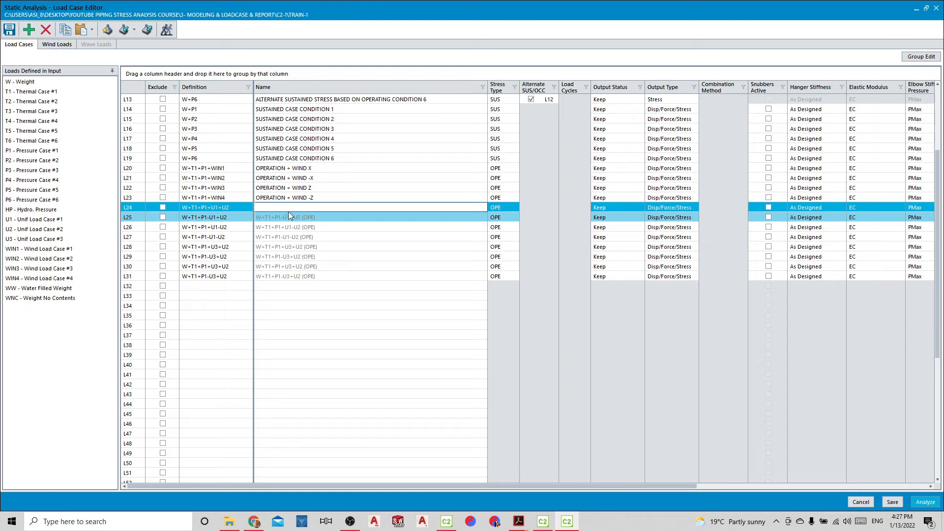
left_click(339, 168)
key("ctrl+c")
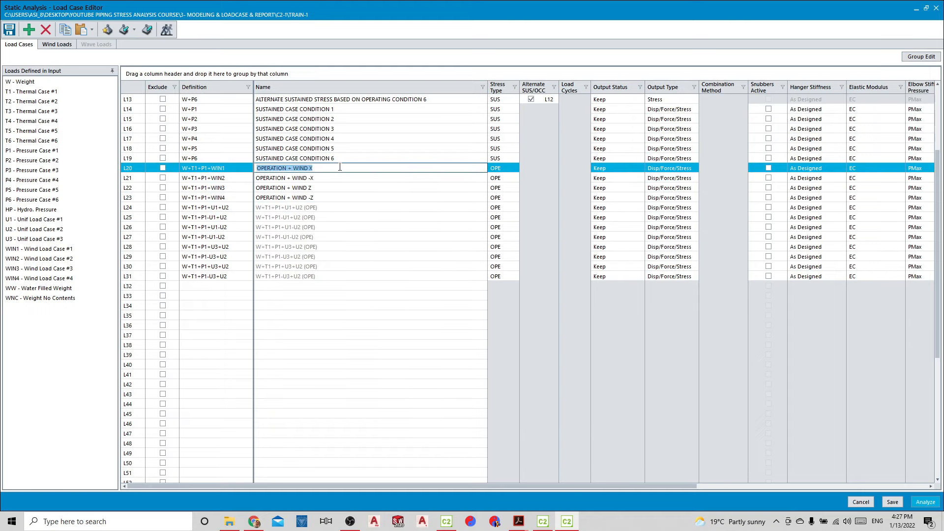
left_click(297, 206)
key("ctrl+v")
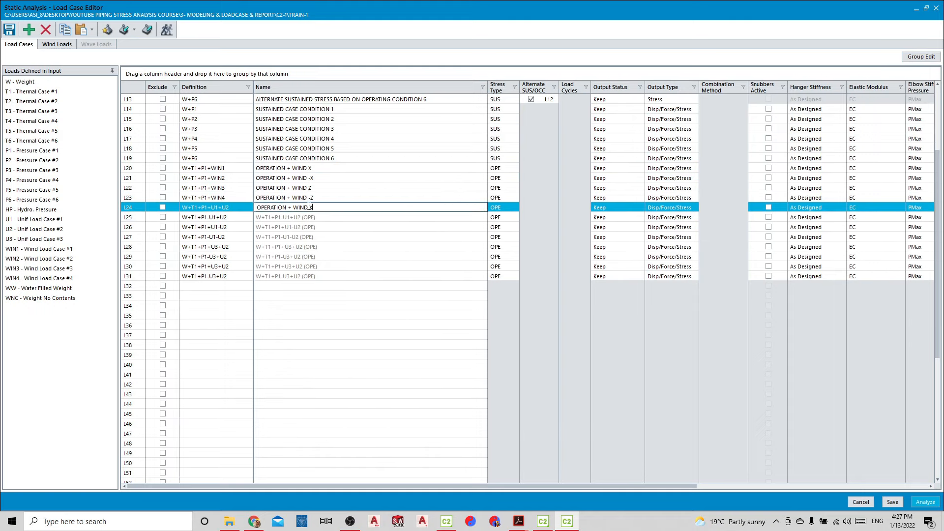
key("BackSpace")
key("BackSpace")
key("BackSpace")
type("SEISM")
type("IC X + SEISM")
key("BackSpace")
key("BackSpace")
key("BackSpace")
key("BackSpace")
key("BackSpace")
key("BackSpace")
type("ERT")
key("Return")
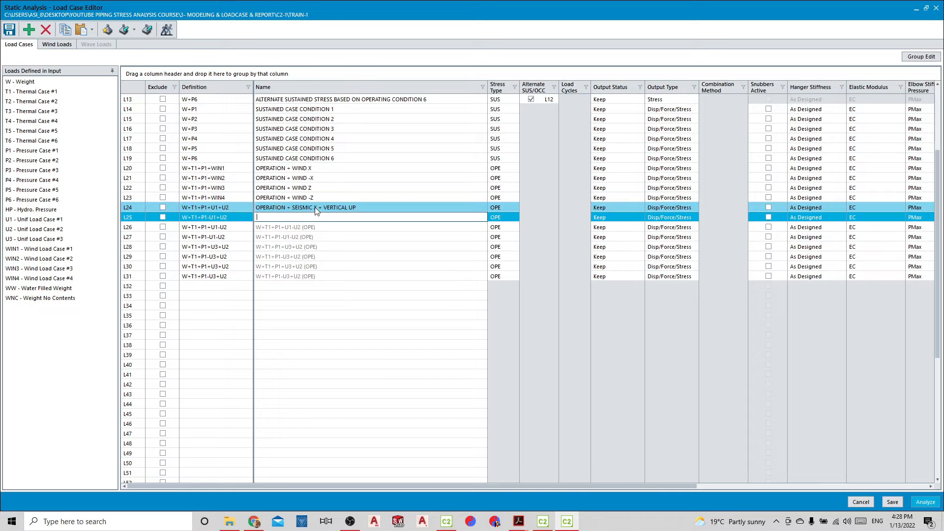
Copy the name of L24 to load cases L25 through L31
key("Up")
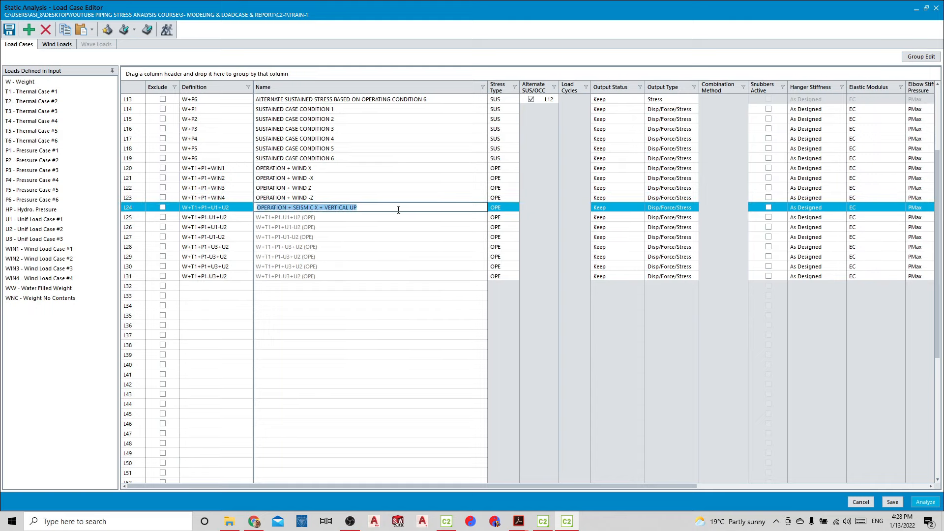
key("ctrl+c")
key("Return")
key("ctrl+v")
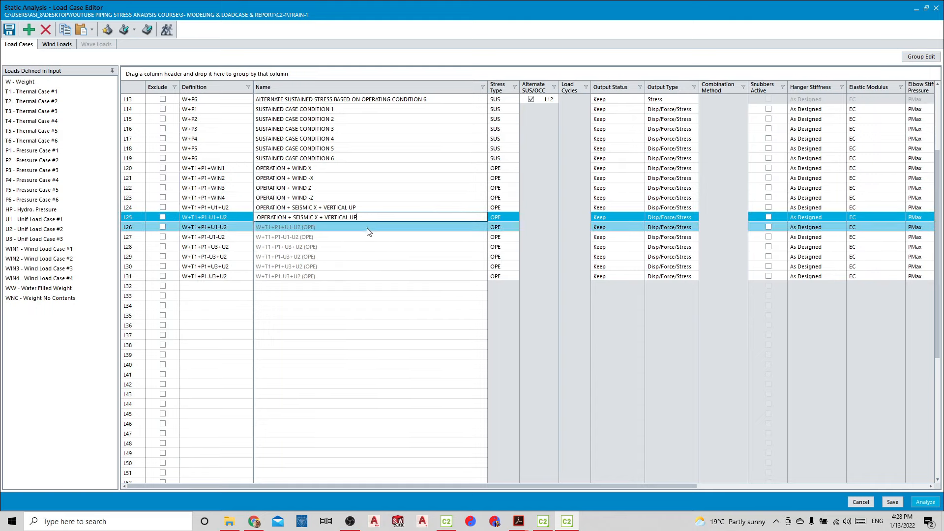
key("Return")
key("ctrl+v")
key("Return")
key("ctrl+v")
key("Return")
key("ctrl+v")
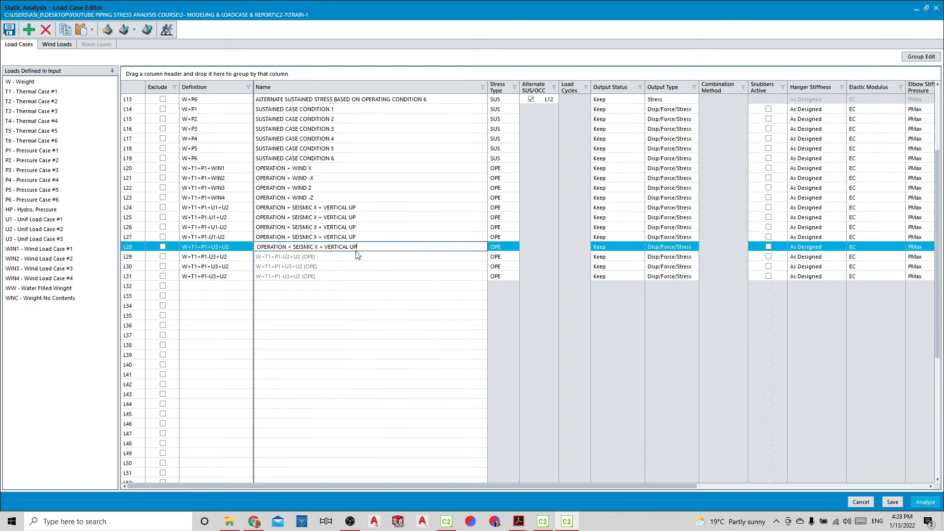
key("Return")
key("ctrl+v")
key("Return")
key("ctrl+v")
key("Return")
key("ctrl+v")
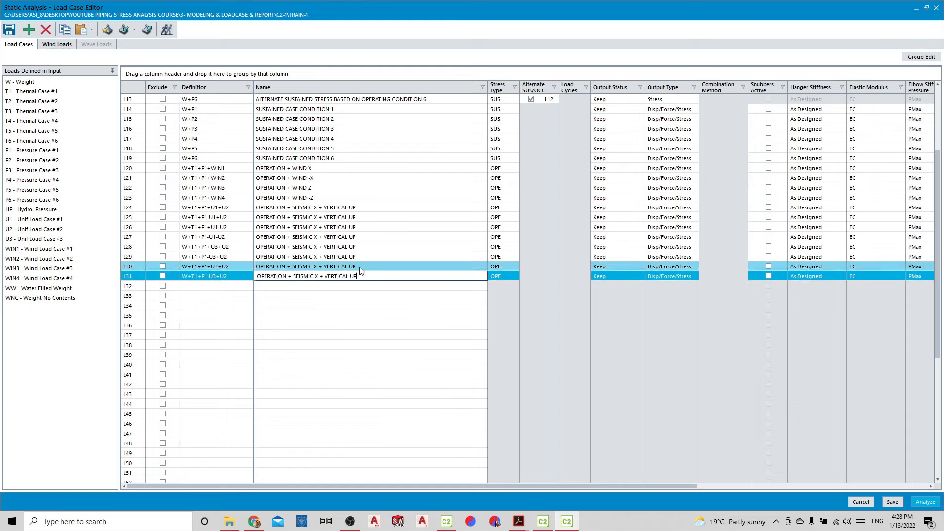
Rename load cases L26 and L27 as "OPERATION + SEISMIC X + VERTICAL DOWN"
left_click(358, 228)
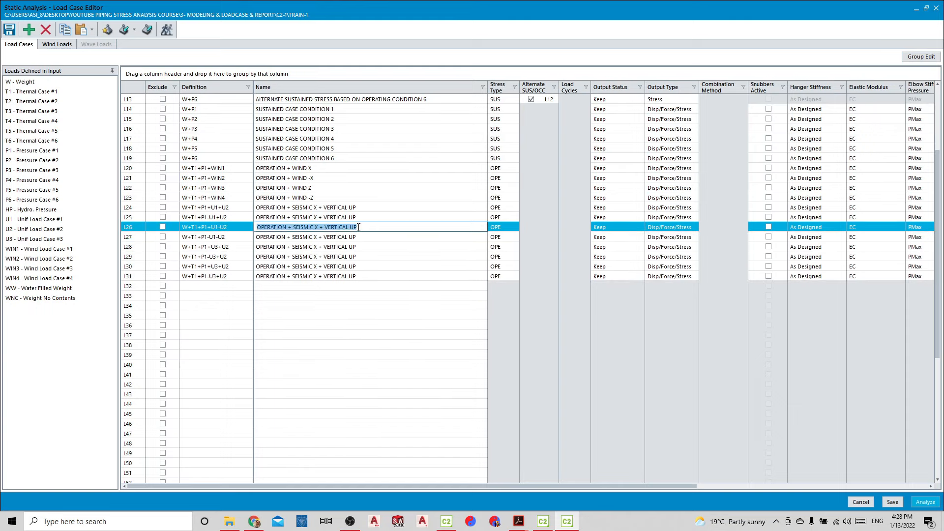
left_click(358, 227)
type("DO")
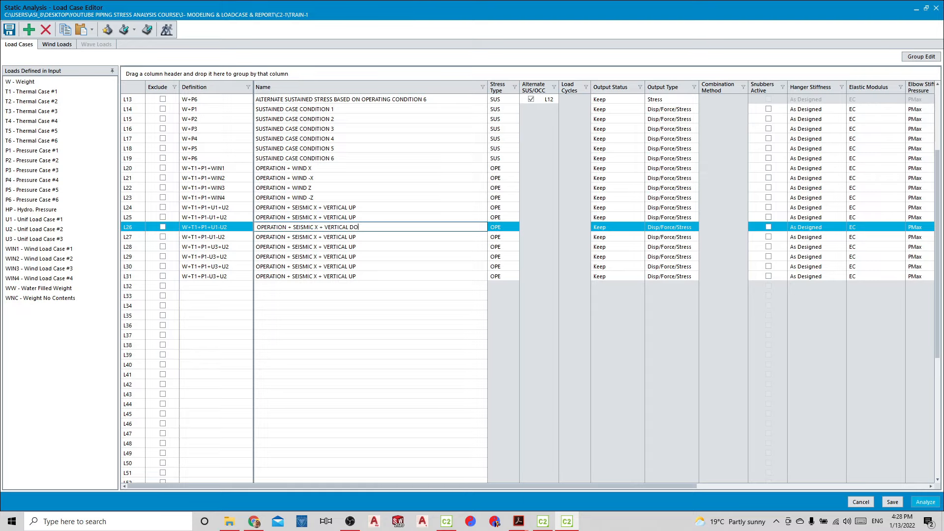
type("WN")
left_click(370, 237)
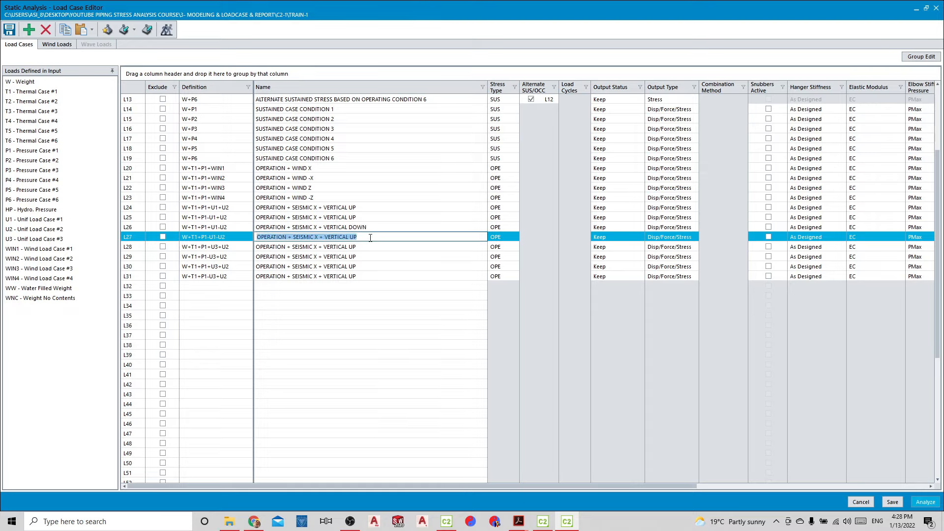
left_click(370, 238)
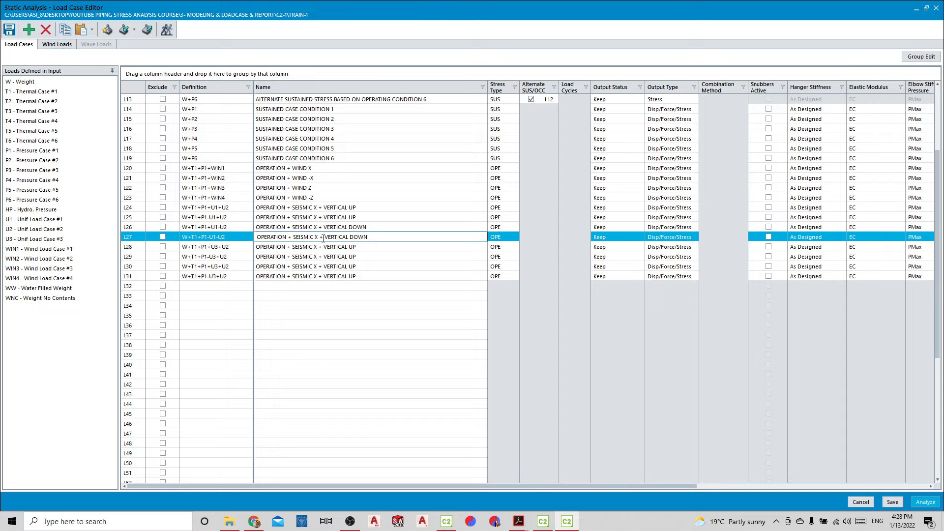
Rename L27 as "OPERATION + SEISMIC X - VERTICAL DOWN" and L25 as "OPERATION + SEISMIC X - VERTICAL UP"
key("BackSpace")
key("BackSpace")
type("-")
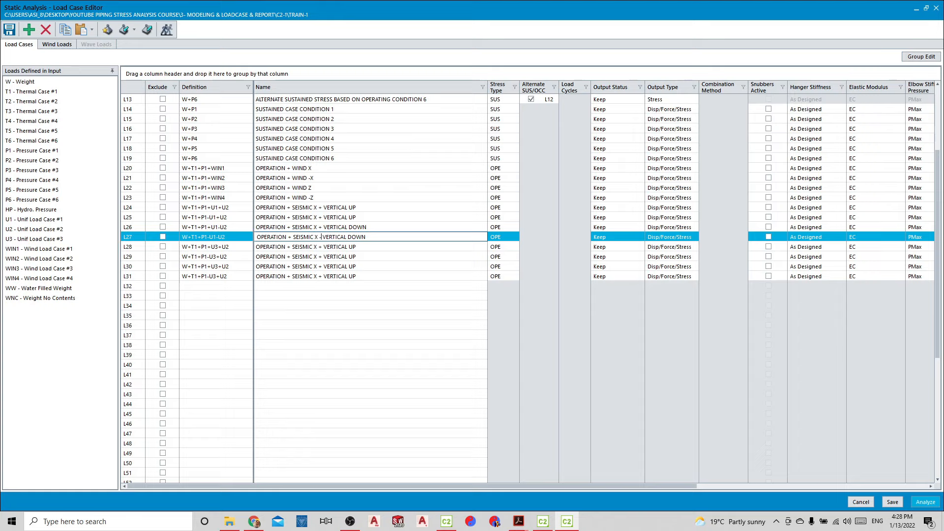
left_click(320, 217)
left_click(320, 217)
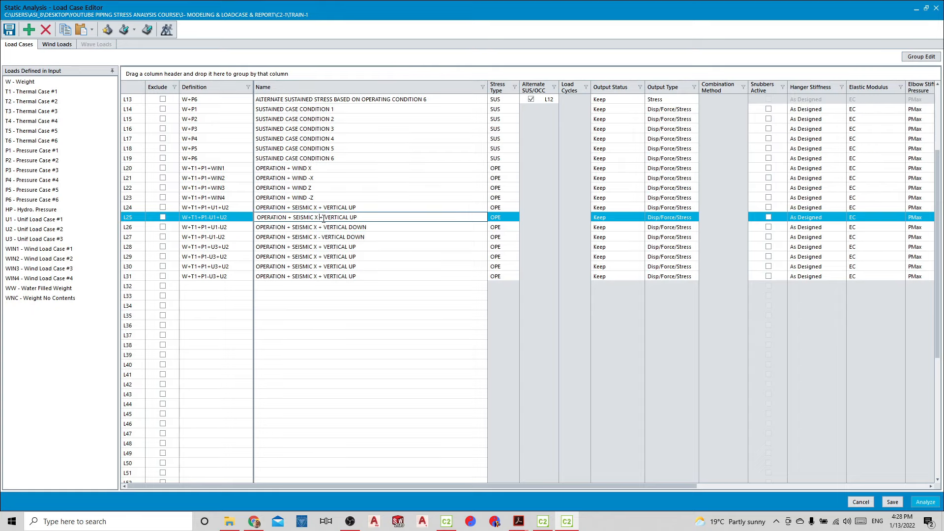
key("BackSpace")
key("BackSpace")
type("-")
Rename load cases L30 and L31 as "OPERATION + SEISMIC X + VERTICAL DOWN"
left_click(366, 266)
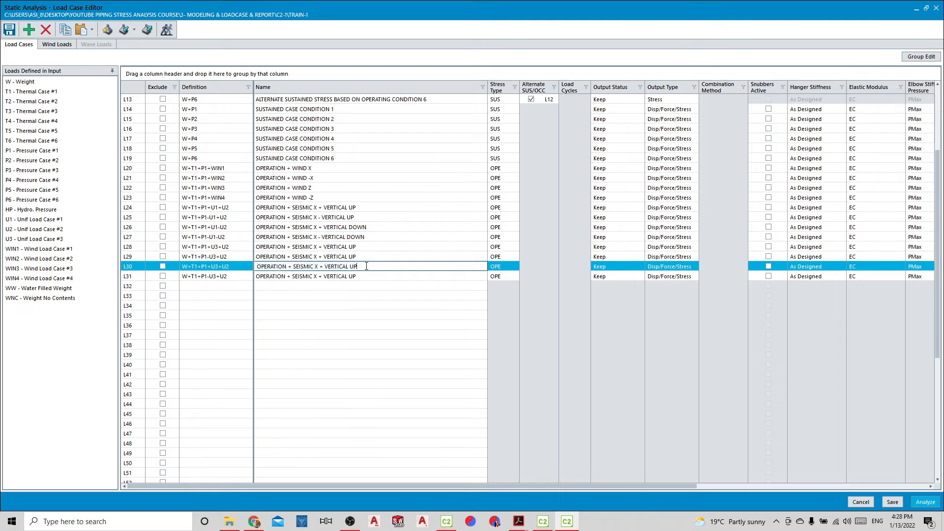
double_click(362, 267)
type("DOWN")
left_click(365, 276)
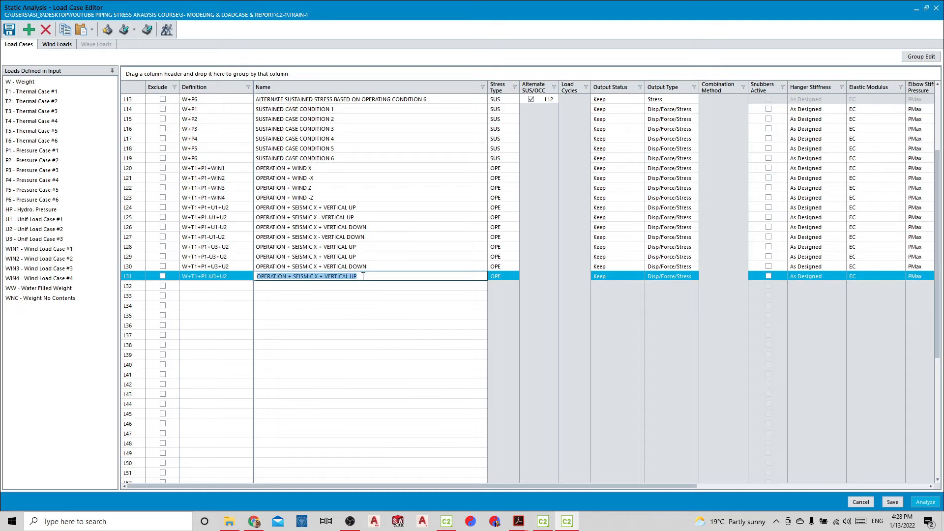
left_click(362, 276)
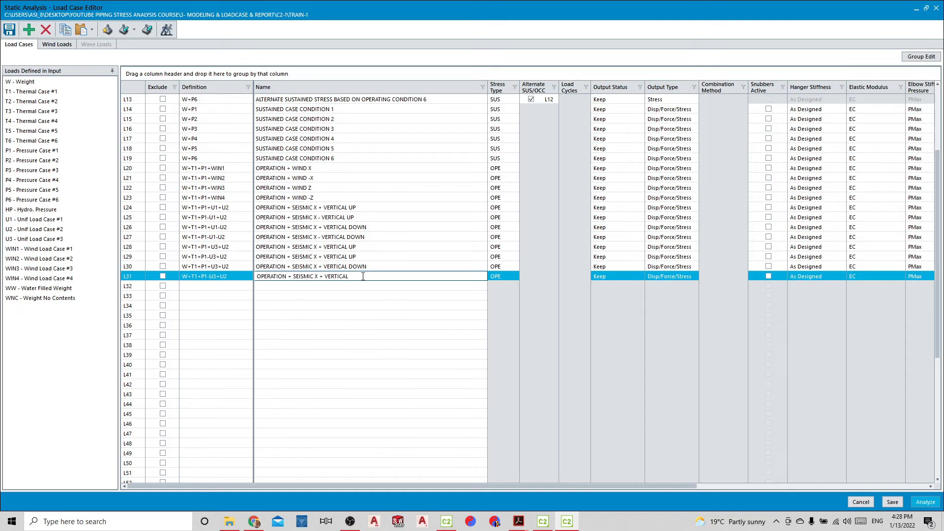
type("DOWN")
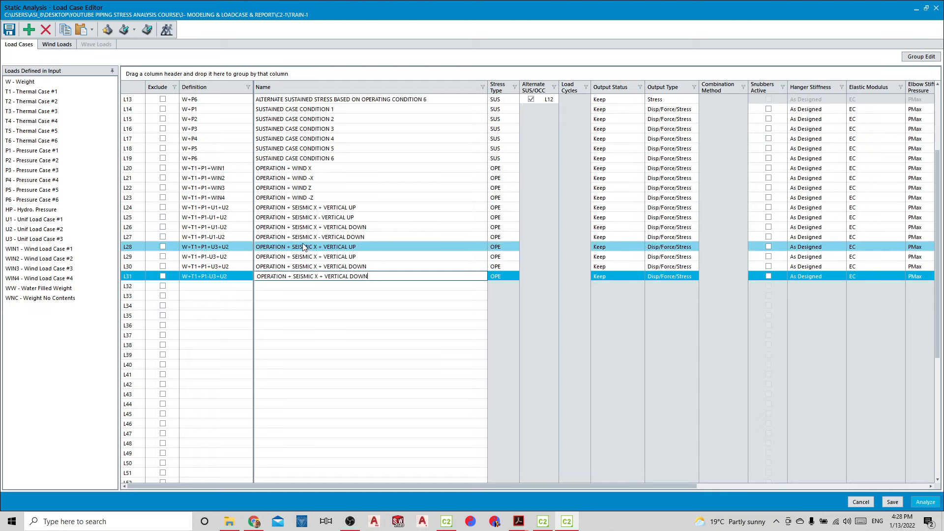
Put a minus sign before the X in the names of L25 and L27 so both read "SEISMIC -X"
left_click(293, 217)
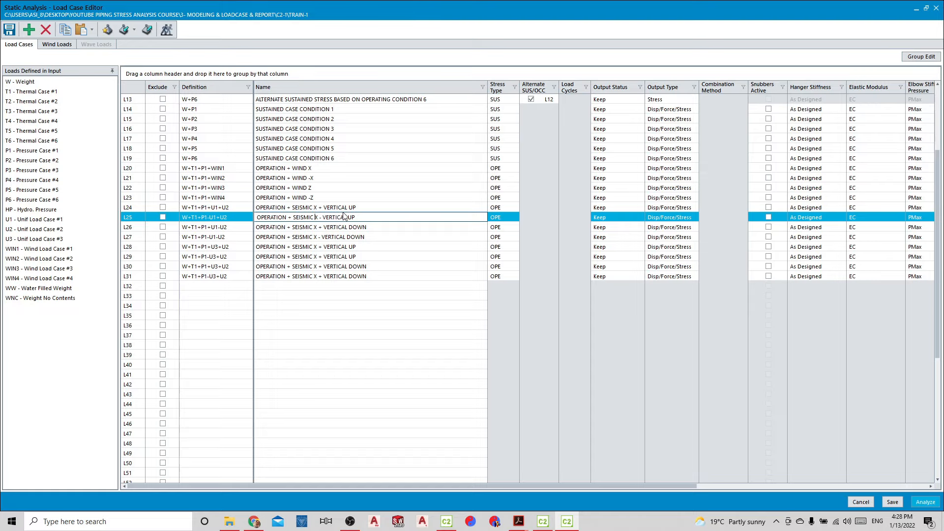
type("-")
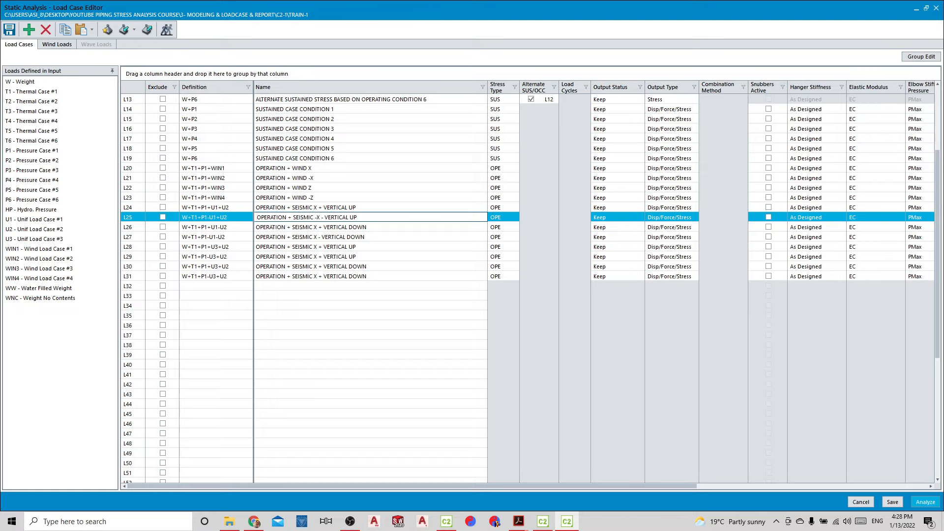
left_click(315, 236)
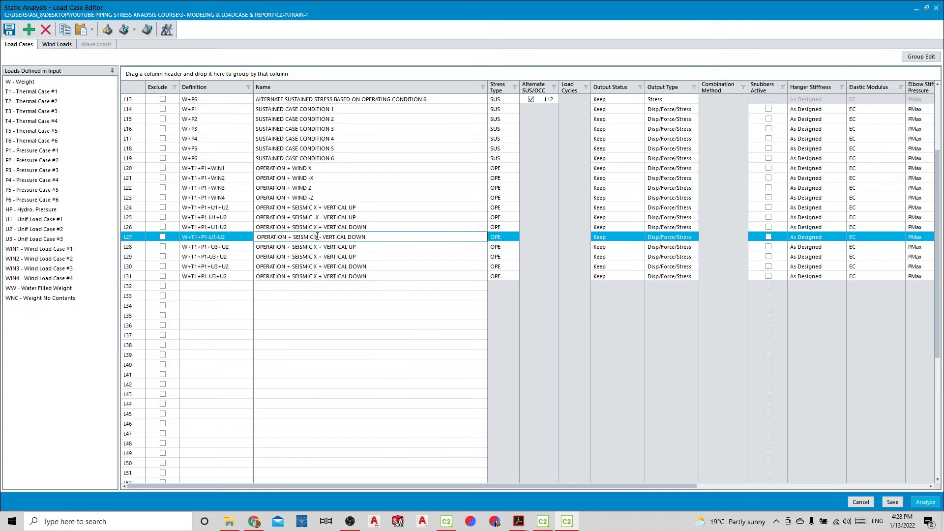
type("-")
Change the seismic direction from X to Z in the names of load cases L28, L29 and L30
left_click(316, 246)
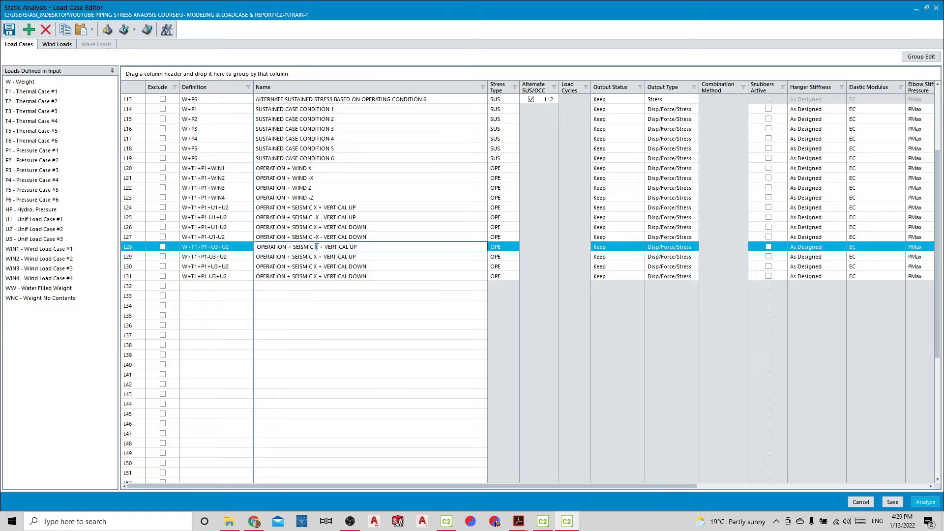
left_click(318, 256)
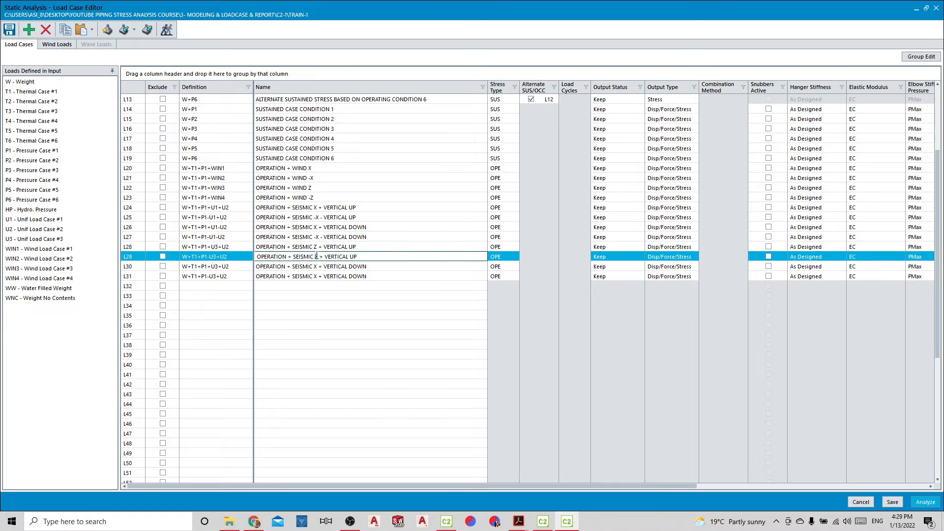
key("BackSpace")
type("Z")
left_click(317, 266)
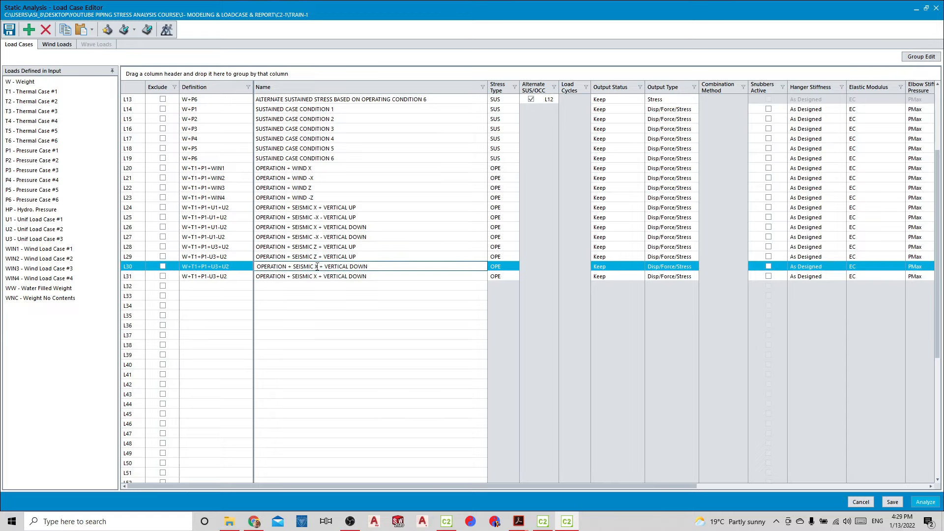
key("BackSpace")
type("Z")
Rename L31 as "OPERATION + SEISMIC -Z + VERTICAL DOWN" and L29 as "OPERATION + SEISMIC -Z + VERTICAL UP"
left_click(317, 276)
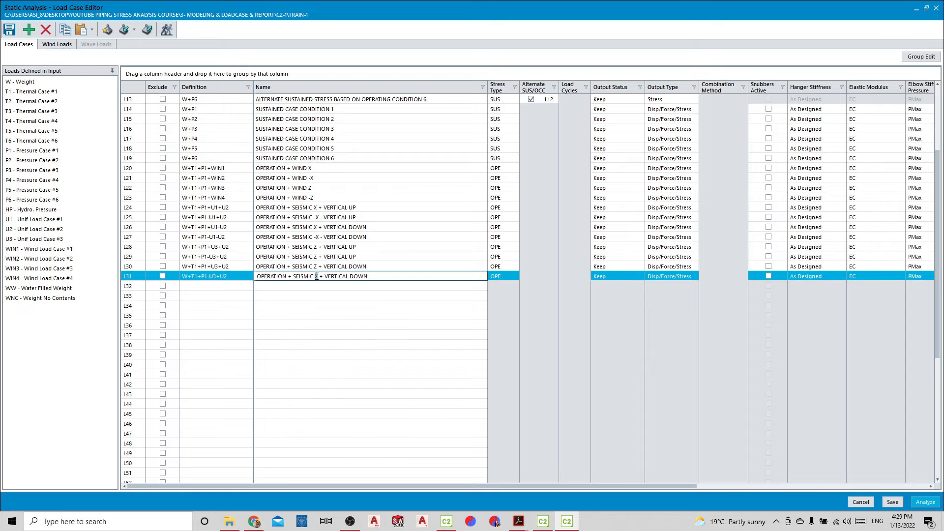
type("Z")
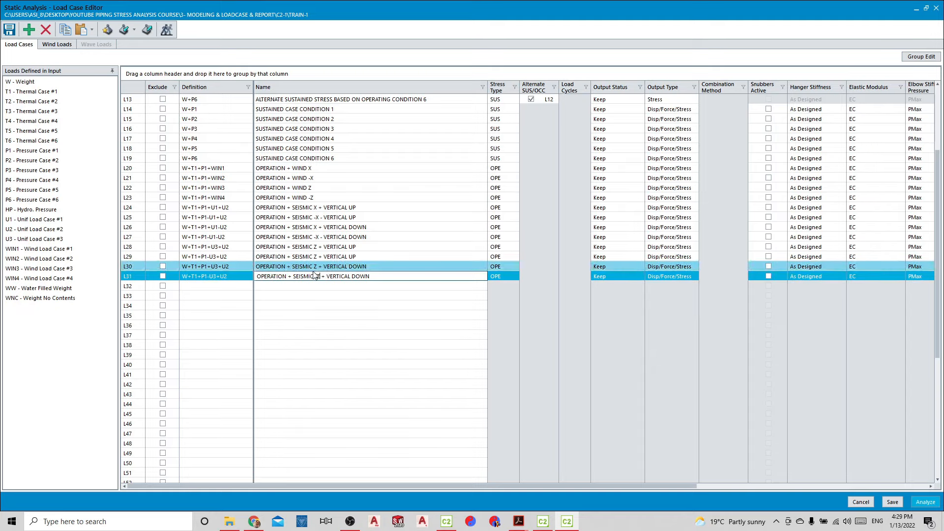
left_click(316, 256)
type("-")
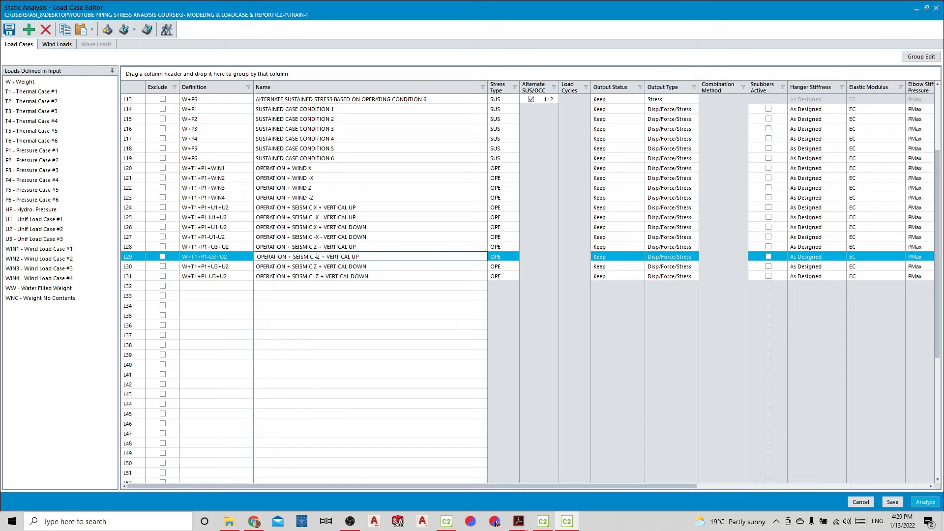
left_click(335, 295)
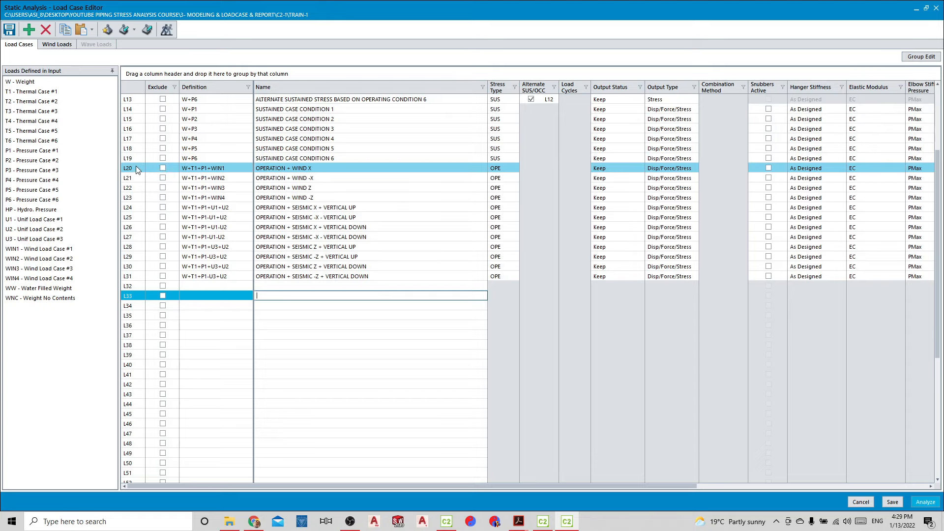
Define combination cases L32 to L35 from wind cases L20 to L23 respectively, using the Algebraic combination method
left_click_drag(136, 167, 191, 291)
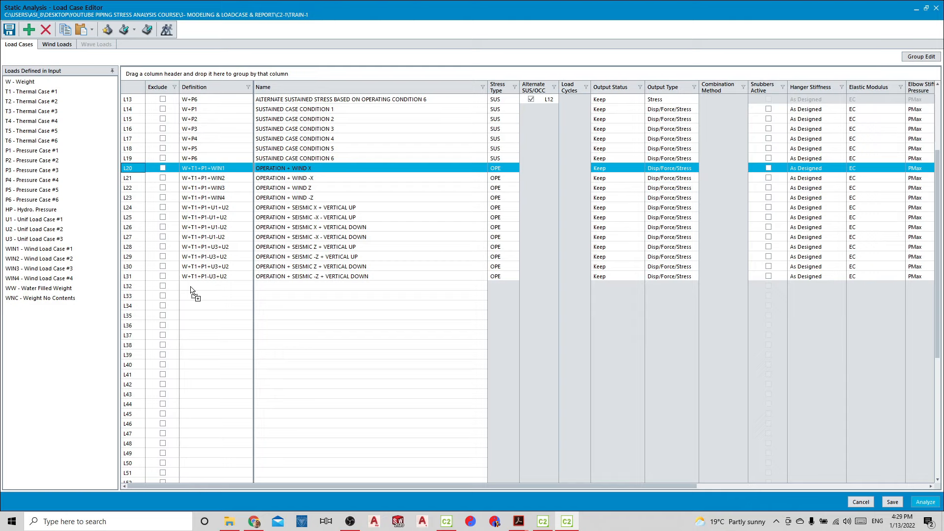
left_click_drag(191, 291, 193, 289)
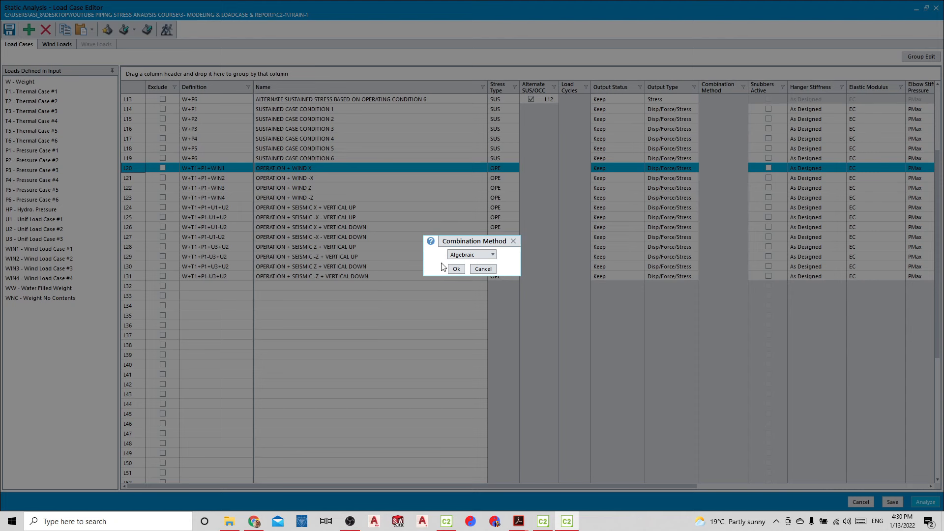
left_click(456, 269)
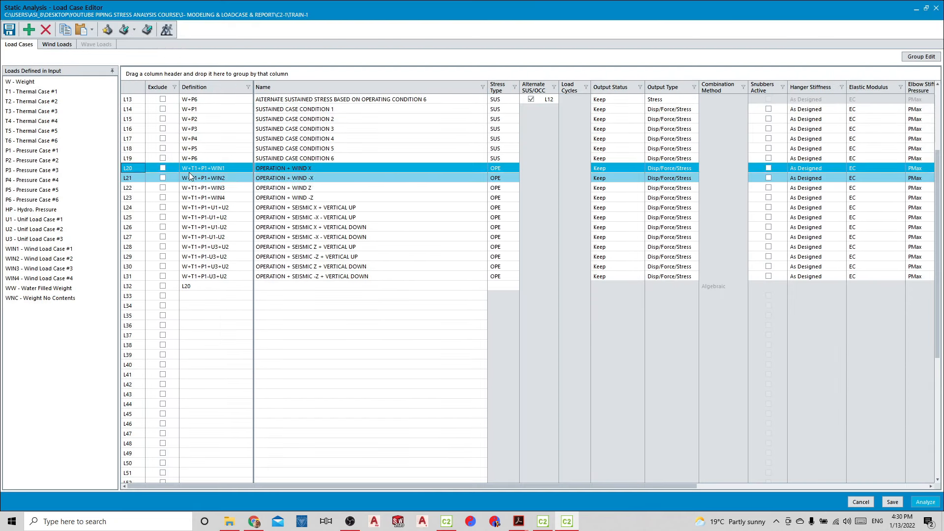
left_click(191, 177)
left_click_drag(132, 179, 196, 299)
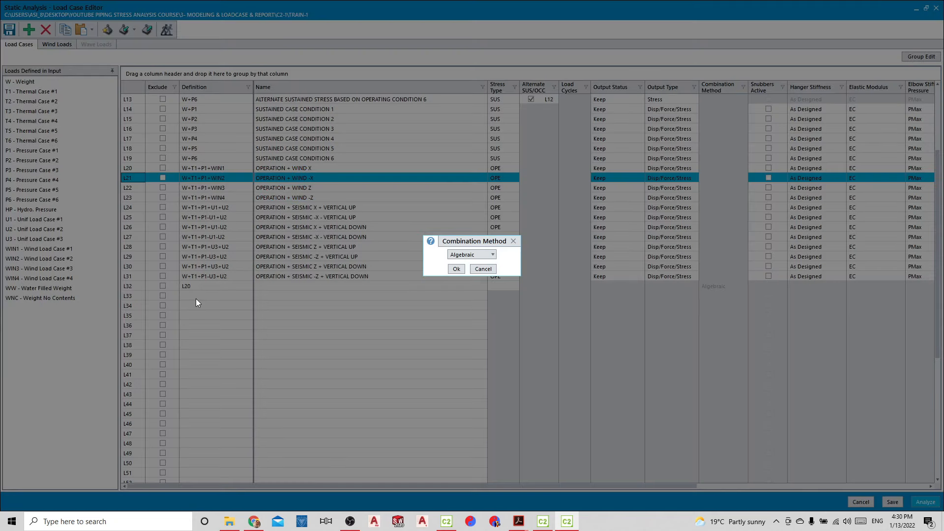
left_click(452, 271)
left_click_drag(129, 190, 192, 308)
left_click(451, 267)
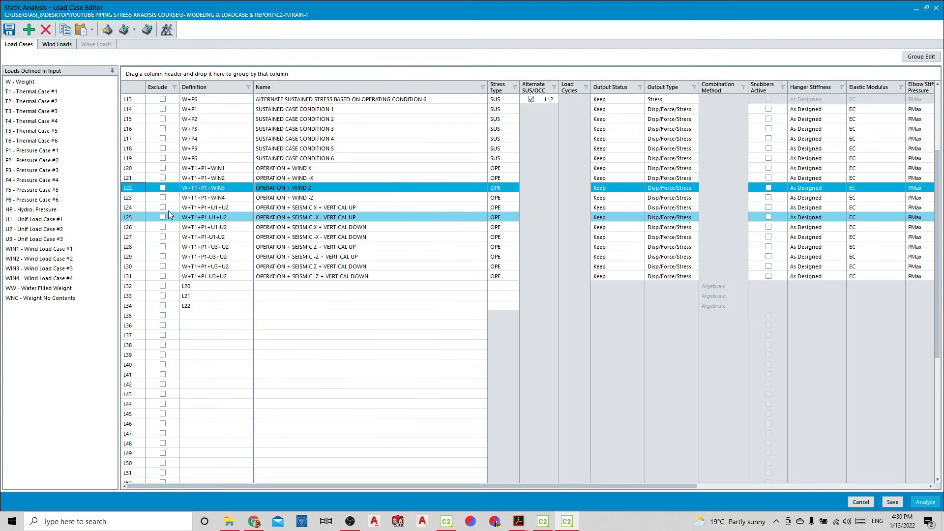
left_click_drag(132, 199, 199, 320)
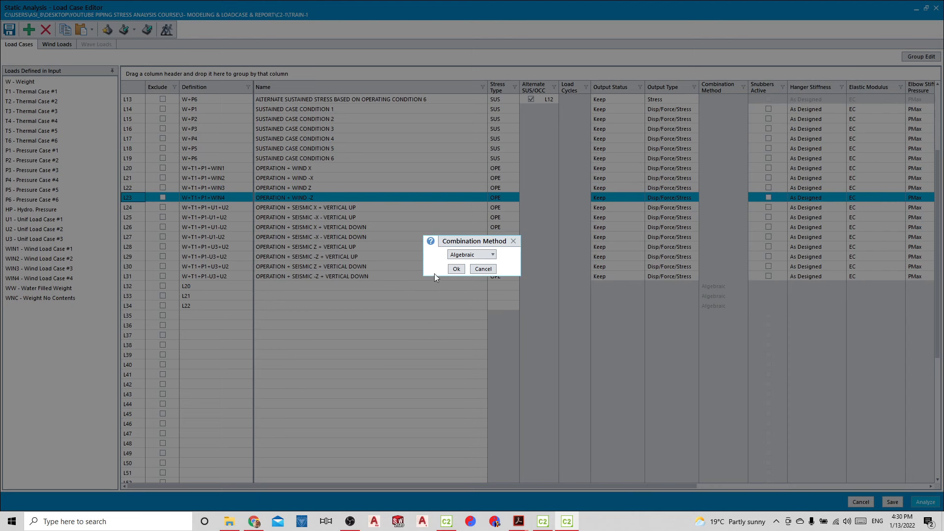
left_click(460, 269)
Define combination cases L36 to L39 from seismic X cases L24 to L27 respectively, using the Algebraic method
left_click_drag(134, 210, 189, 328)
left_click(454, 270)
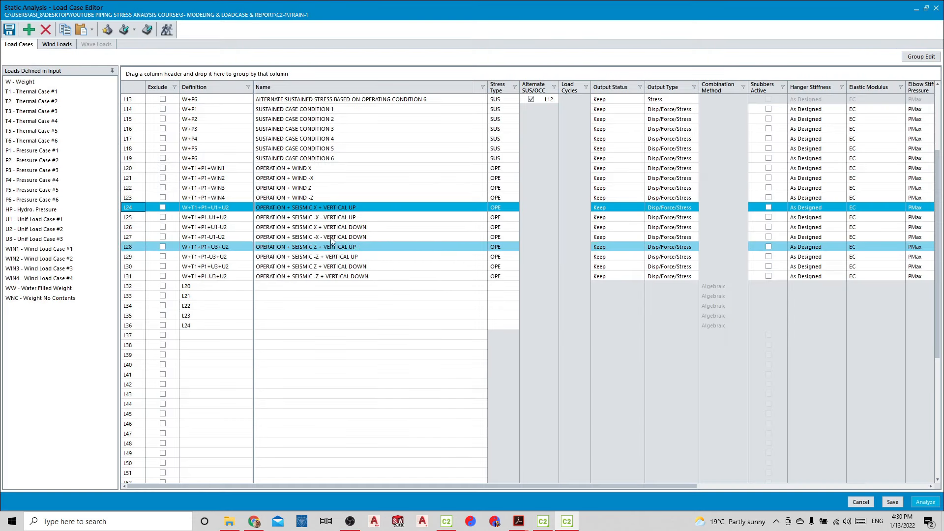
left_click_drag(133, 217, 191, 341)
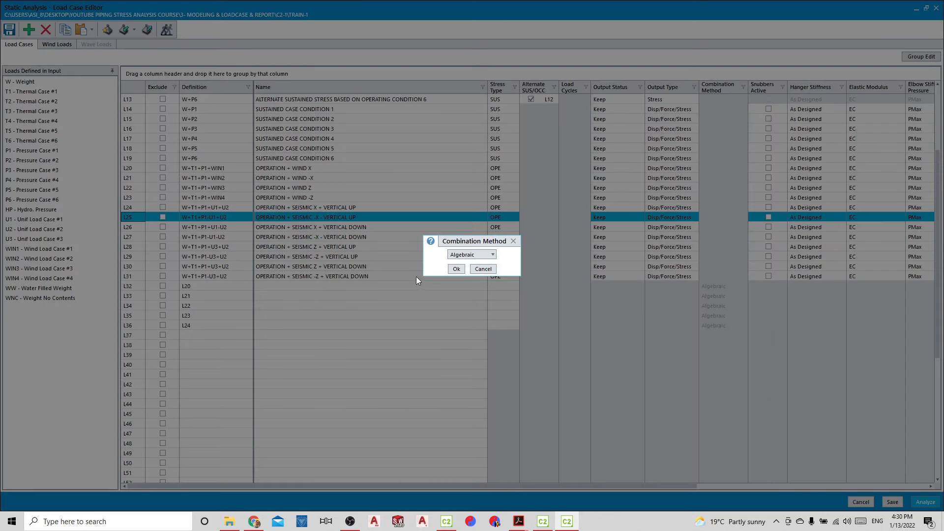
left_click(455, 269)
left_click_drag(142, 229, 190, 345)
left_click(455, 269)
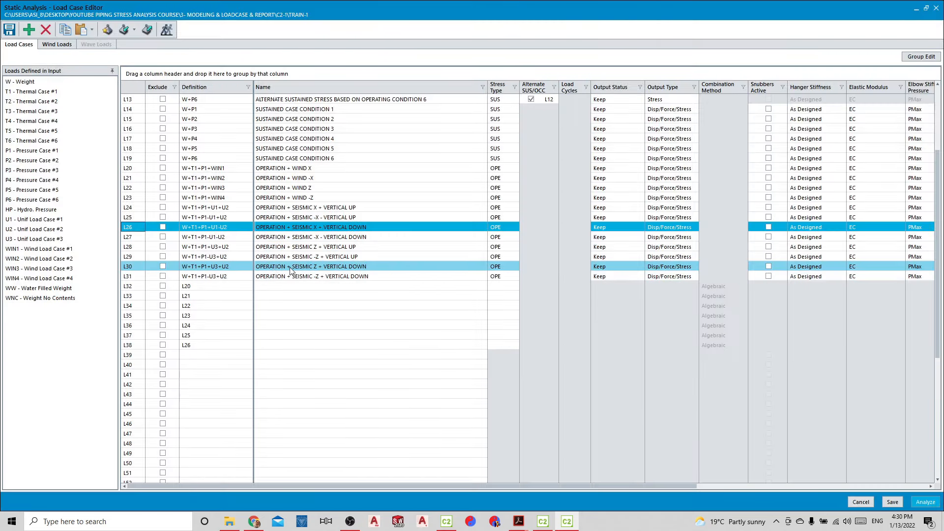
left_click_drag(138, 236, 190, 354)
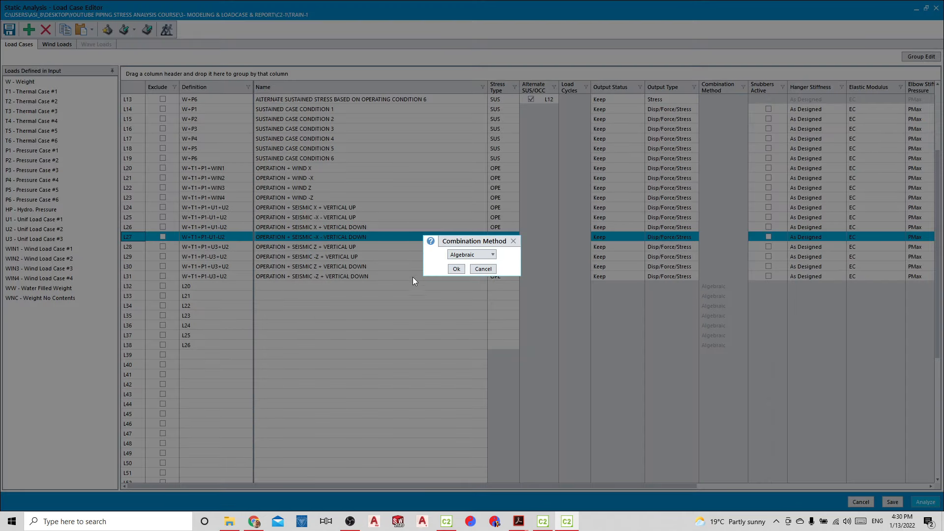
left_click(455, 268)
Define combination cases L40 to L43 from seismic Z cases L28 to L31 respectively, using the Algebraic method
left_click_drag(139, 246, 193, 366)
left_click(455, 268)
left_click_drag(138, 256, 190, 375)
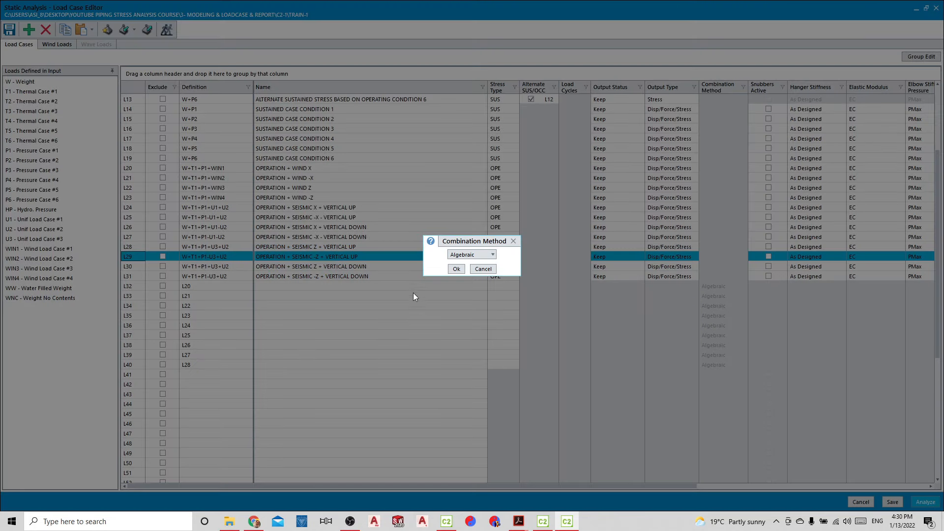
left_click(455, 269)
left_click_drag(139, 266, 192, 386)
left_click(456, 269)
left_click_drag(136, 276, 196, 402)
left_click(456, 269)
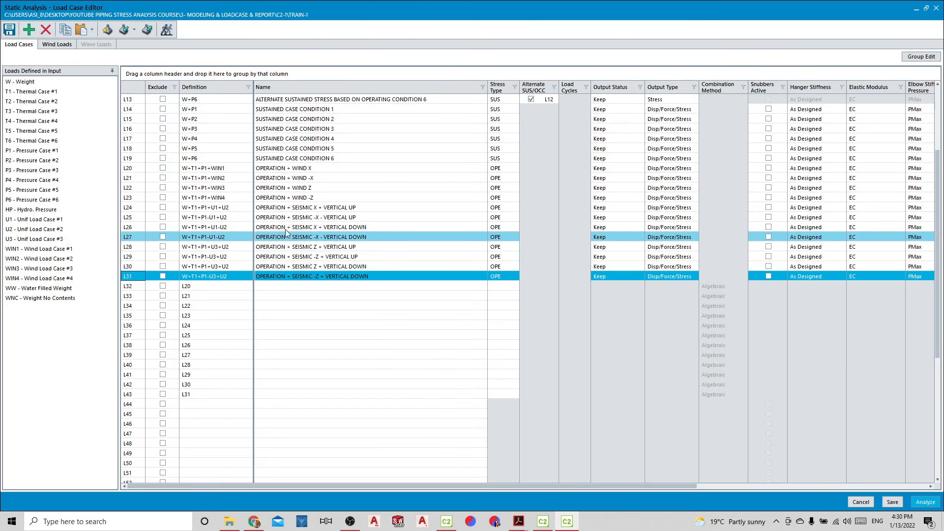
Subtract operating case L2 in the wind combinations L32 to L35, giving definitions L20-L2 through L23-L2
scroll(265, 221, "up", 3)
scroll(259, 219, "up", 1)
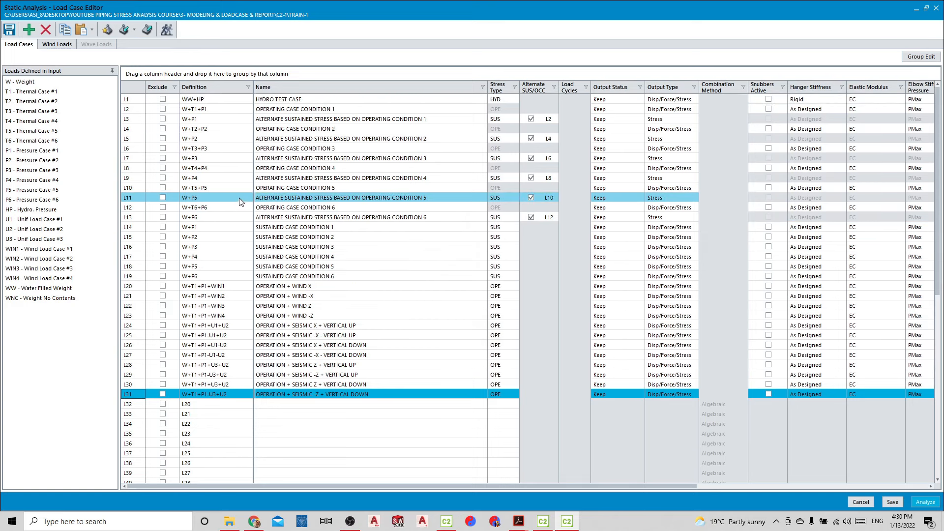
left_click(143, 108)
left_click_drag(145, 108, 217, 403)
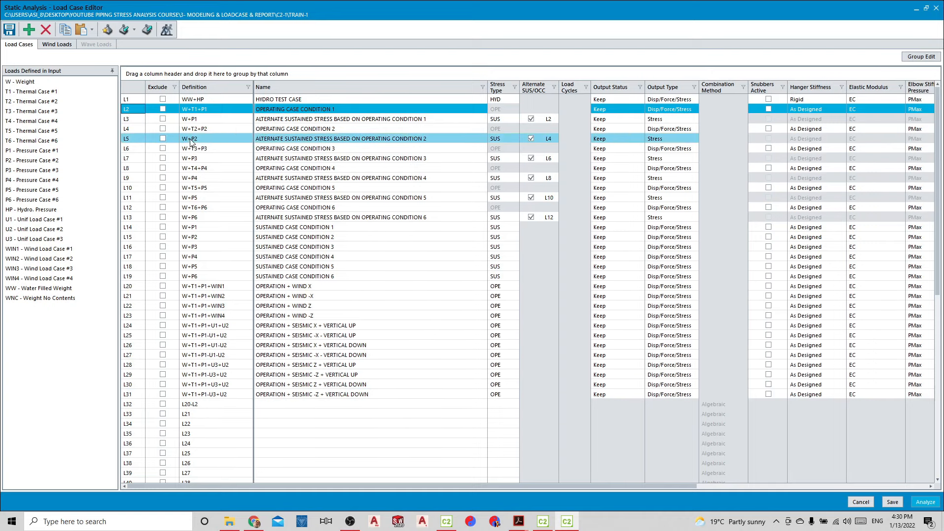
left_click(190, 111)
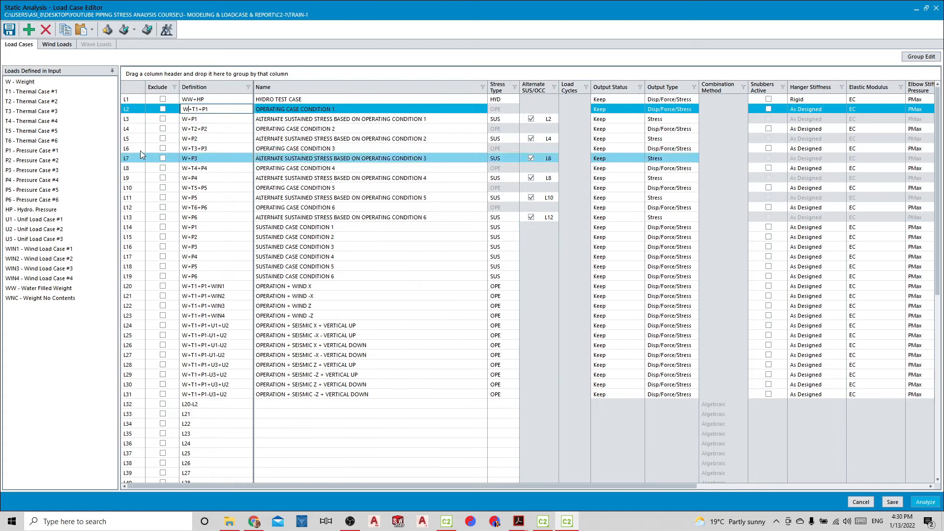
left_click_drag(130, 111, 206, 415)
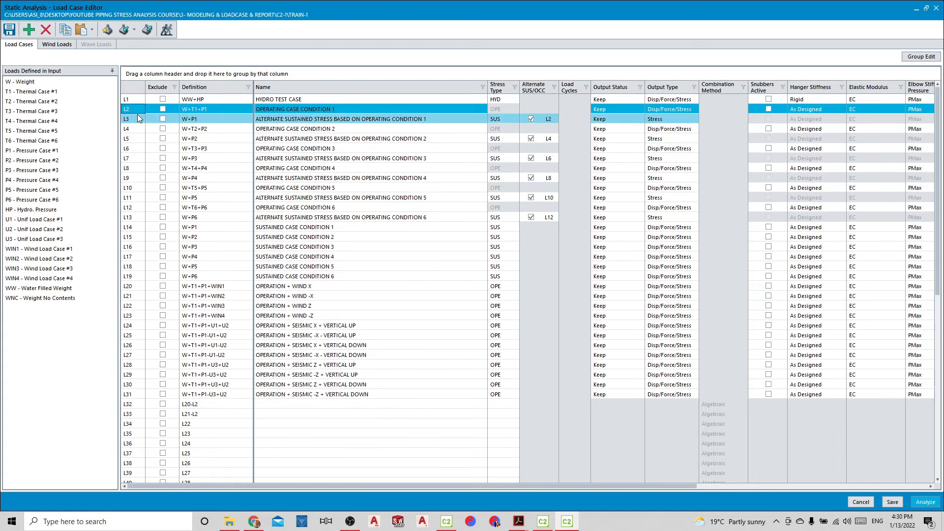
left_click_drag(138, 114, 197, 427)
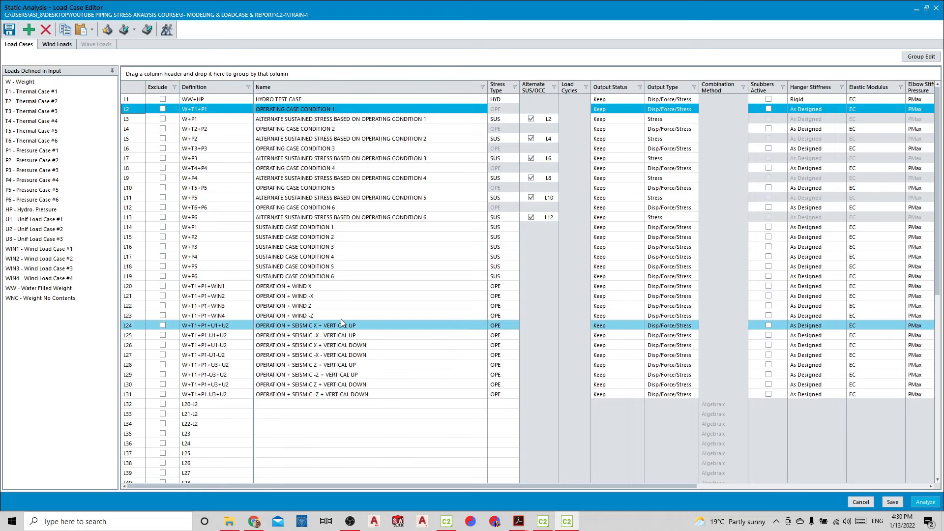
left_click_drag(141, 111, 200, 434)
Subtract operating case L2 in the seismic X combinations L36 to L39, giving definitions L24-L2 through L27-L2
left_click_drag(137, 112, 211, 444)
left_click_drag(137, 112, 209, 452)
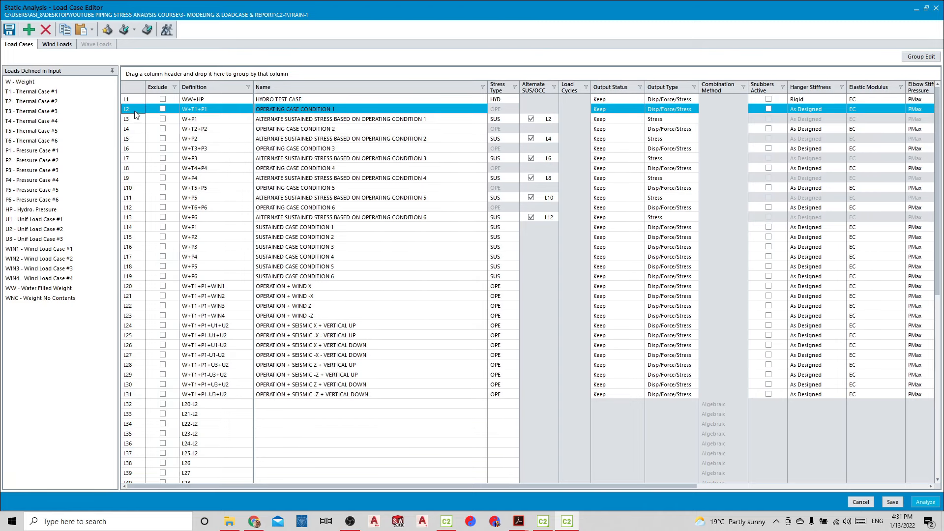
left_click_drag(138, 114, 206, 466)
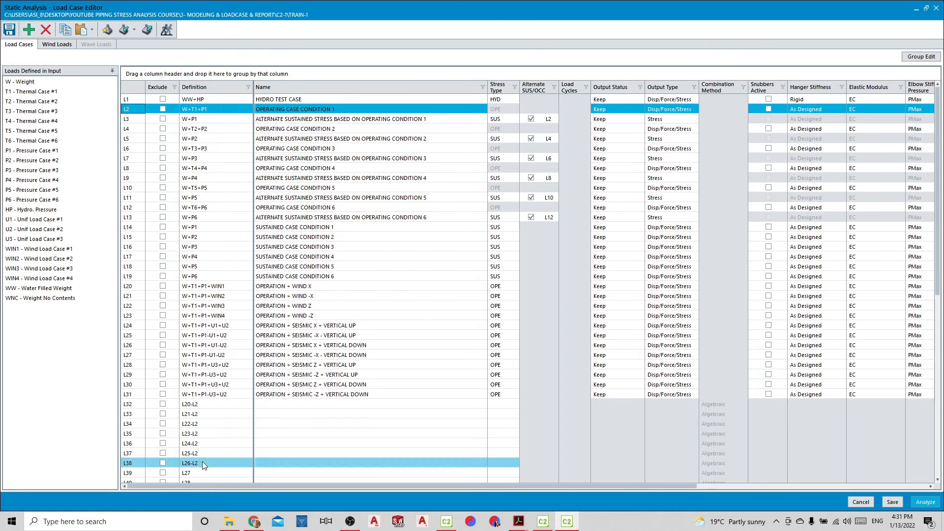
left_click_drag(136, 113, 203, 473)
Subtract operating case L2 in the seismic Z combinations L40 to L43, giving definitions L28-L2 through L31-L2
scroll(232, 417, "down", 1)
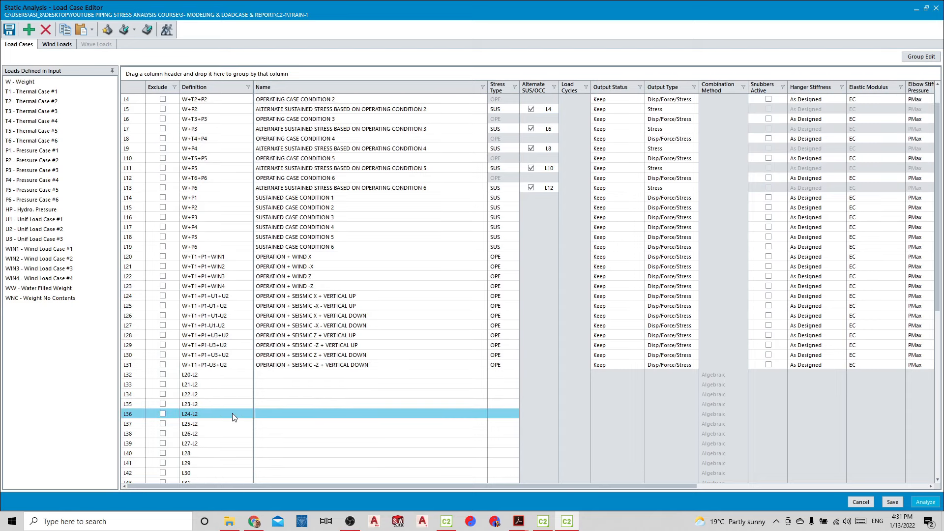
scroll(232, 417, "down", 2)
left_click(210, 384)
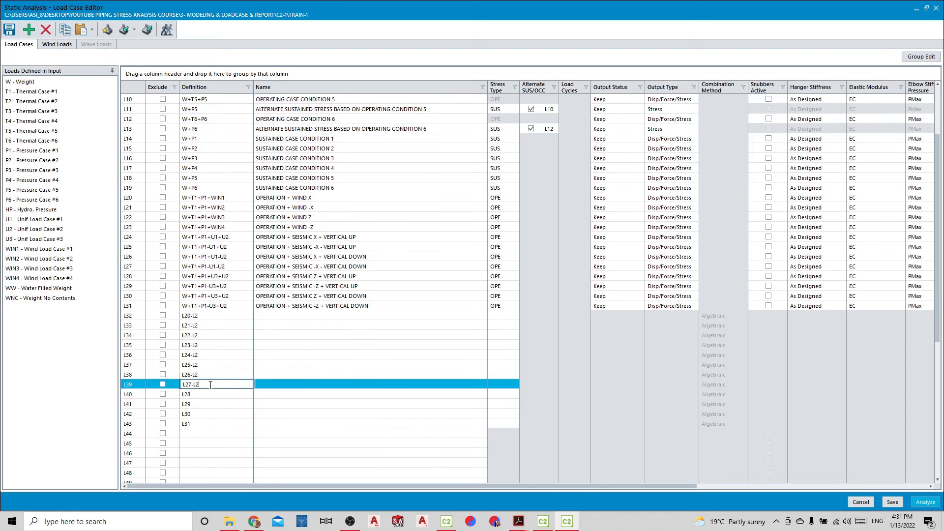
double_click(195, 384)
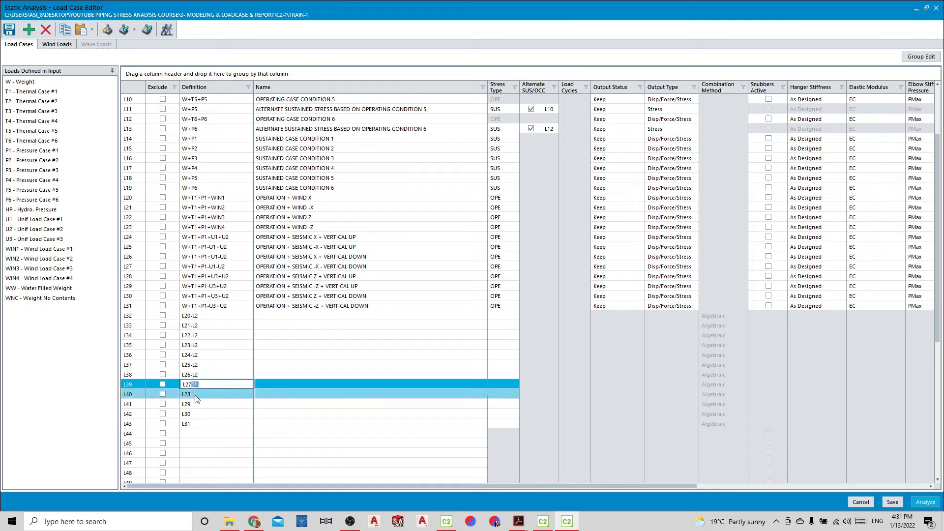
left_click(198, 394)
type("-L2")
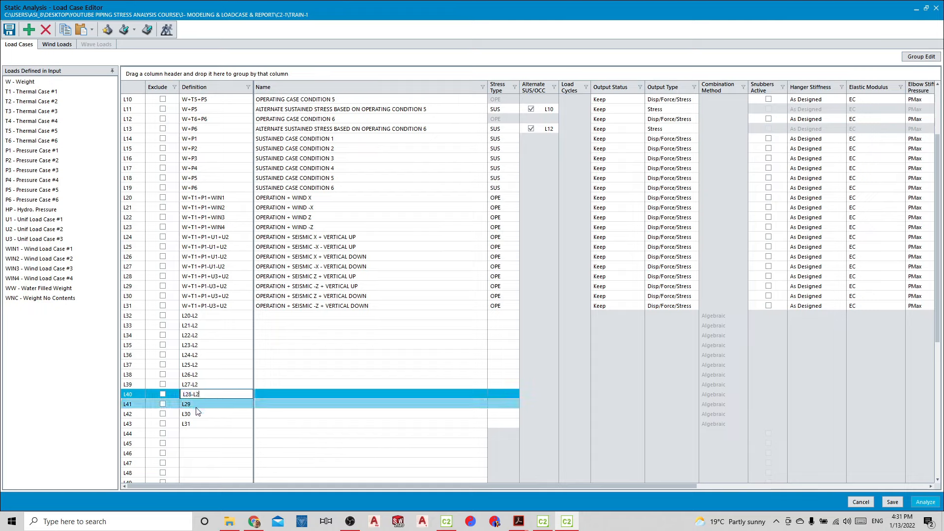
left_click(197, 404)
left_click(199, 415)
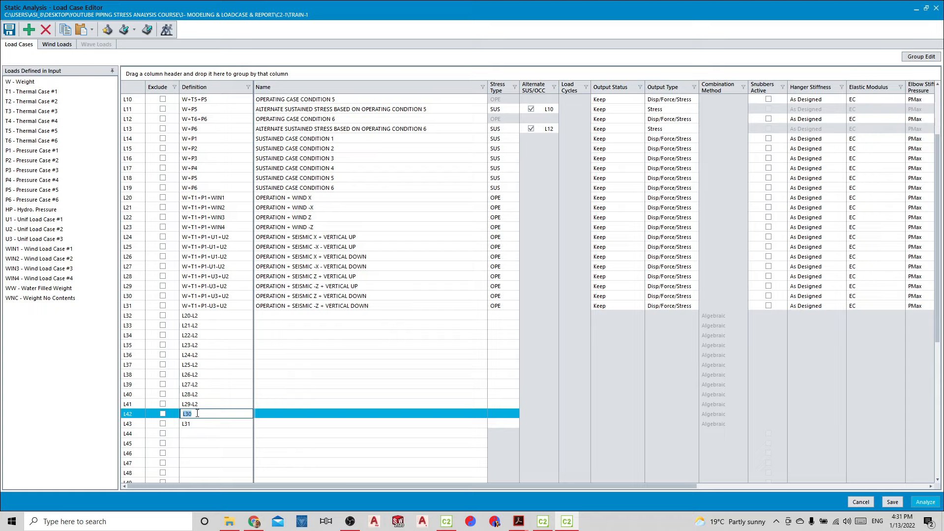
type("-L2")
left_click(197, 422)
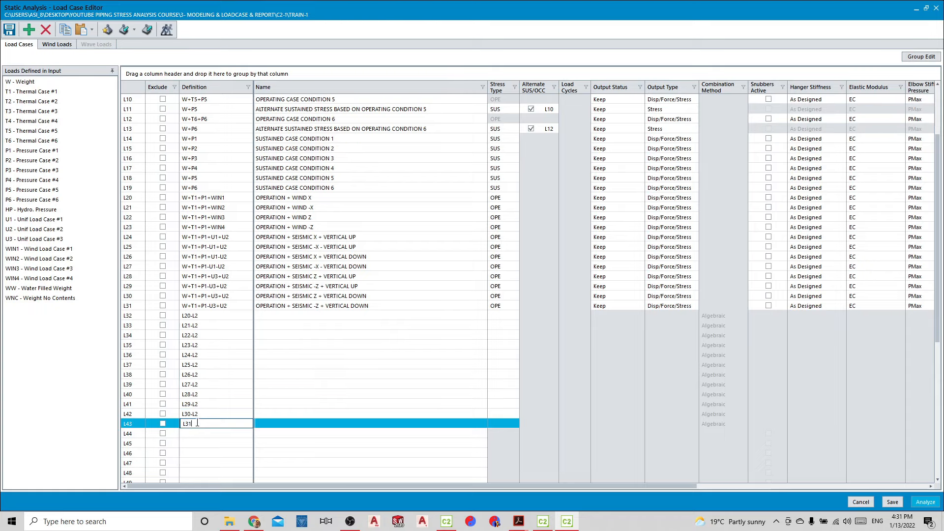
type("-L2")
left_click(197, 433)
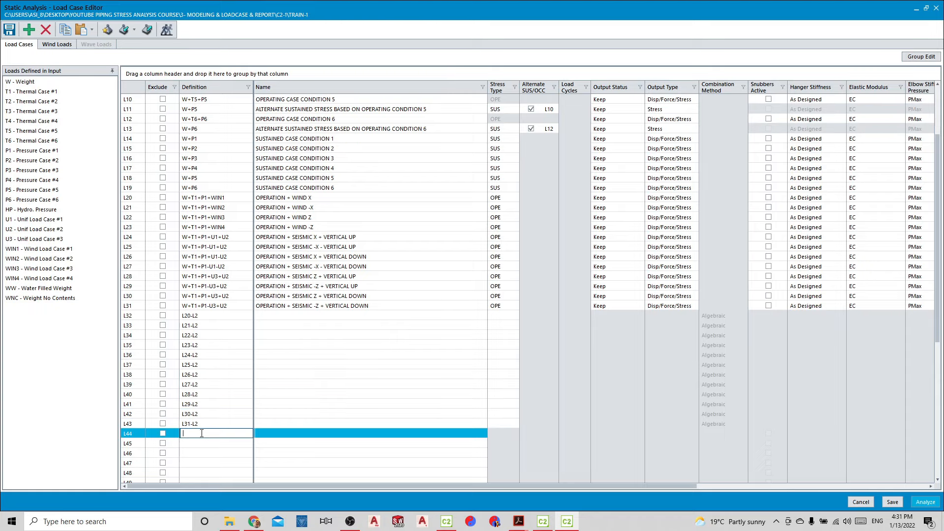
Copy the names OPERATION + WIND X and OPERATION + WIND -X from L20 and L21 into combinations L32 and L33
left_click(293, 316)
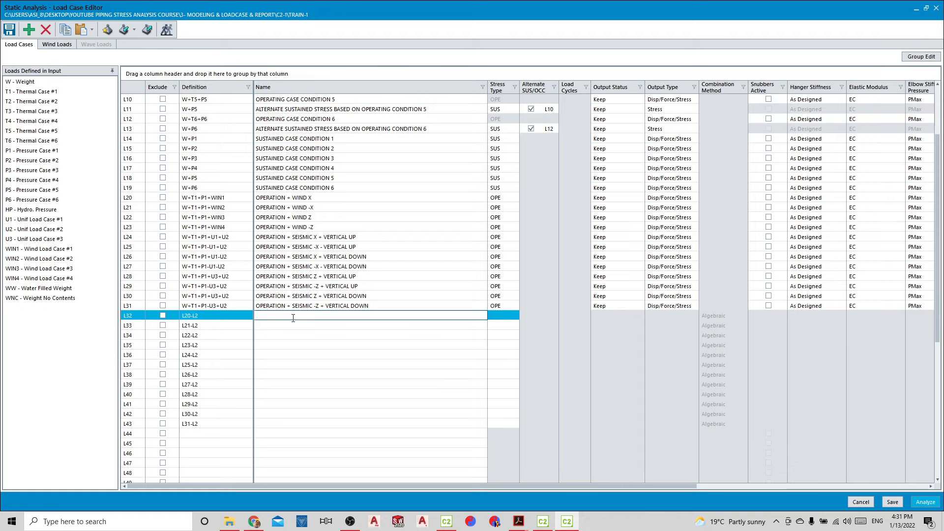
left_click(350, 197)
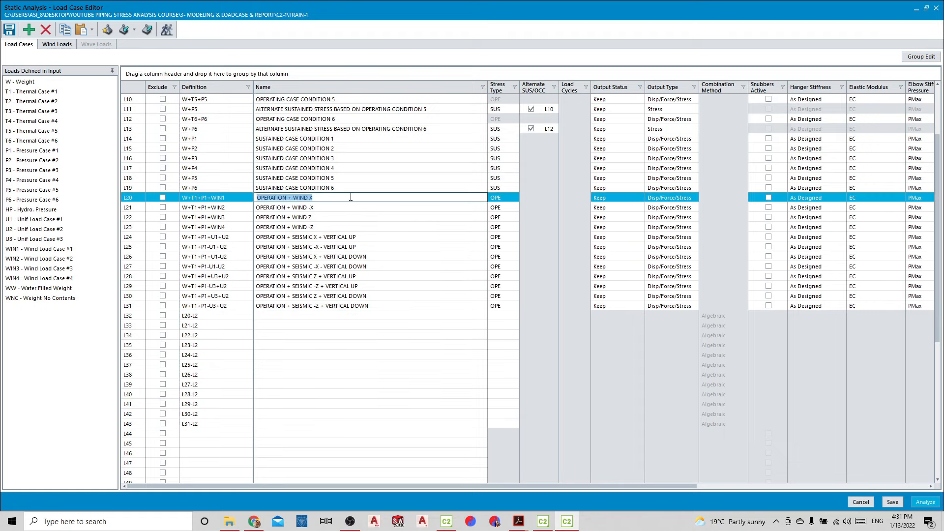
key("ctrl+c")
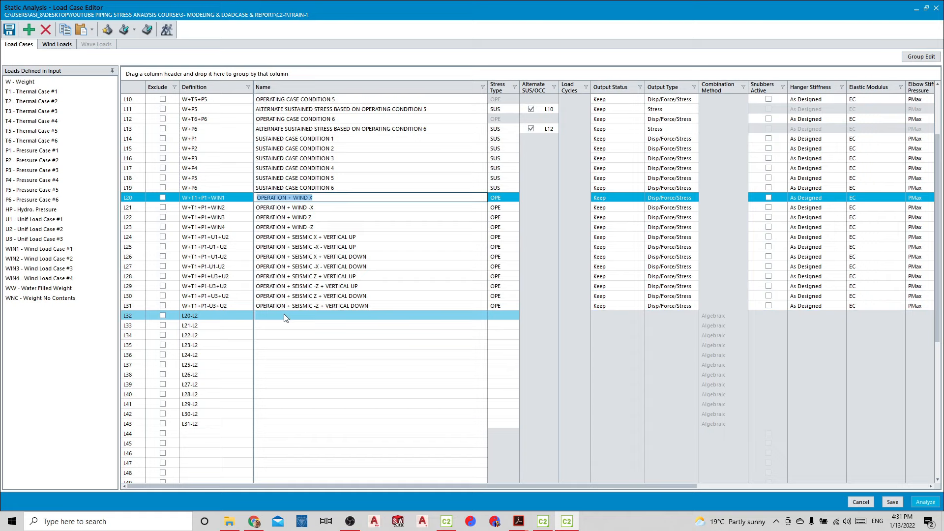
left_click(285, 316)
key("ctrl+v")
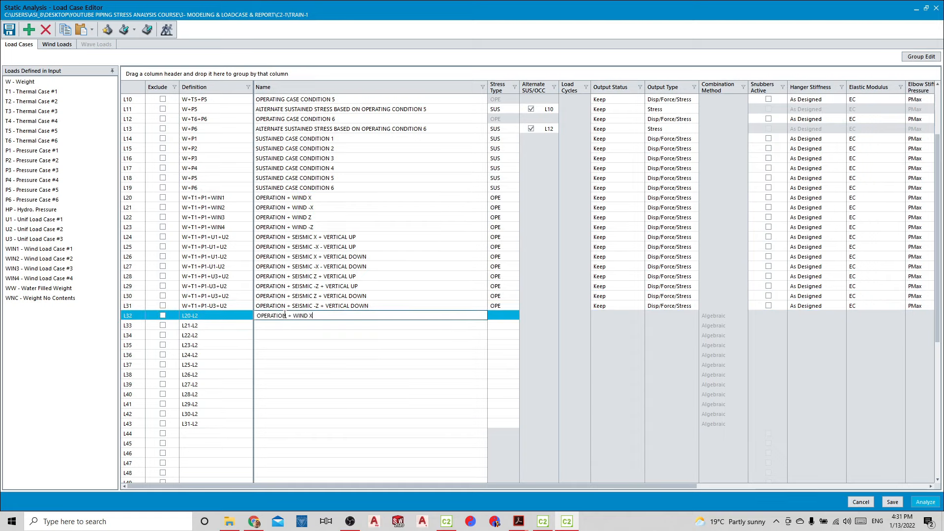
left_click(333, 208)
key("ctrl+c")
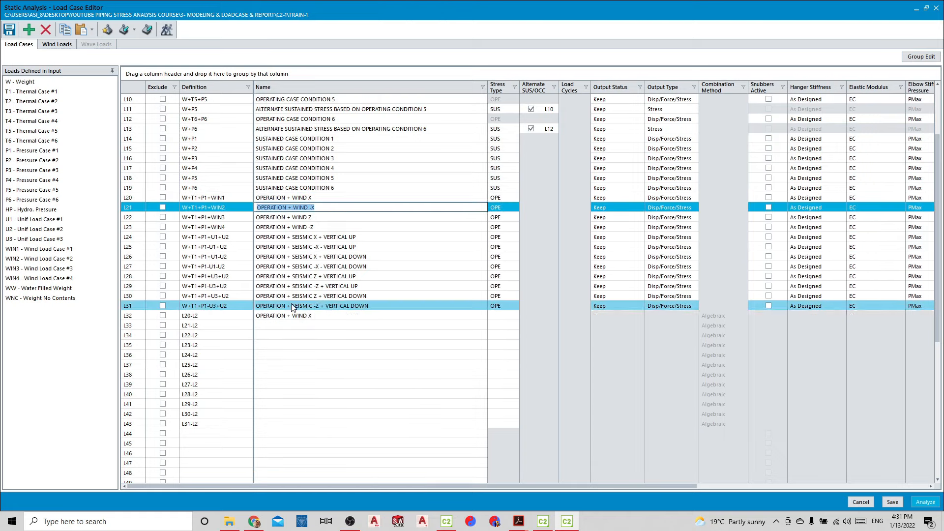
left_click(285, 325)
key("ctrl+v")
Copy the names OPERATION + WIND Z and OPERATION + WIND -Z from L22 and L23 into combinations L34 and L35
left_click(334, 216)
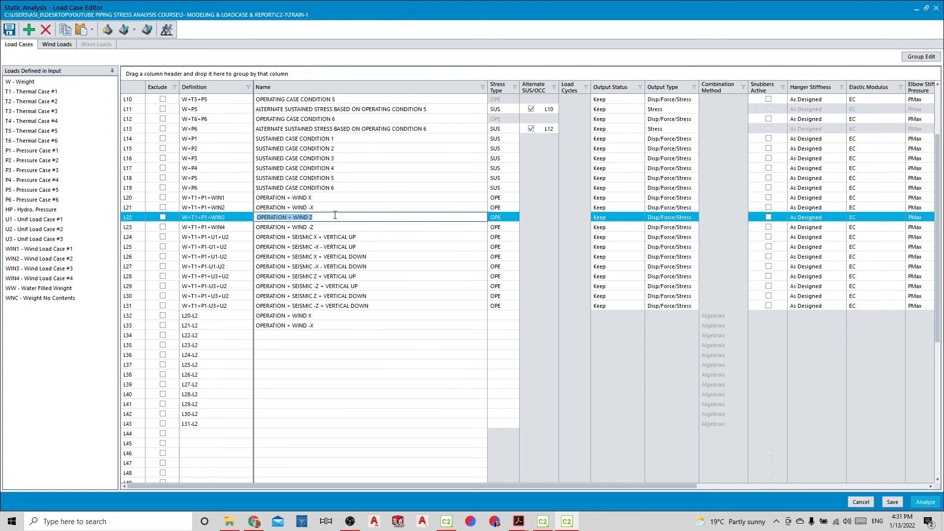
key("ctrl+c")
left_click(285, 335)
key("ctrl+v")
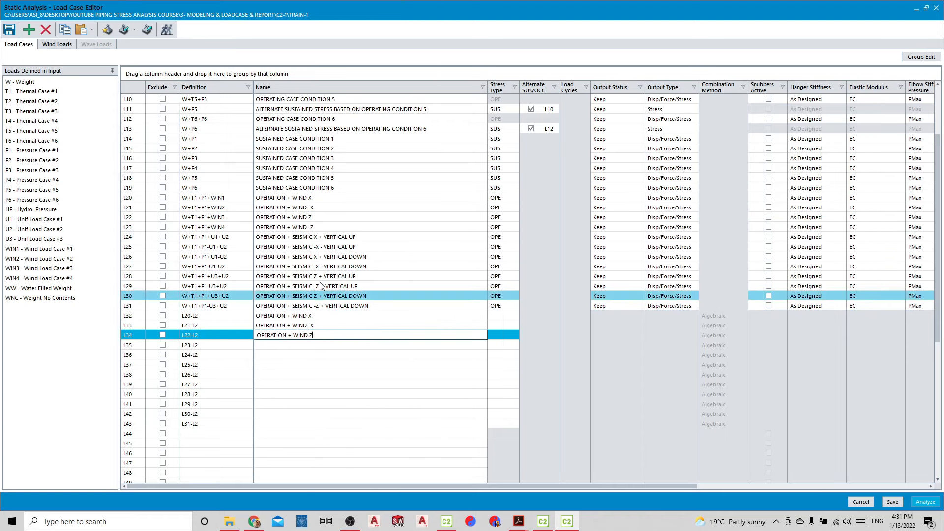
left_click(328, 227)
key("ctrl+c")
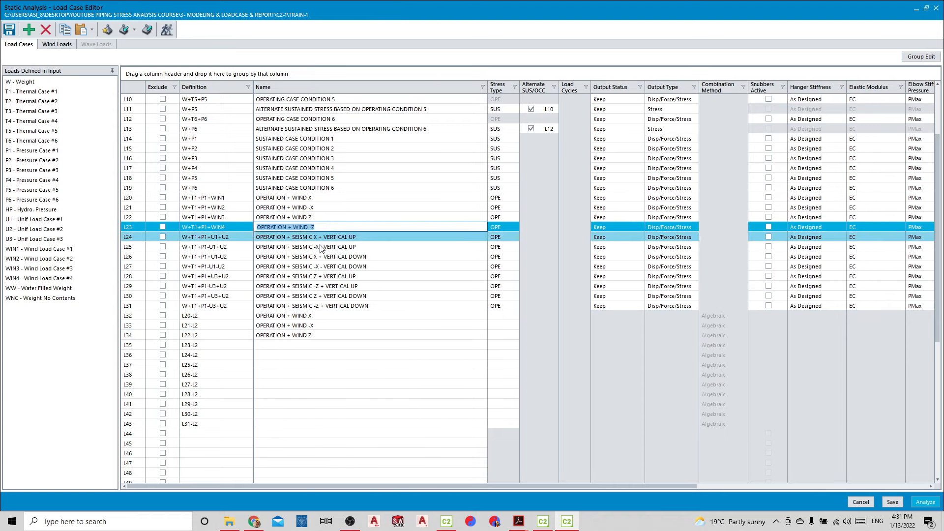
left_click(284, 345)
key("ctrl+v")
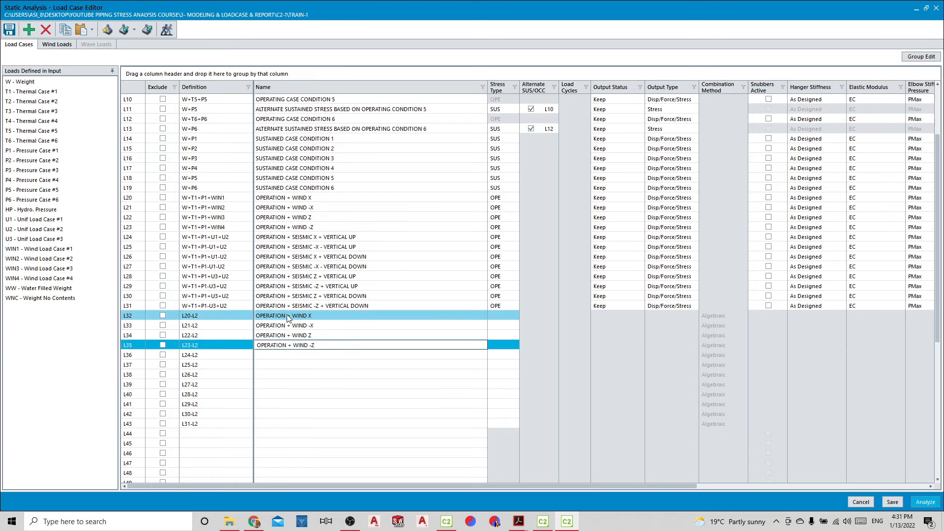
Replace "OPERATION +" with PURE in the names of L32 and L33, making them PURE WIND X and PURE WIND -X
left_click(289, 316)
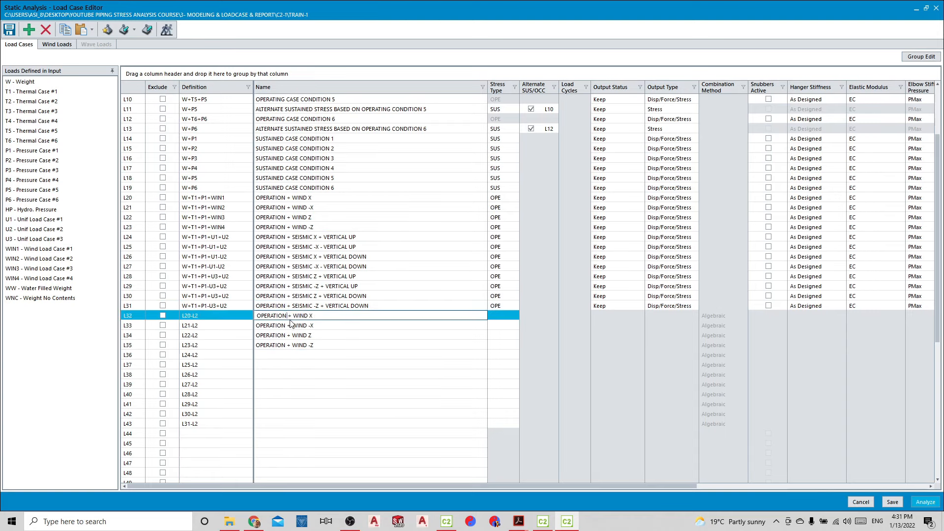
left_click_drag(291, 316, 255, 320)
type("PURE")
left_click(291, 325)
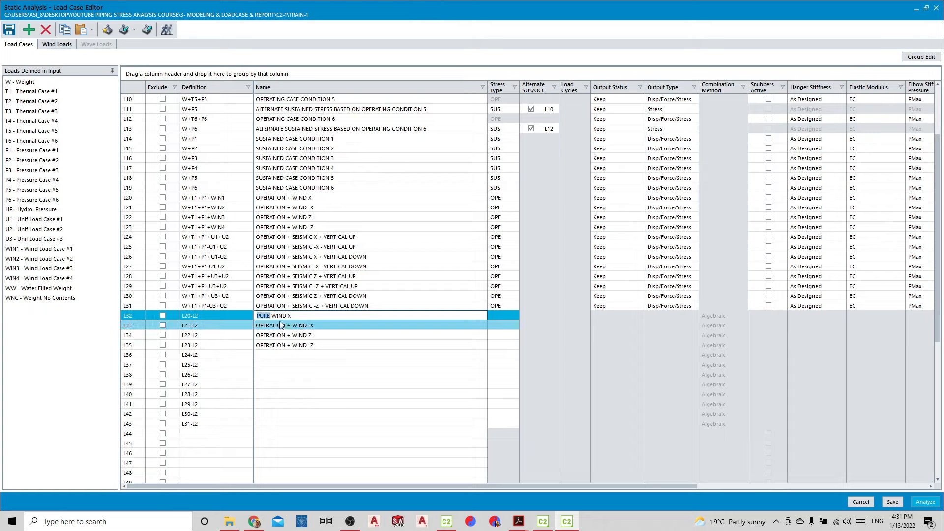
left_click_drag(290, 325, 255, 327)
type("PURE")
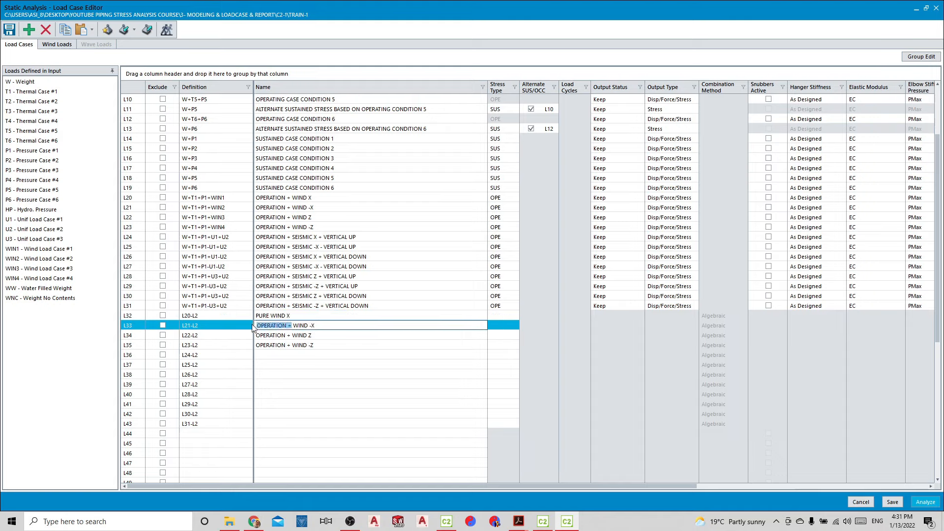
Rename combinations L34 and L35 as PURE WIND Z and PURE WIND -Z by replacing the "OPERATION +" prefix
left_click(290, 336)
left_click_drag(290, 336, 235, 340)
type("PURE")
left_click(291, 345)
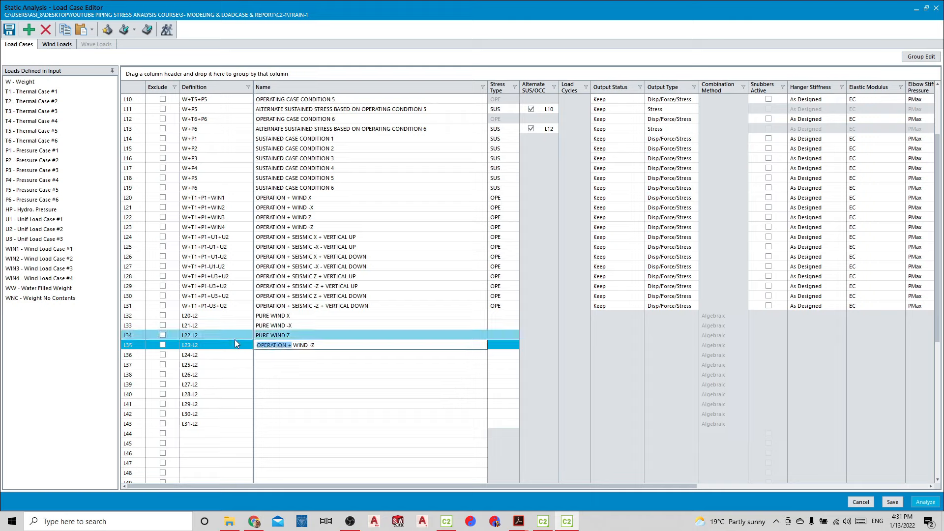
type("PURE")
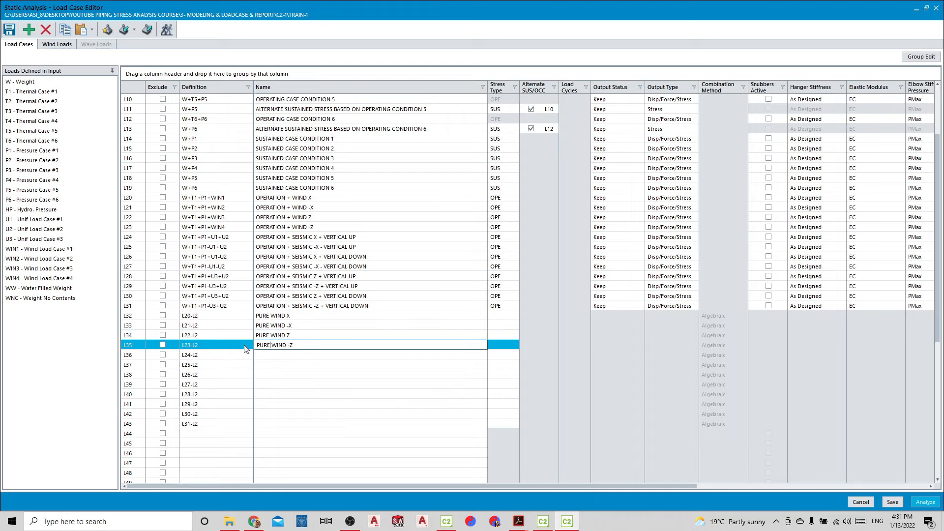
Copy the seismic X and -X VERTICAL UP names from L24 and L25 into combinations L36 and L37
left_click(372, 237)
key("ctrl+c")
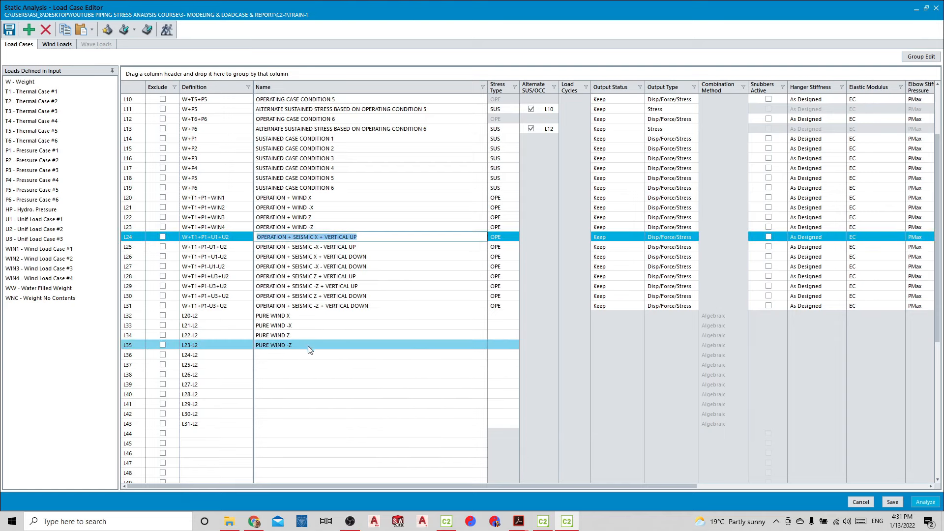
left_click(309, 354)
key("ctrl+v")
left_click(372, 247)
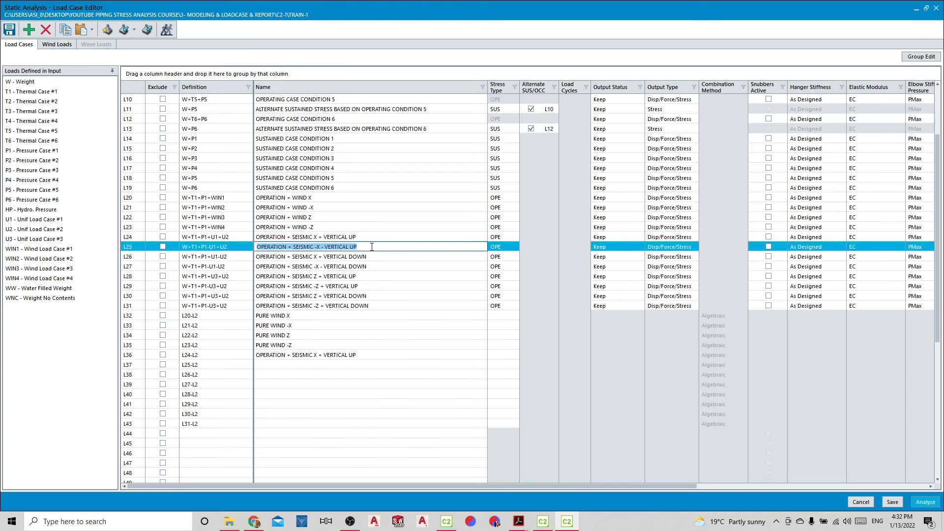
key("ctrl+c")
left_click(354, 364)
key("ctrl+v")
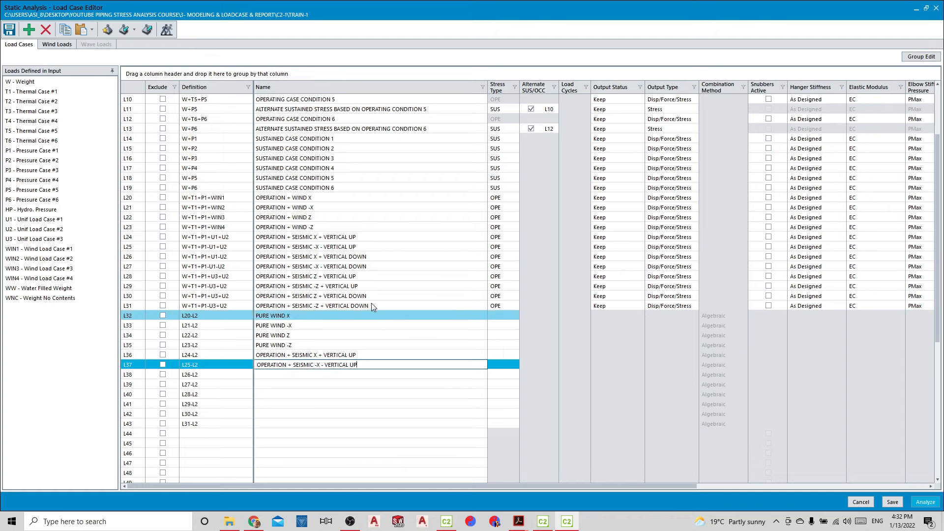
Copy the seismic X and -X VERTICAL DOWN names from L26 and L27 into combinations L38 and L39
left_click(379, 258)
key("ctrl+c")
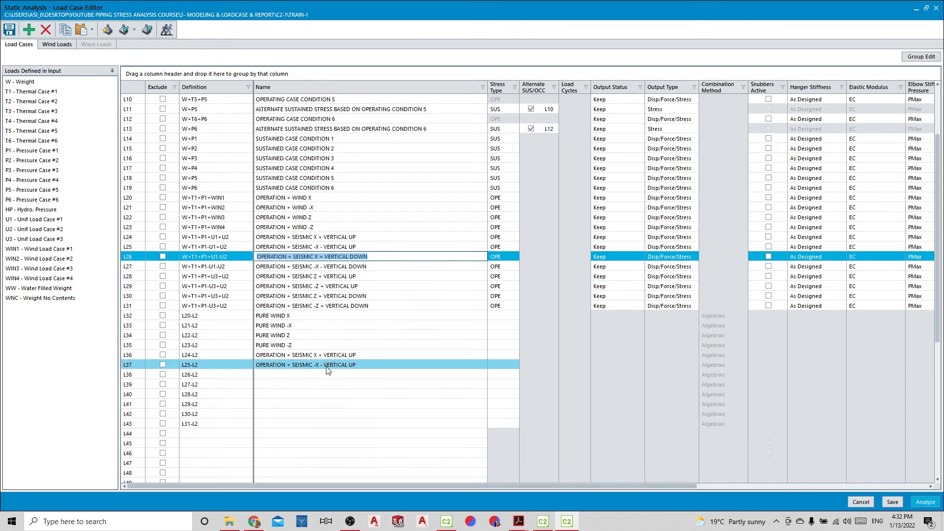
left_click(325, 372)
key("ctrl+v")
left_click(380, 267)
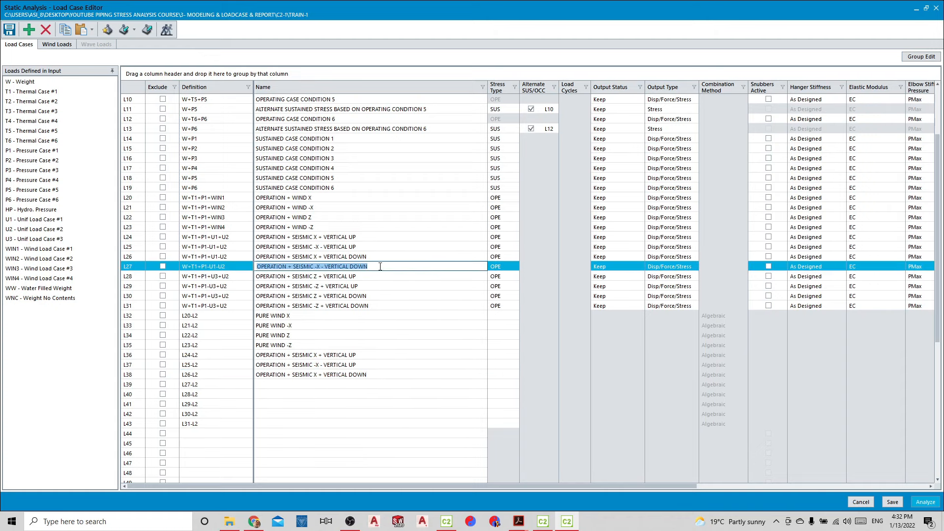
key("ctrl+c")
left_click(344, 384)
key("ctrl+v")
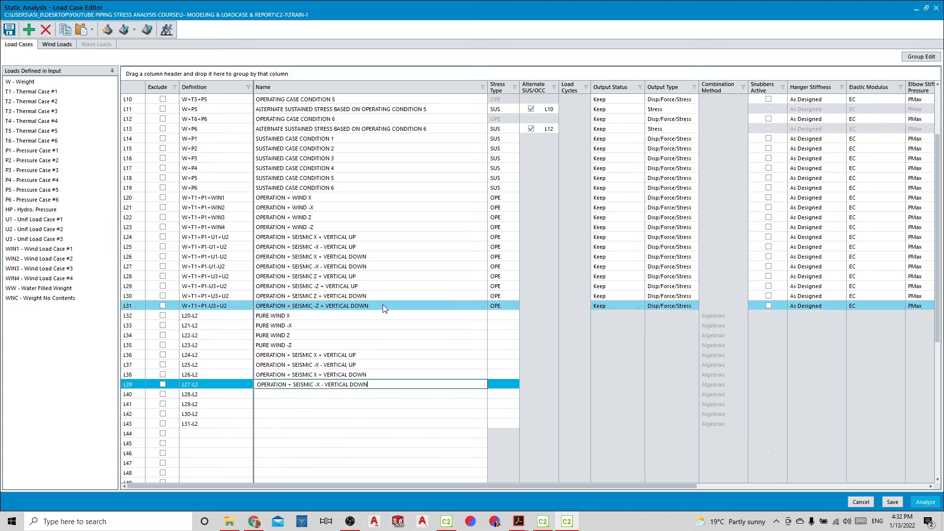
Copy the seismic Z and -Z VERTICAL UP names from L28 and L29 into combinations L40 and L41
left_click(381, 277)
key("ctrl+c")
left_click(319, 395)
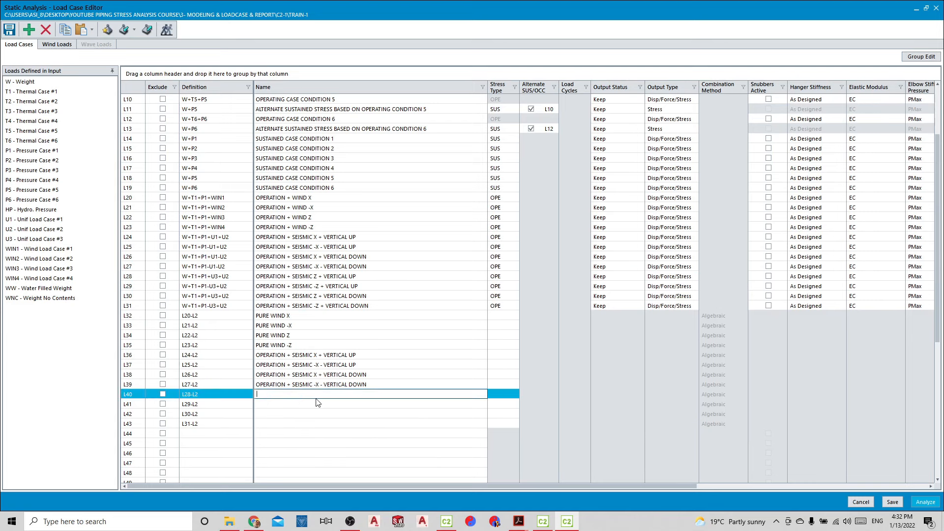
key("ctrl+v")
left_click(366, 286)
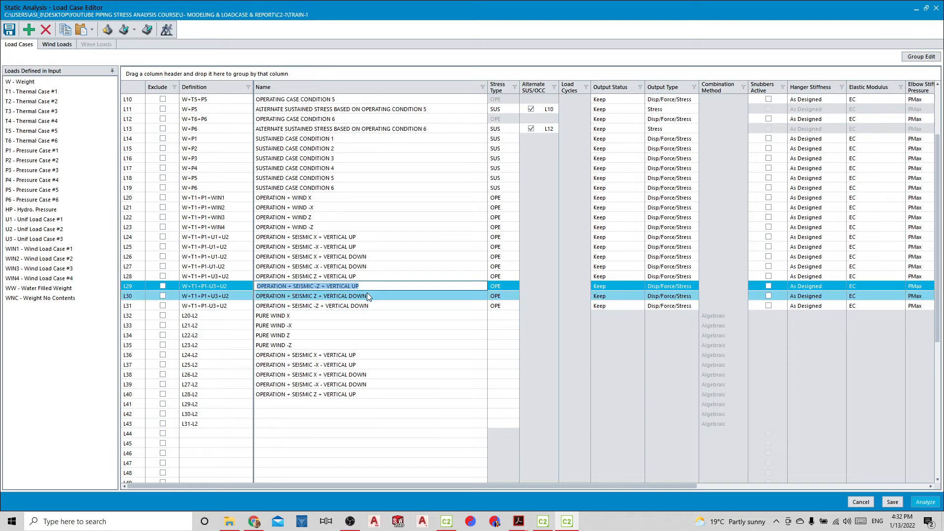
key("ctrl+c")
left_click(344, 404)
key("ctrl+v")
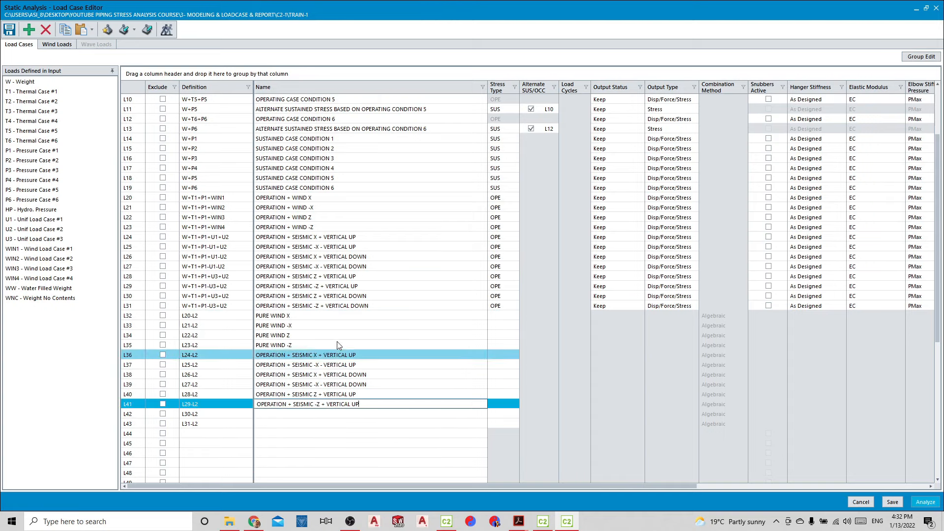
Copy the seismic Z and -Z VERTICAL DOWN names from L30 and L31 into combinations L42 and L43
left_click(375, 296)
key("ctrl+c")
left_click(344, 413)
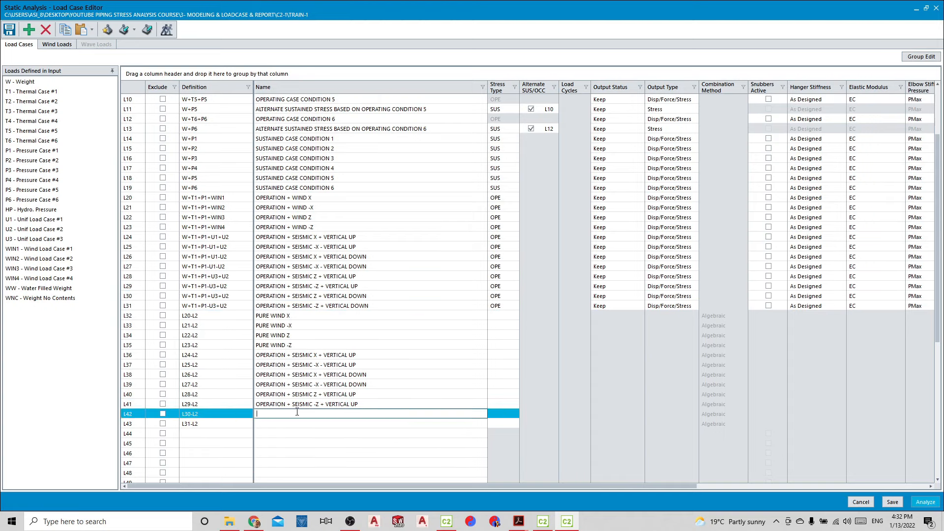
key("ctrl+v")
left_click(387, 306)
key("ctrl+c")
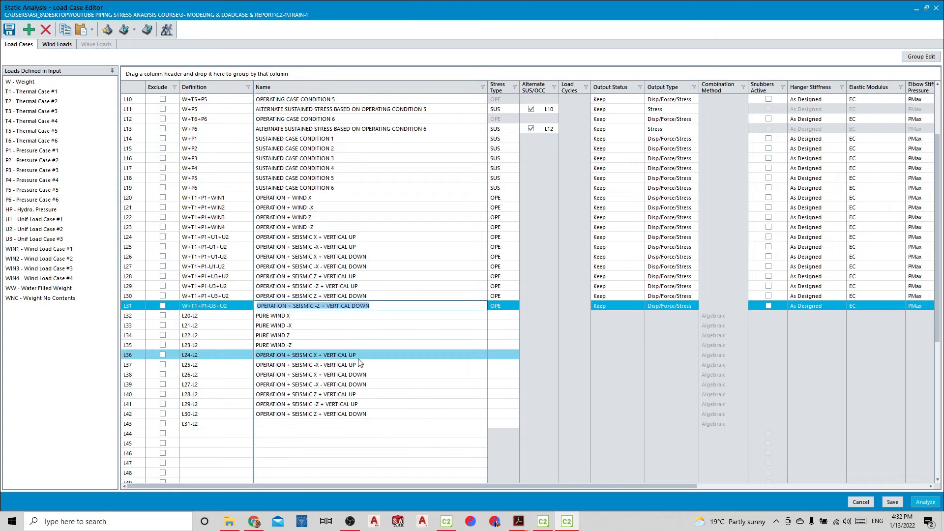
left_click(297, 424)
key("ctrl+v")
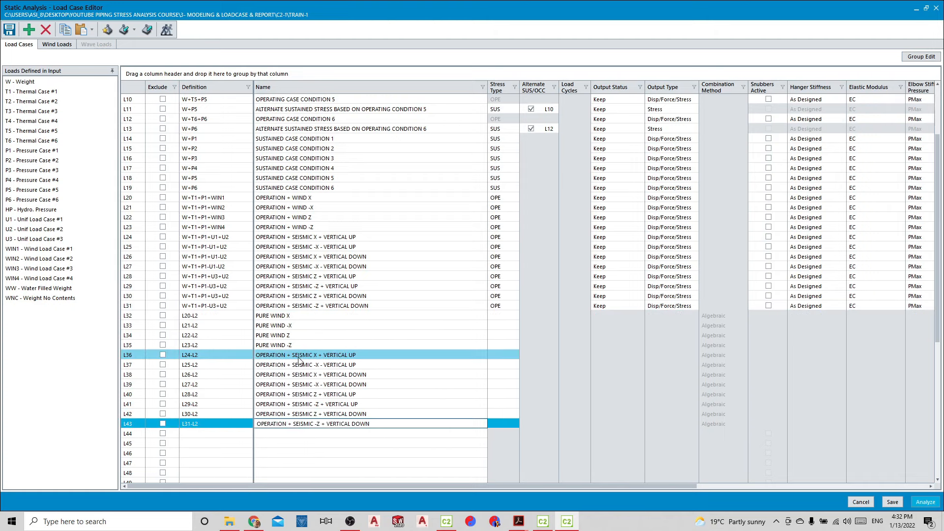
Replace "OPERATION +" with "PURE" in the names of the seismic X and -X VERTICAL UP combinations L36 and L37
left_click(293, 355)
left_click_drag(293, 355, 250, 355)
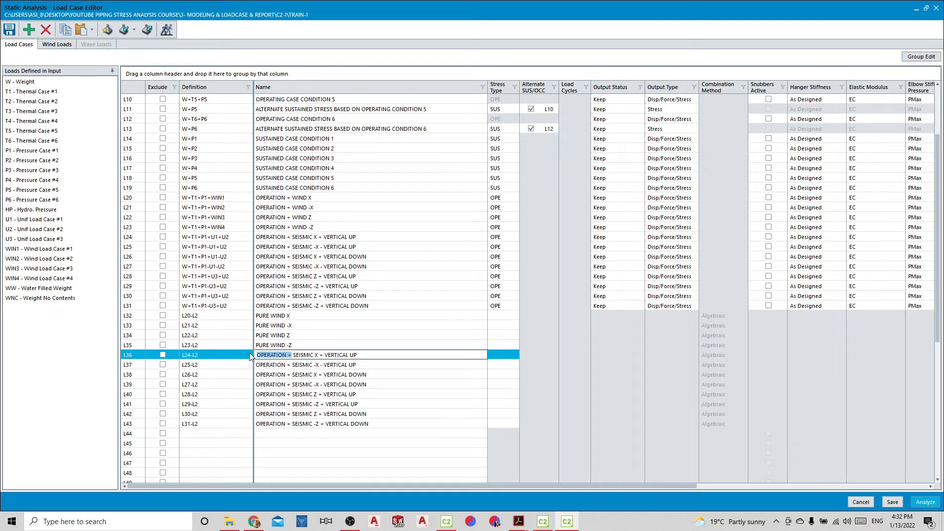
type("PUER")
key("BackSpace")
key("BackSpace")
type("RE")
left_click(293, 365)
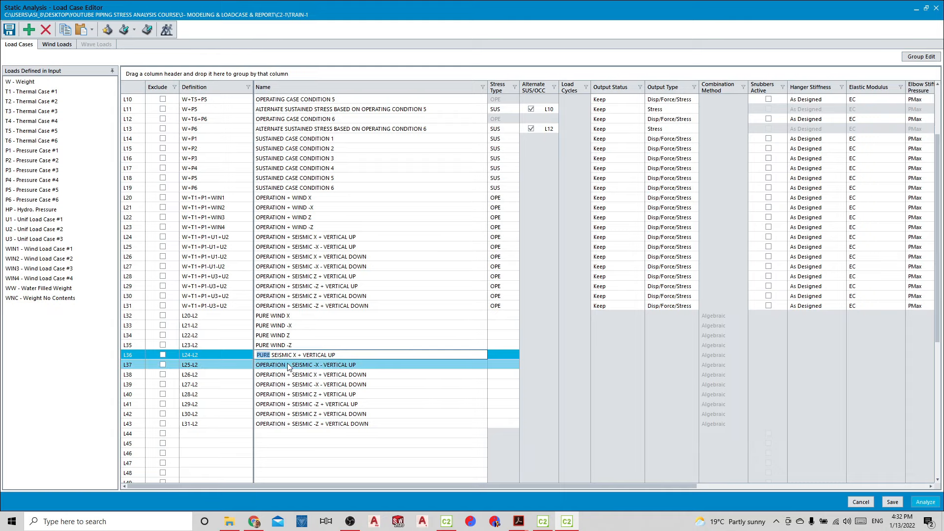
left_click_drag(293, 365, 248, 395)
type("PURE")
Replace "OPERATION +" with "PURE" in the names of the seismic X and -X VERTICAL DOWN combinations L38 and L39
left_click(292, 375)
left_click(293, 376)
type("PURE")
left_click(291, 385)
type("PURE")
Replace "OPERATION +" with "PURE" in the names of the seismic Z and -Z VERTICAL UP combinations L40 and L41
left_click(291, 395)
type("PURE")
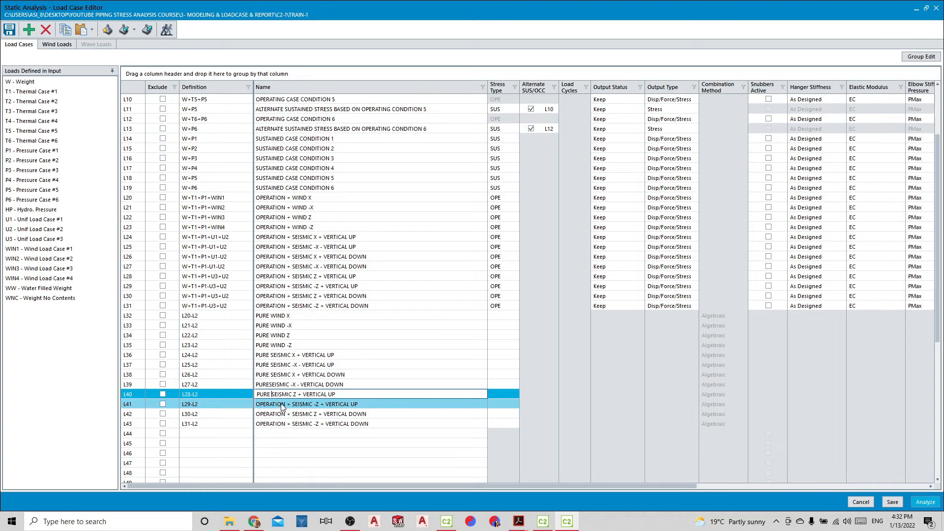
left_click(289, 404)
left_click_drag(291, 404, 250, 423)
type("PURE")
Replace "OPERATION +" with "PURE" in the names of the seismic Z and -Z VERTICAL DOWN combinations L42 and L43
left_click(291, 414)
type("PURE")
left_click(275, 424)
left_click(289, 424)
type("PURE")
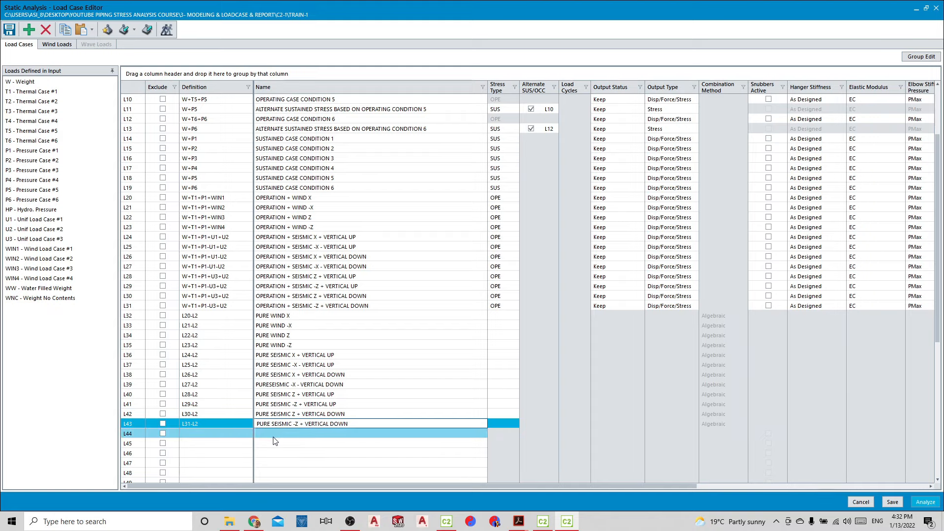
Set the stress type of the pure wind combinations L32 to L35 to OCC
left_click(495, 318)
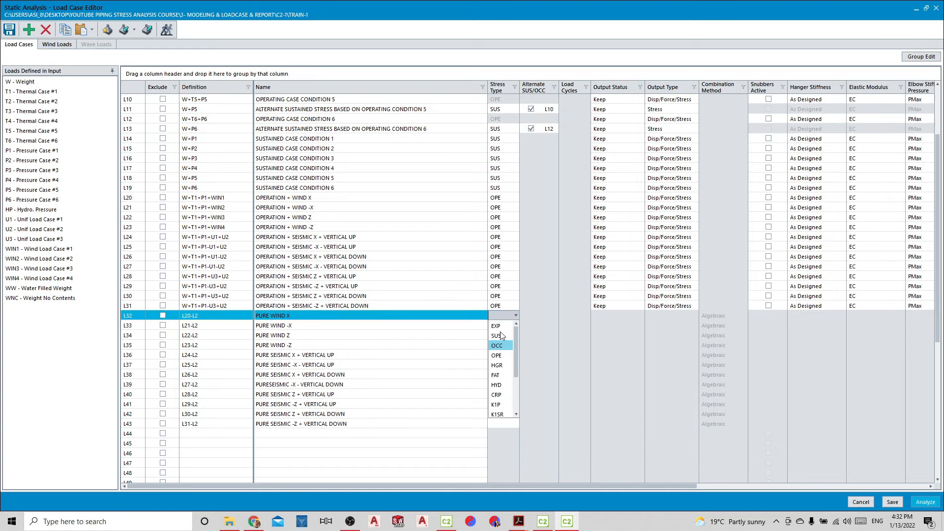
left_click(504, 328)
left_click(505, 329)
left_click(501, 354)
left_click(501, 334)
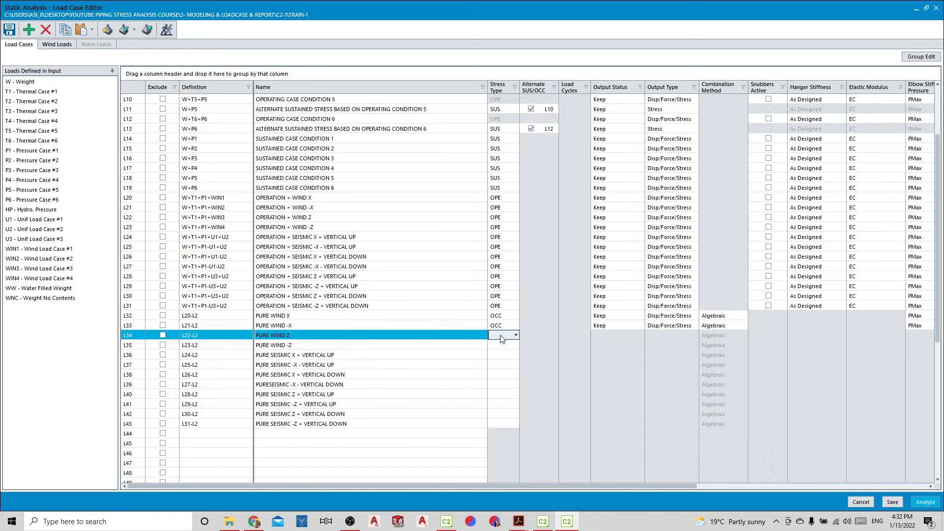
left_click(500, 365)
left_click(502, 345)
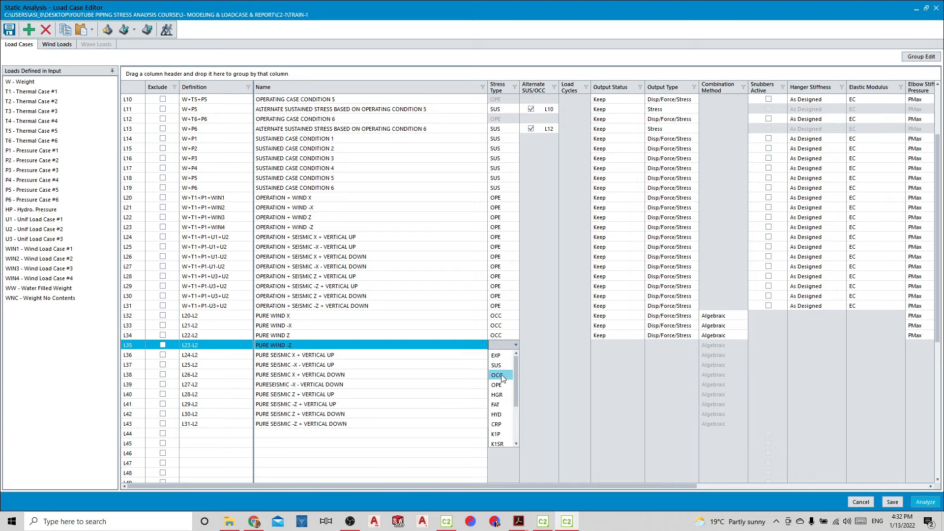
left_click(501, 375)
Set the stress type of the pure seismic X and -X combinations L36 to L39 to OCC
left_click(502, 354)
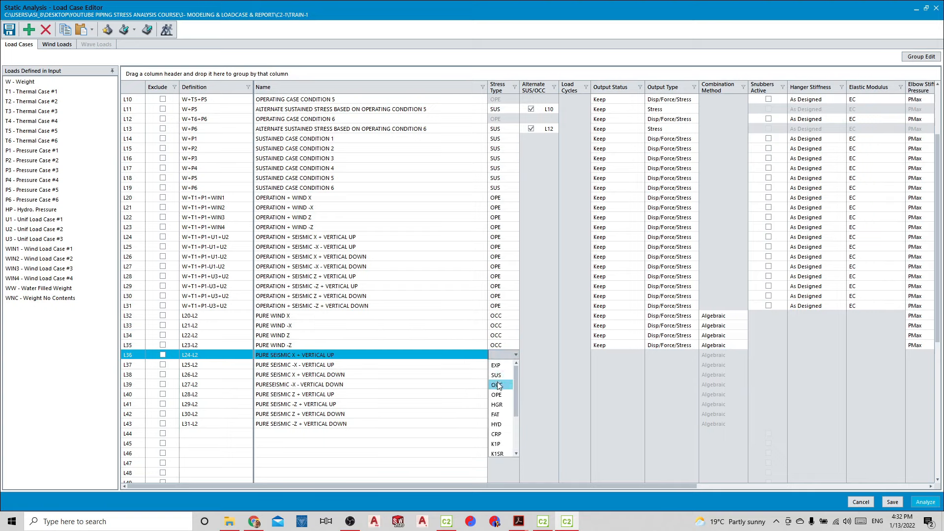
left_click(501, 385)
left_click(501, 365)
left_click(501, 395)
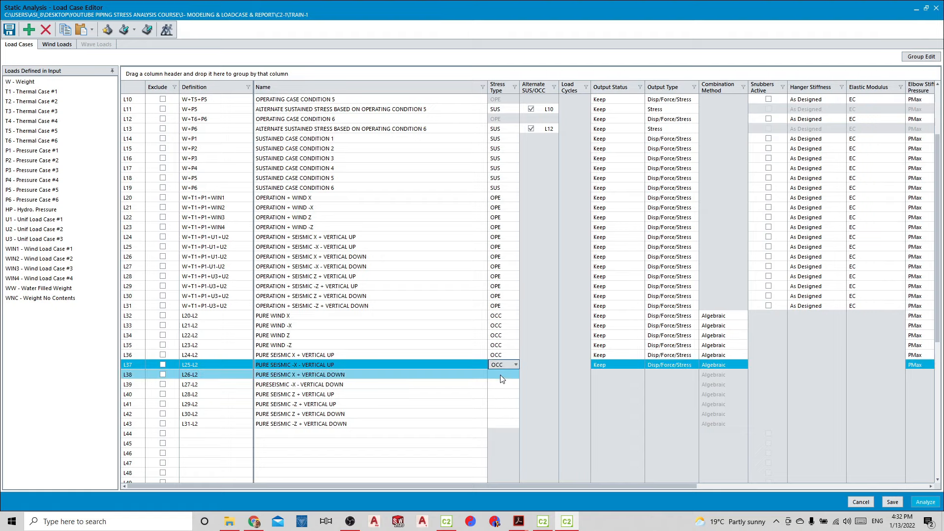
left_click(501, 375)
left_click(497, 404)
left_click(501, 385)
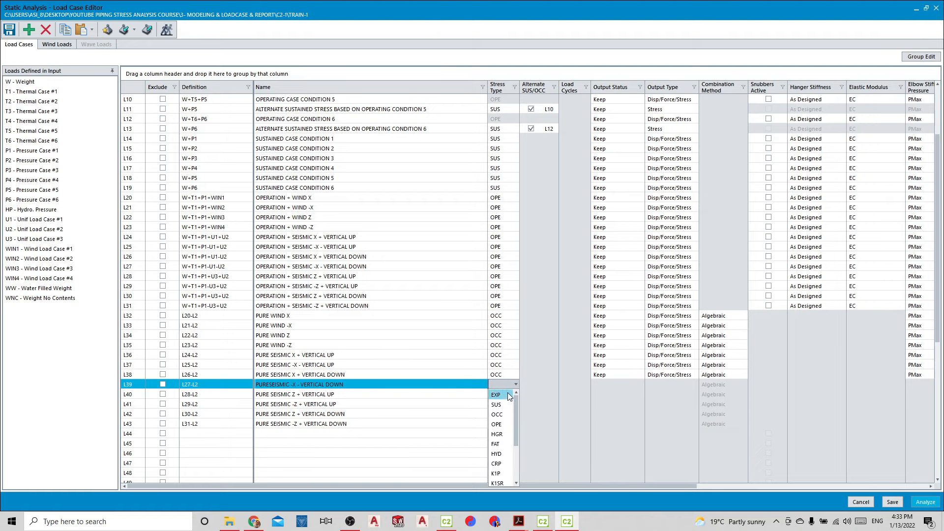
left_click(503, 415)
Set the stress type of the pure seismic Z and -Z combinations L40 to L43 to OCC
left_click(504, 394)
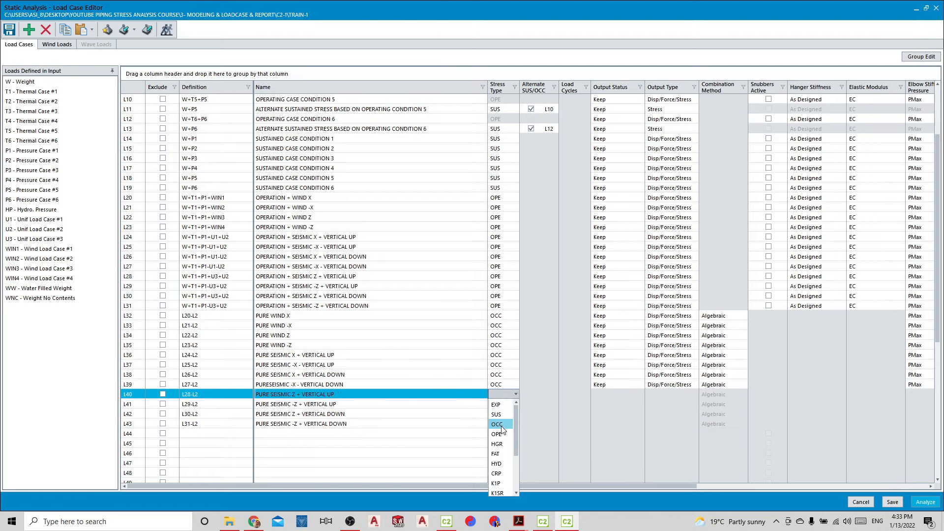
left_click(500, 424)
left_click(508, 408)
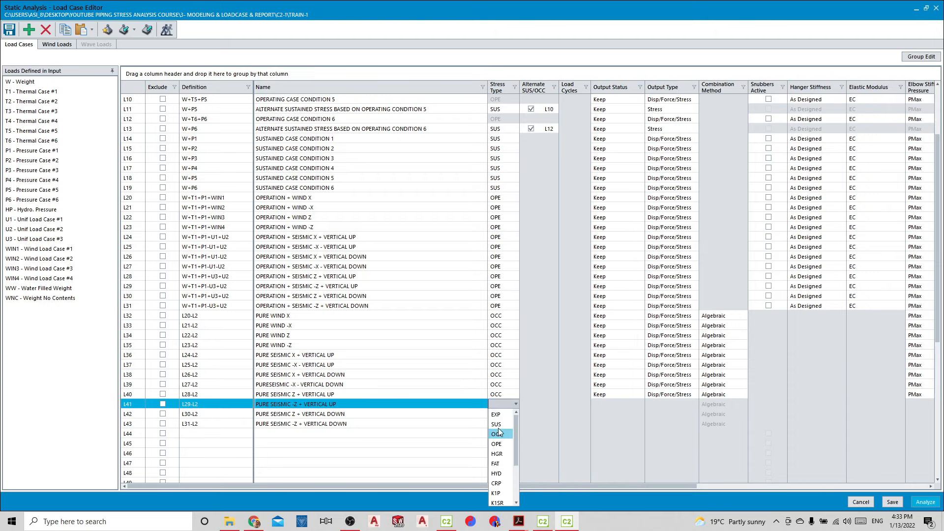
left_click(500, 434)
left_click(502, 414)
left_click(498, 444)
left_click(502, 424)
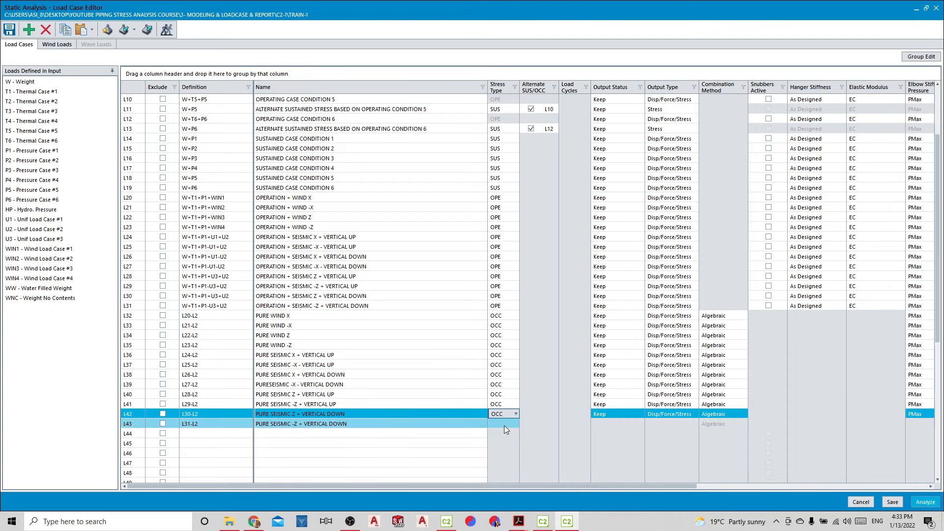
left_click(498, 453)
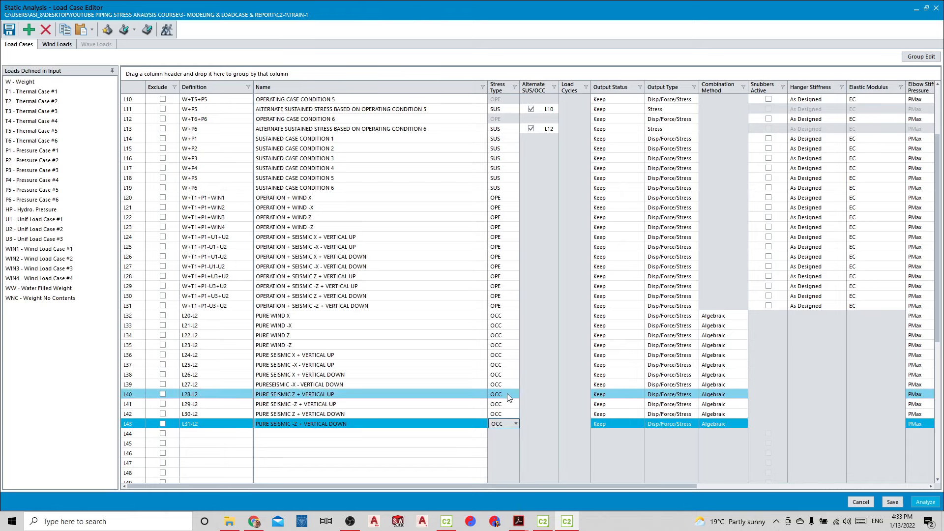
Check the combination method assigned to the pure wind and seismic combinations
left_click_drag(720, 335, 717, 384)
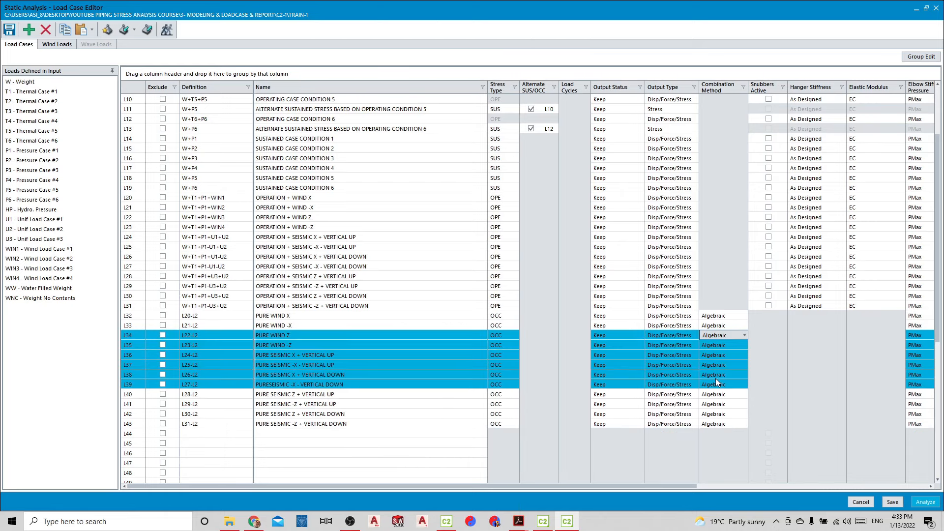
left_click(719, 324)
left_click(720, 324)
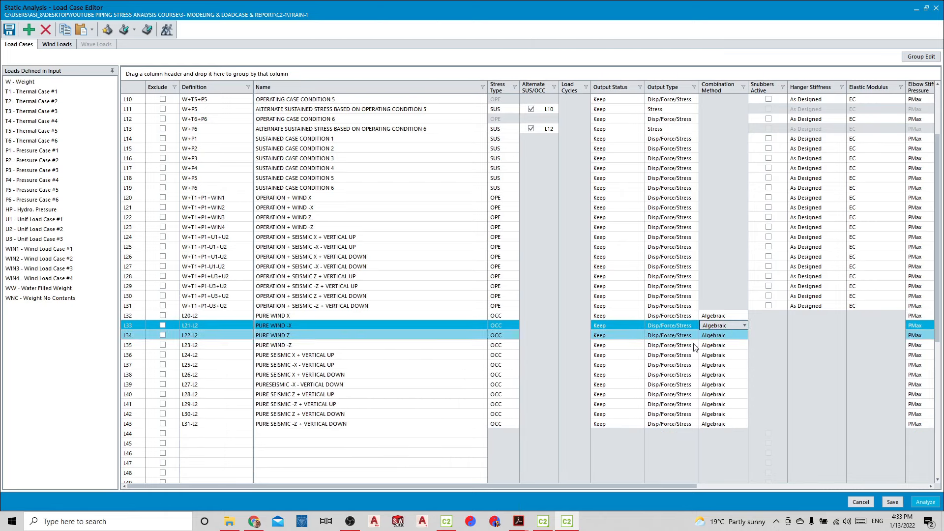
Insert one more blank load case row at L44, above the expansion cases
scroll(240, 344, "down", 4)
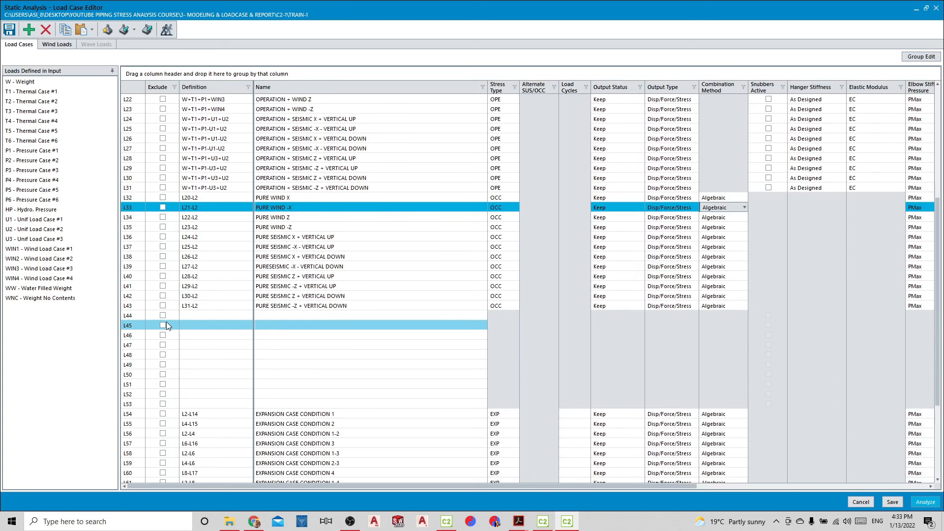
left_click(132, 315)
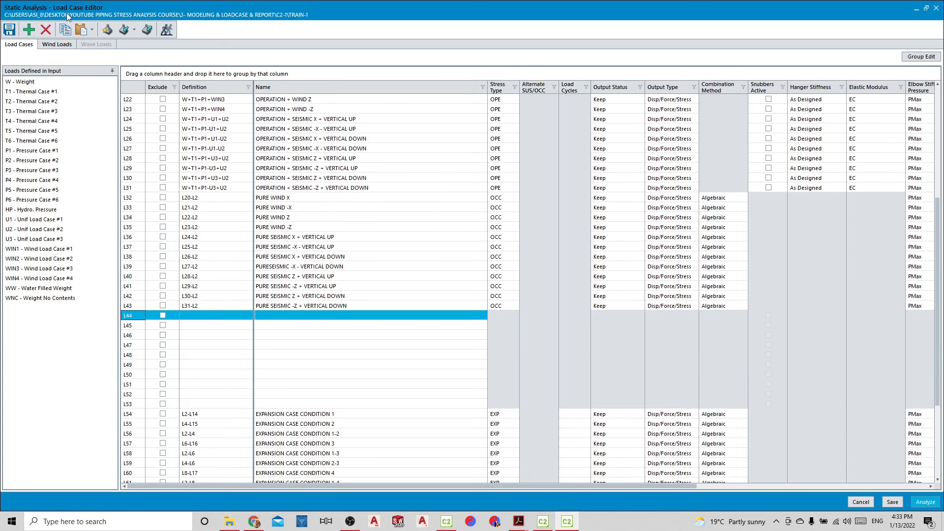
left_click(30, 30)
key("Return")
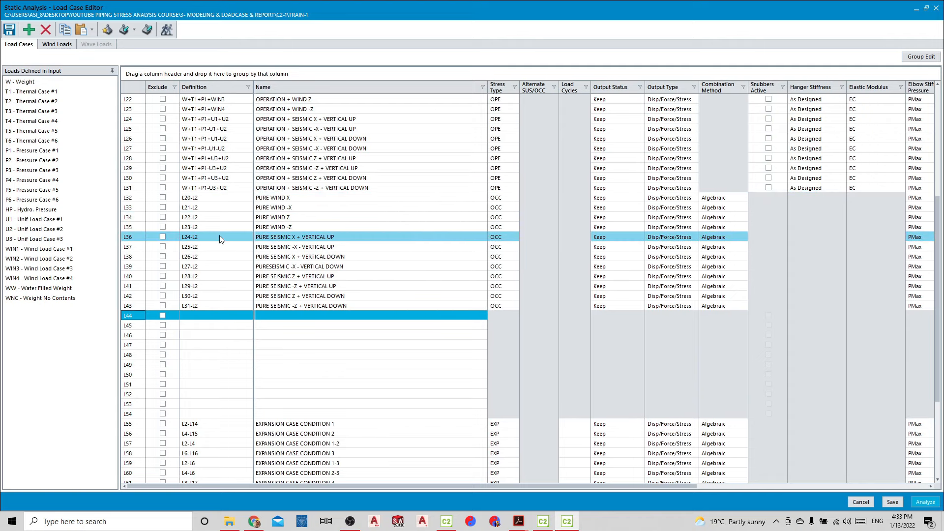
Review the pure wind and seismic combinations and select the PURE WIND X case L32
scroll(219, 235, "up", 2)
scroll(220, 239, "up", 2)
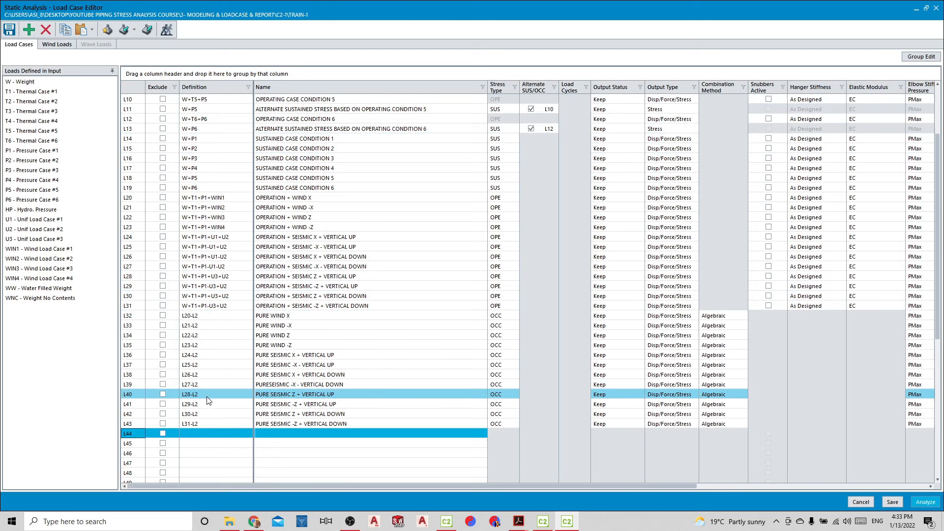
left_click(140, 318)
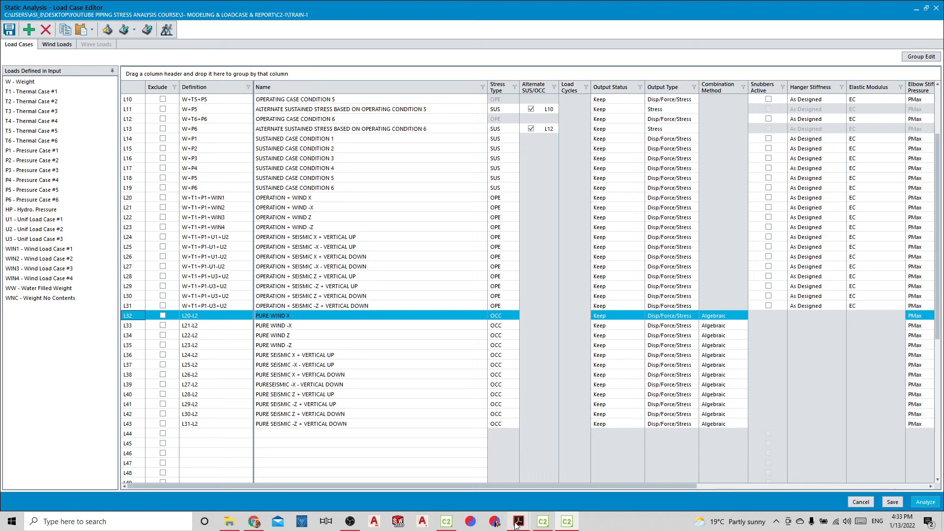
Switch to the ASME B31.3 2020 Process Piping PDF in Adobe Acrobat and fit one full page in the view
mouse_move(514, 524)
left_click(537, 490)
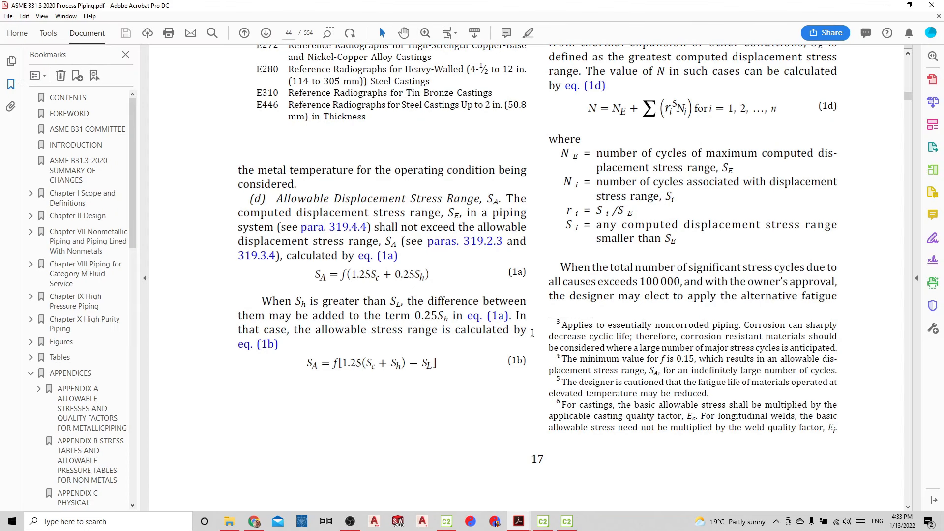
scroll(514, 277, "down", 5)
left_click(453, 33)
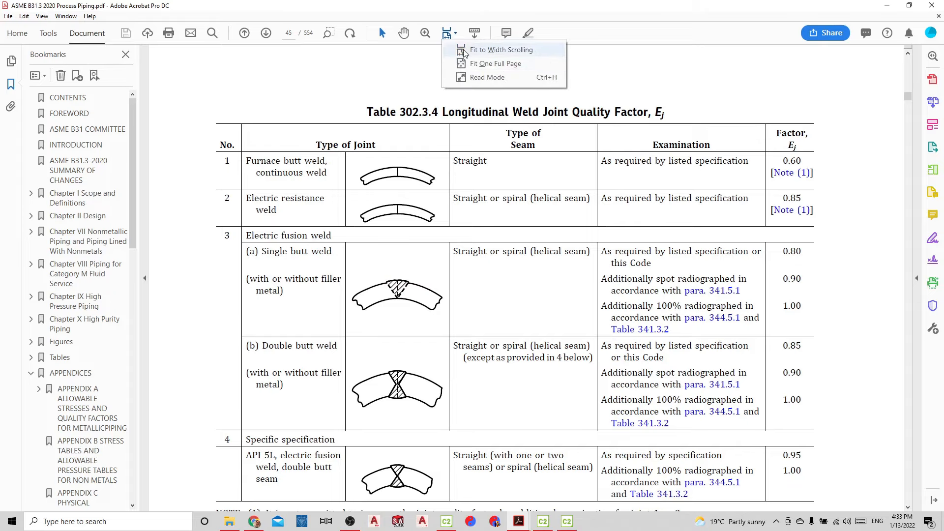
left_click(494, 64)
Find paragraph 319.2.3 Displacement Stress Range in the code and read it through its continuation on page 40
scroll(480, 223, "down", 8)
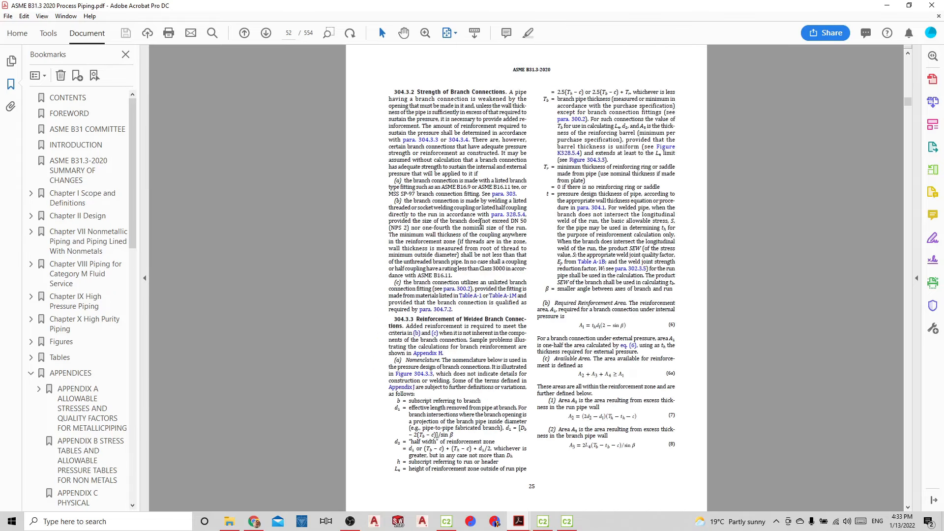
scroll(480, 221, "down", 4)
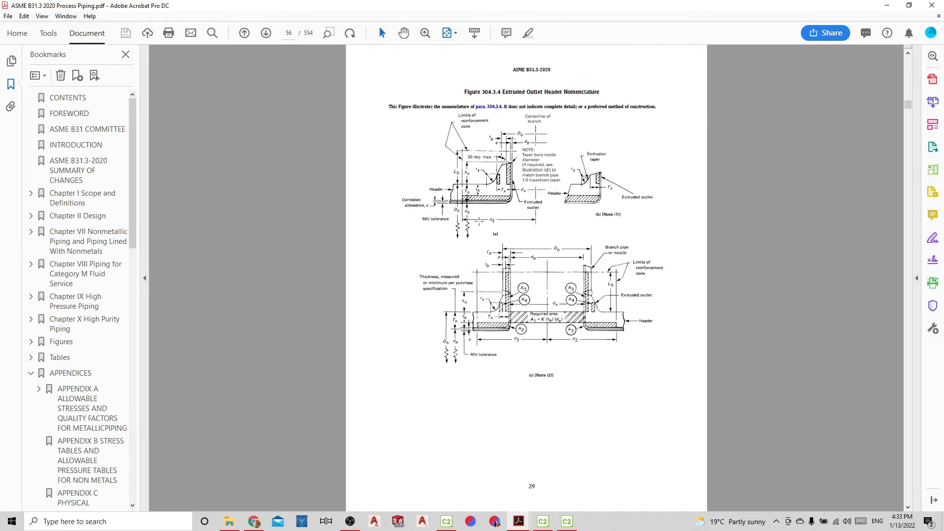
scroll(481, 226, "down", 3)
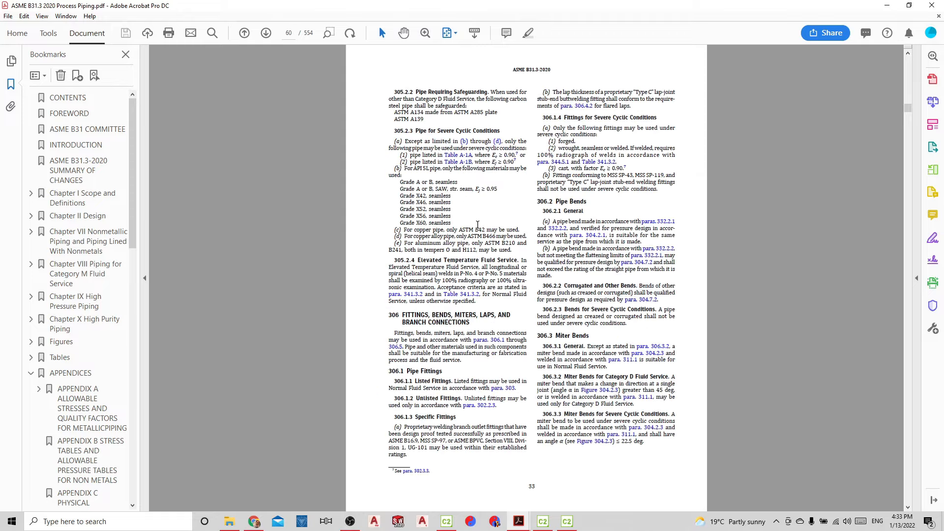
scroll(477, 225, "down", 11)
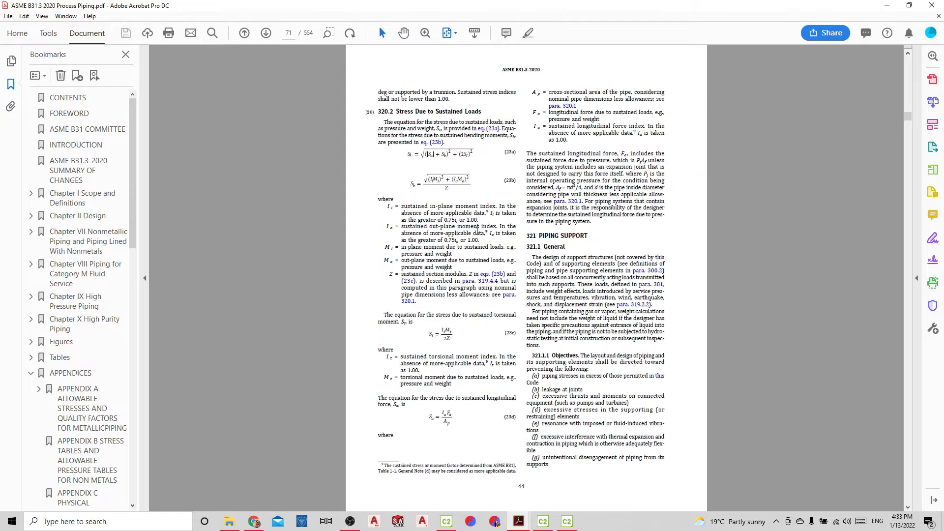
scroll(476, 231, "down", 4)
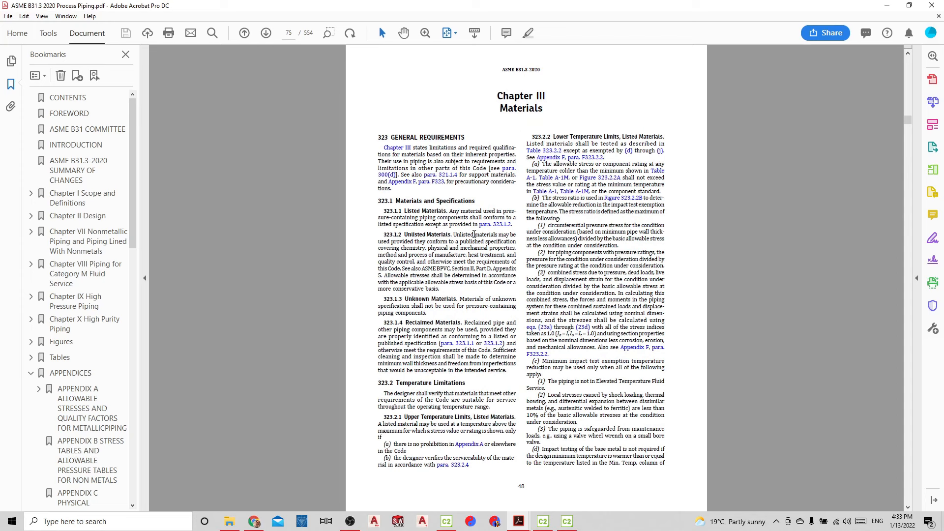
scroll(474, 234, "up", 5)
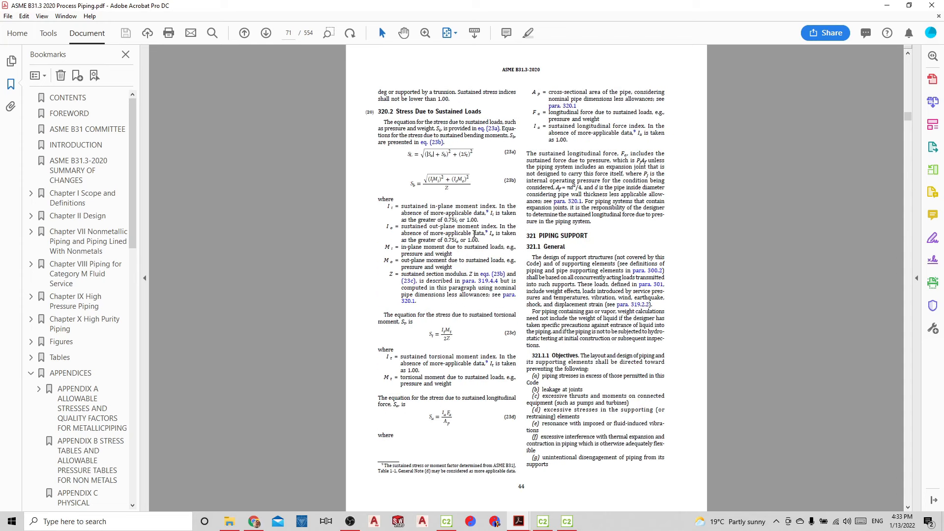
scroll(474, 235, "up", 3)
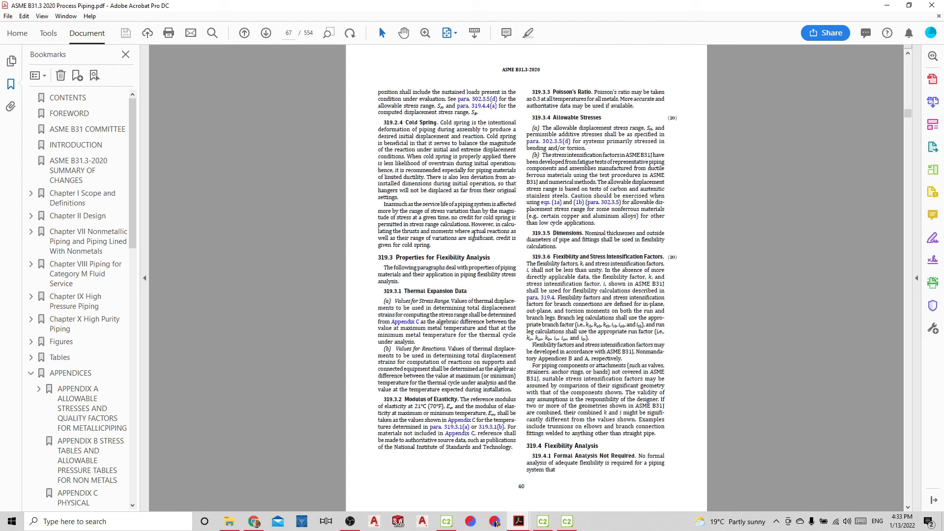
scroll(475, 234, "up", 1)
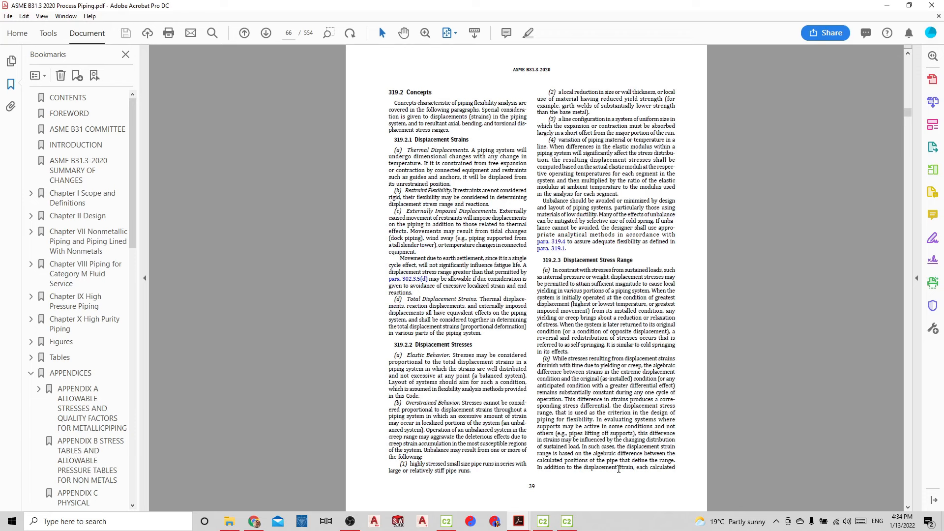
scroll(588, 422, "down", 1)
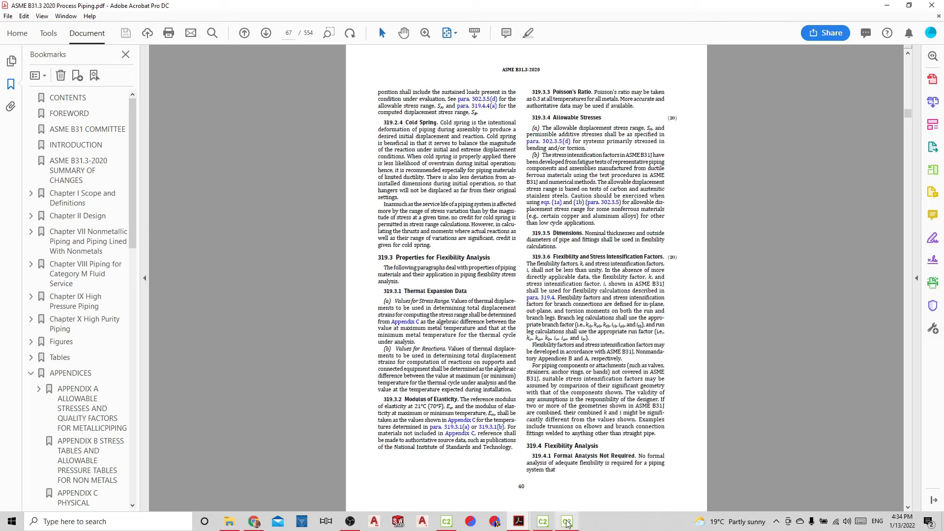
Switch back to the CAESAR II Load Case Editor and review the combinations L32 to L43 and the blank rows below
mouse_move(567, 523)
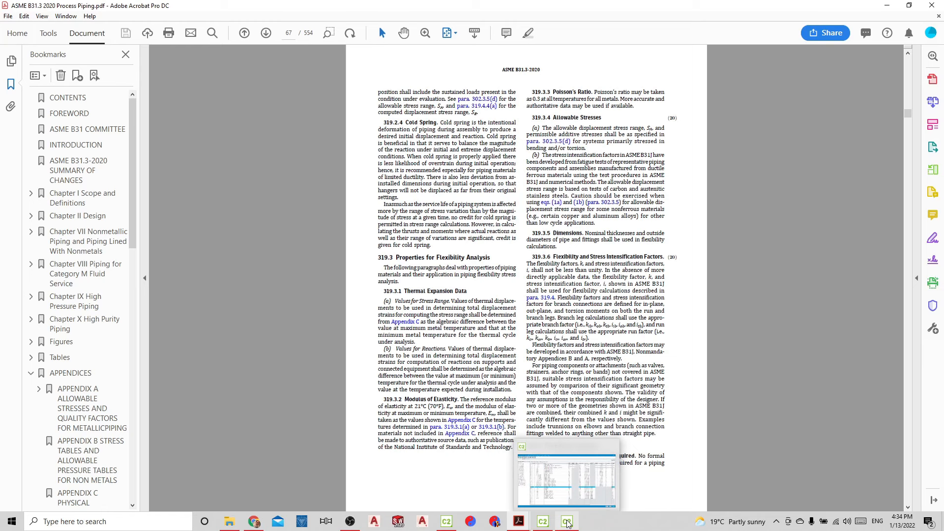
left_click(567, 523)
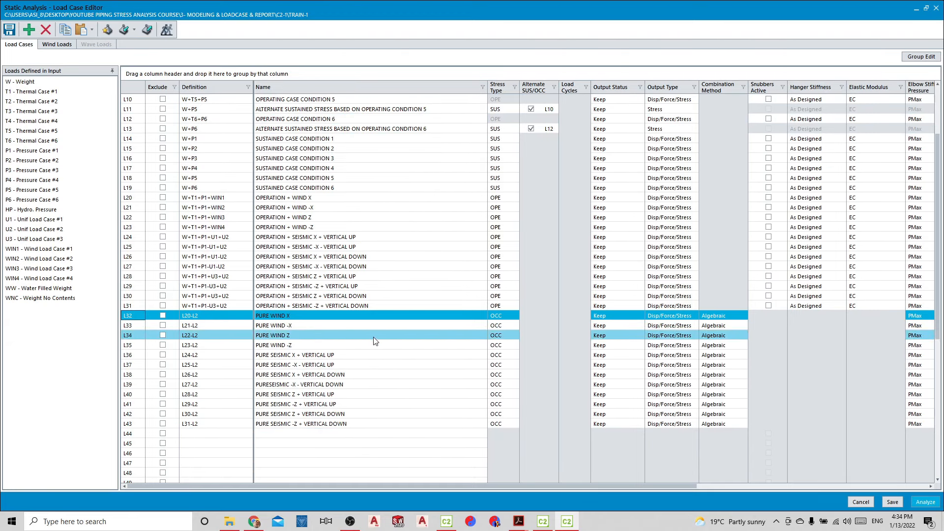
scroll(371, 339, "down", 2)
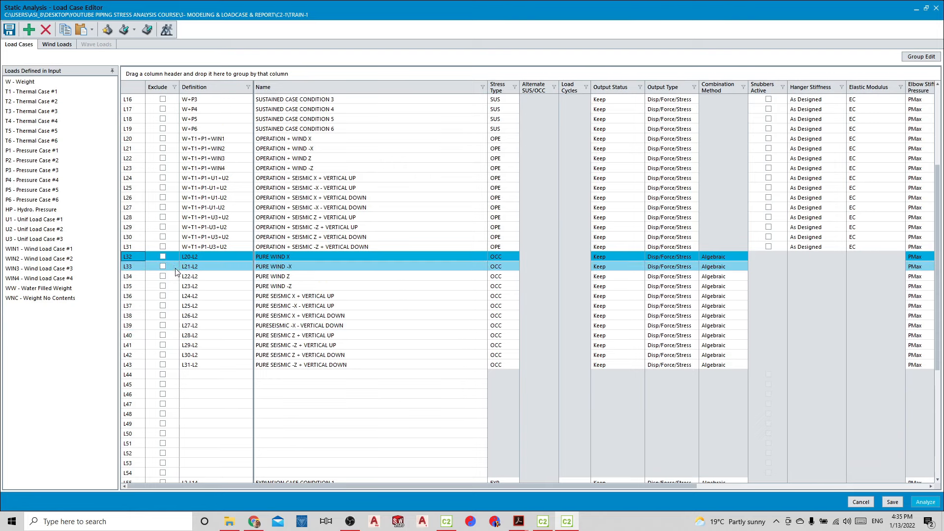
Define combination L44 from the PURE WIND X case L32 using the Scalar combination method
left_click_drag(135, 259, 193, 377)
left_click(482, 255)
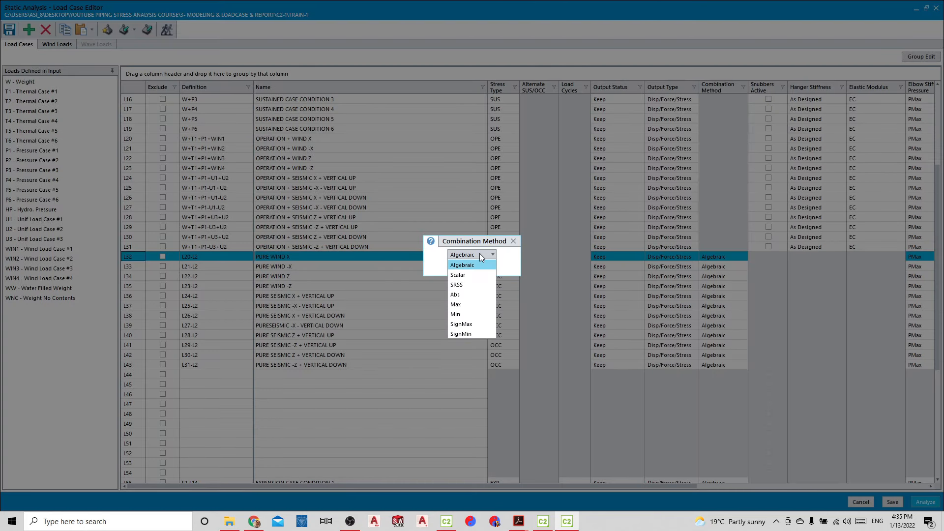
left_click(463, 276)
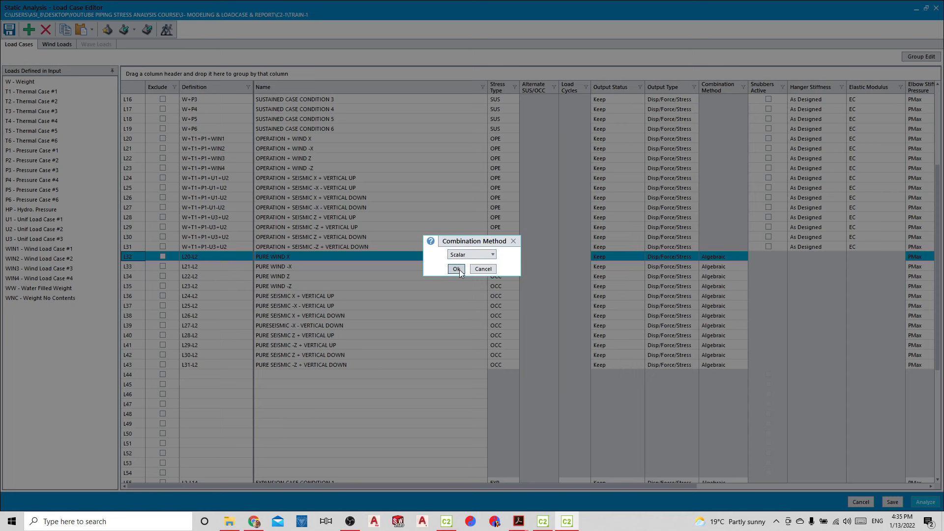
left_click(459, 269)
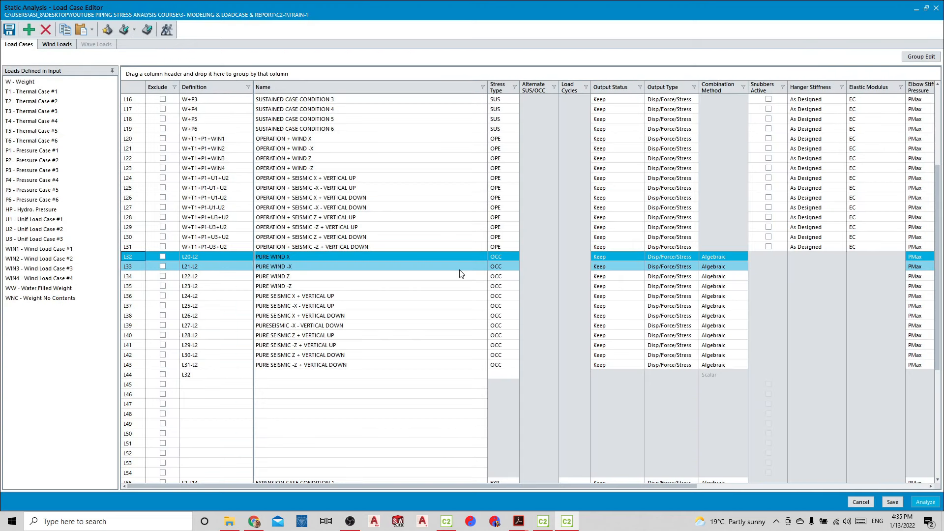
Define combination L45 from the PURE WIND -X case L33 using the Scalar combination method
left_click_drag(130, 263, 183, 353)
left_click(140, 266)
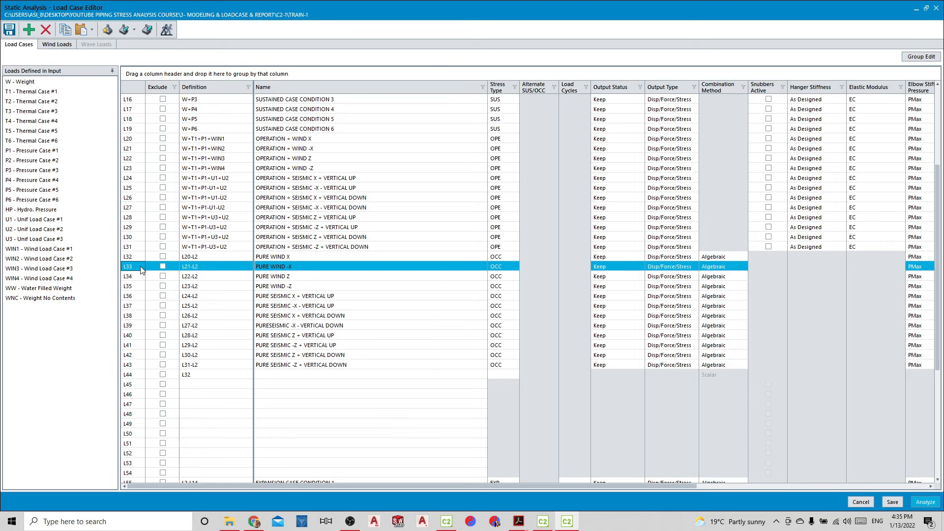
left_click_drag(140, 267, 193, 385)
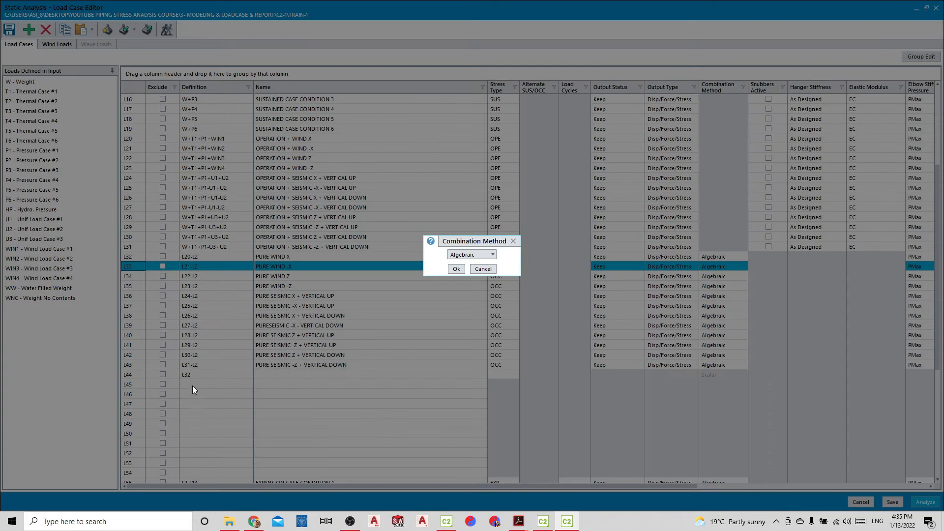
left_click(474, 255)
left_click(462, 274)
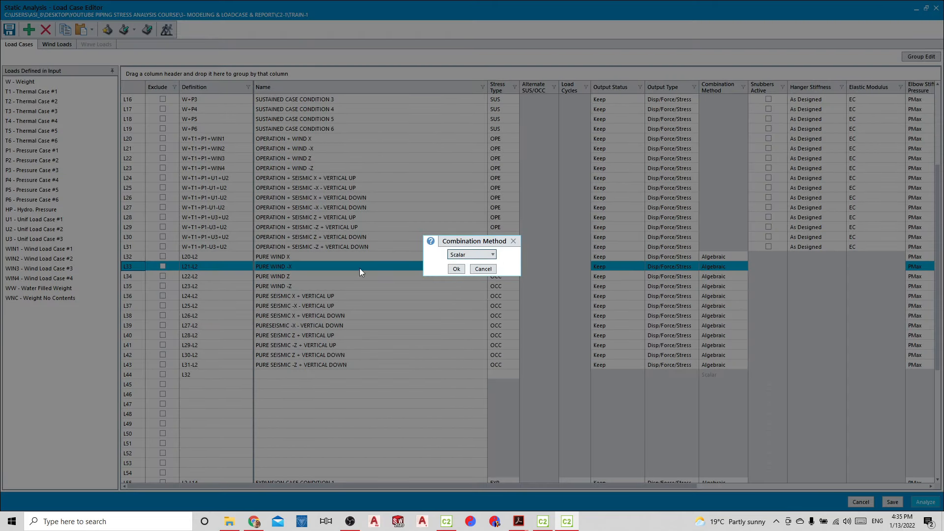
left_click(456, 269)
Define combination L46 from the PURE WIND Z case L34 using the Scalar combination method
left_click(130, 274)
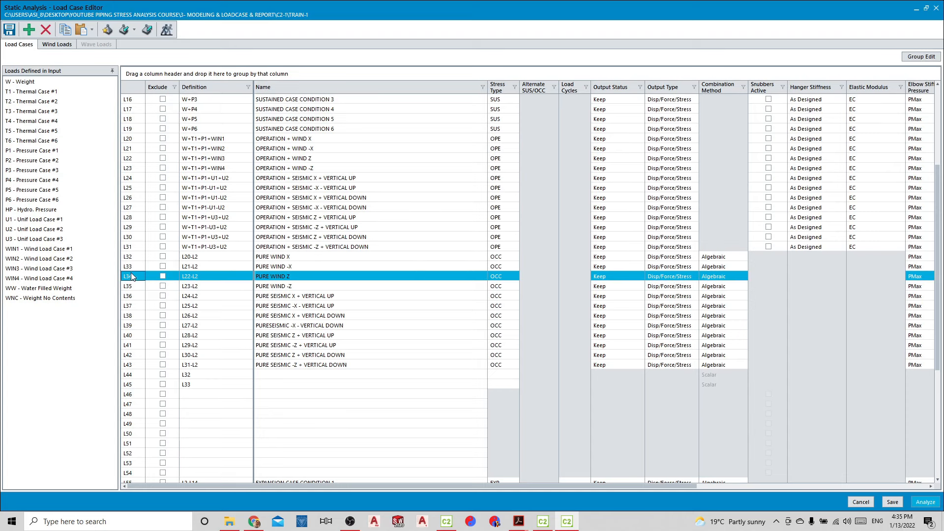
left_click_drag(131, 274, 181, 366)
left_click(138, 277)
left_click_drag(139, 277, 183, 375)
left_click(473, 254)
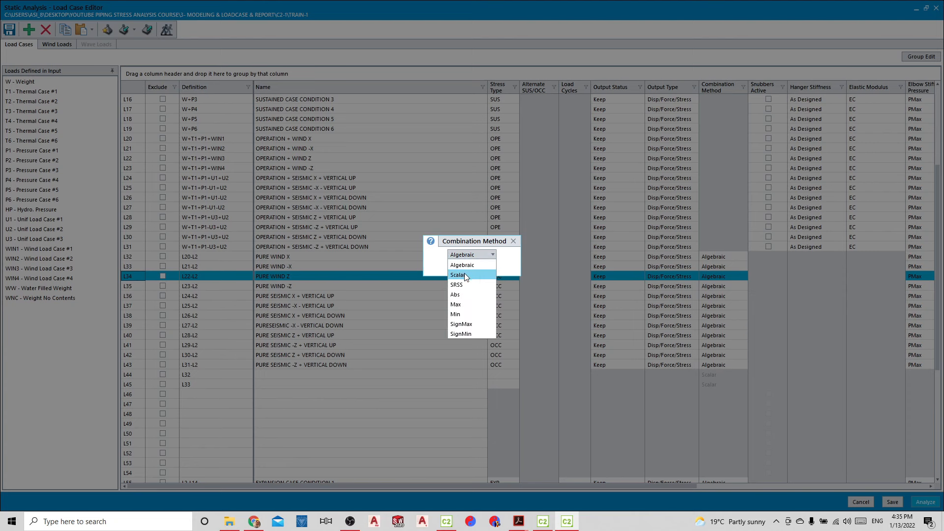
left_click(466, 275)
left_click(459, 267)
Define combination L47 from the PURE WIND -Z case L35 using the Scalar combination method
left_click(136, 286)
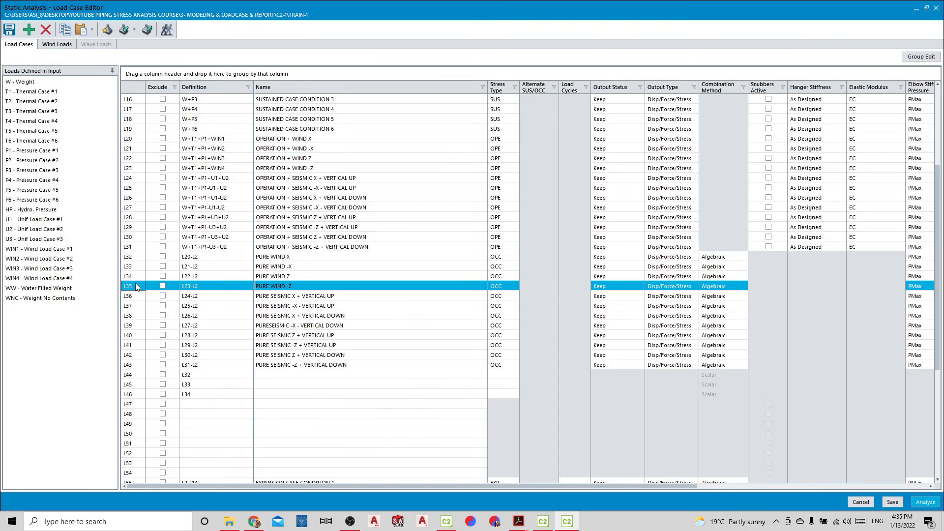
left_click_drag(135, 285, 187, 404)
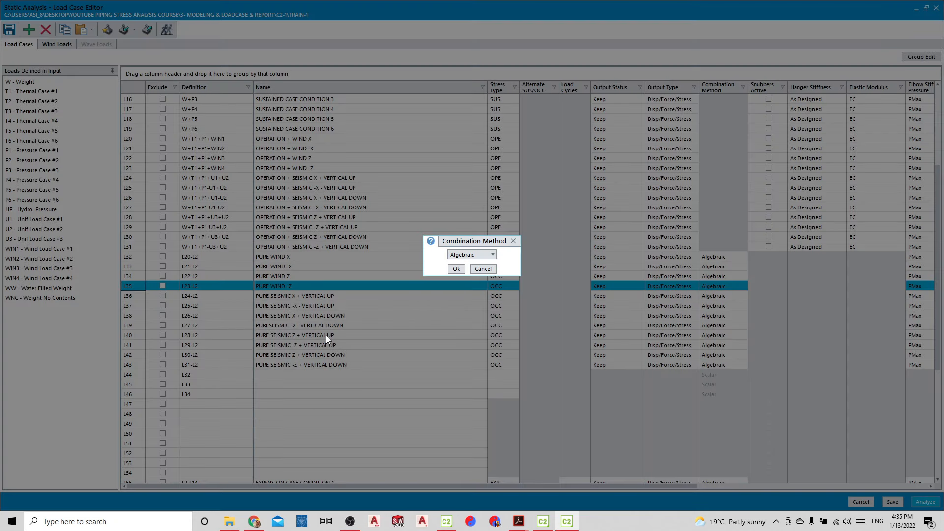
left_click(465, 255)
left_click(466, 274)
left_click(457, 269)
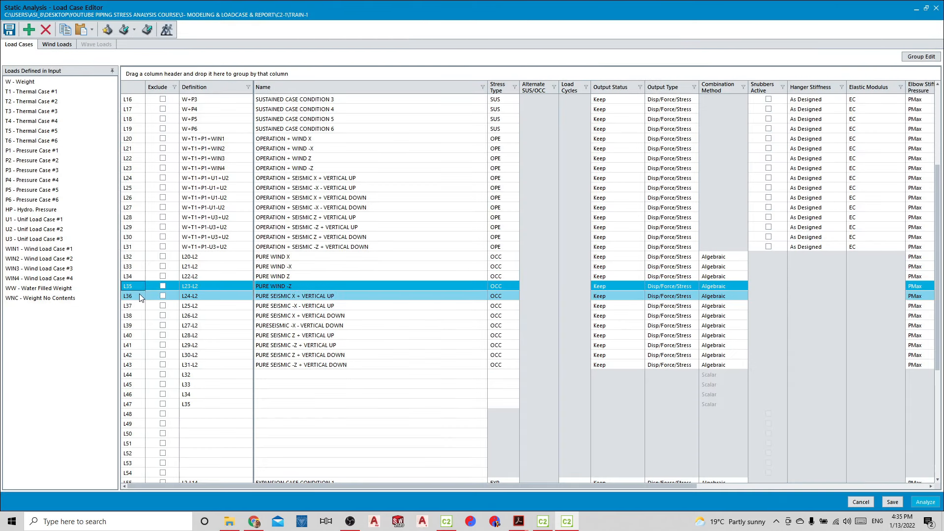
Define combination L48 from the PURE SEISMIC X + VERTICAL UP case L36 using the Scalar combination method
left_click_drag(139, 295, 187, 414)
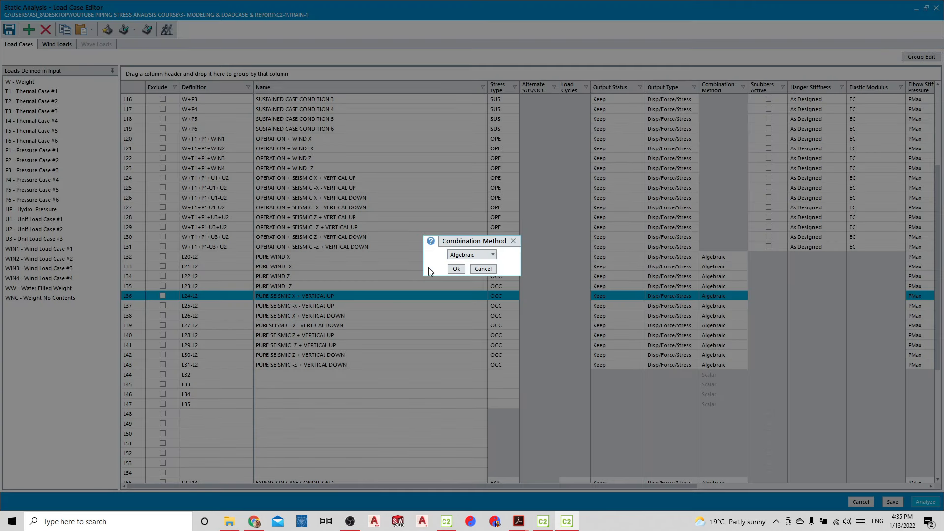
left_click(466, 255)
left_click(466, 273)
left_click(456, 269)
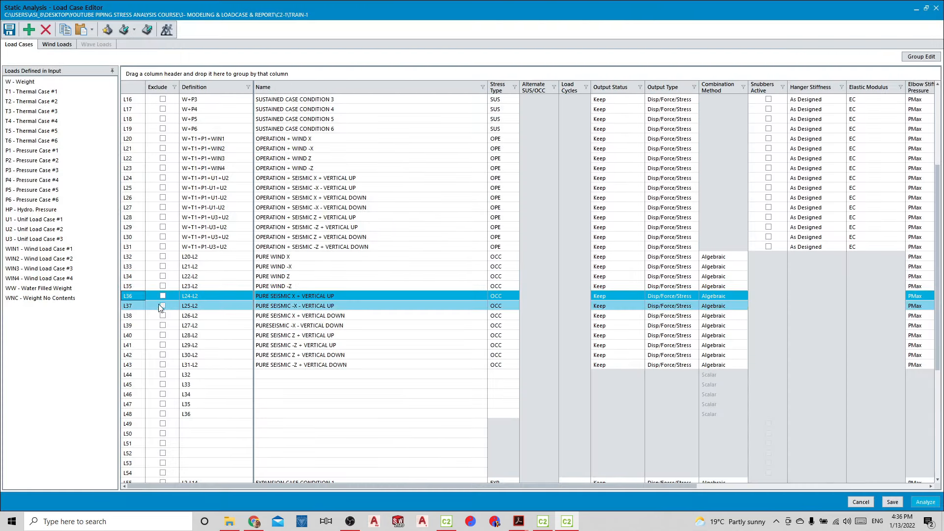
Define combination L49 from the PURE SEISMIC -X - VERTICAL UP case L37 using the Scalar combination method
left_click_drag(160, 308, 199, 424)
left_click(463, 255)
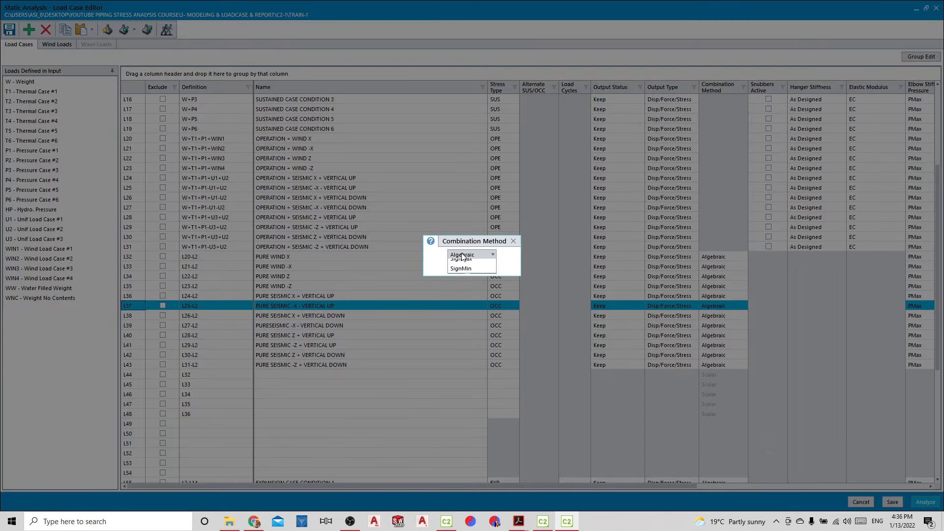
left_click(466, 273)
left_click(458, 270)
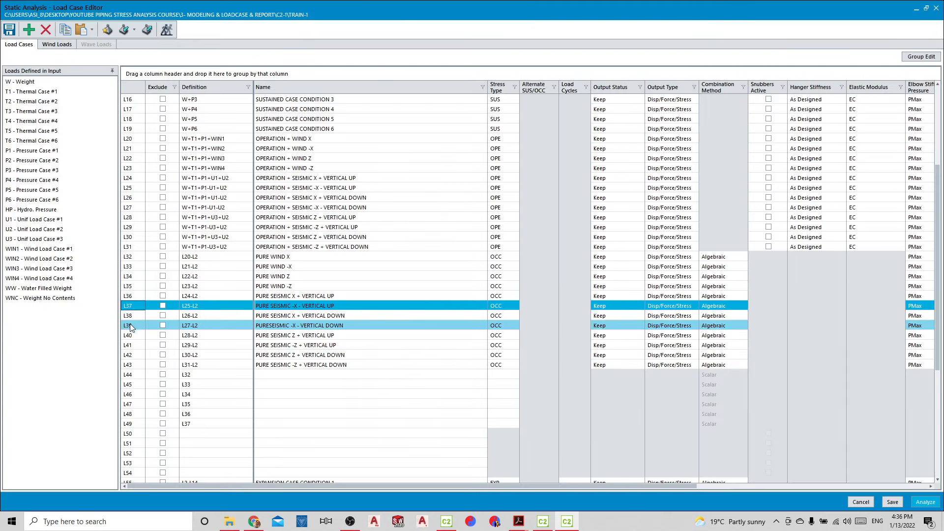
Define combination L50 from the PURE SEISMIC X + VERTICAL DOWN case L38 using the Scalar combination method
left_click_drag(132, 318, 197, 437)
left_click(469, 255)
left_click(467, 274)
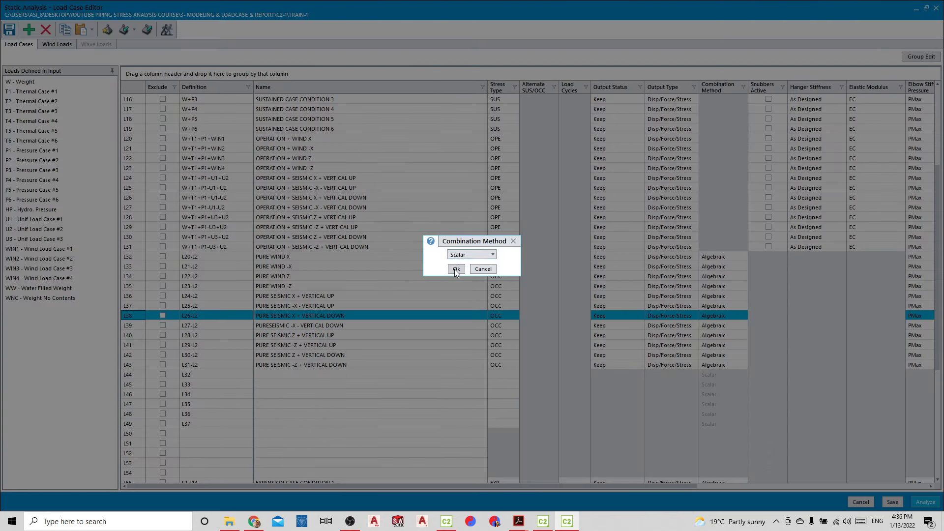
left_click(456, 269)
Define combination L51 from the seismic -X vertical down case L39 using the Scalar combination method
left_click(154, 323)
left_click_drag(130, 327, 192, 445)
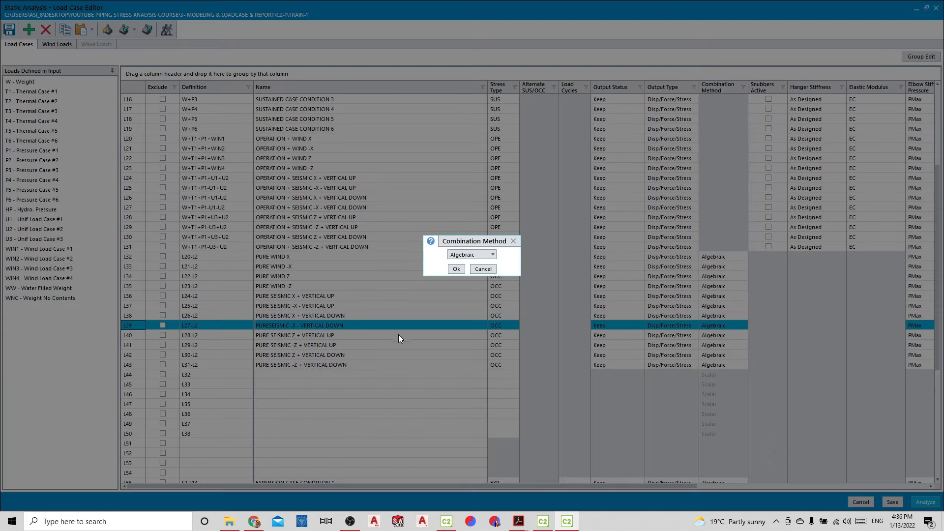
left_click(492, 254)
left_click(465, 271)
left_click(456, 270)
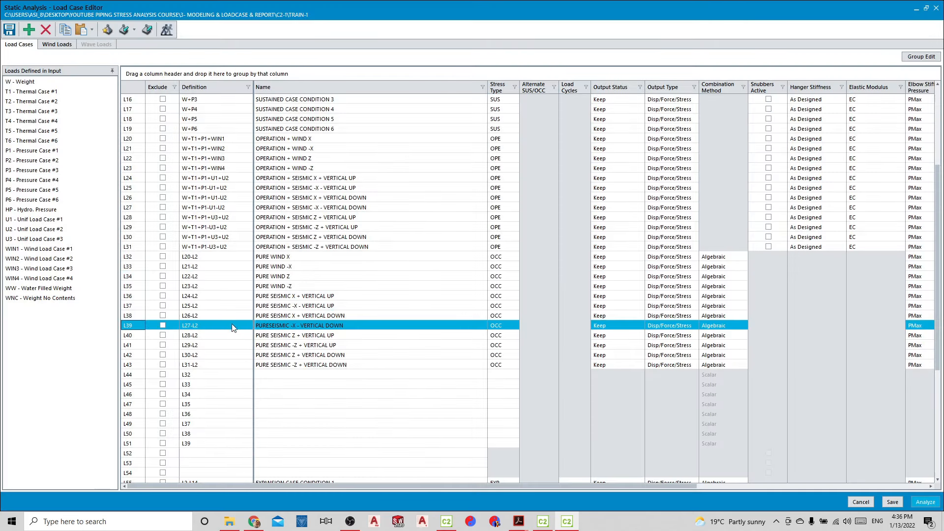
Define combination L52 from the PURE SEISMIC Z + VERTICAL UP case L40 using the Scalar combination method
left_click(138, 335)
left_click_drag(138, 335, 186, 453)
left_click(460, 255)
left_click(457, 275)
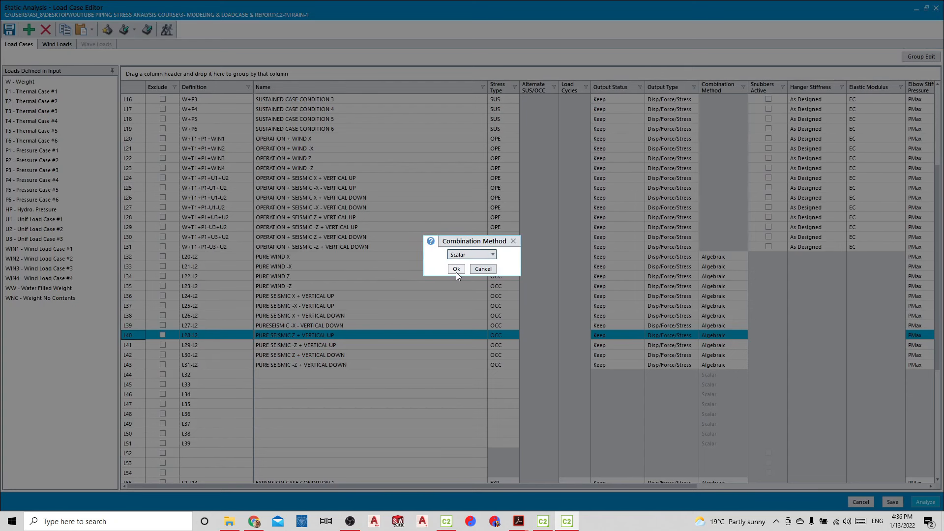
left_click(455, 270)
Define combination L53 from the PURE SEISMIC -Z + VERTICAL UP case L41 using the Algebraic combination method
left_click(140, 340)
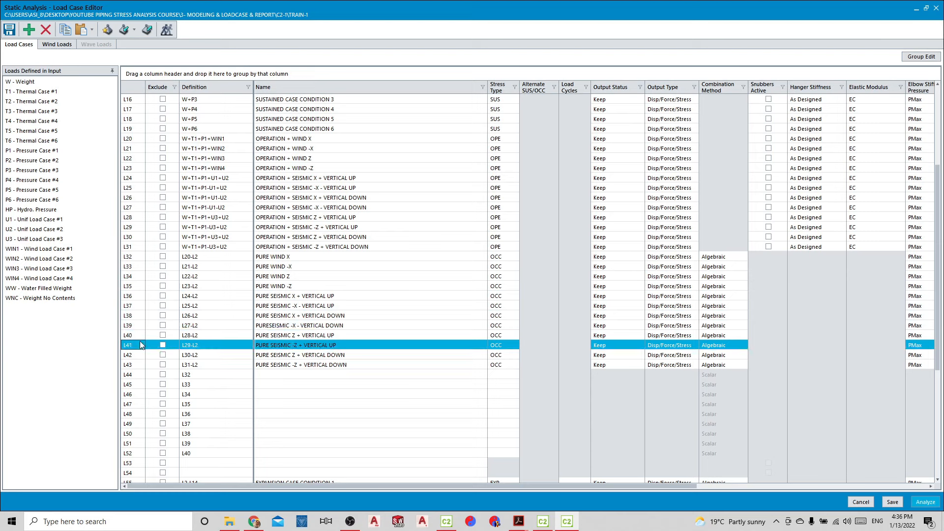
left_click_drag(132, 344, 187, 463)
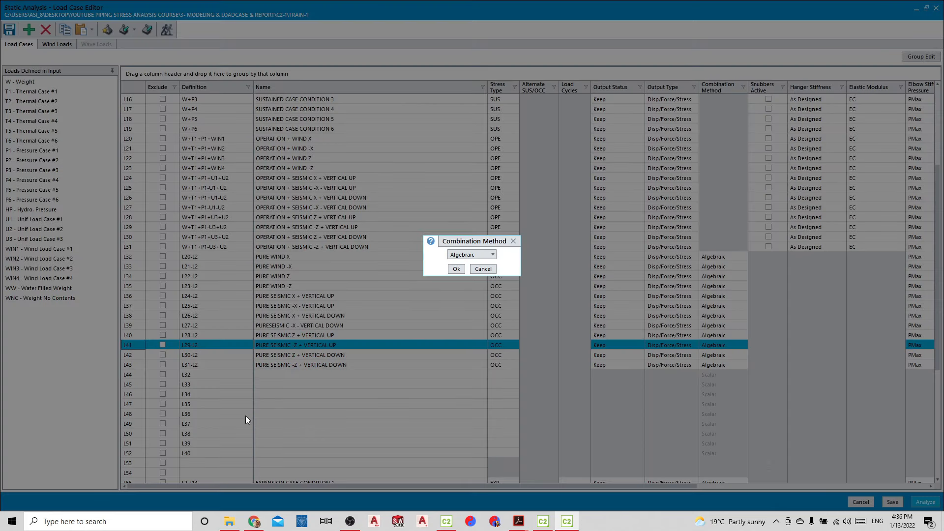
left_click(457, 270)
Define combination L54 from the PURE SEISMIC Z + VERTICAL DOWN case L42 using the Scalar combination method
scroll(267, 305, "down", 3)
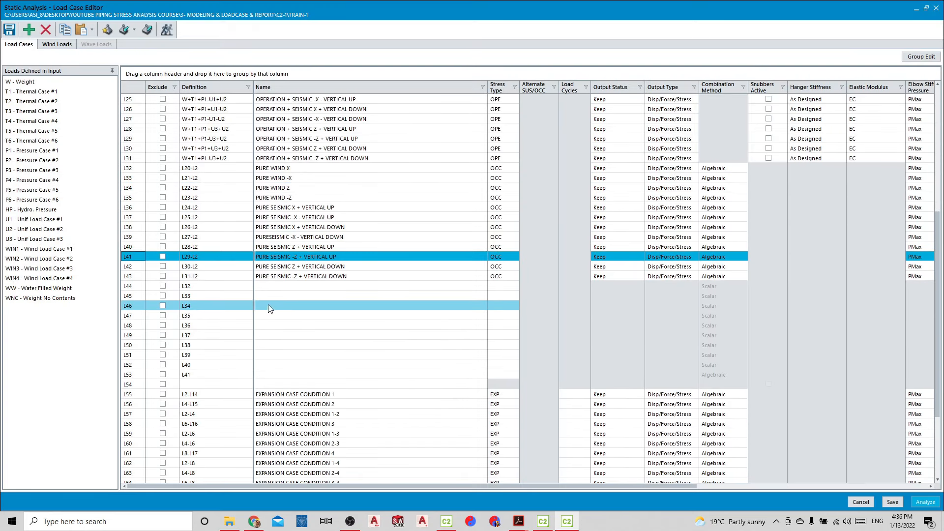
left_click_drag(140, 266, 189, 389)
left_click(491, 254)
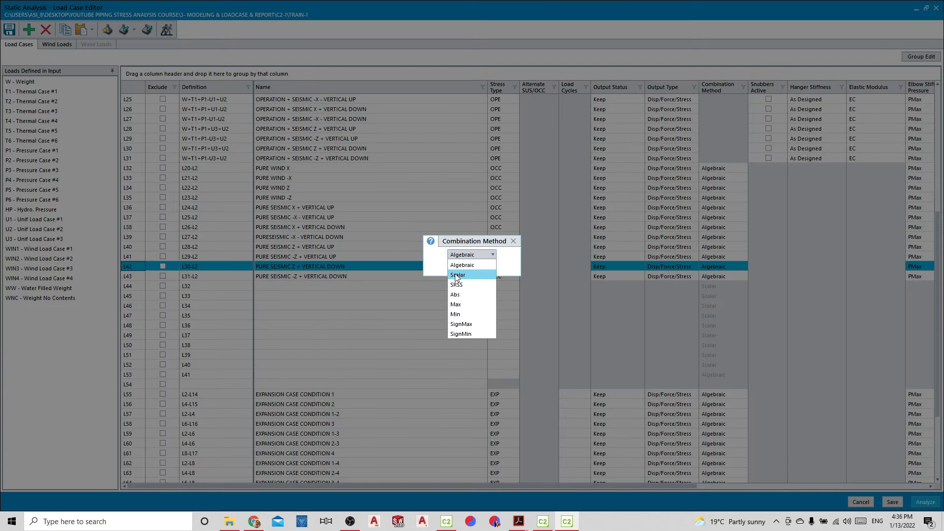
left_click(455, 270)
left_click(455, 270)
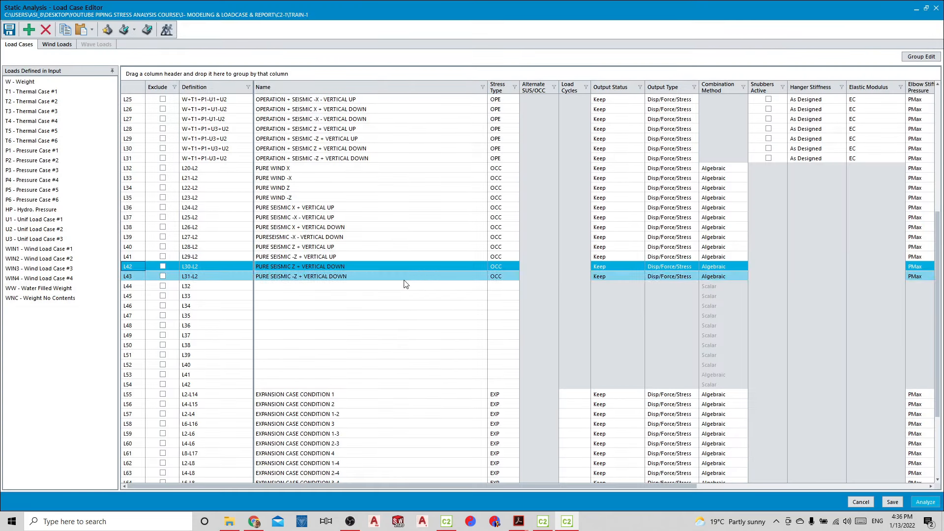
Insert a load case row after L54 with the combinations renumbered, and define it from case L43 using the Algebraic method
left_click(129, 381)
left_click(33, 30)
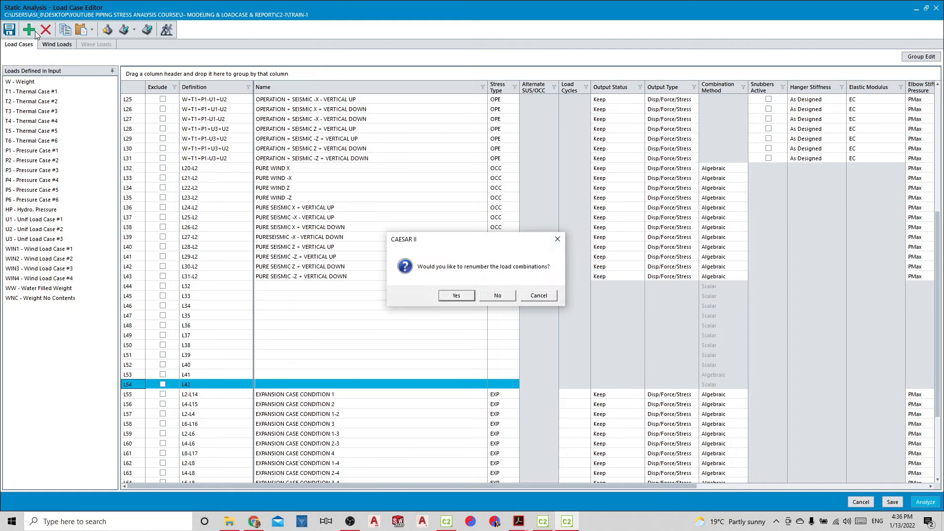
key("Return")
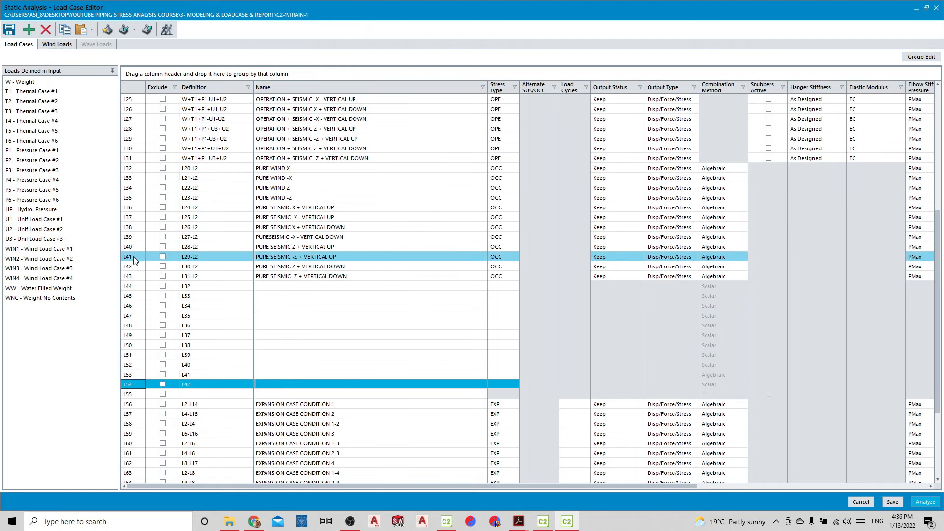
left_click_drag(137, 274, 192, 394)
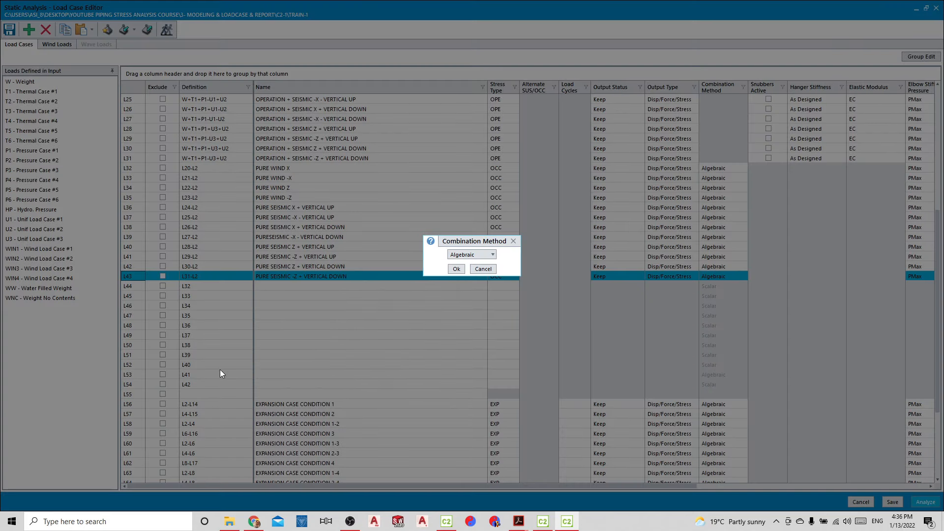
left_click(455, 270)
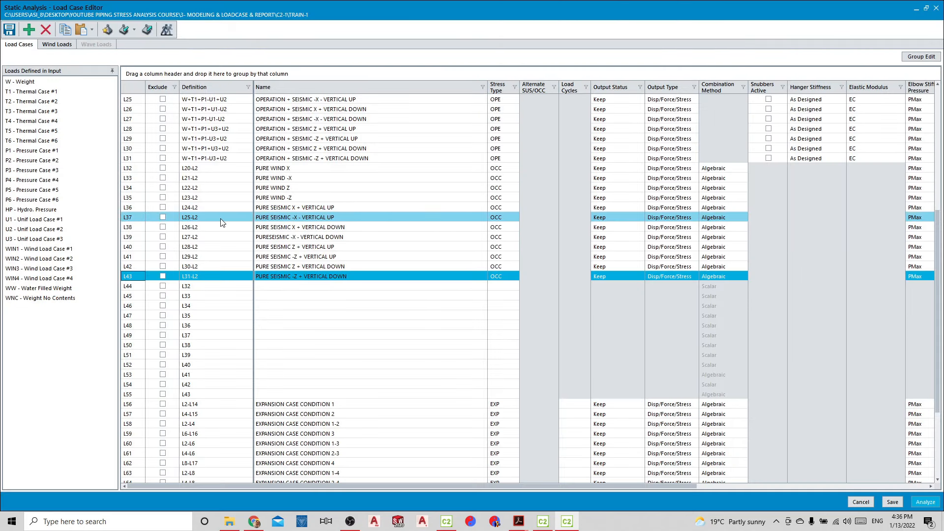
Add the SUSTAINED CASE CONDITION 1 case L14 to the definitions of combinations L44 through L48
scroll(220, 223, "up", 5)
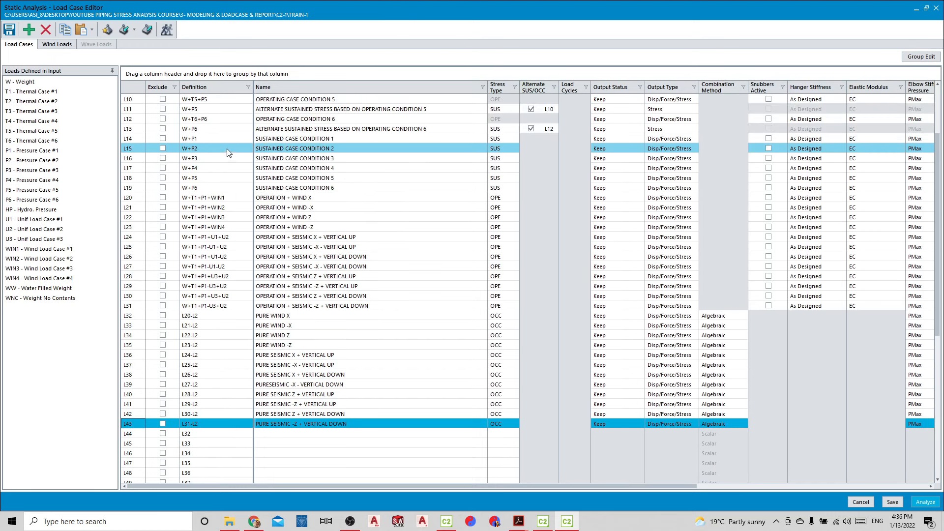
left_click(134, 138)
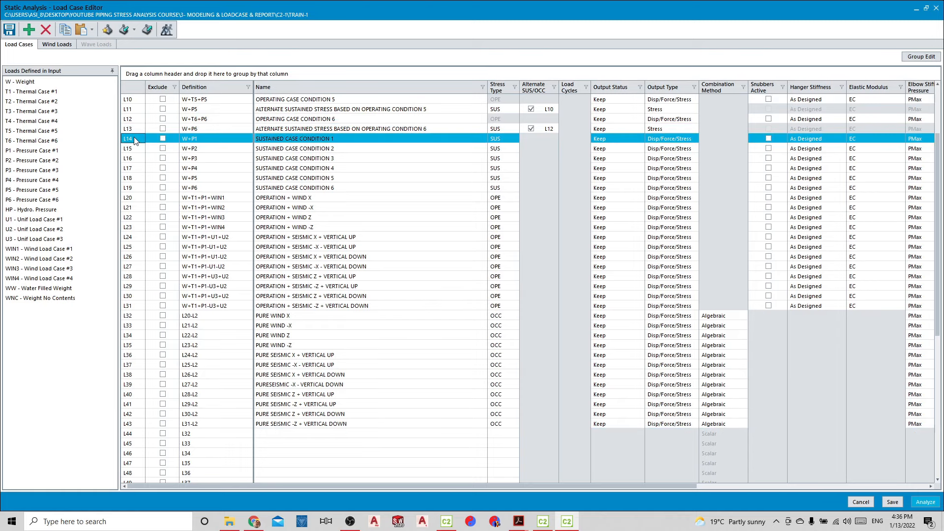
left_click_drag(134, 139, 197, 435)
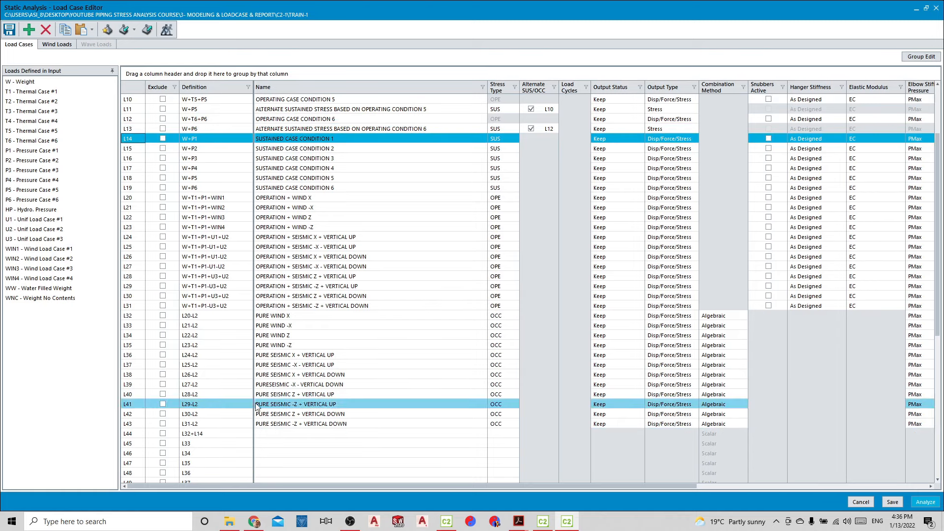
left_click_drag(140, 138, 219, 448)
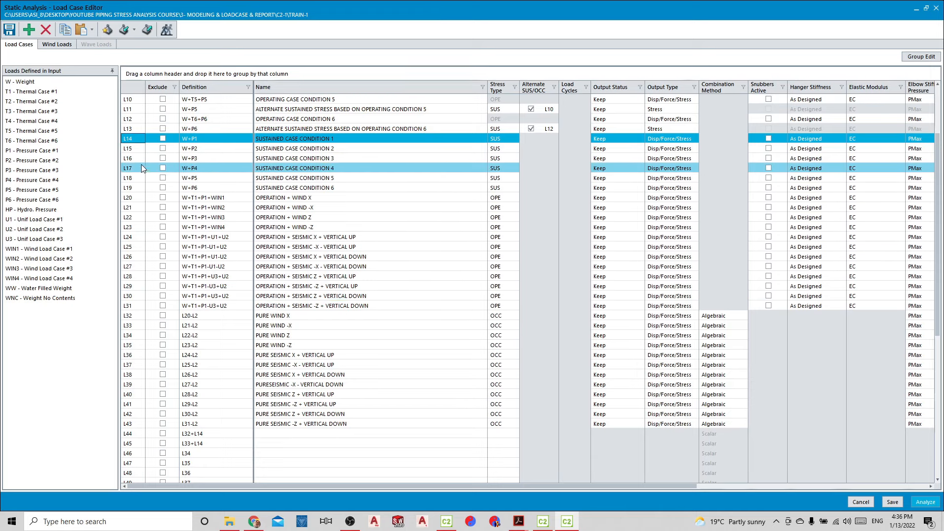
left_click_drag(137, 141, 216, 454)
left_click_drag(137, 142, 203, 462)
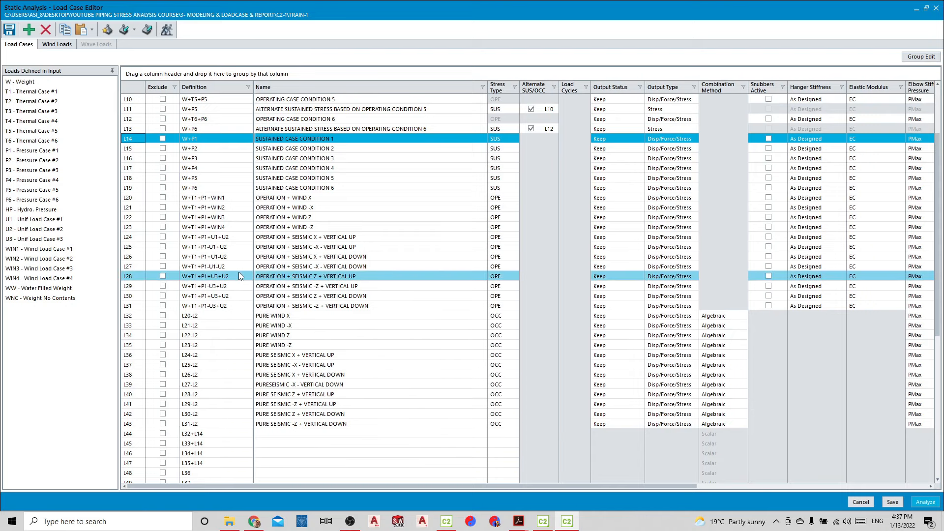
left_click_drag(136, 142, 204, 473)
Add the sustained case L14 to the definitions of combinations L49, L50 and L51
scroll(201, 394, "down", 1)
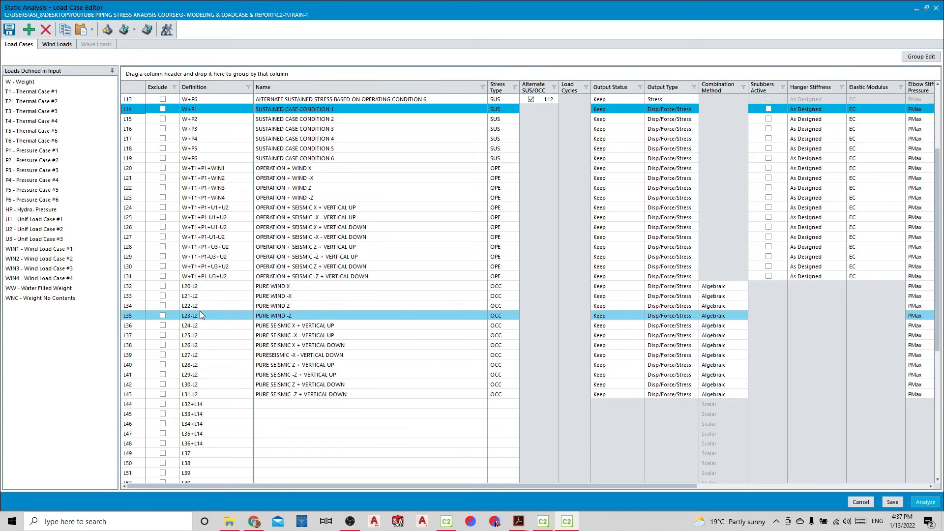
left_click_drag(134, 109, 199, 459)
left_click_drag(135, 112, 196, 464)
left_click_drag(137, 112, 208, 476)
Add the sustained case L14 to the definitions of combinations L52 and L53
scroll(215, 432, "down", 2)
left_click(205, 426)
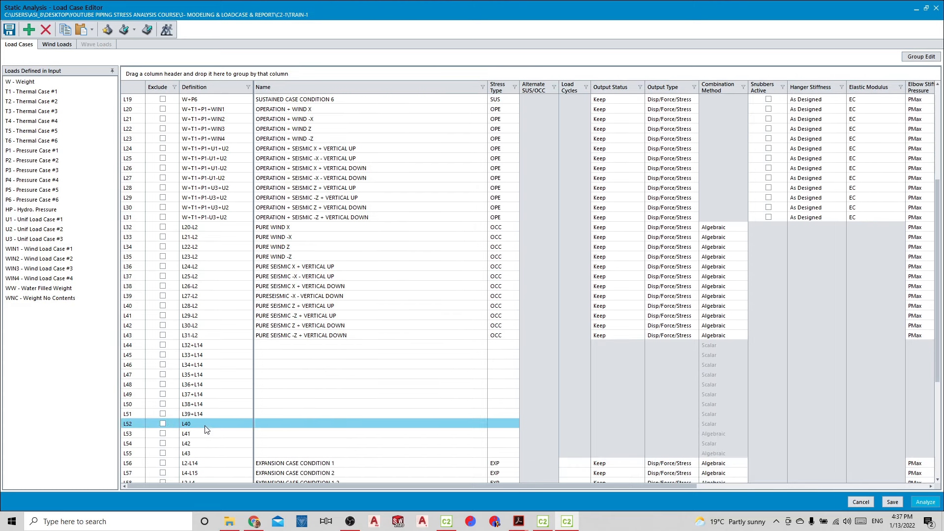
left_click(207, 413)
left_click(208, 413)
left_click_drag(207, 414, 194, 414)
key("ctrl+c")
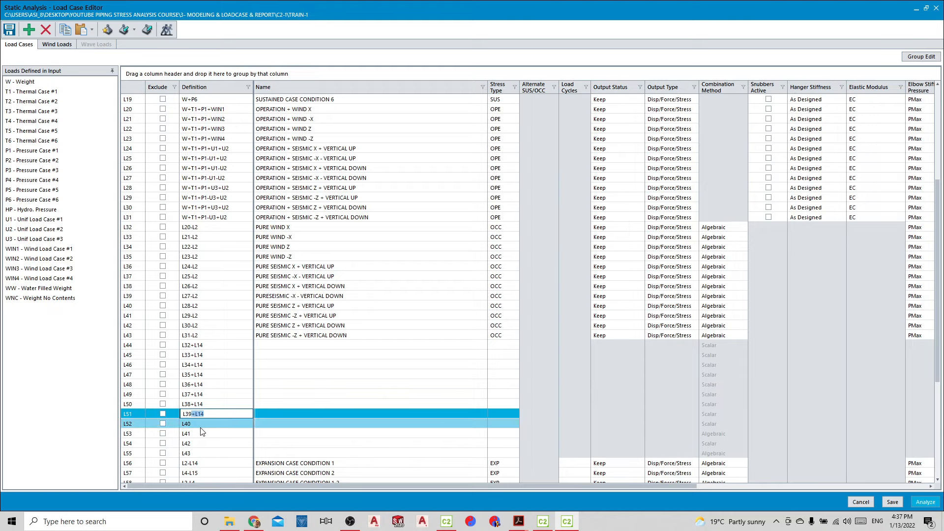
double_click(201, 424)
left_click(201, 424)
key("ctrl+v")
left_click(198, 433)
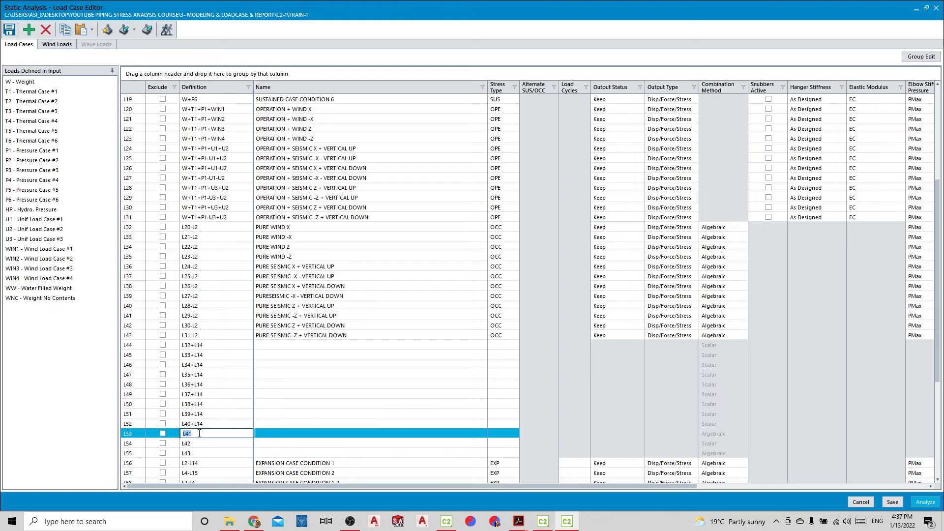
left_click(198, 433)
left_click(198, 432)
key("ctrl+v")
Add the sustained case L14 to the definitions of combinations L54 and L55
double_click(200, 442)
left_click(199, 443)
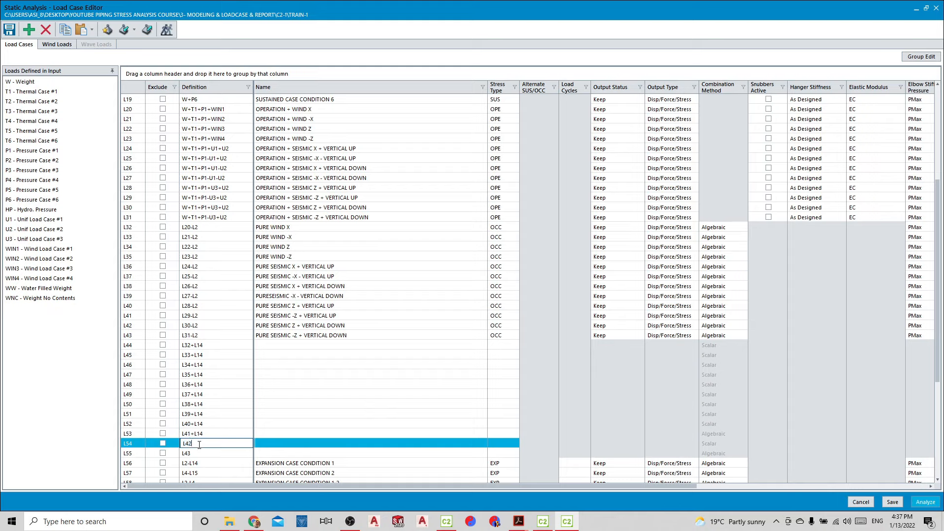
key("ctrl+v")
left_click(198, 453)
double_click(199, 452)
left_click(198, 453)
key("ctrl+v")
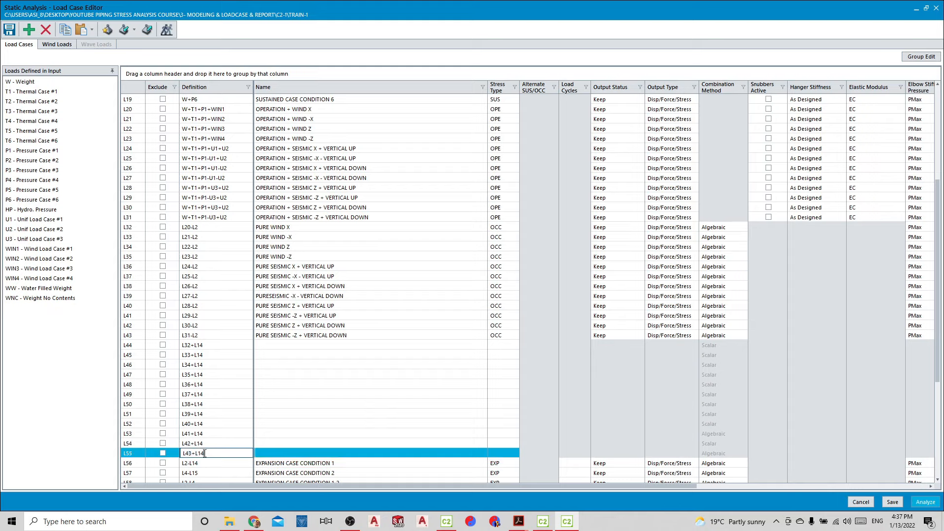
left_click(218, 433)
Name combination L44 SUSTAIN + WIND X
left_click(314, 347)
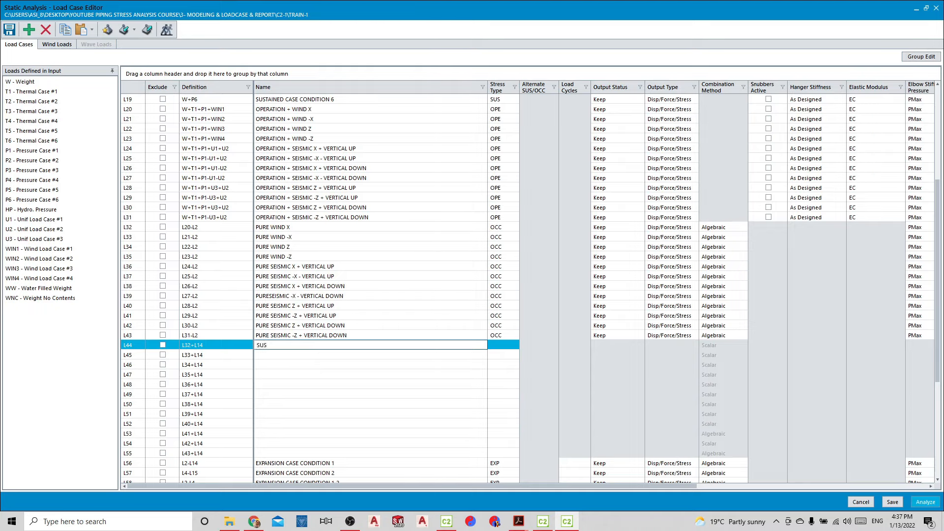
type("SUSTAINED")
type("WIN")
type("D X")
key("Return")
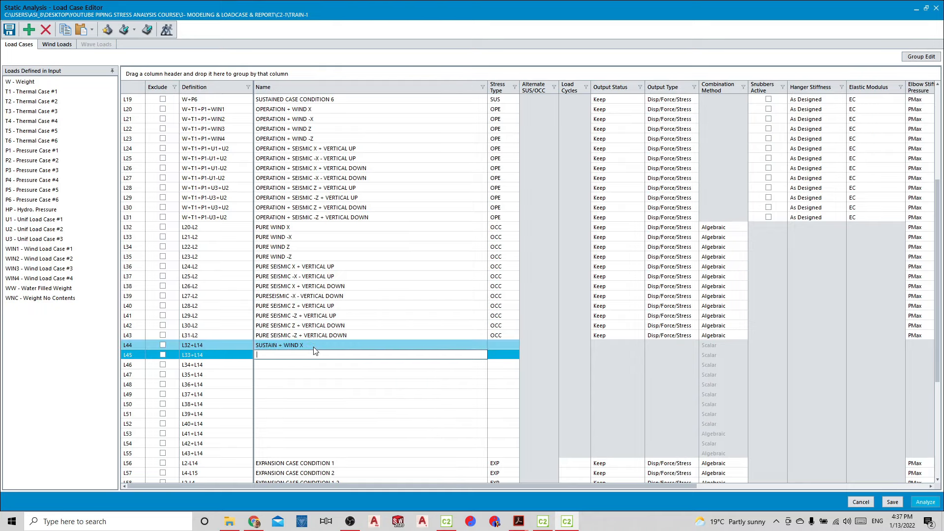
Copy the OPERATION + WIND -X, Z and -Z names of cases L21 to L23 into combinations L45 to L47
scroll(358, 143, "up", 1)
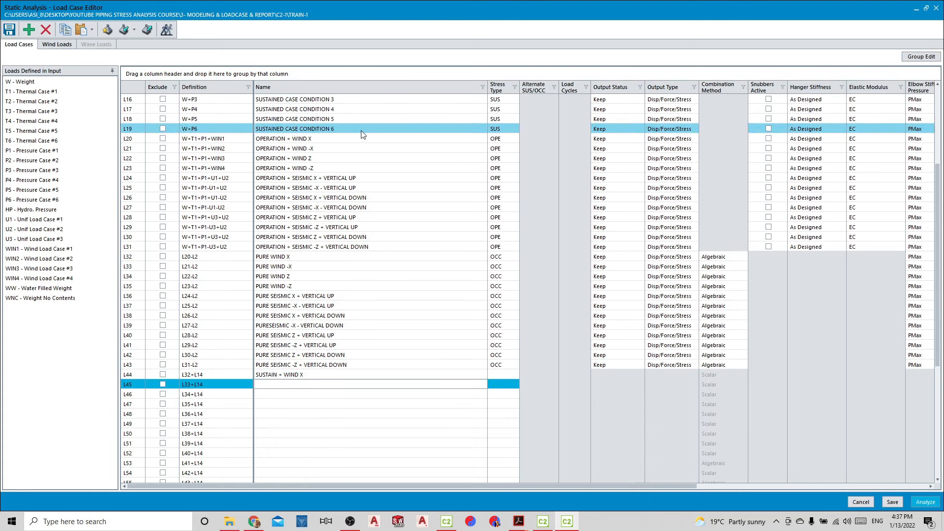
left_click(345, 147)
key("ctrl+c")
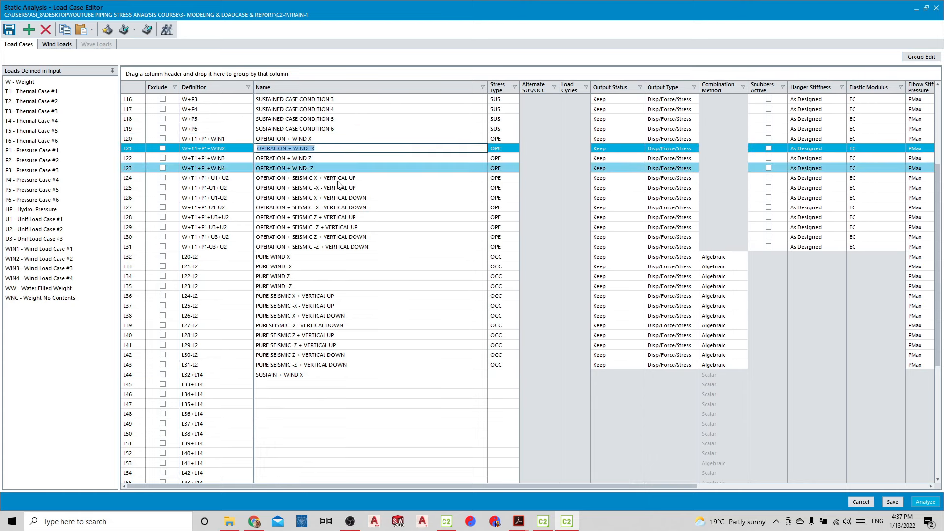
left_click(288, 383)
key("ctrl+v")
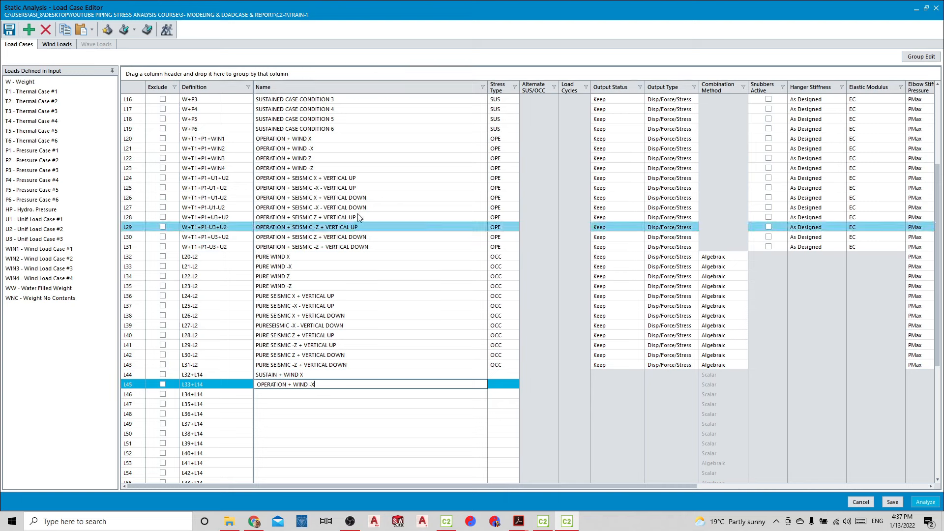
left_click(344, 157)
key("ctrl+c")
left_click(295, 394)
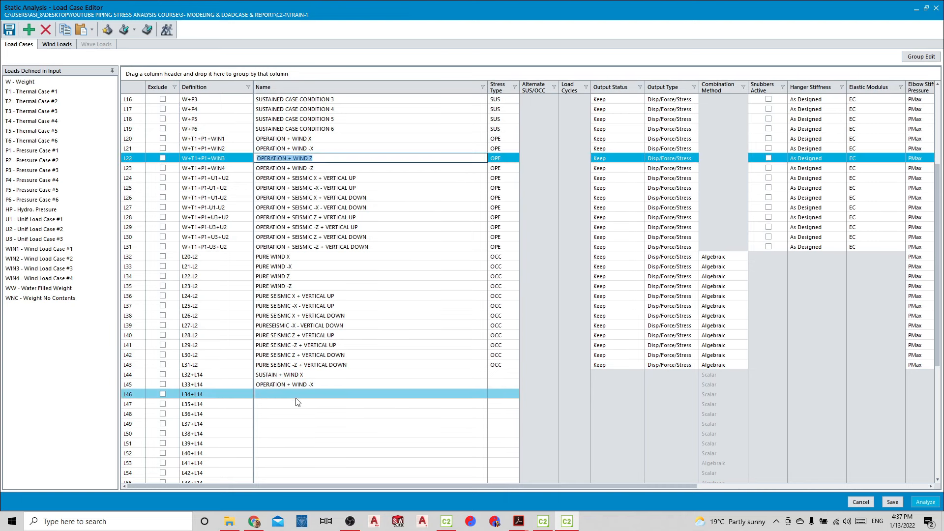
key("ctrl+v")
left_click(335, 167)
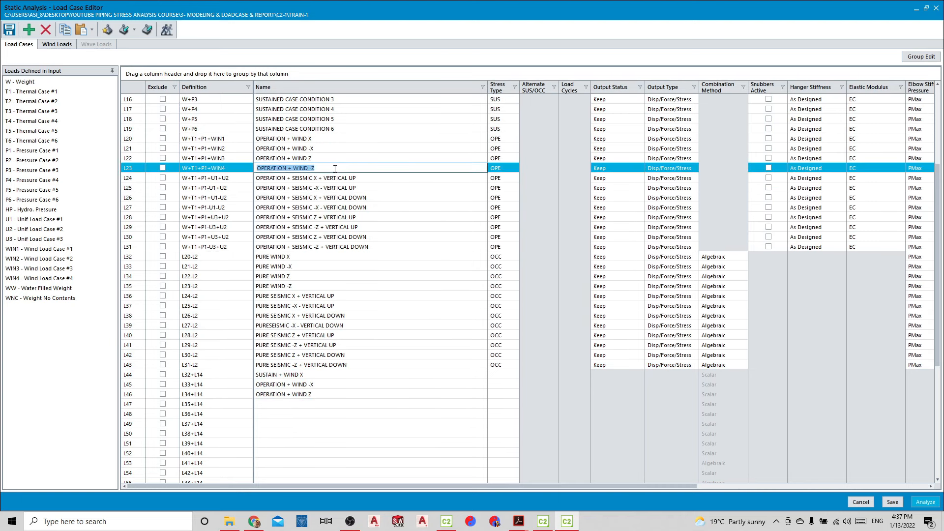
key("ctrl+c")
left_click(315, 402)
key("ctrl+v")
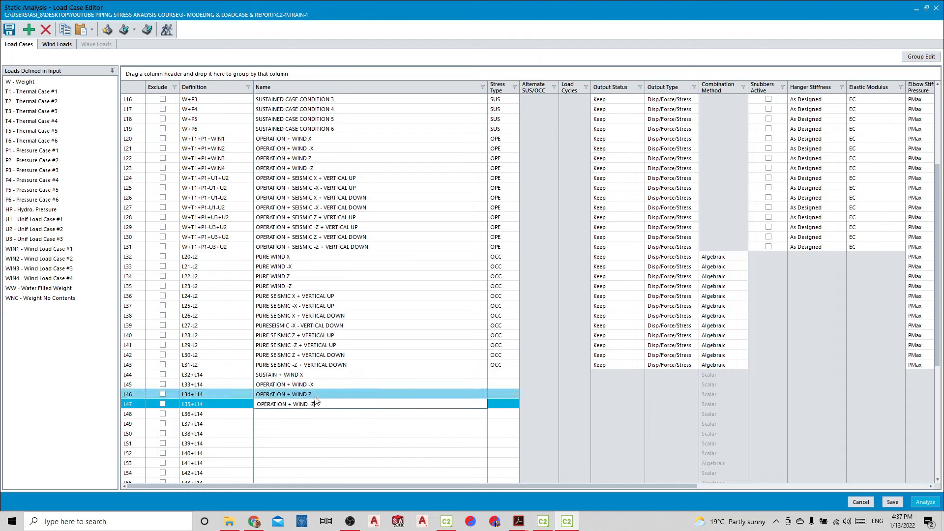
Replace OPERATION with SUSTAIN in the names of wind combinations L45, L46 and L47
left_click(310, 385)
left_click(290, 385)
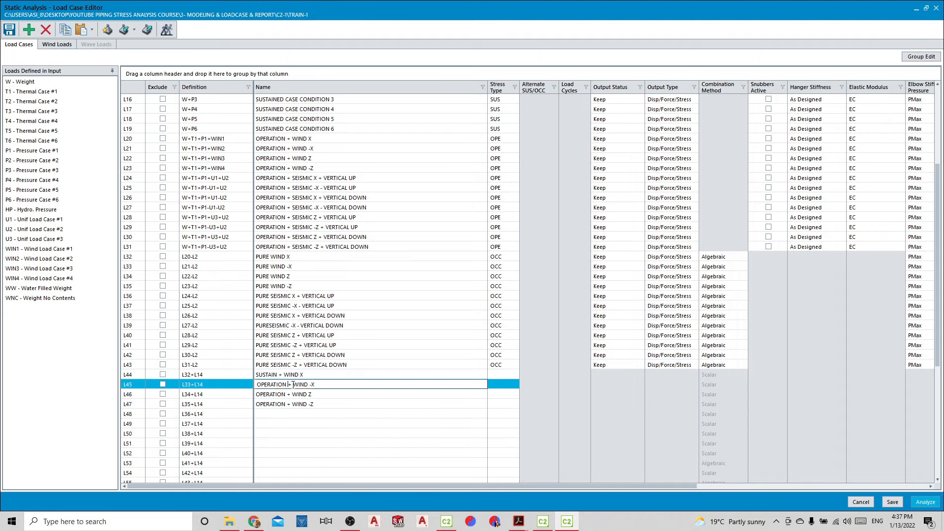
left_click(279, 374)
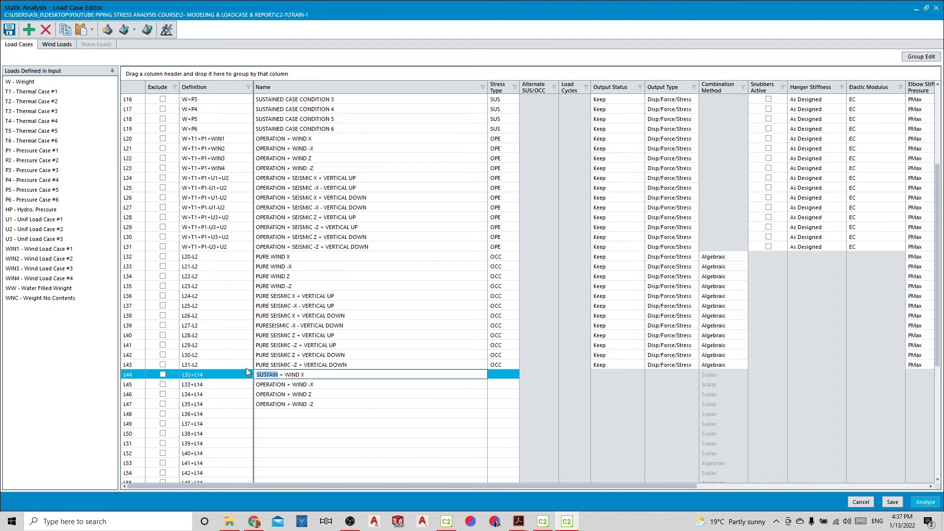
left_click(279, 384)
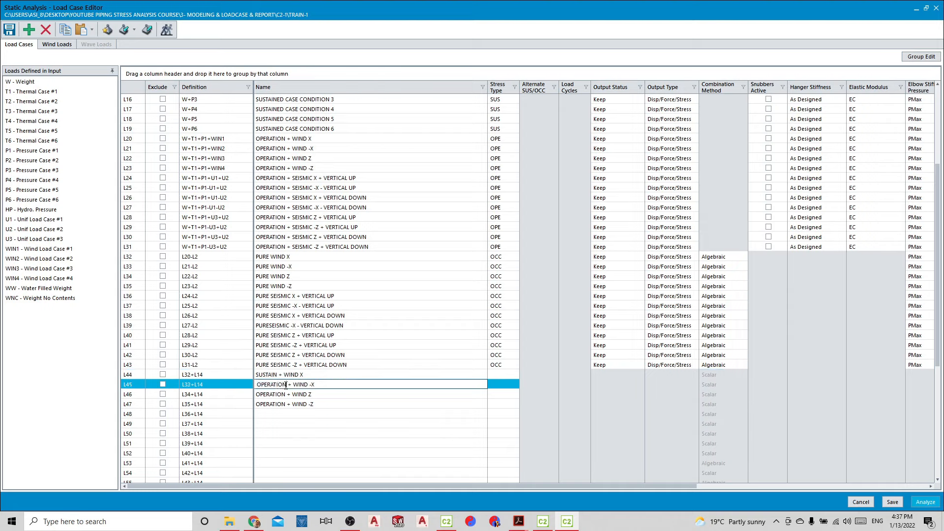
double_click(275, 385)
type("SUSTAIN")
left_click(286, 394)
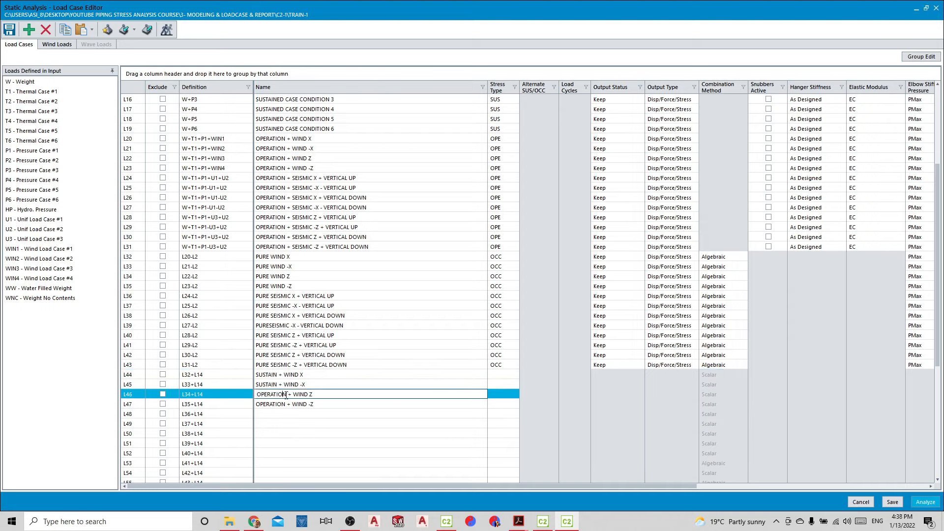
type("SUSTAIN")
left_click(271, 404)
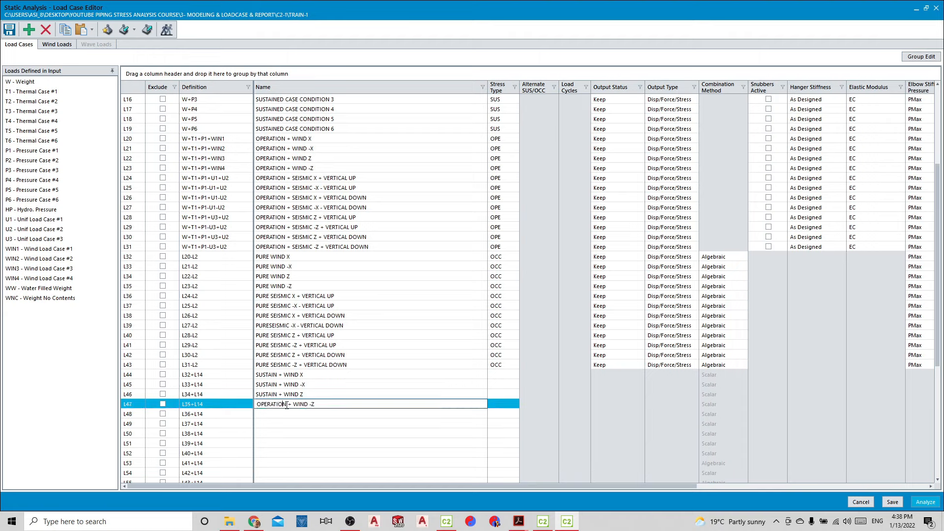
double_click(270, 404)
type("SUSTAIN")
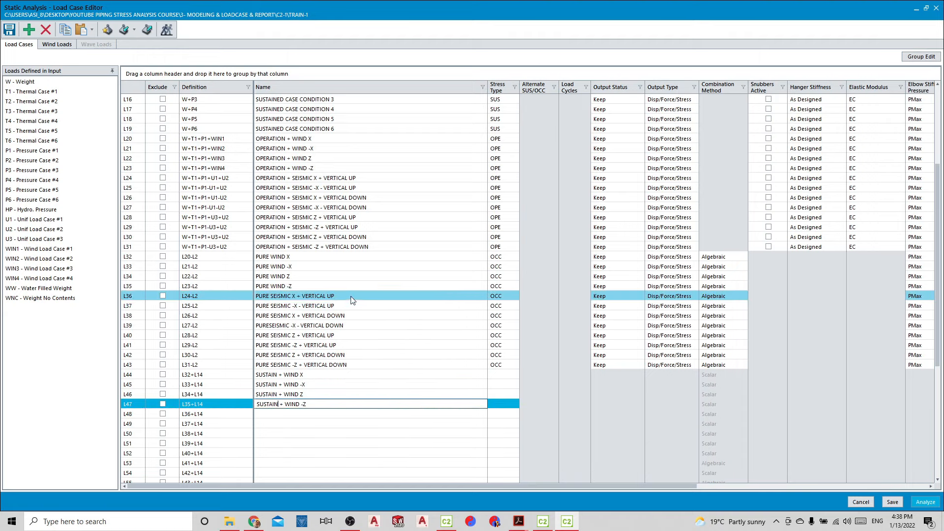
Copy the seismic X and -X VERTICAL UP names of cases L24 and L25 into combinations L48 and L49
left_click(381, 180)
key("ctrl+c")
left_click(320, 414)
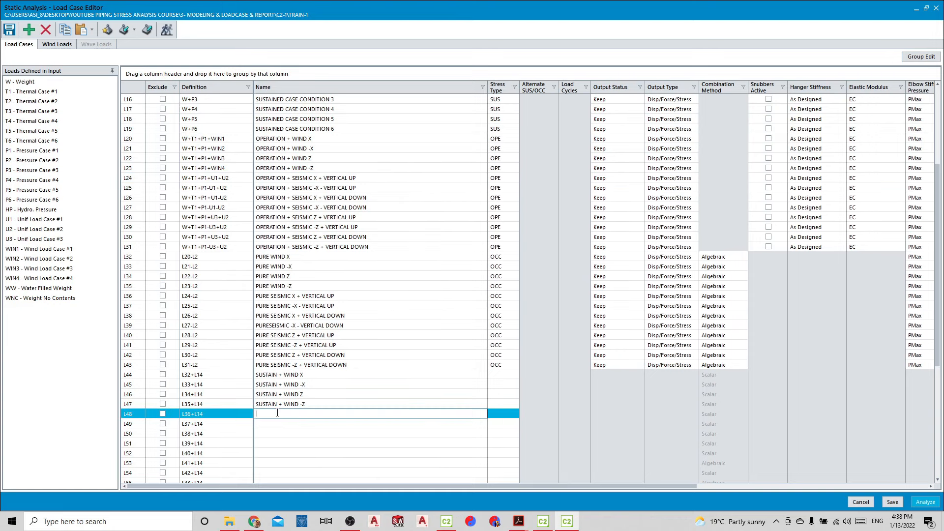
key("ctrl+v")
left_click(364, 190)
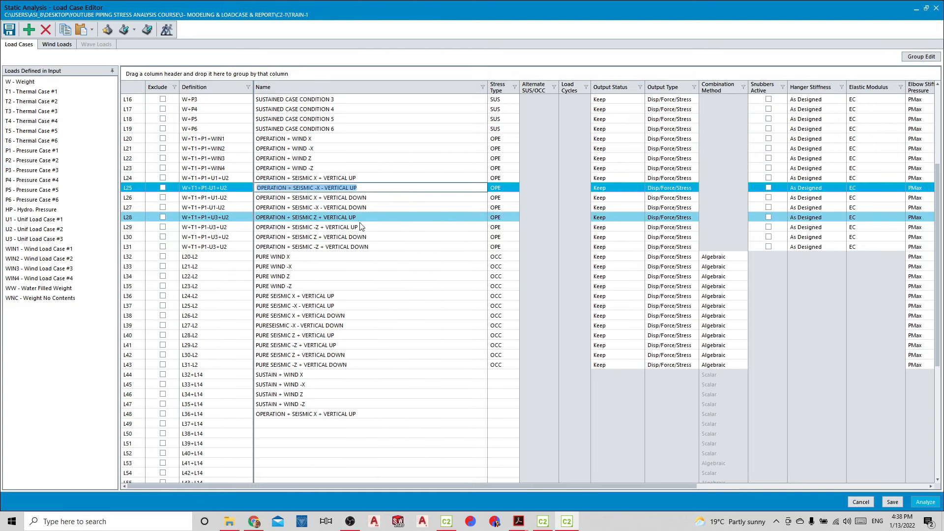
key("ctrl+c")
left_click(304, 424)
key("ctrl+v")
Copy the seismic X and -X VERTICAL DOWN names of cases L26 and L27 into combinations L50 and L51
left_click(372, 198)
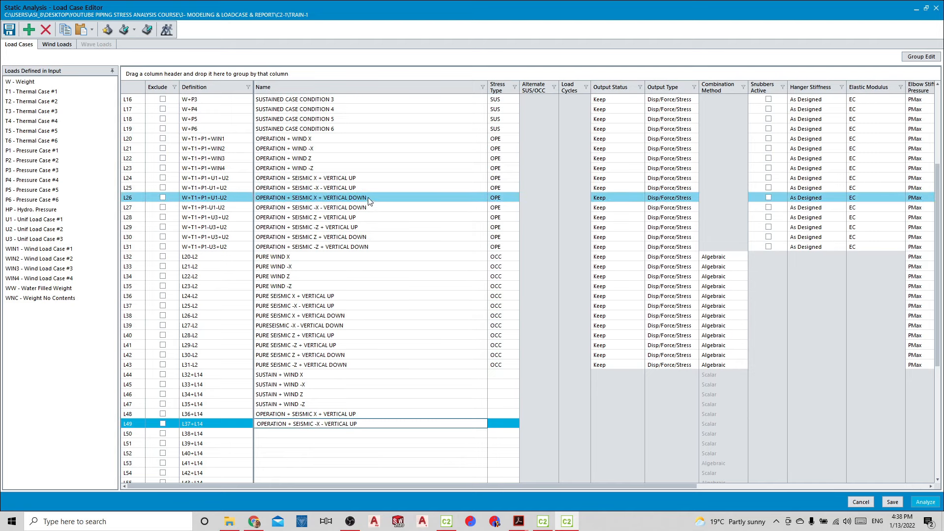
key("ctrl+c")
left_click(314, 433)
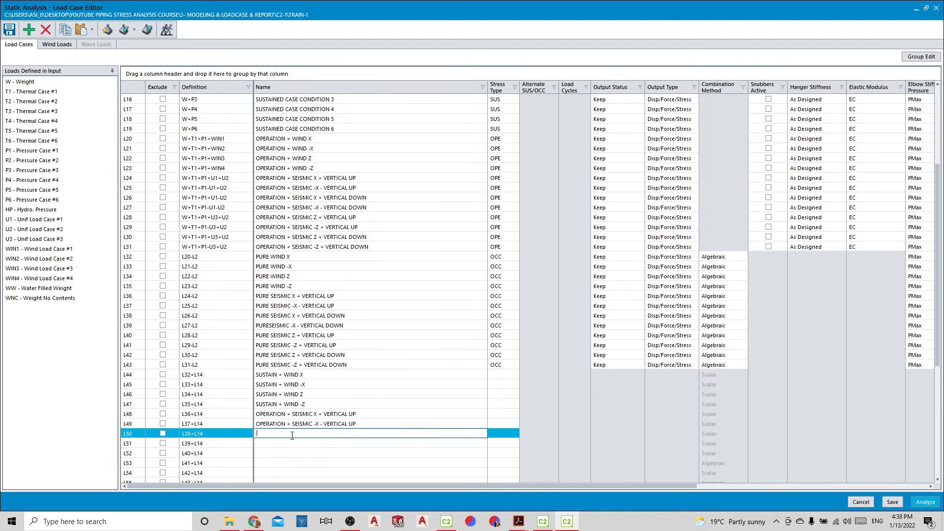
key("ctrl+v")
left_click(381, 207)
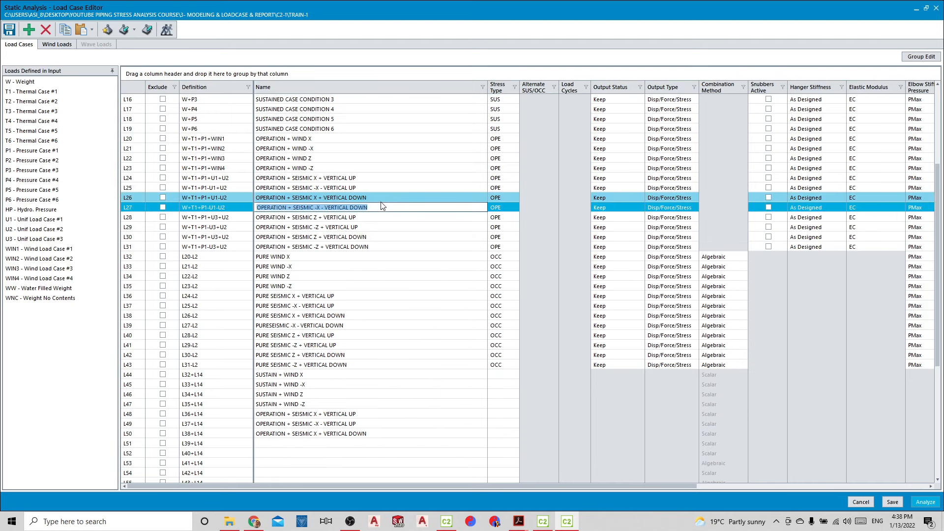
key("ctrl+c")
left_click(305, 443)
key("ctrl+v")
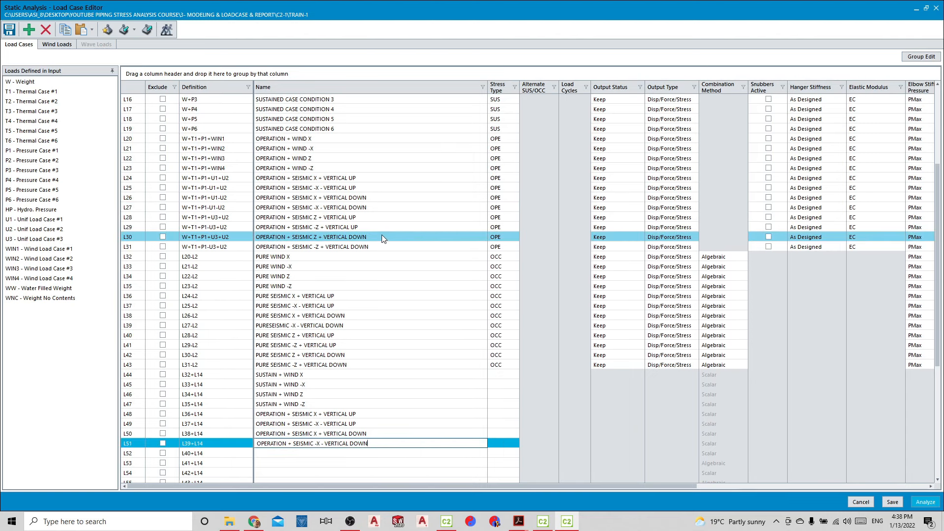
Copy the seismic Z and -Z VERTICAL UP names of cases L28 and L29 into combinations L52 and L53
left_click(381, 216)
key("ctrl+c")
left_click(344, 453)
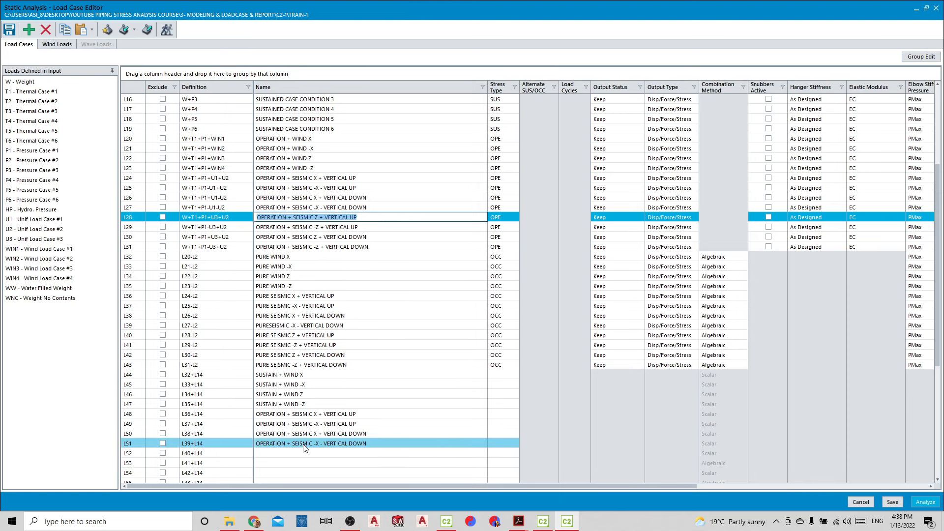
key("ctrl+v")
left_click(375, 227)
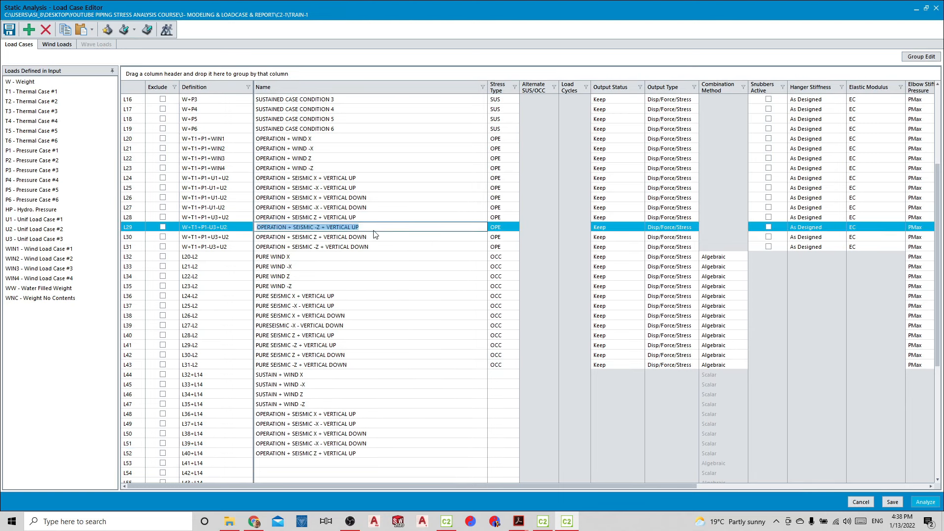
key("ctrl+c")
left_click(344, 463)
key("ctrl+v")
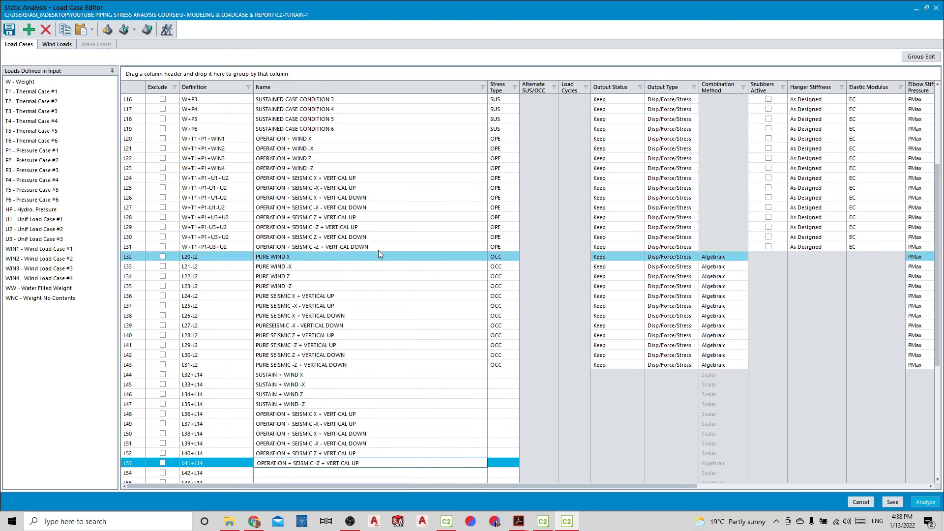
Copy the seismic Z and -Z VERTICAL DOWN names of cases L30 and L31 into combinations L54 and L55
left_click(374, 237)
key("ctrl+c")
left_click(291, 472)
key("ctrl+v")
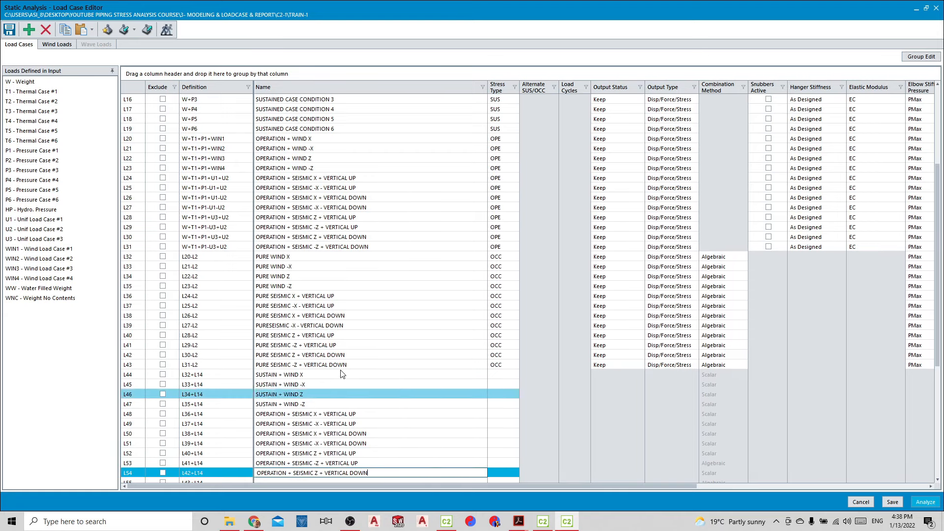
left_click(376, 247)
scroll(362, 293, "down", 1)
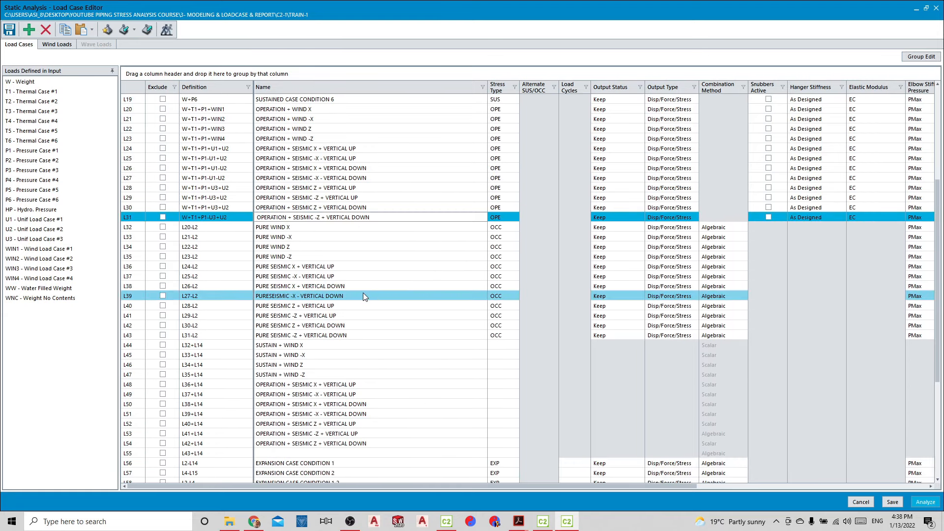
key("ctrl+c")
left_click(319, 452)
key("ctrl+v")
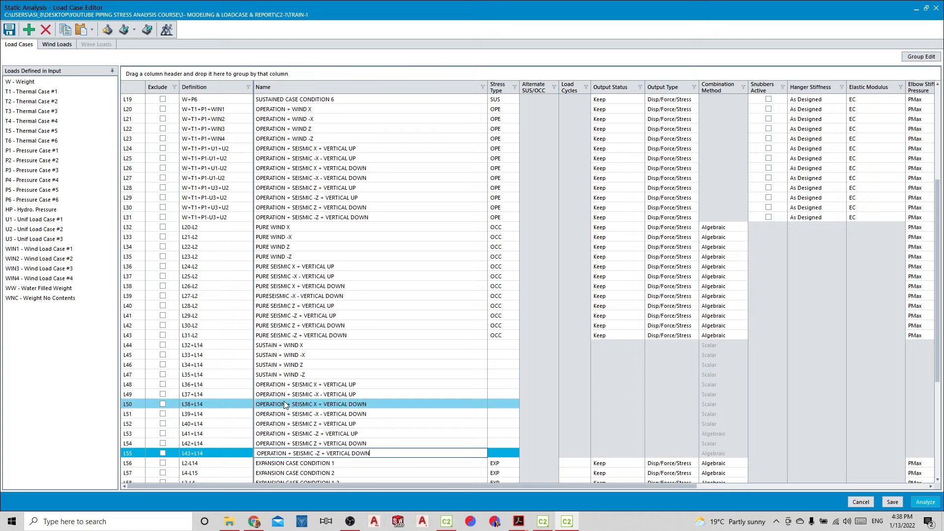
Replace OPERATION with SUSTAIN in the names of the seismic X and -X VERTICAL UP combinations L48 and L49
left_click(281, 375)
left_click(285, 385)
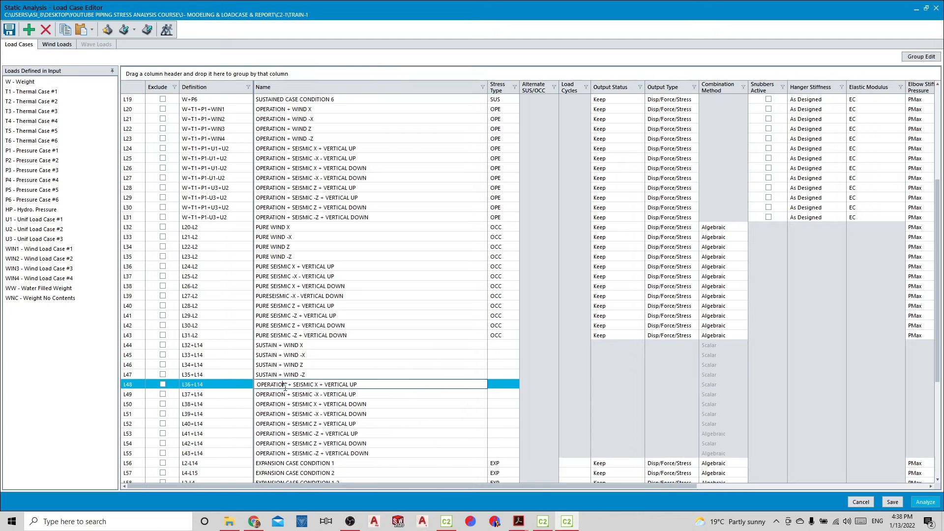
type("SUSTAIN")
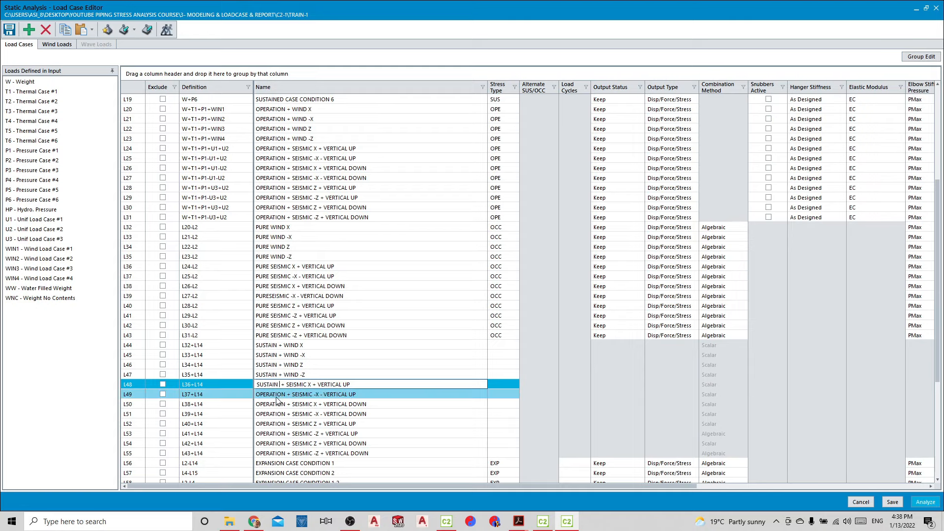
left_click(286, 394)
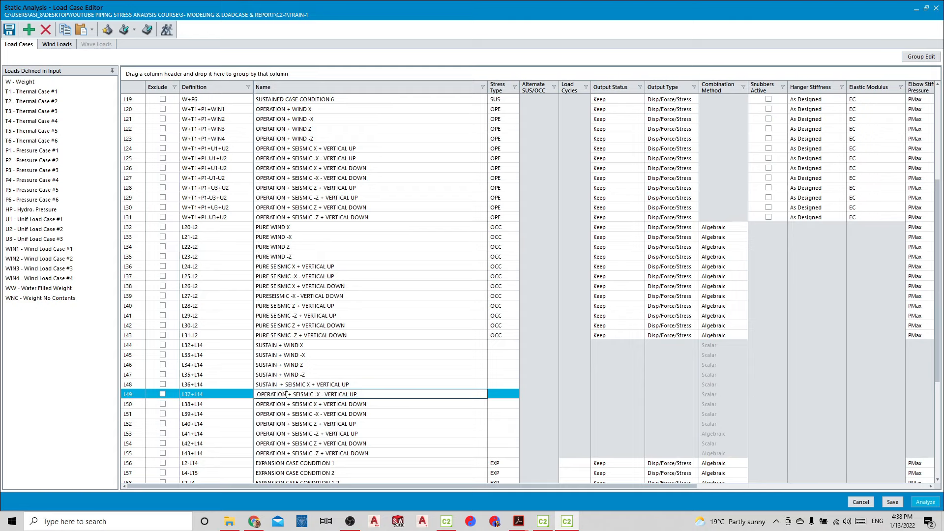
type("SUSTAIN")
Replace OPERATION with SUSTAIN in the names of the seismic X and -X VERTICAL DOWN combinations L50 and L51
left_click(284, 404)
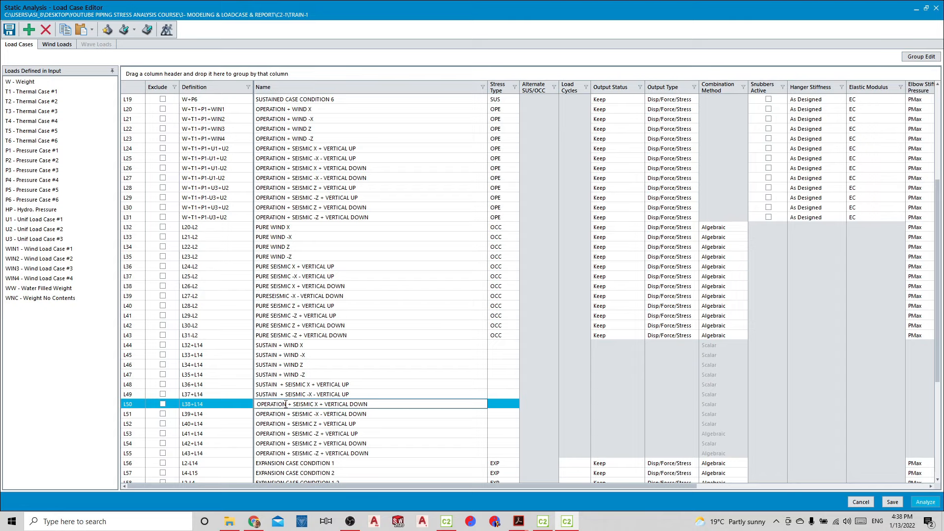
double_click(286, 404)
type("SUSTAIN")
left_click(284, 414)
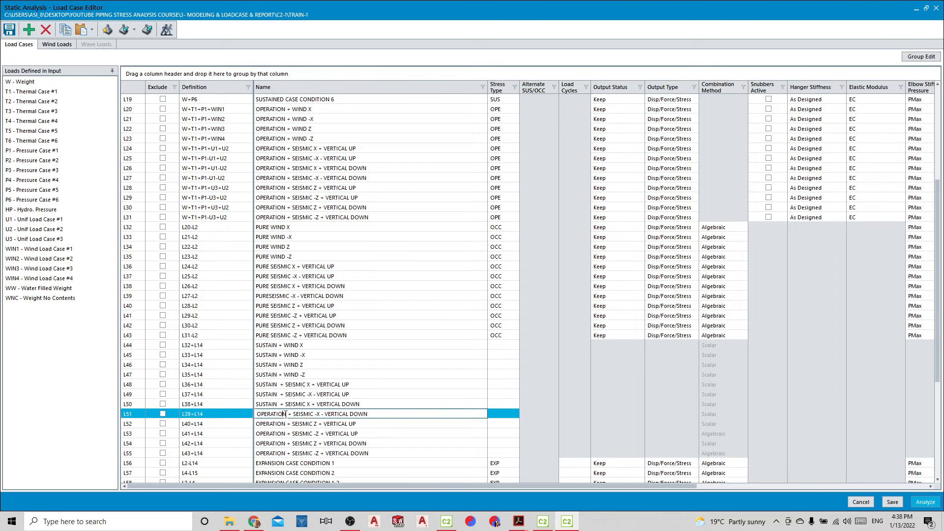
double_click(284, 414)
type("SUSTAIN")
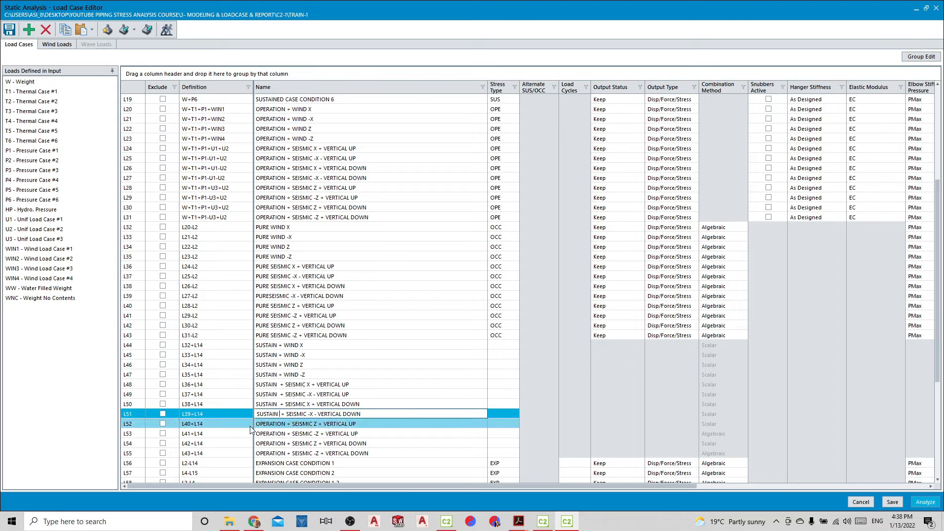
Replace OPERATION with SUSTAIN in the names of the seismic Z and -Z VERTICAL UP combinations L52 and L53
left_click(285, 423)
type("SUSTAIN")
left_click(287, 434)
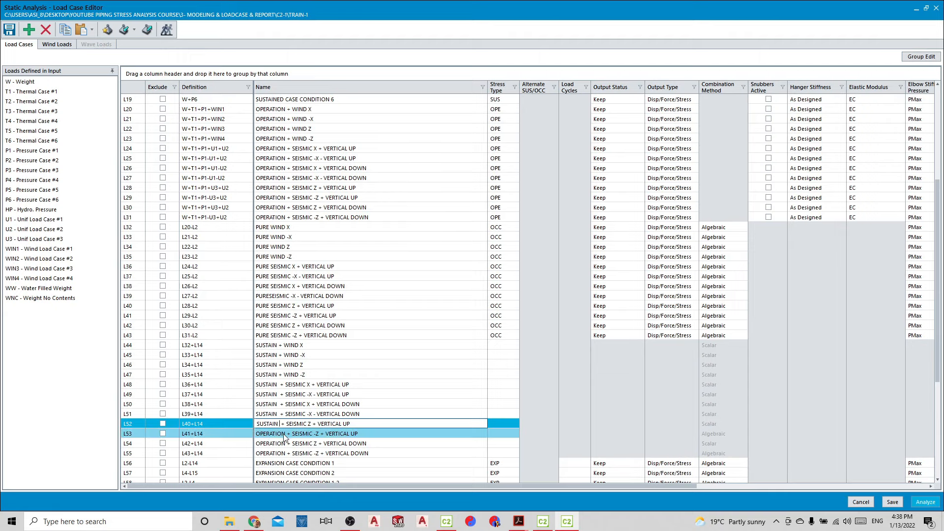
type("SUSTAIN")
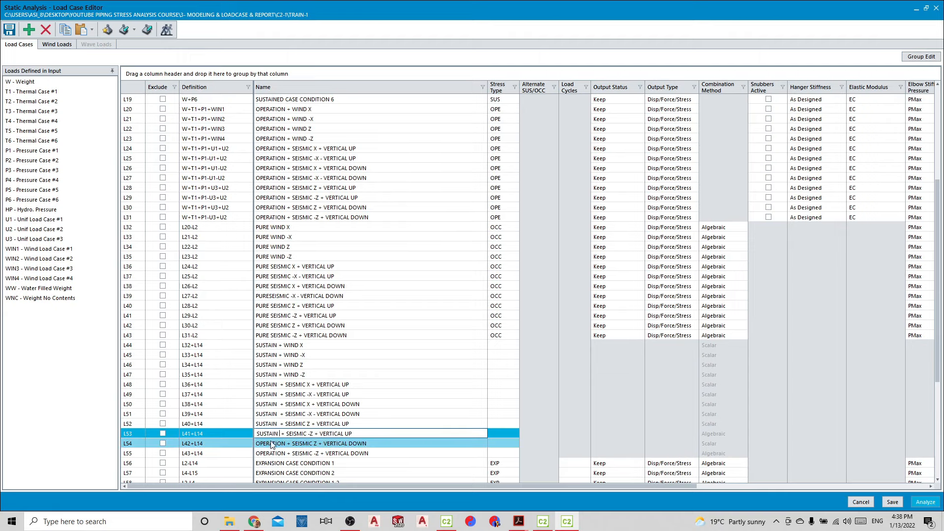
Replace OPERATION with SUSTAIN in the names of the seismic Z and -Z VERTICAL DOWN combinations L54 and L55
left_click(287, 444)
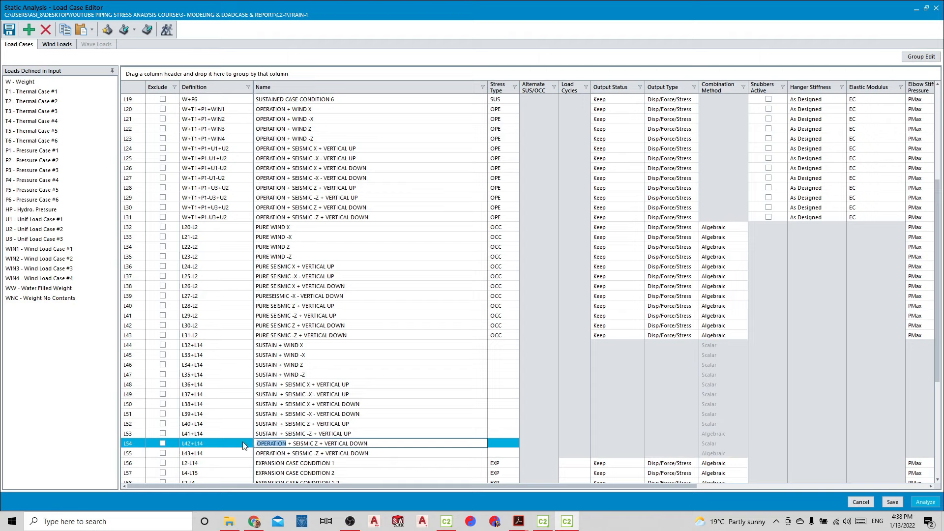
type("SUSTAIN")
left_click(287, 453)
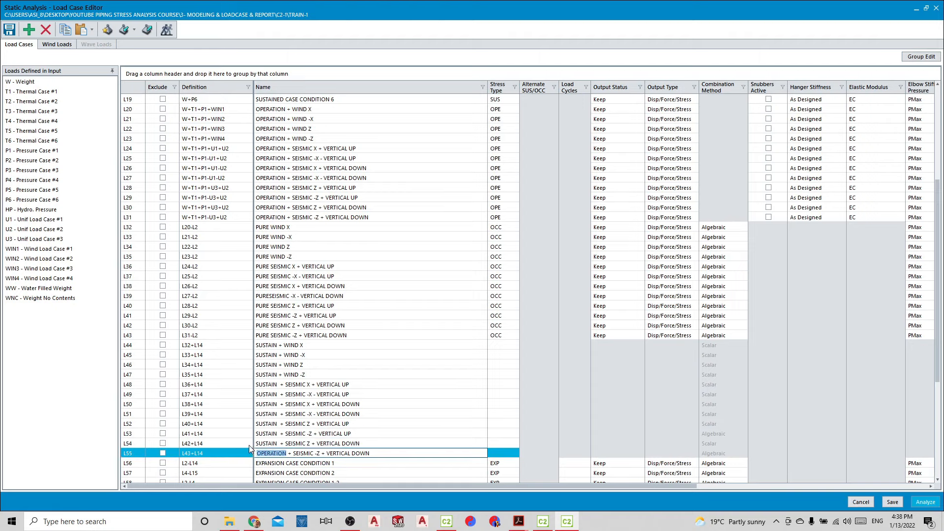
type("SUSTAIN")
Set the stress type of the SUSTAIN + WIND combinations L44 to L47 to OCC
left_click(515, 346)
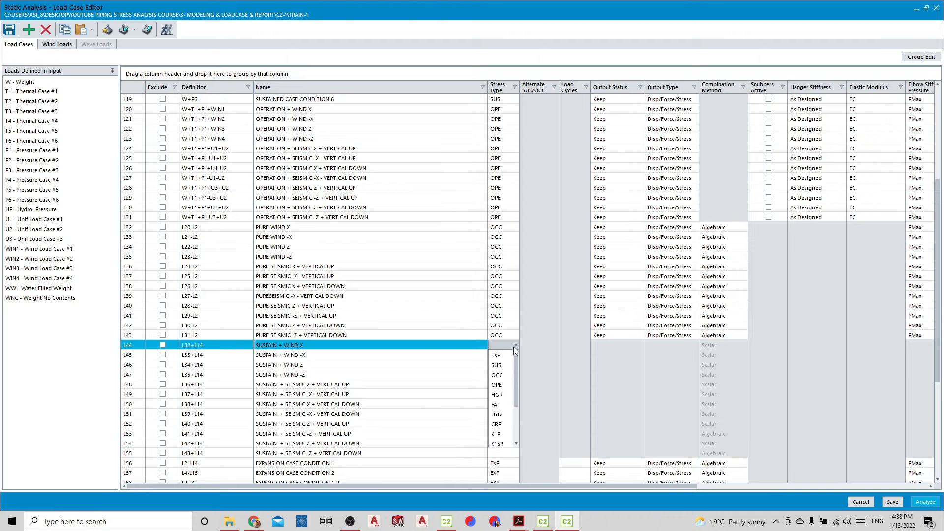
left_click(496, 374)
left_click(514, 355)
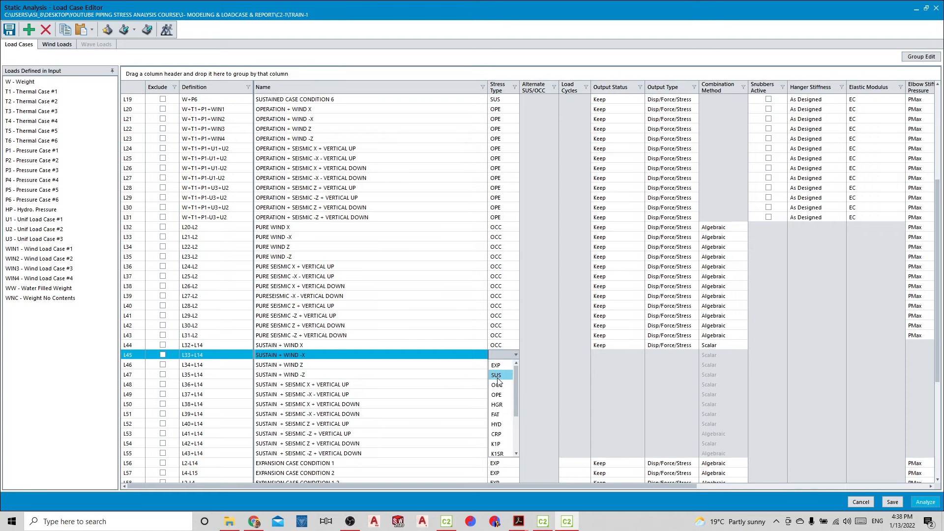
left_click(496, 384)
left_click(497, 364)
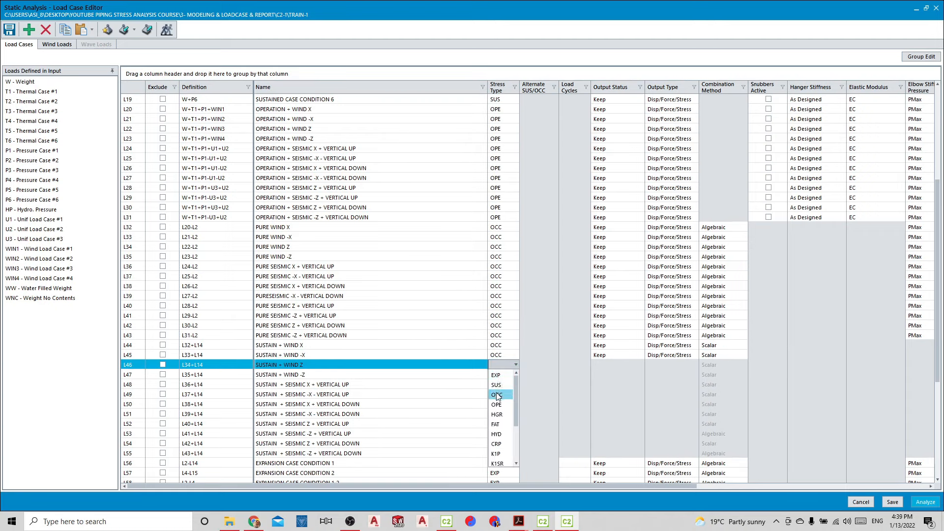
left_click(498, 396)
left_click(502, 375)
left_click(497, 405)
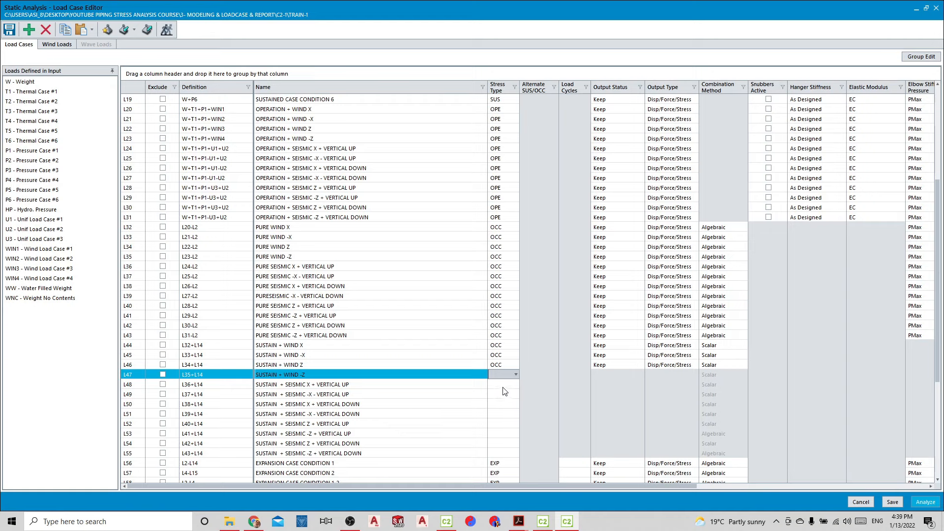
Set the stress type of the SUSTAIN + SEISMIC X and -X combinations L48 to L51 to OCC
left_click(503, 385)
left_click(496, 414)
left_click(498, 394)
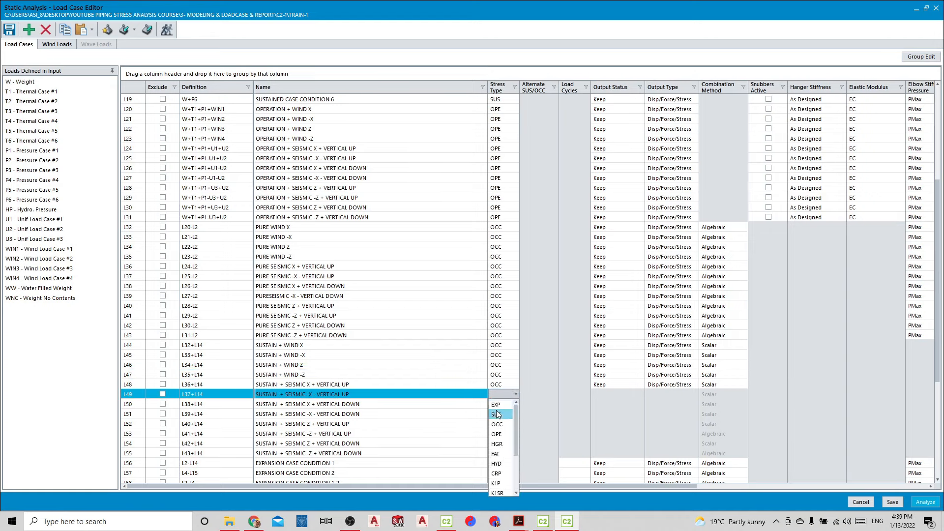
left_click(496, 423)
left_click(497, 404)
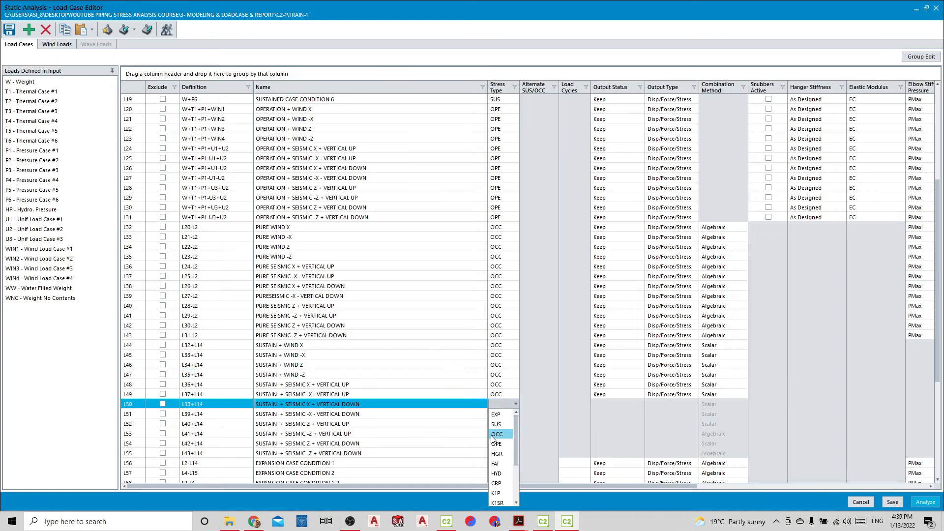
left_click(494, 436)
left_click(497, 414)
left_click(499, 444)
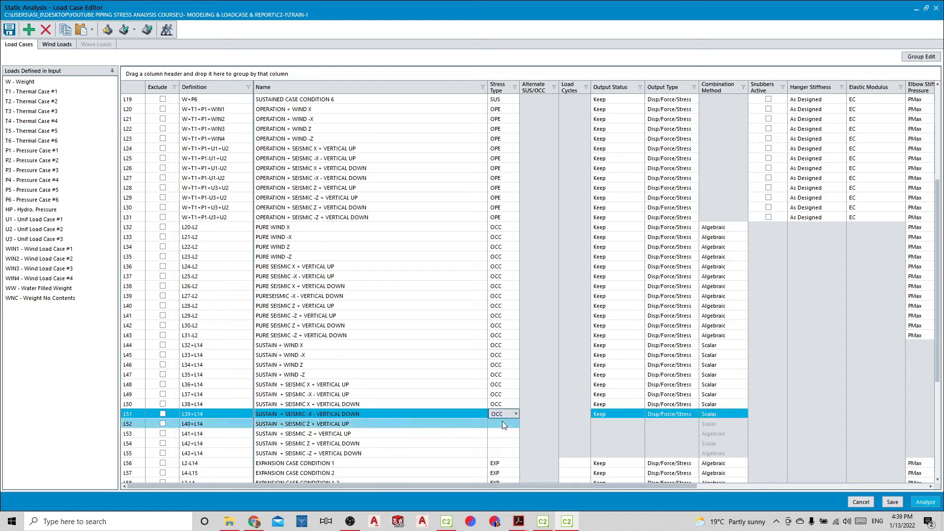
Set the stress type of the SUSTAIN + SEISMIC Z and -Z combinations L52 to L55 to OCC
left_click(502, 424)
left_click(498, 453)
left_click(501, 433)
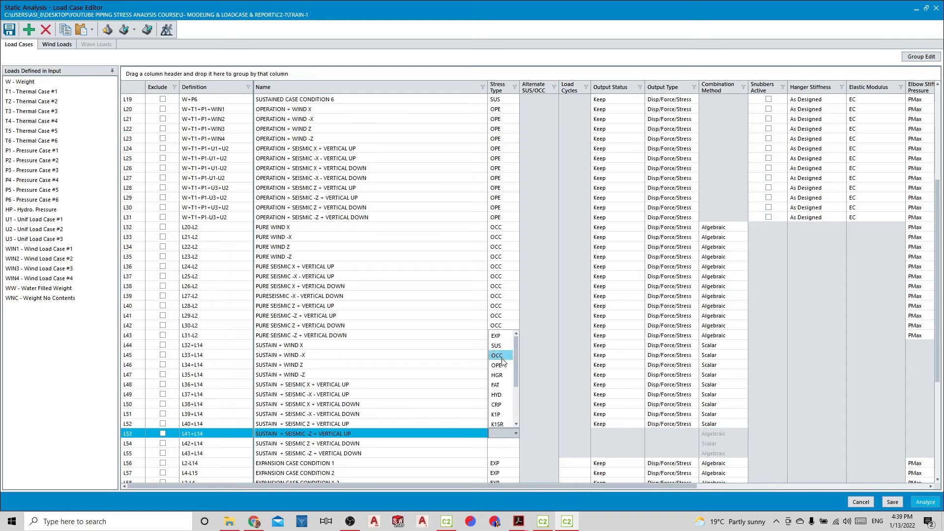
left_click(501, 359)
left_click(497, 443)
left_click(500, 443)
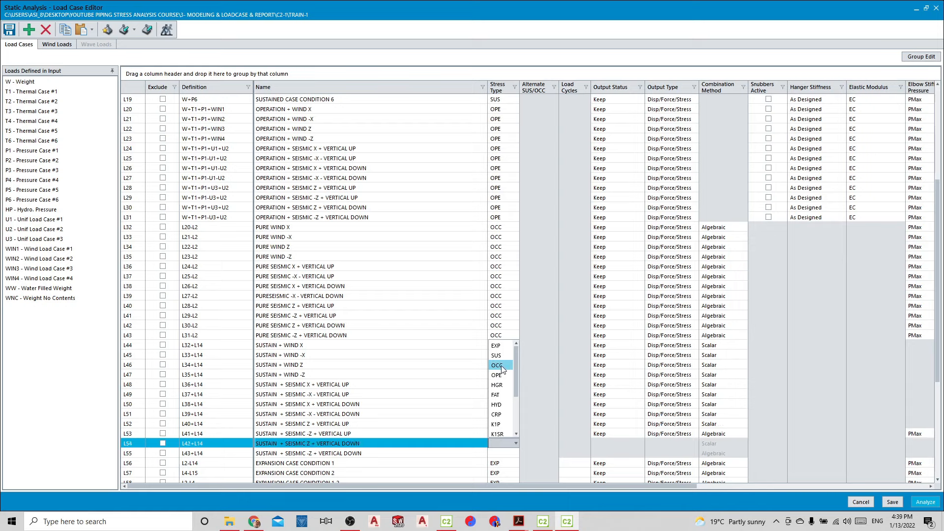
left_click(502, 366)
left_click(495, 453)
left_click(494, 453)
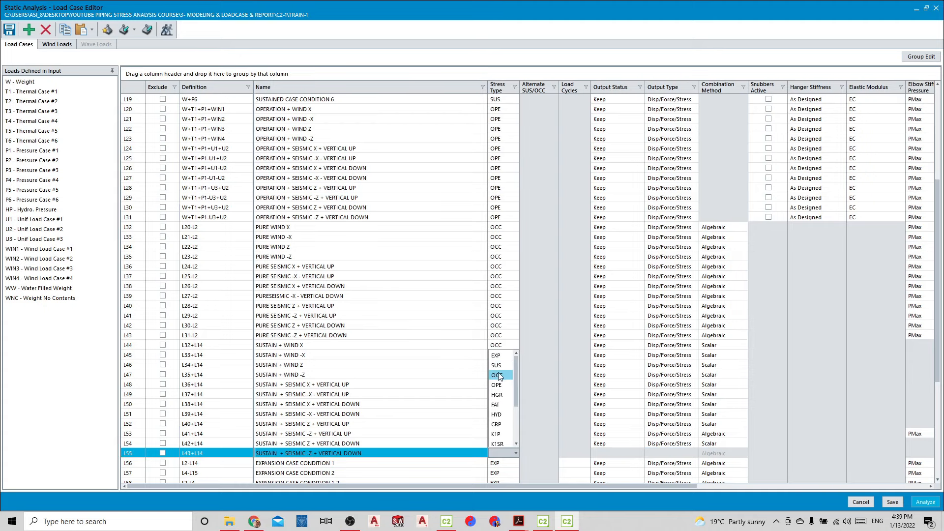
left_click(498, 375)
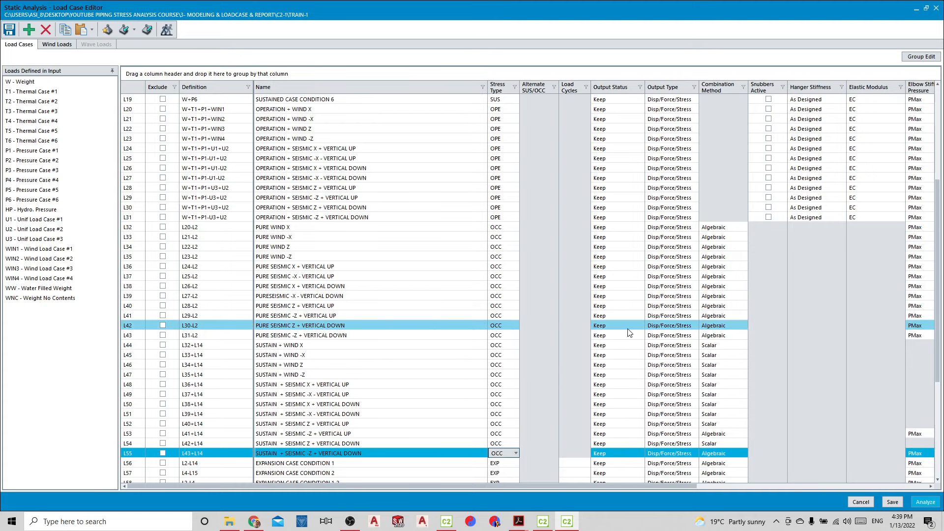
Set the combination method of the SUSTAIN + SEISMIC -Z + VERTICAL UP case L53 to Scalar
left_click(727, 433)
left_click(727, 433)
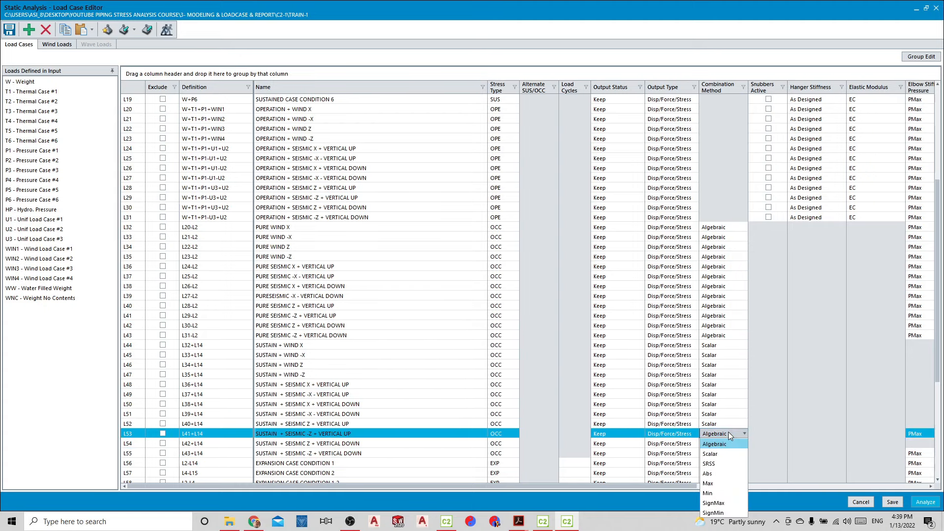
left_click(719, 452)
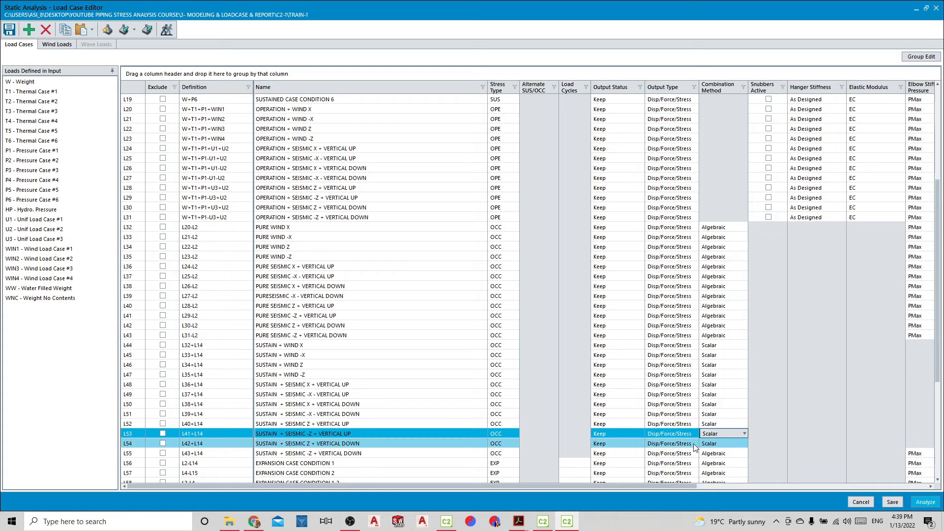
left_click(565, 395)
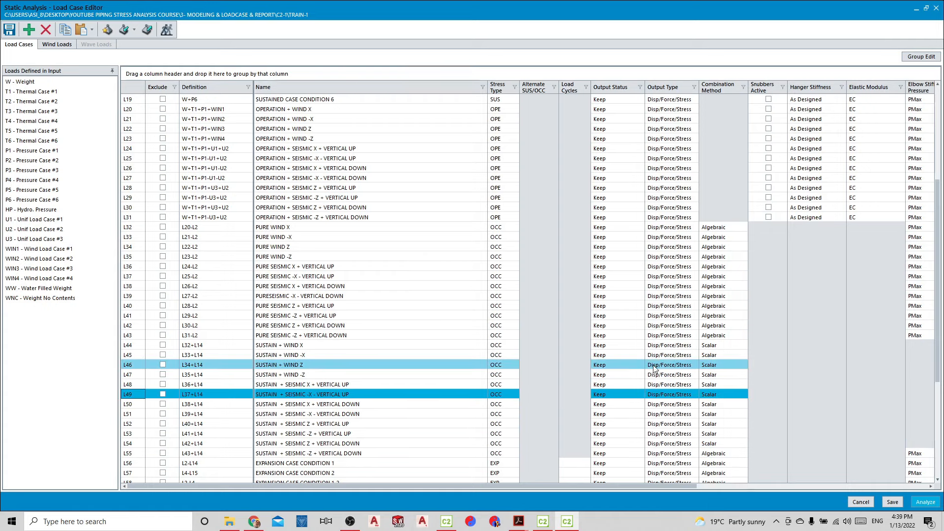
double_click(391, 226)
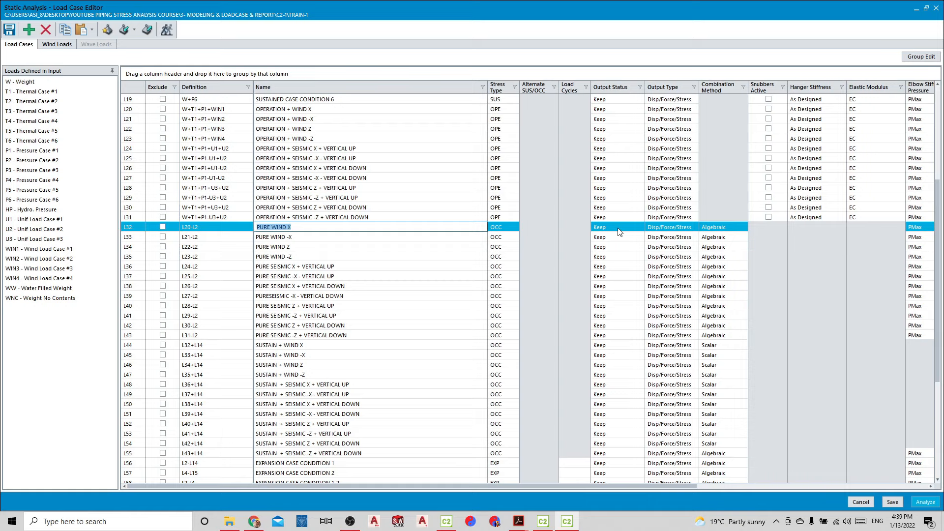
Set the output status of the four PURE WIND cases L32 to L35 to Suppress
left_click(618, 229)
left_click(619, 247)
left_click(624, 236)
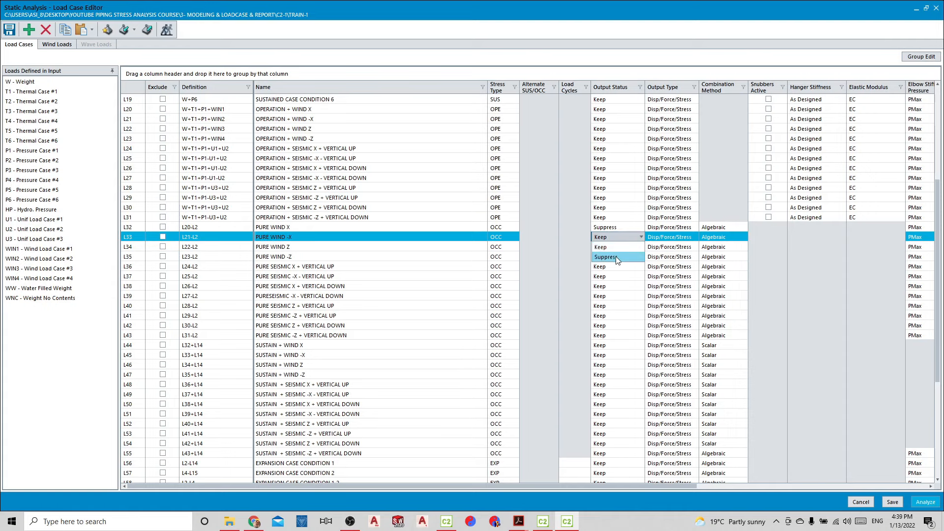
left_click(615, 256)
left_click(617, 246)
left_click(616, 265)
left_click(614, 258)
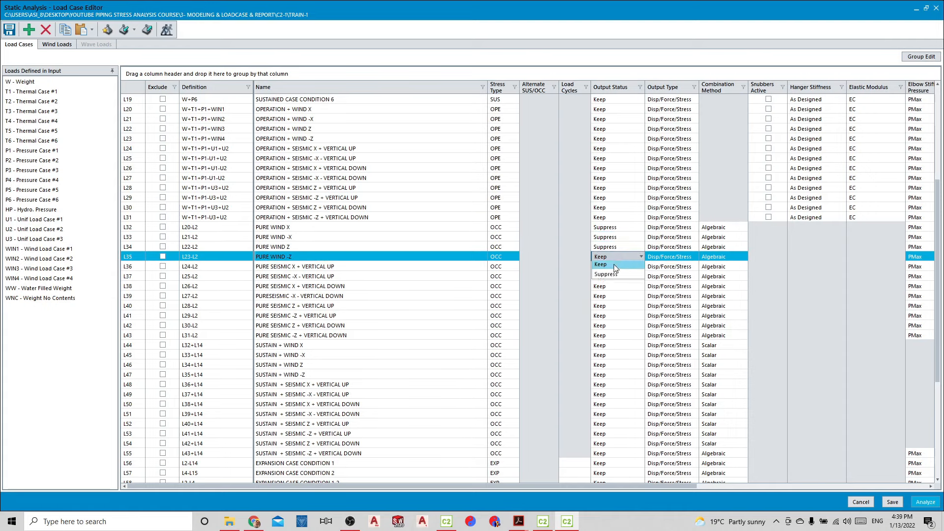
left_click(609, 277)
Set the output status of the PURE SEISMIC X and -X cases L36 to L39 to Suppress
left_click(608, 265)
left_click(610, 286)
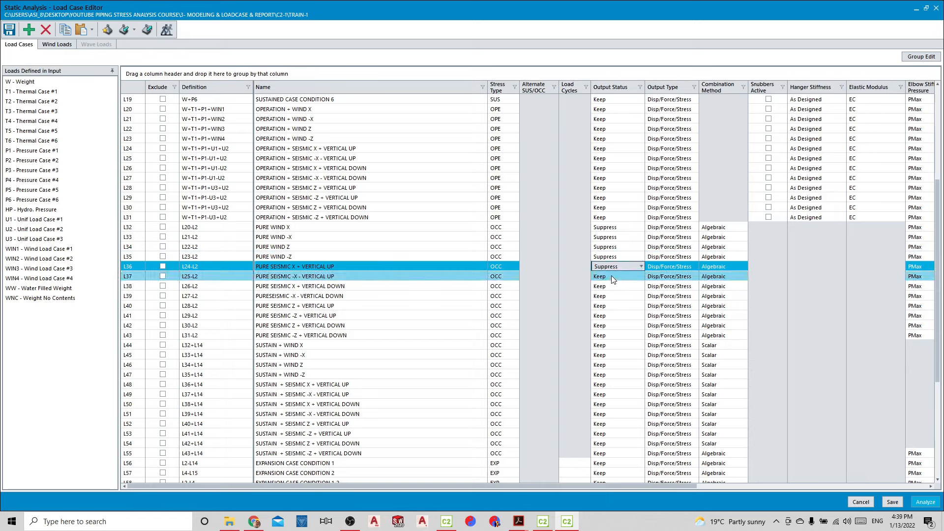
left_click(610, 277)
left_click(608, 296)
left_click(609, 286)
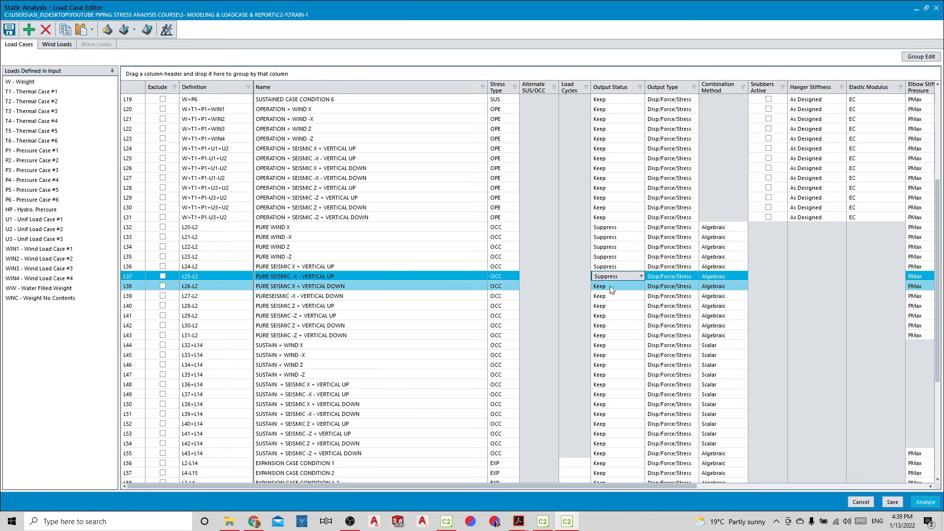
left_click(605, 306)
left_click(609, 296)
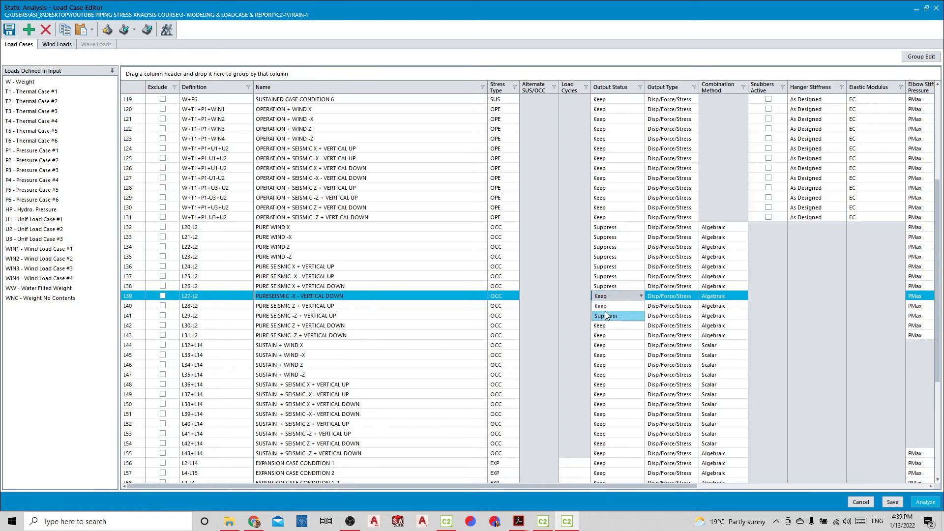
left_click(607, 316)
Set the output status of the PURE SEISMIC Z and -Z cases L40 to L43 to Suppress
left_click(609, 305)
left_click(610, 325)
left_click(611, 316)
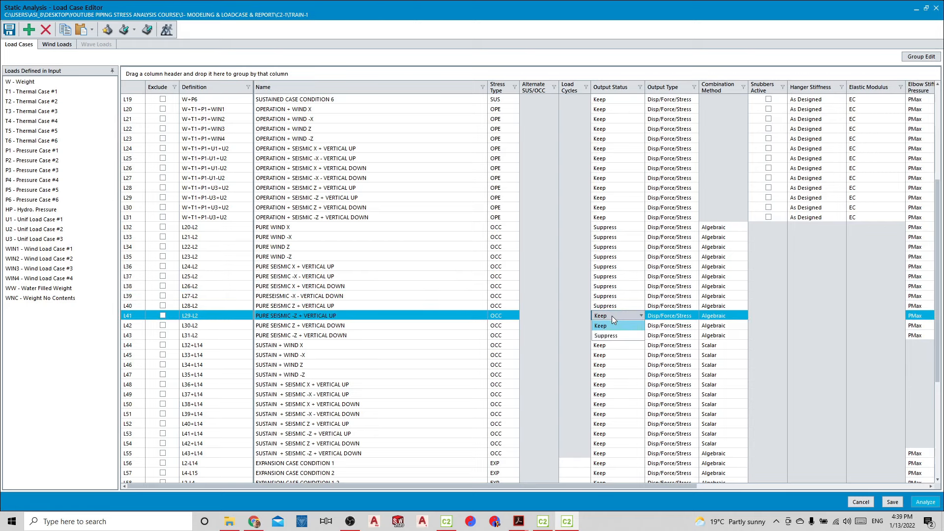
left_click(609, 335)
left_click(609, 325)
left_click(609, 345)
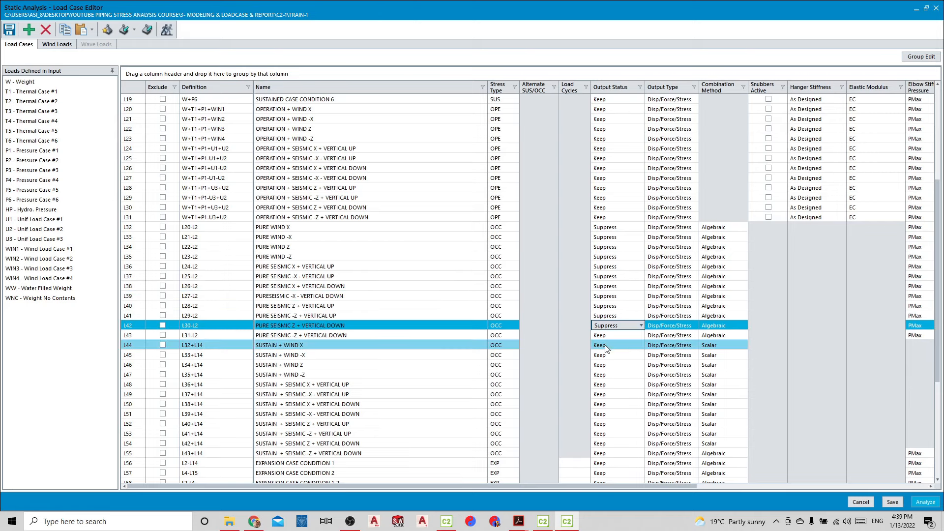
left_click(608, 335)
left_click(607, 348)
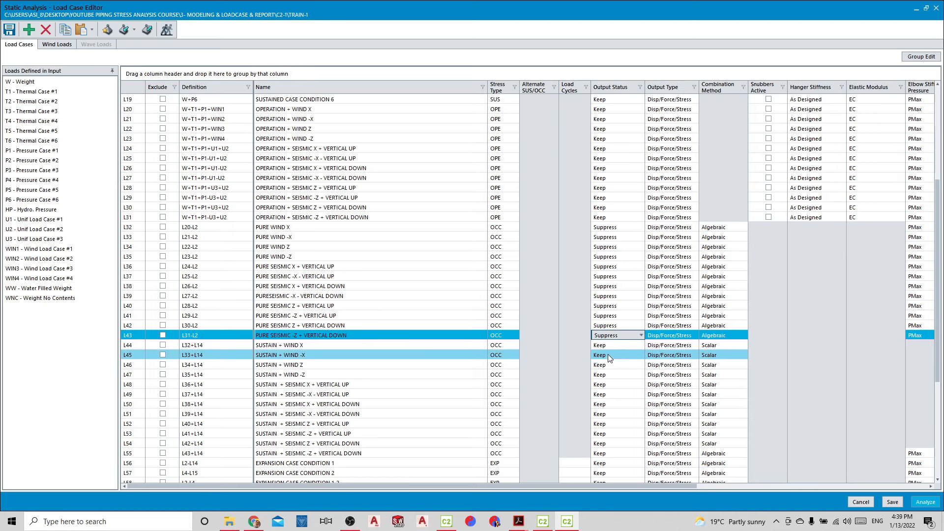
Set the output status of the alternate sustained stress cases L3, L5 and L7 to Suppress
scroll(512, 295, "up", 6)
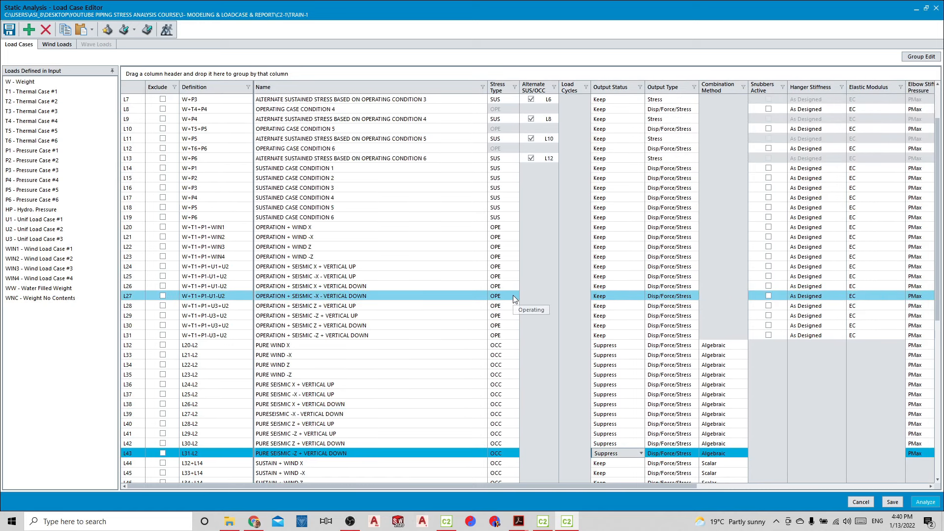
left_click(627, 119)
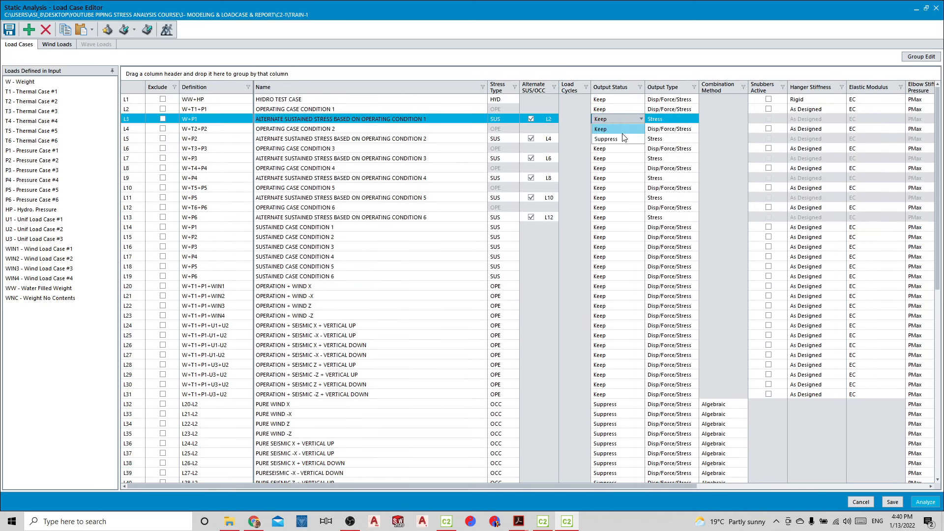
left_click(617, 138)
left_click(617, 139)
left_click(625, 159)
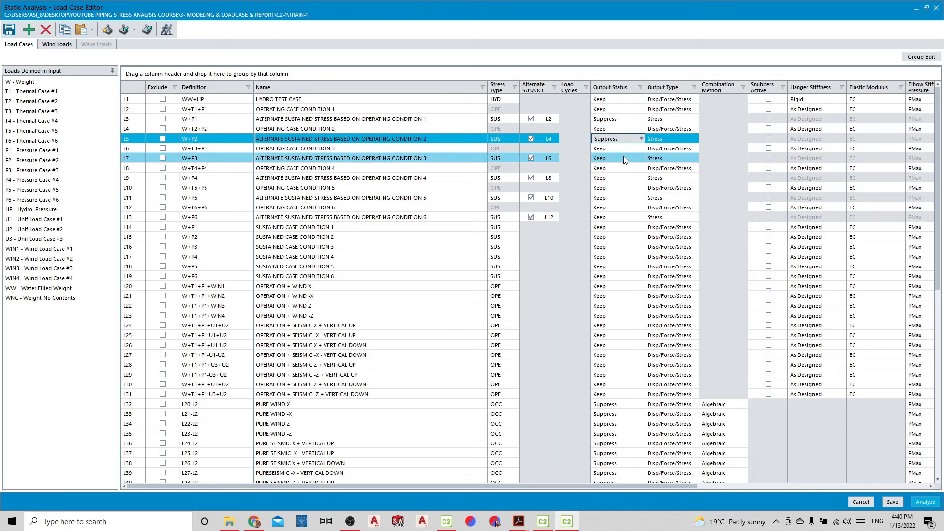
left_click(623, 156)
left_click(623, 157)
left_click(621, 178)
Set the output status of the alternate sustained stress cases L9, L11 and L13 to Suppress
left_click(620, 177)
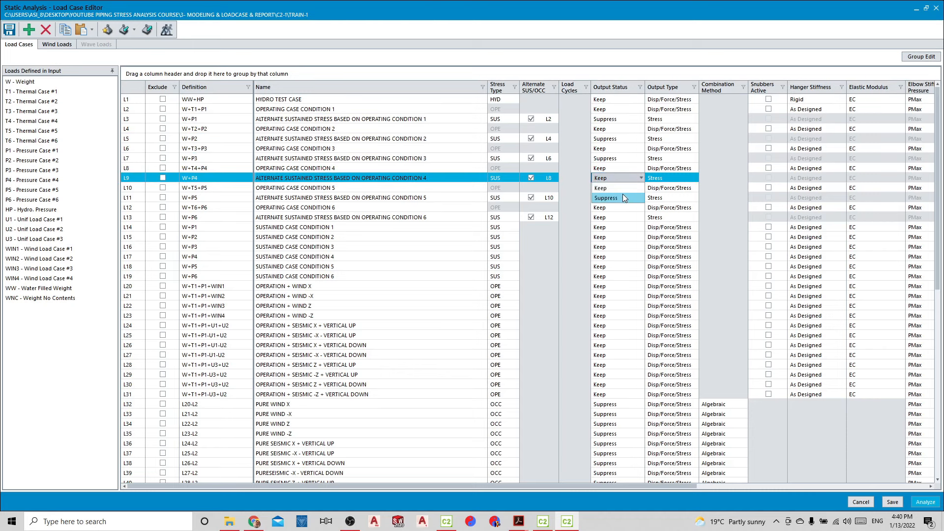
left_click(622, 197)
left_click(620, 198)
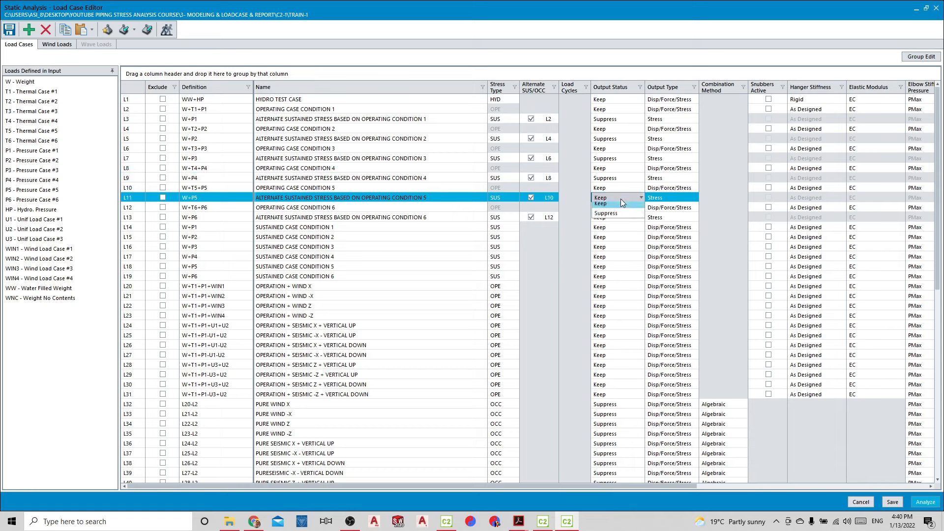
left_click(617, 215)
left_click(610, 237)
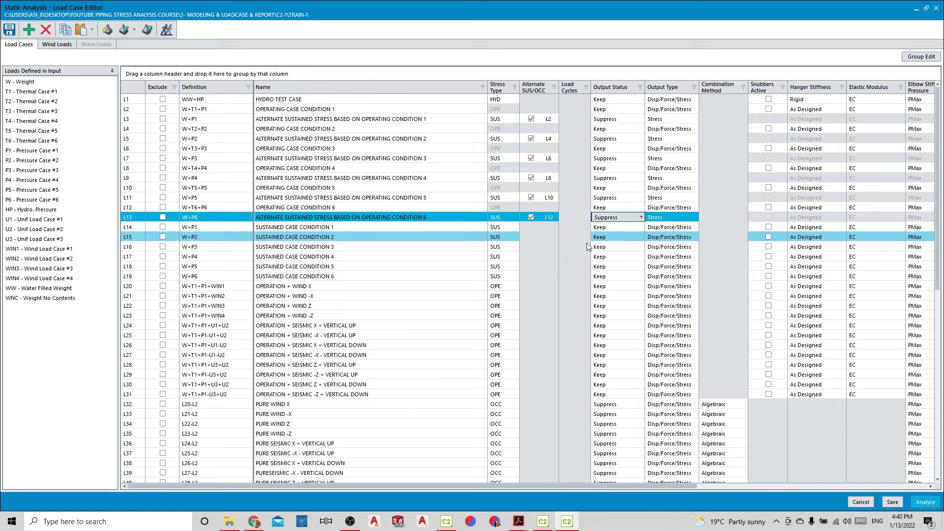
left_click(565, 241)
Set the flange analysis temperature to T1 for operating case L2 and T2 for operating case L4
scroll(607, 248, "down", 3)
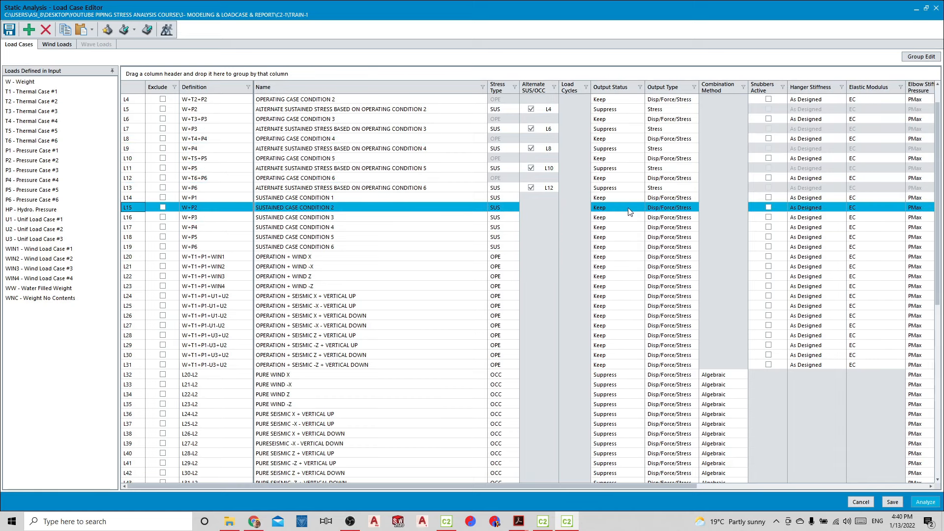
scroll(624, 208, "down", 10)
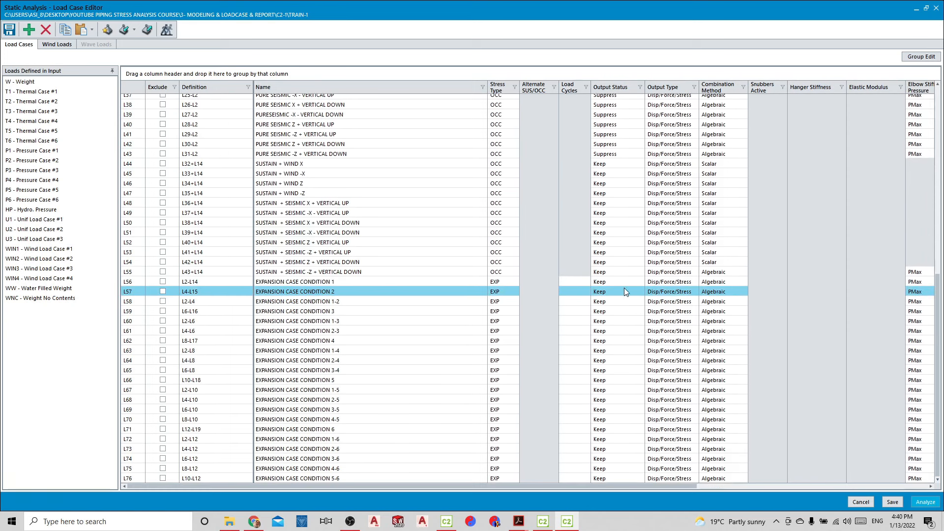
scroll(514, 286, "up", 3)
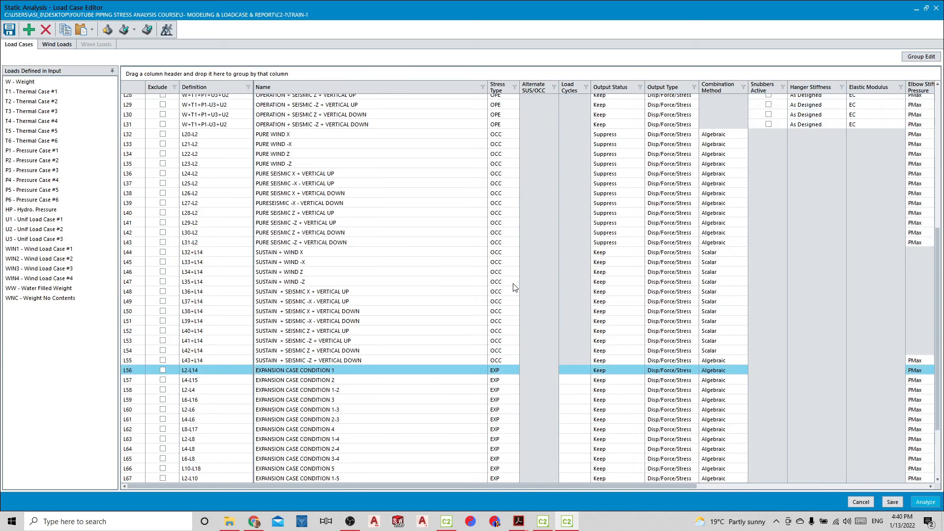
scroll(514, 286, "up", 9)
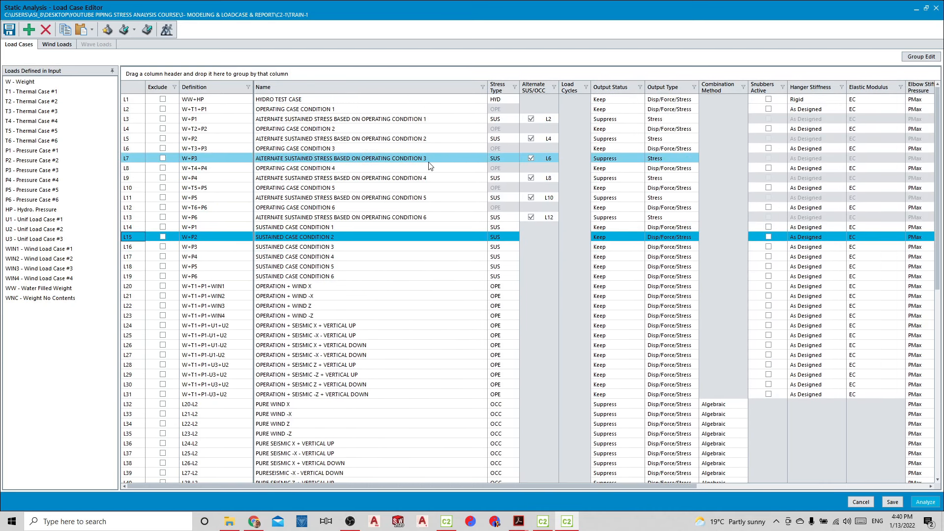
scroll(429, 167, "down", 1)
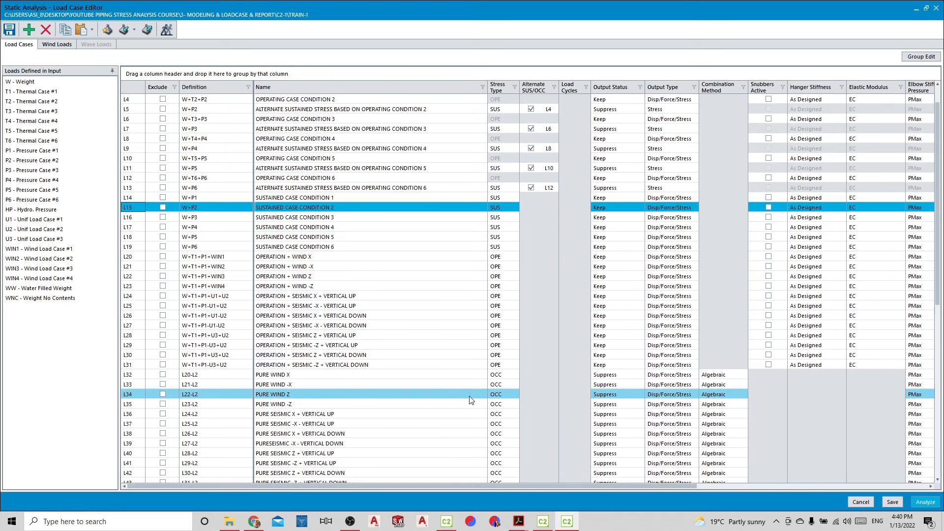
left_click_drag(450, 486, 761, 498)
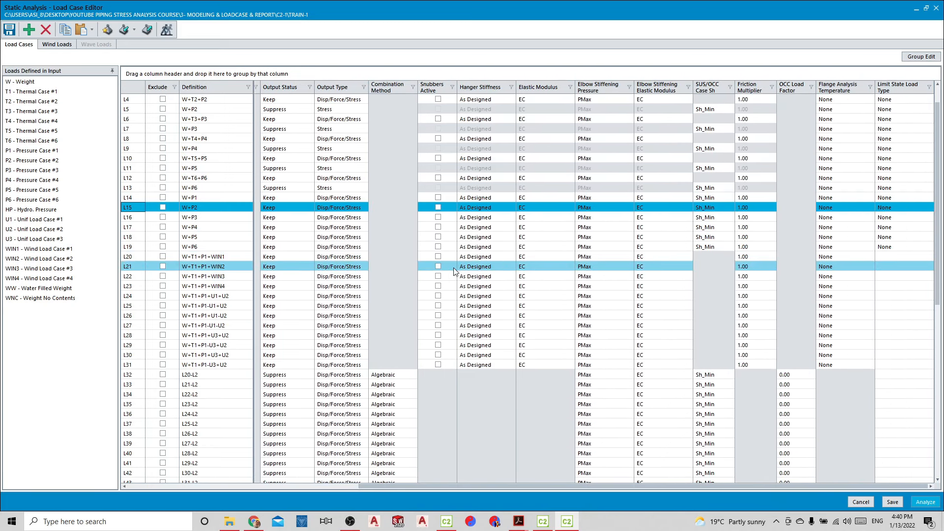
scroll(443, 260, "up", 1)
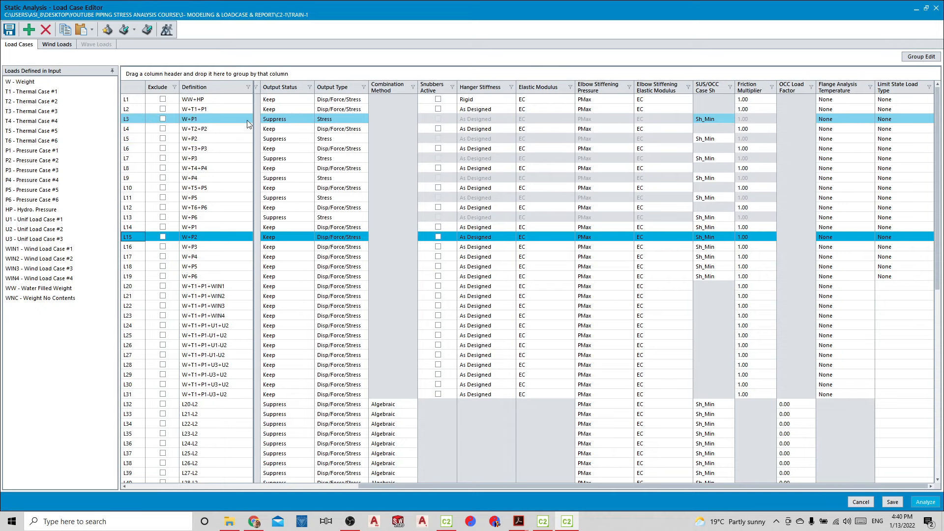
left_click(843, 115)
left_click(844, 129)
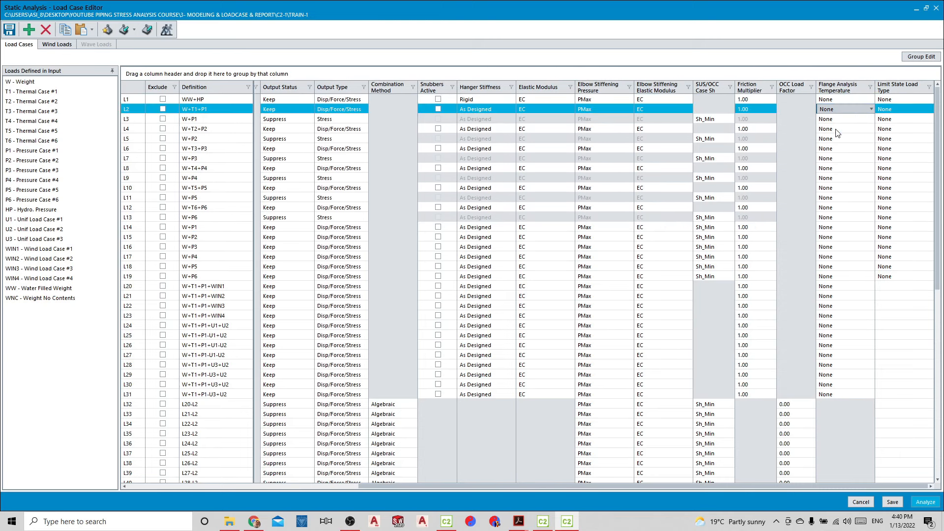
left_click(846, 127)
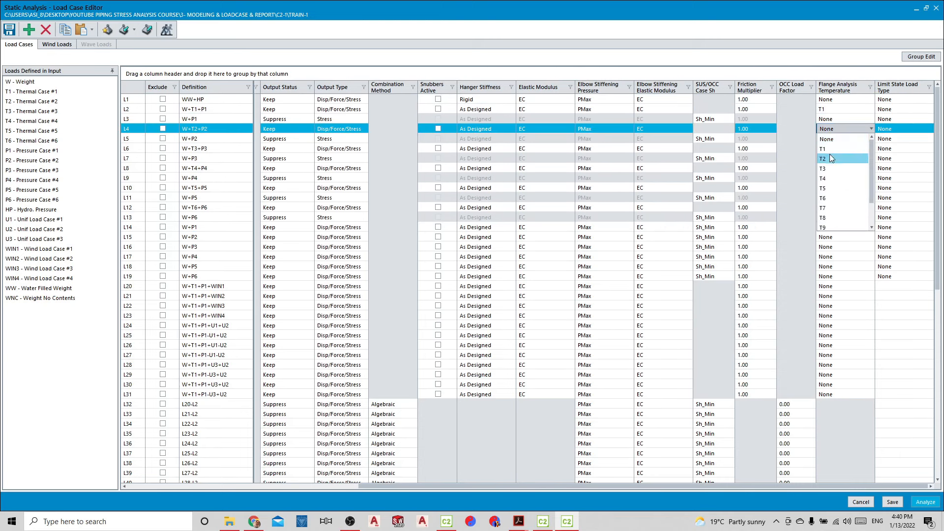
left_click(836, 158)
Set the flange analysis temperature to T3 for operating case L6 and T4 for operating case L8
left_click(843, 148)
left_click(843, 148)
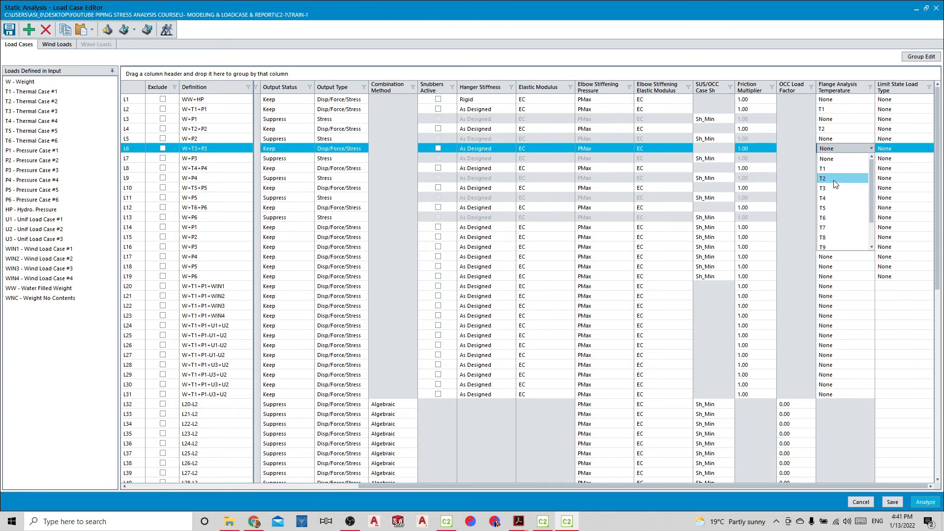
left_click(834, 189)
left_click(838, 167)
left_click(837, 167)
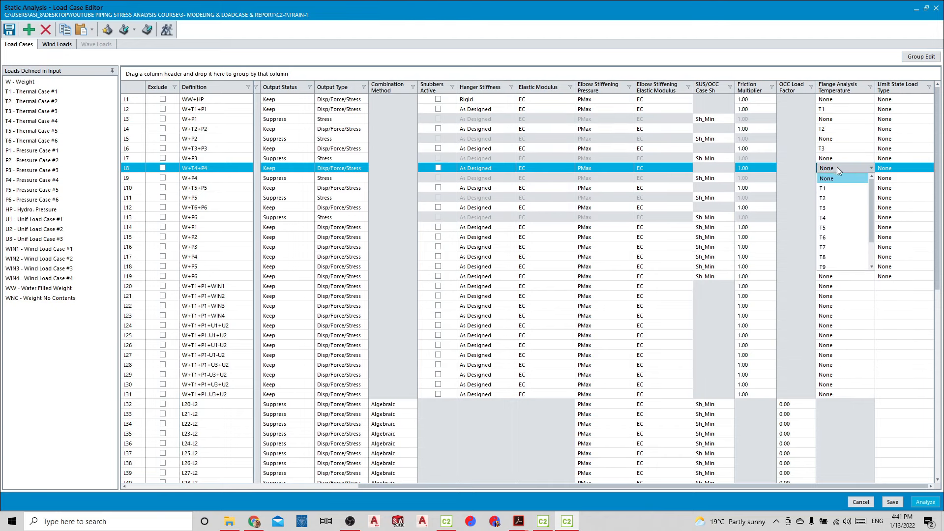
left_click(825, 216)
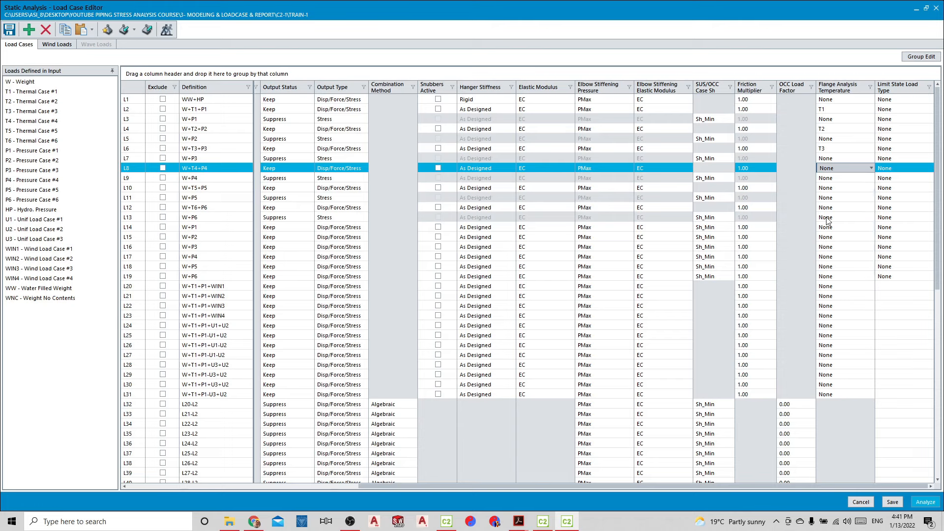
Set the flange analysis temperature to T5 for operating case L10 and T6 for operating case L12
left_click(837, 187)
left_click(837, 187)
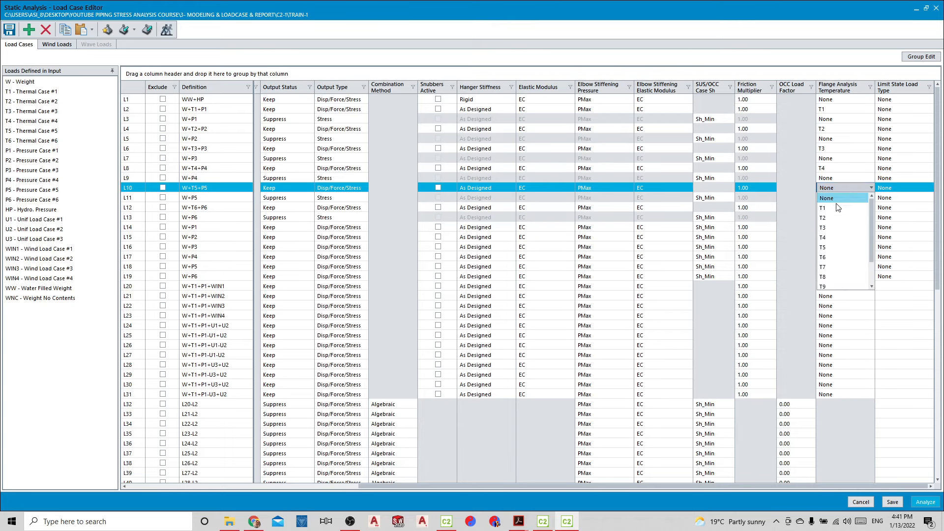
left_click(827, 247)
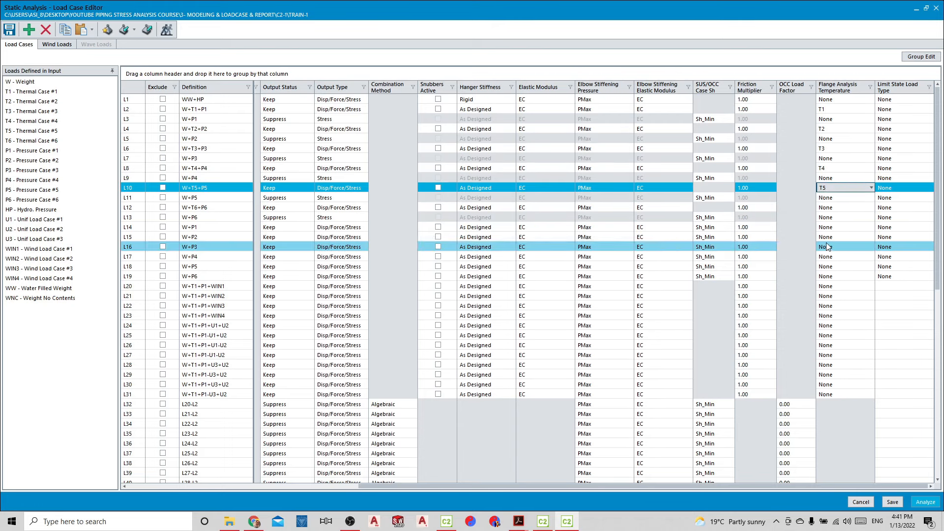
left_click(844, 205)
left_click(841, 206)
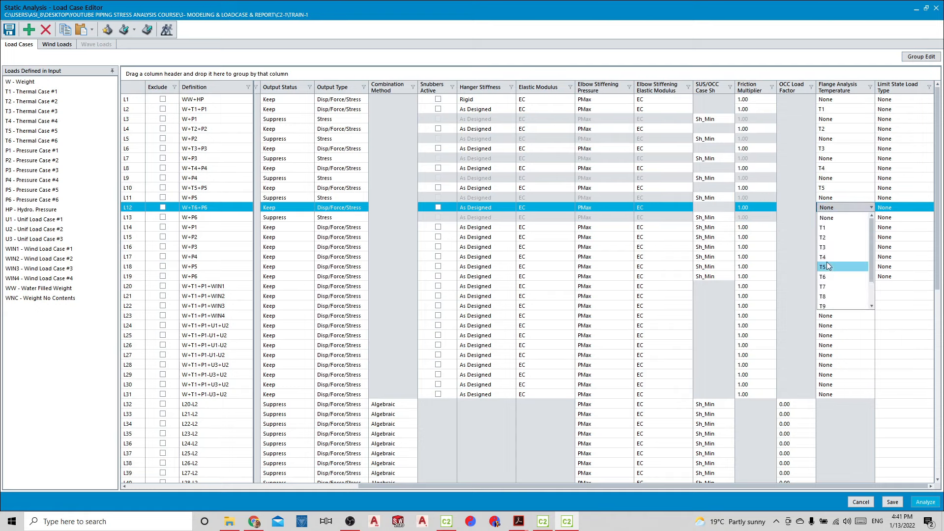
left_click(827, 277)
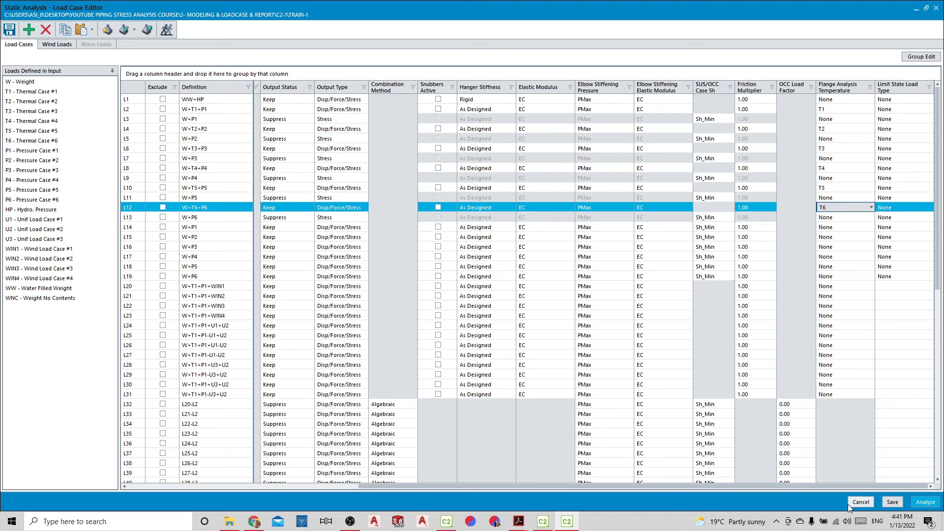
Try to save the load cases, choosing to return to the load cases instead of continuing
left_click_drag(829, 483, 805, 482)
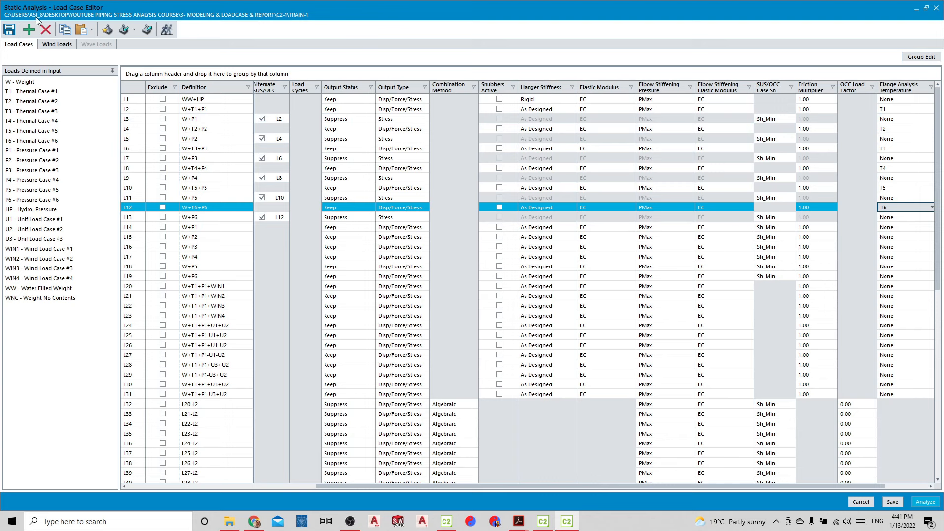
left_click(9, 30)
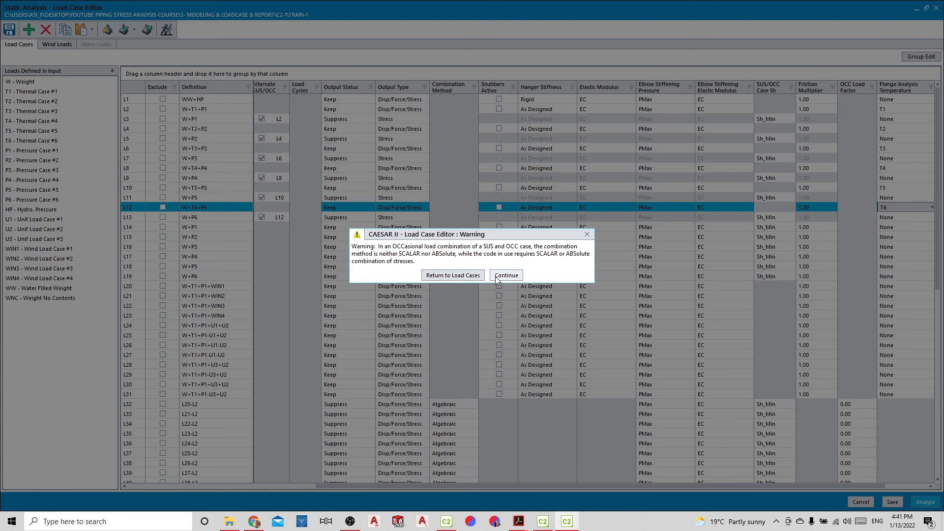
left_click(472, 275)
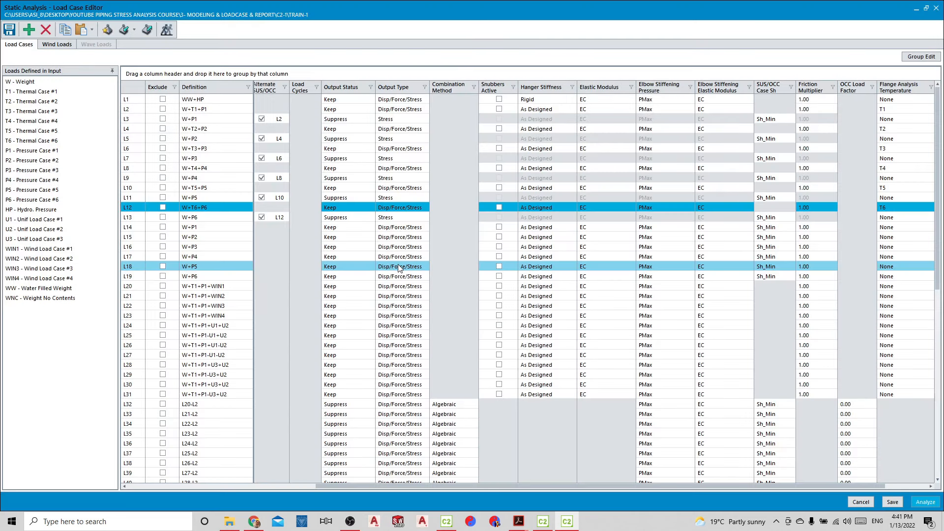
Set the combination method of occasional case L55 (L43+L14) to Scalar
left_click_drag(424, 484, 274, 478)
scroll(278, 360, "down", 2)
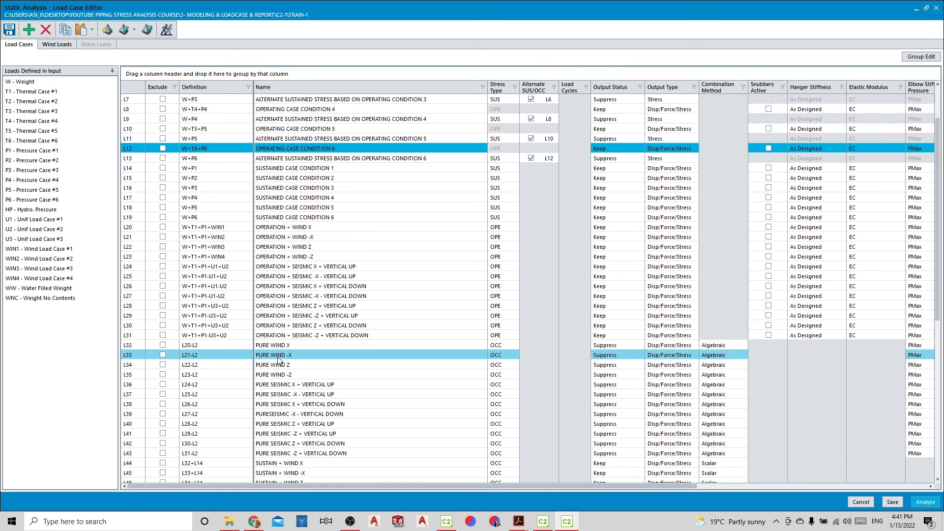
scroll(279, 360, "down", 2)
double_click(214, 403)
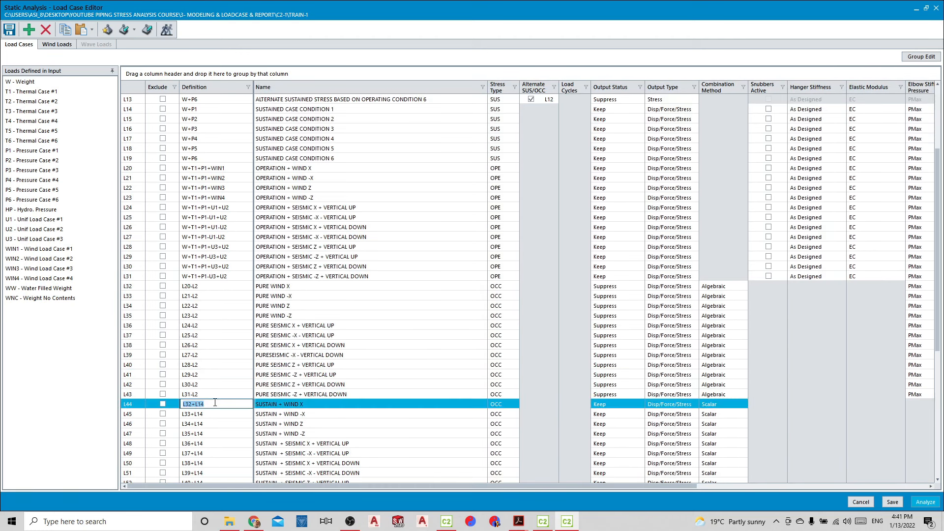
scroll(418, 386, "down", 2)
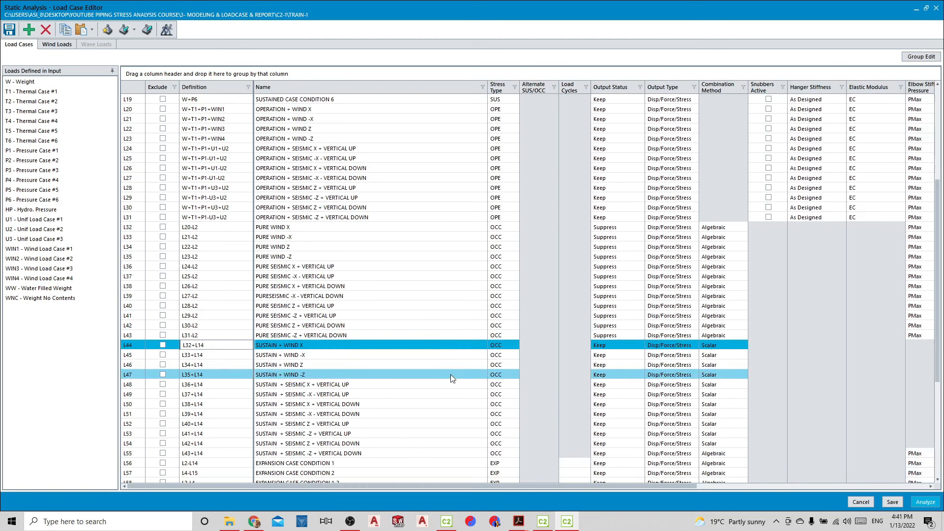
scroll(450, 373, "down", 1)
left_click(599, 424)
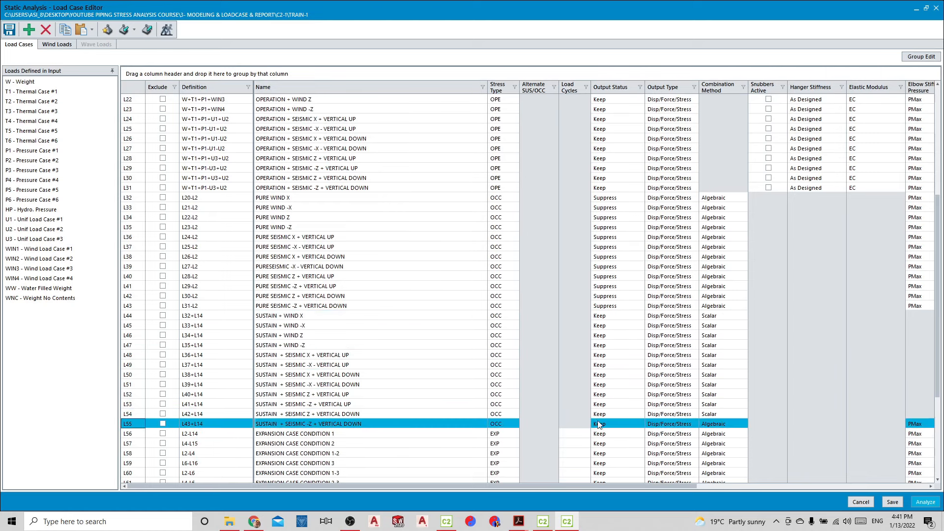
left_click(722, 424)
left_click(716, 440)
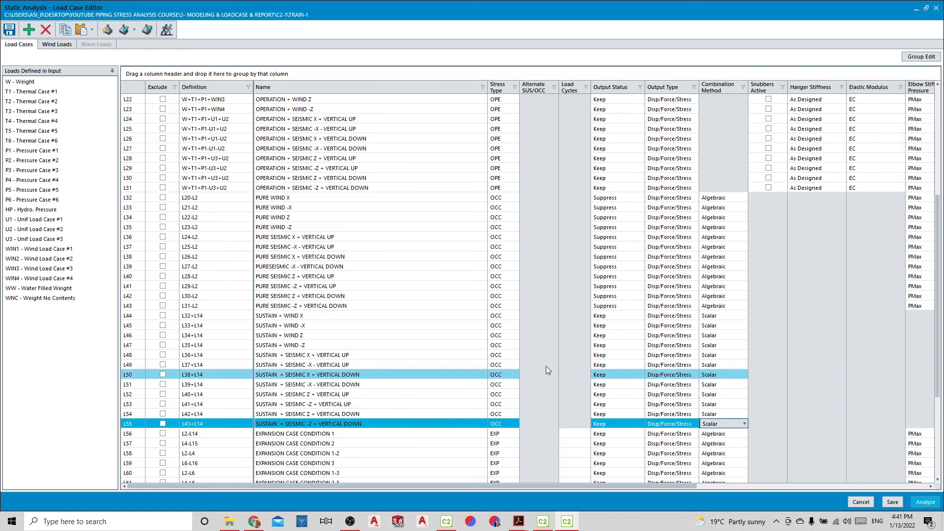
Save the load cases and close the load case editor
left_click(9, 30)
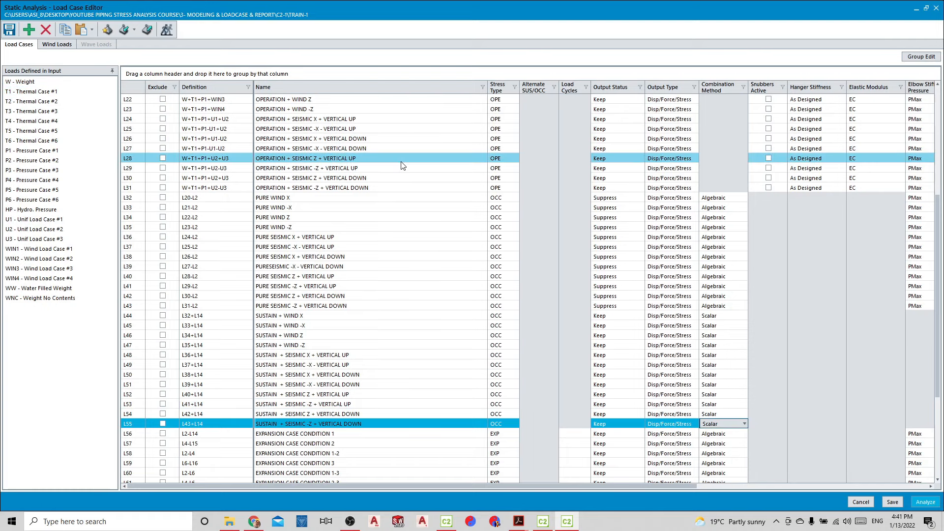
scroll(338, 204, "up", 3)
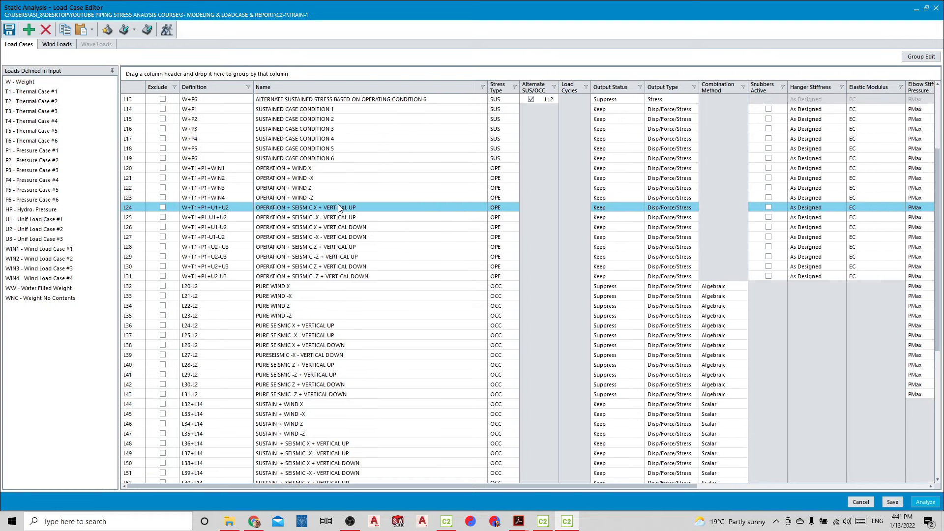
scroll(337, 208, "up", 3)
left_click(860, 502)
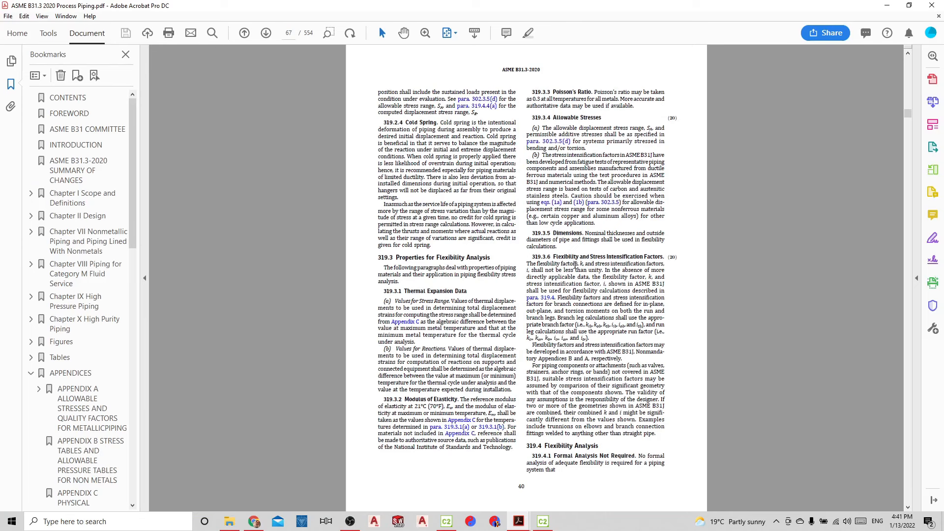
Switch to the CAESAR II piping input and examine the friction coefficient of the +Y restraint at node 45
left_click(543, 521)
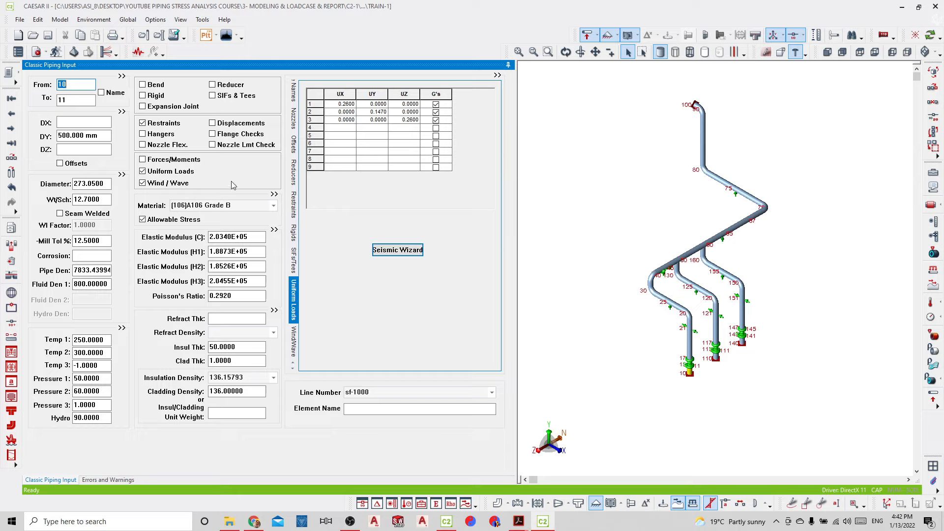
scroll(685, 269, "up", 5)
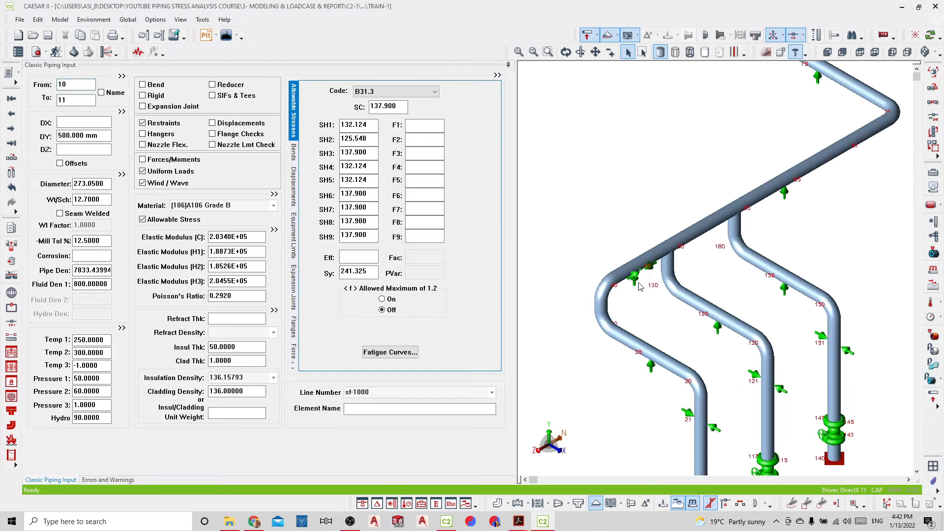
left_click(636, 283)
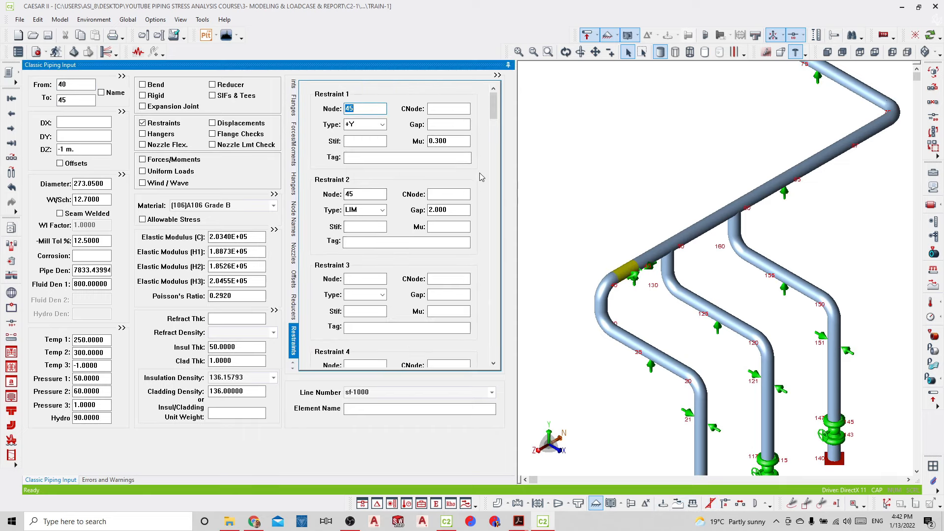
left_click(452, 141)
Reopen the static load case editor and examine the friction multipliers of the load cases
left_click(75, 53)
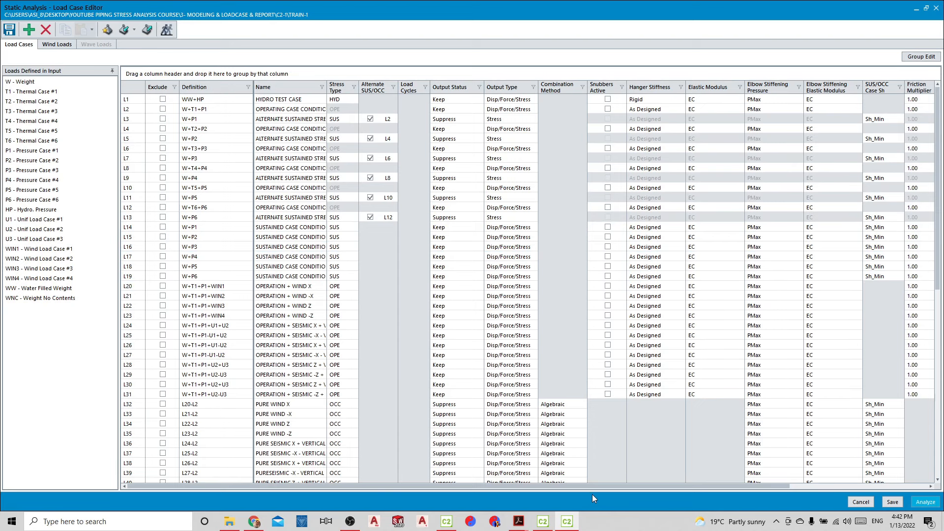
left_click_drag(595, 489, 742, 489)
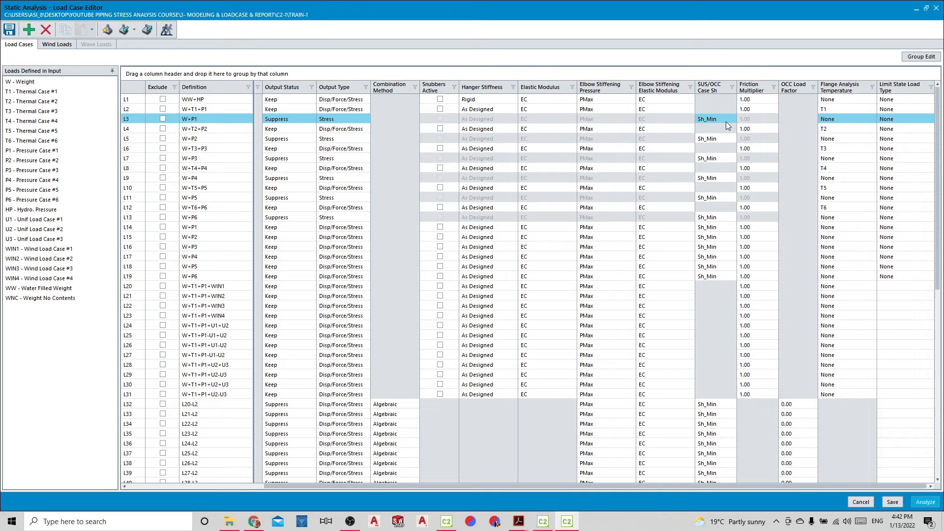
left_click(755, 434)
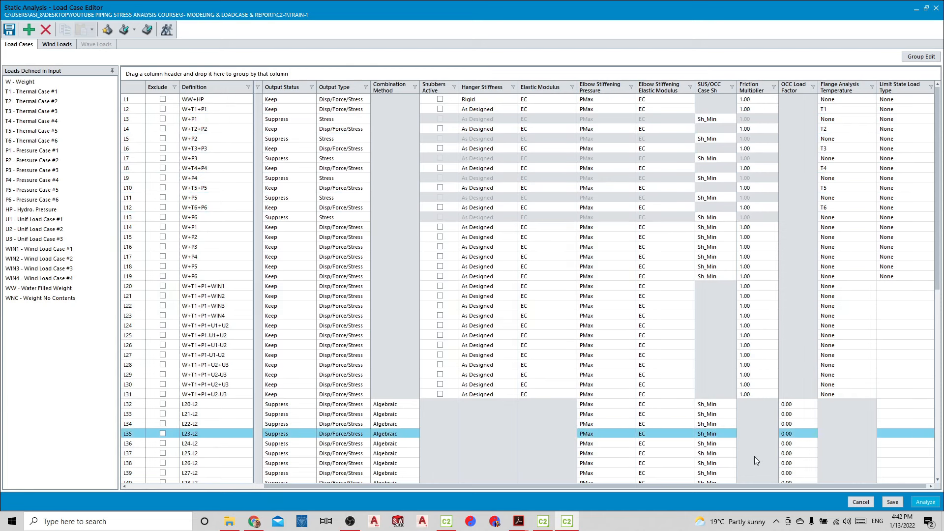
left_click_drag(725, 486, 535, 496)
left_click(510, 472)
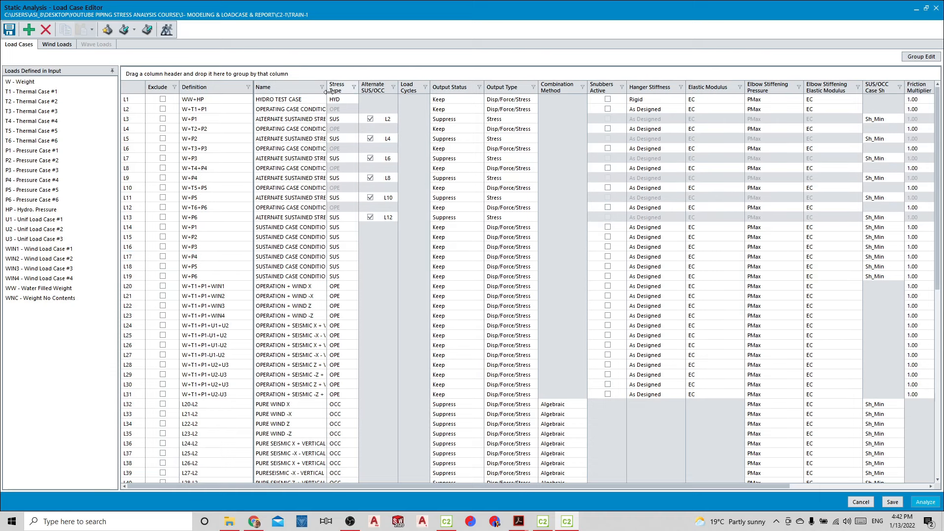
Widen the load case name column and activate snubbers for the operation plus wind cases L20 to L23
left_click_drag(328, 91, 404, 87)
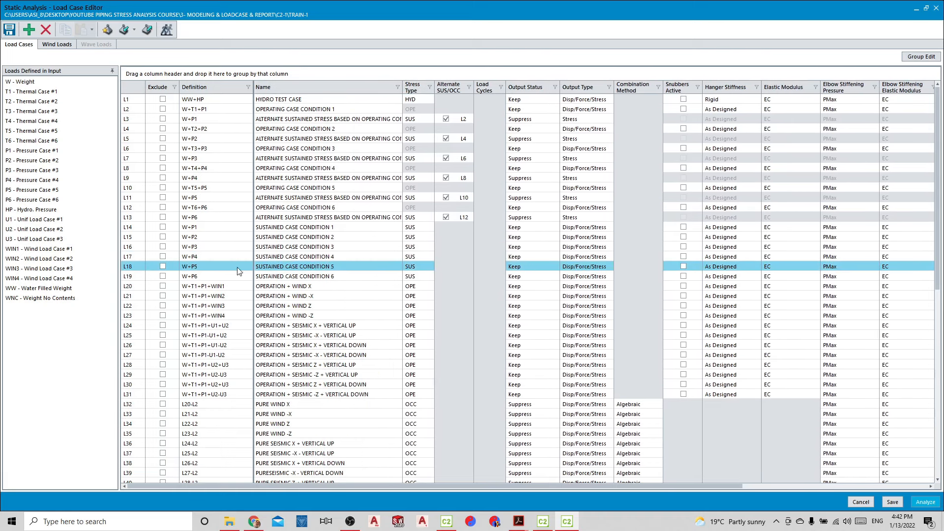
left_click(142, 288)
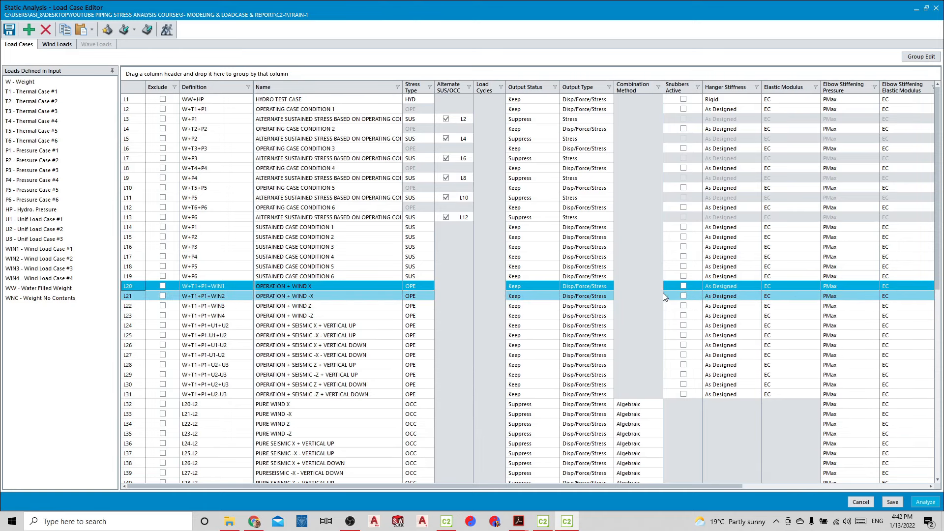
left_click(683, 285)
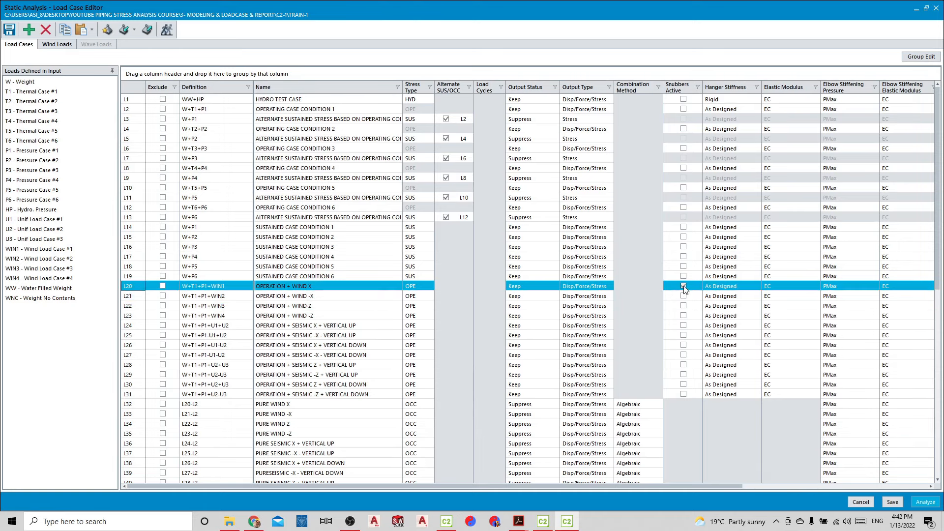
left_click(683, 295)
left_click(683, 305)
left_click(684, 316)
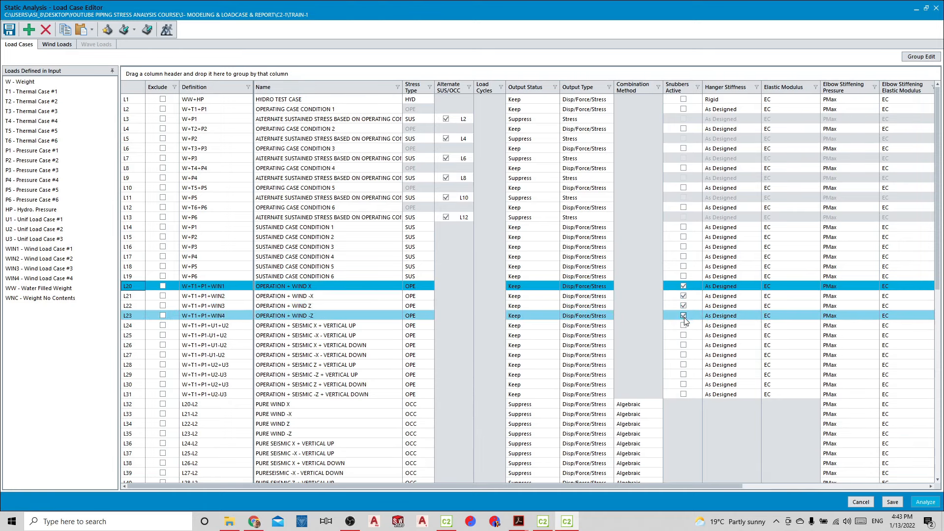
Activate snubbers for the operation plus seismic cases L24 to L31
left_click(684, 325)
left_click(684, 334)
left_click(684, 344)
left_click(683, 354)
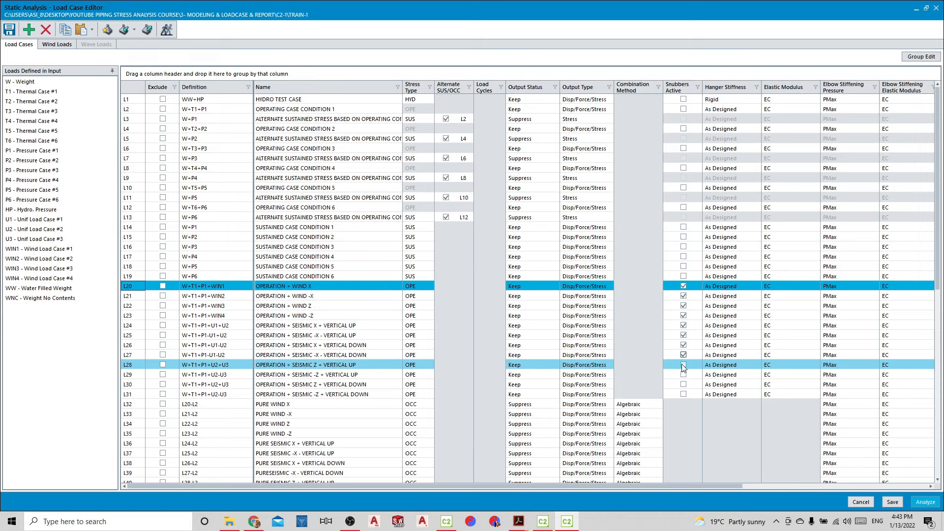
left_click(683, 364)
left_click(684, 374)
left_click(683, 384)
left_click(683, 394)
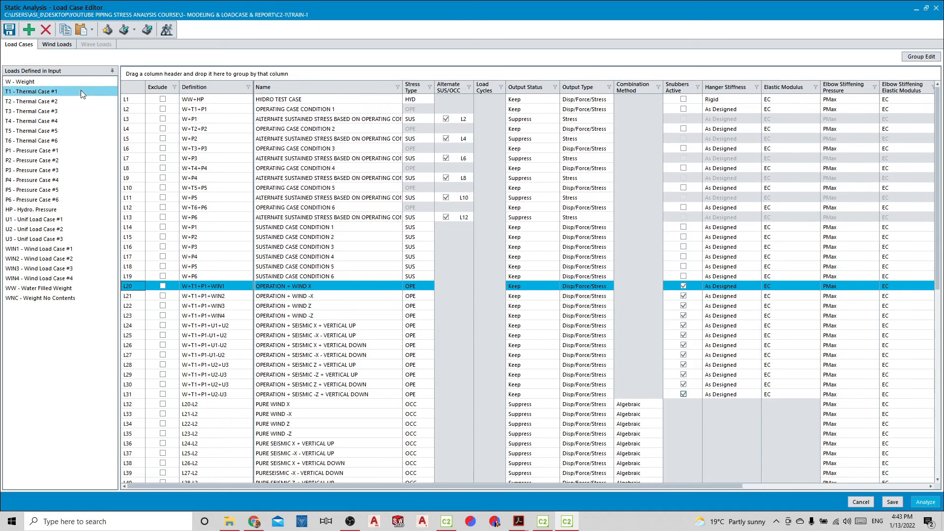
Open the wind load settings, look through the available wind codes and select ASCE 7 for wind case 1
left_click(58, 45)
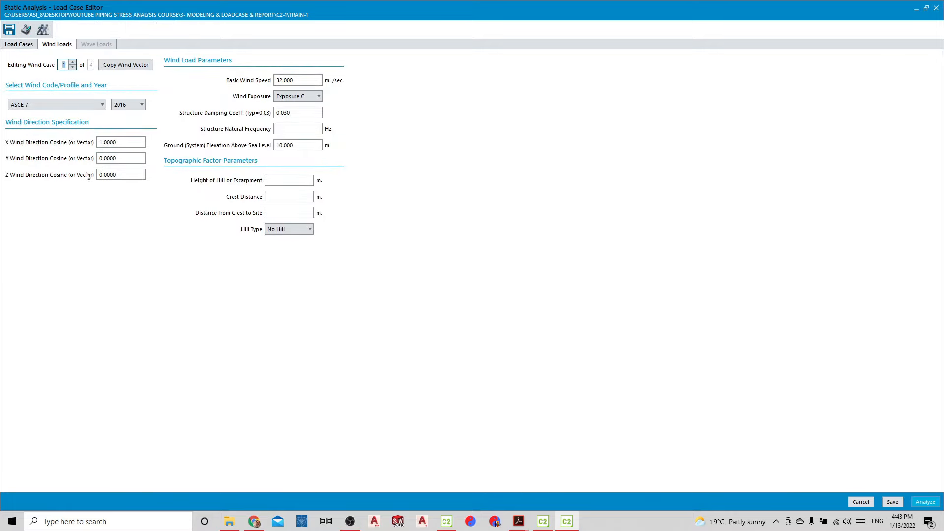
left_click(85, 105)
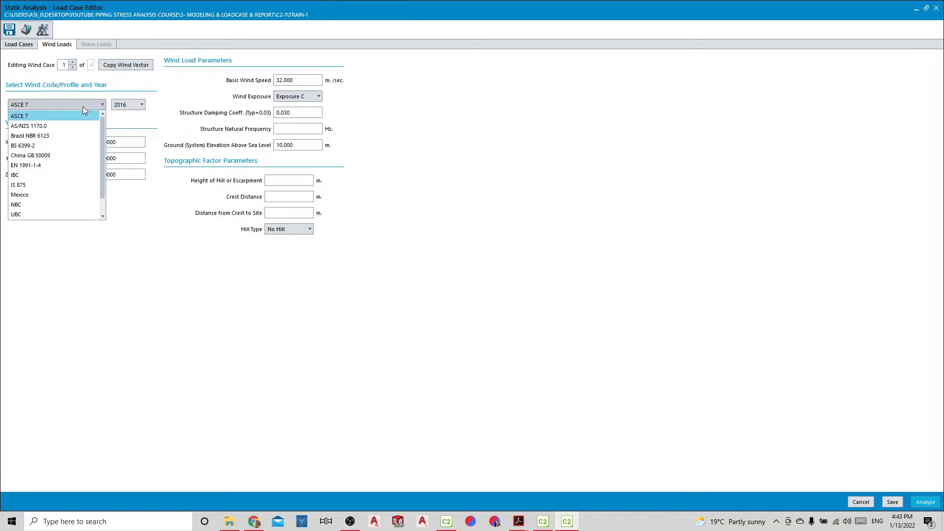
scroll(68, 140, "down", 2)
scroll(64, 150, "up", 2)
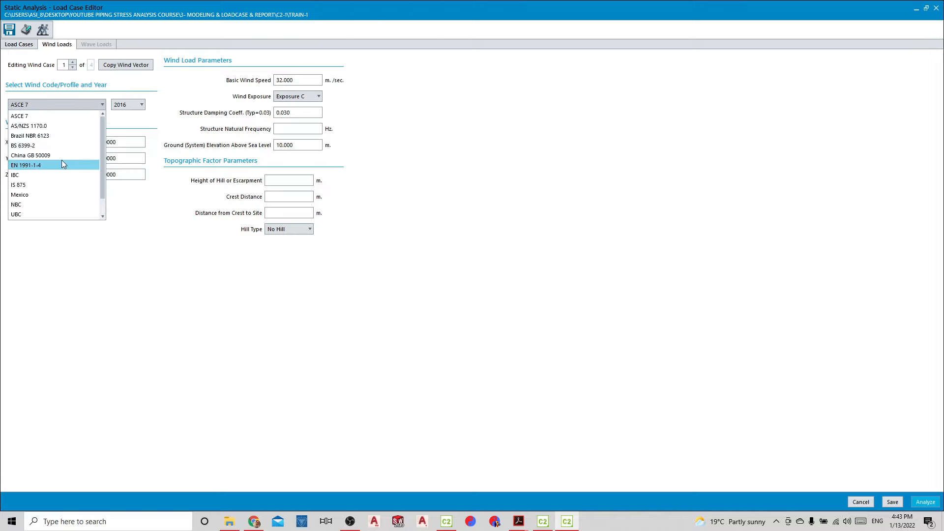
left_click(51, 119)
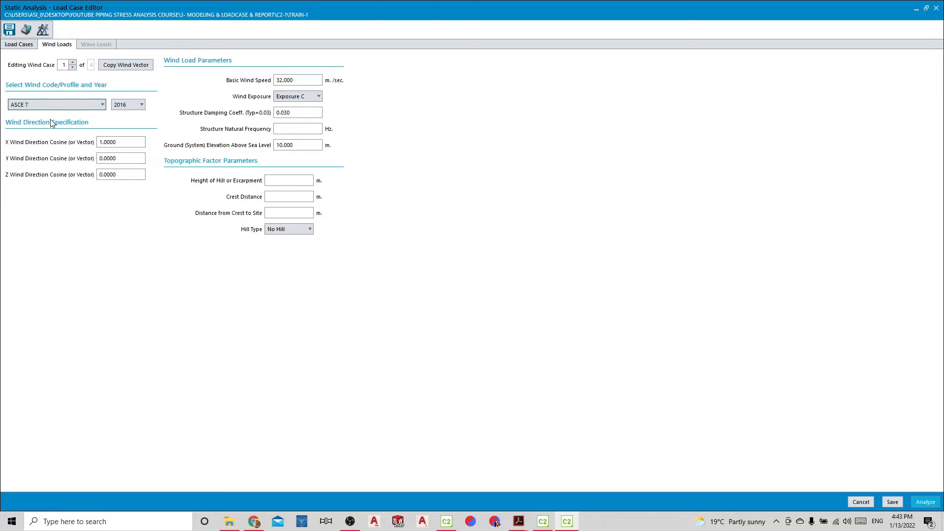
Try the 2010 edition of ASCE 7 for wind case 1 and switch back to 2016
left_click(132, 105)
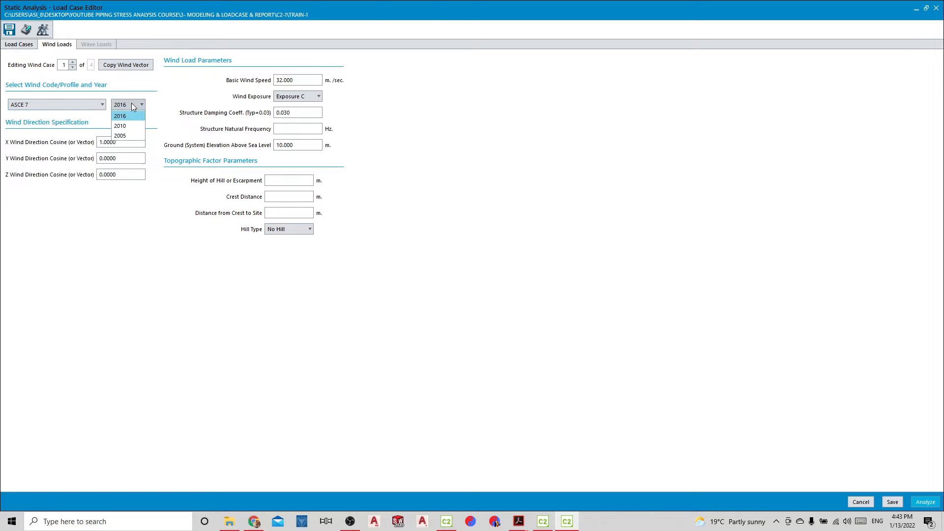
left_click(125, 128)
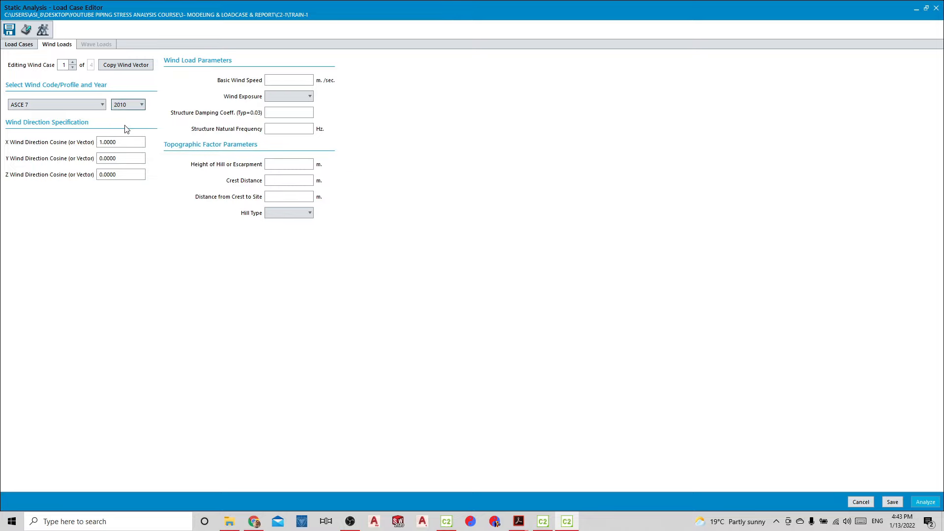
left_click(132, 106)
left_click(122, 116)
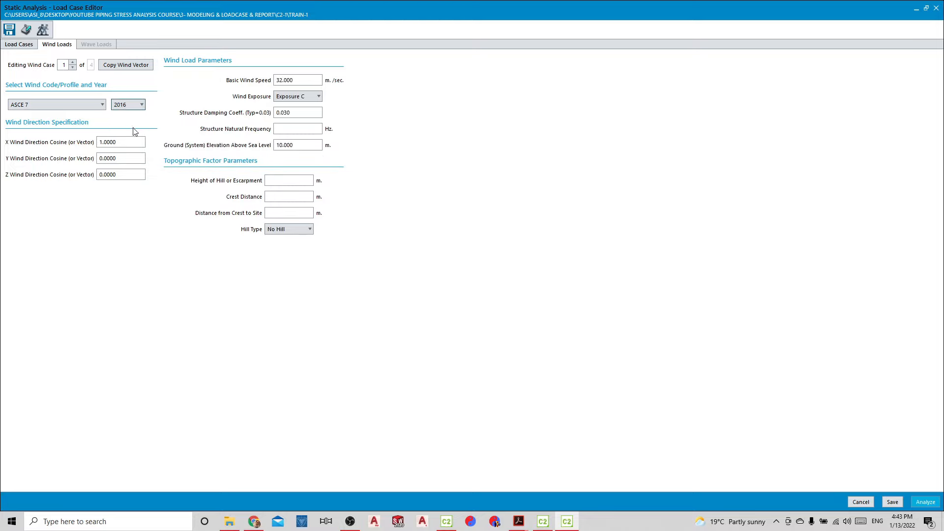
Examine the basic wind speed and the wind exposure options of wind case 1
left_click(293, 79)
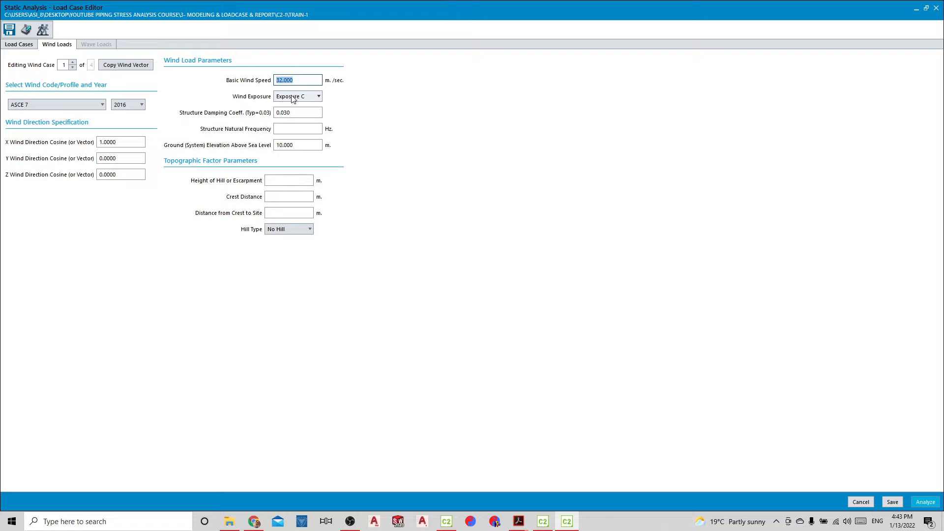
left_click(293, 97)
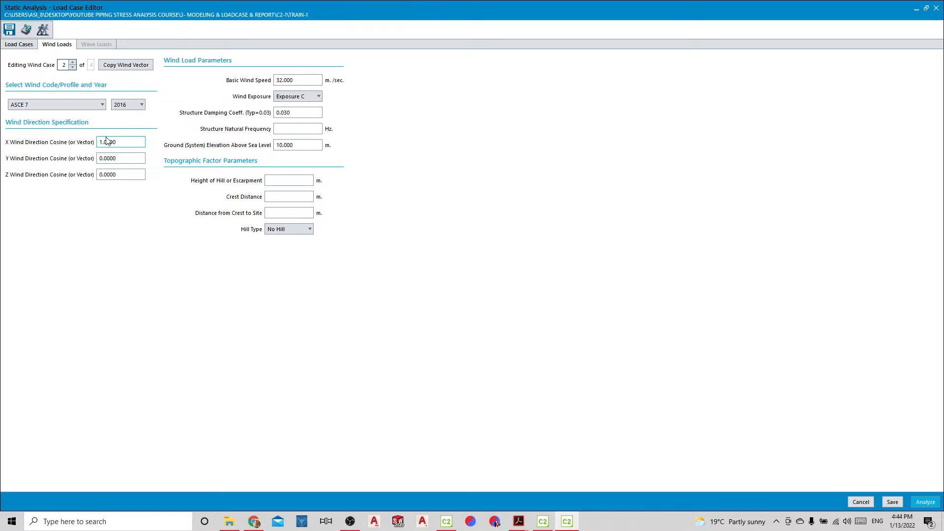
Set the X direction cosine of wind case 2 to -1, and give wind case 3 an X cosine of 0 and a Z cosine of 1
left_click(100, 141)
type("-")
left_click(76, 65)
left_click(73, 63)
left_click(120, 142)
type("0")
left_click(112, 178)
type("1")
key("Tab")
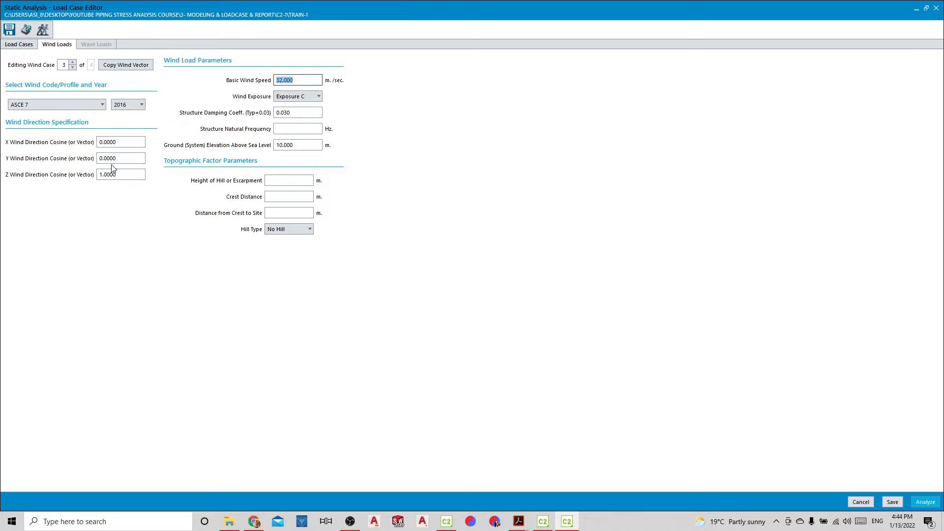
Set the direction cosines of wind case 4 to X 0 and Z -1 and save the load case settings
left_click(73, 63)
left_click_drag(133, 142, 86, 142)
type("0")
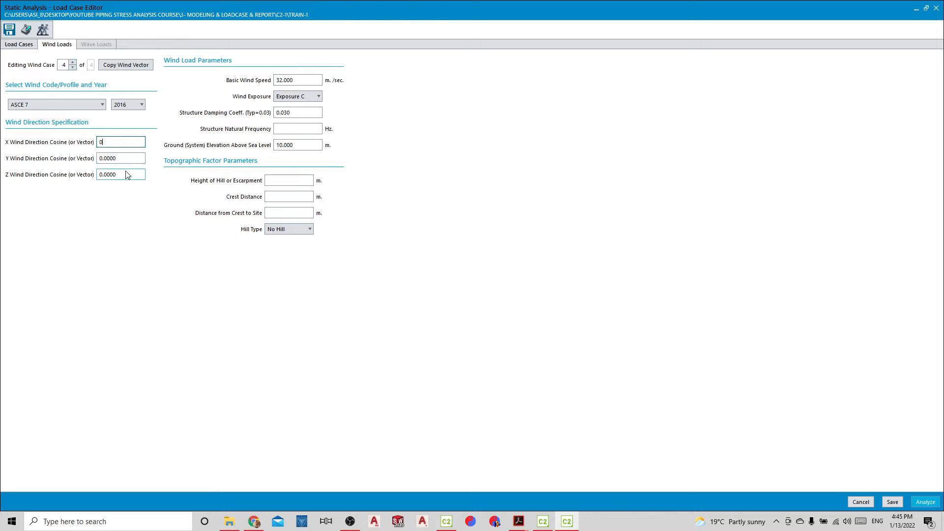
left_click_drag(129, 174, 100, 174)
type("1")
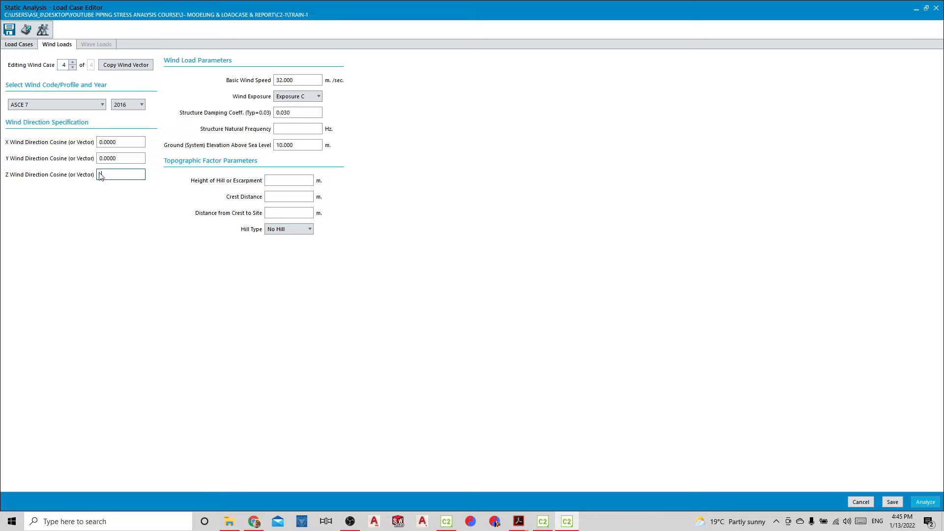
key("Tab")
left_click(100, 174)
type("-1.0000")
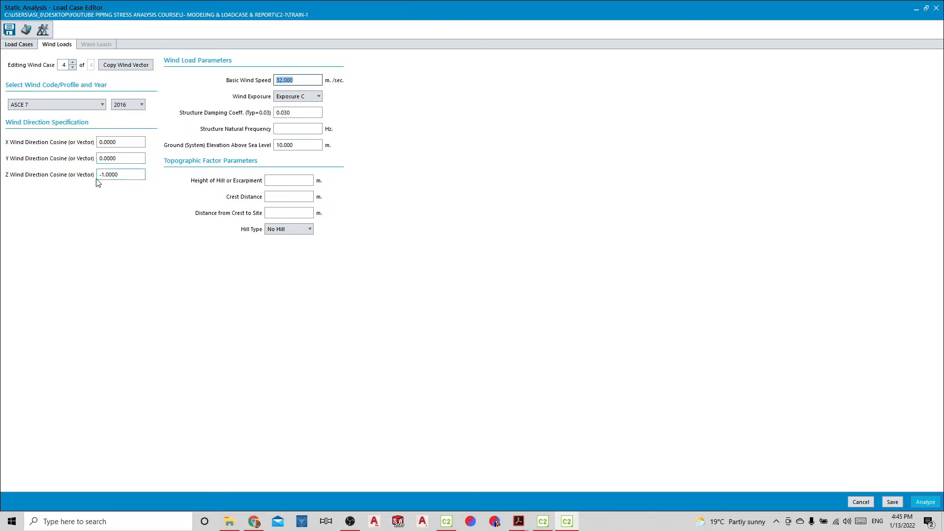
left_click(12, 30)
Export the load cases to Excel, overwriting the existing LOADCASE file in the c2-1 folder, and open the exported workbook
left_click(18, 44)
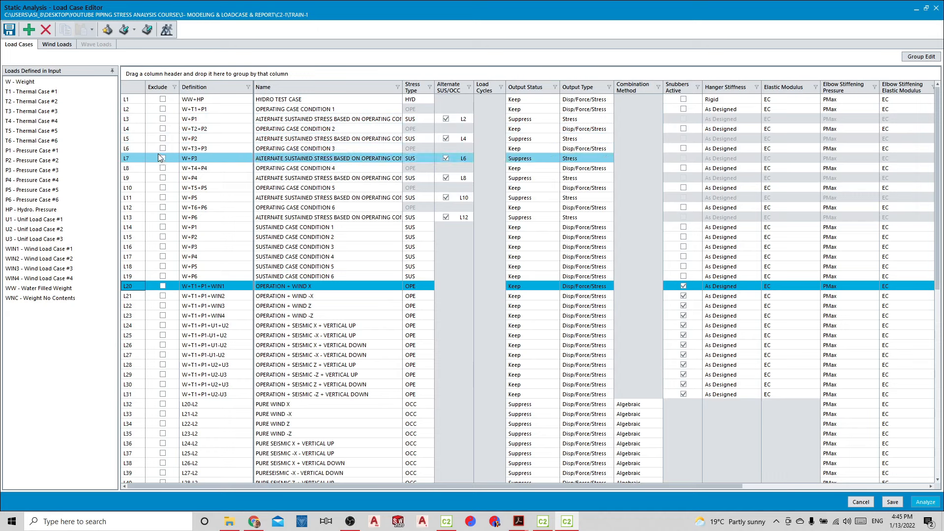
left_click(146, 31)
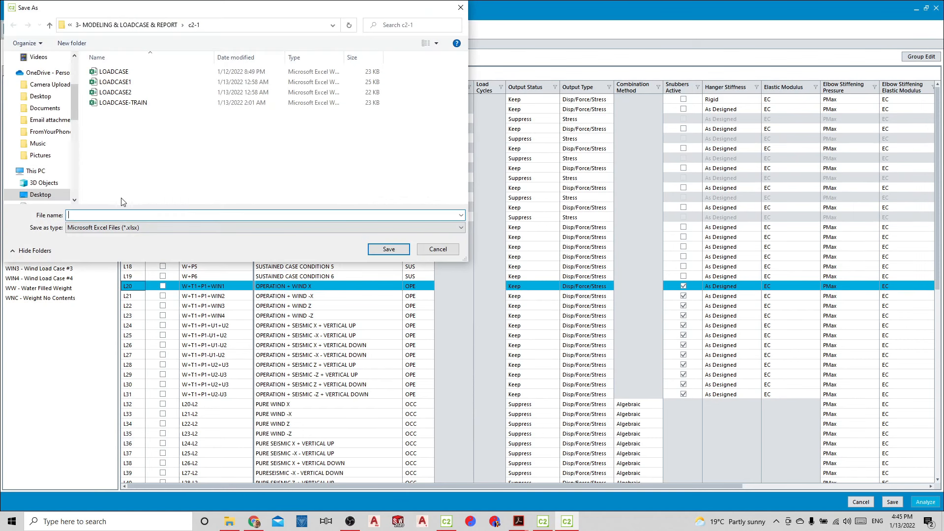
left_click(115, 74)
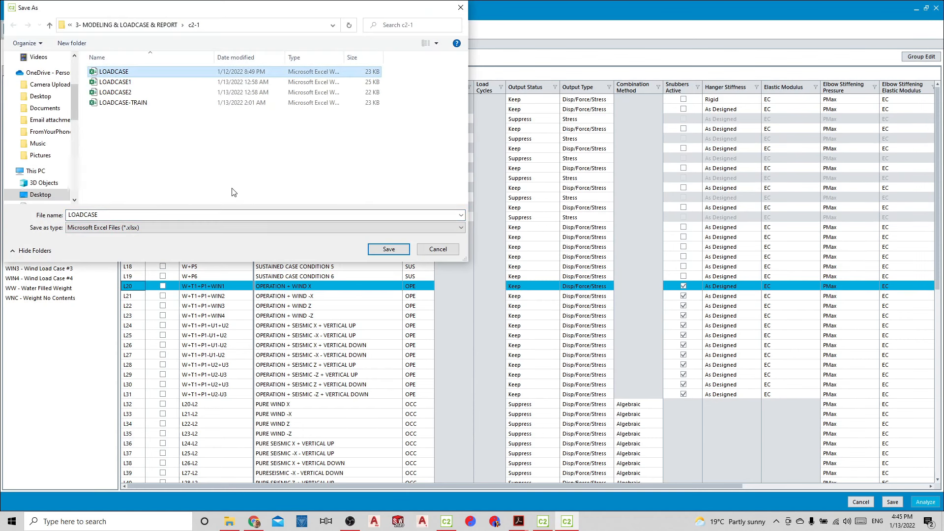
left_click(388, 249)
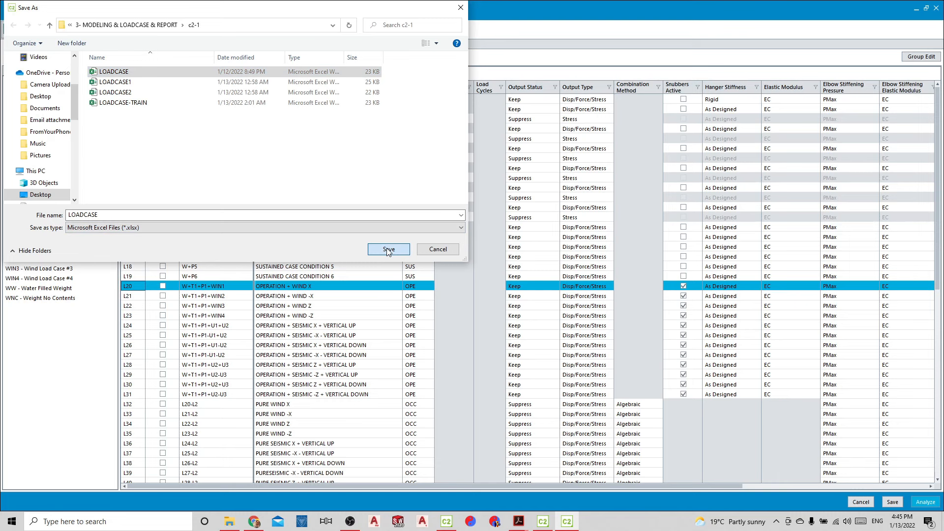
left_click(501, 300)
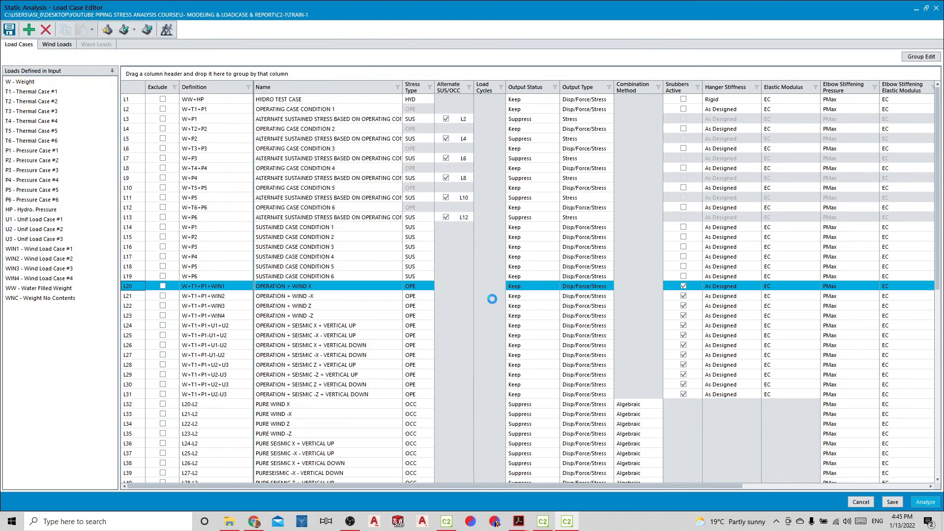
left_click(487, 296)
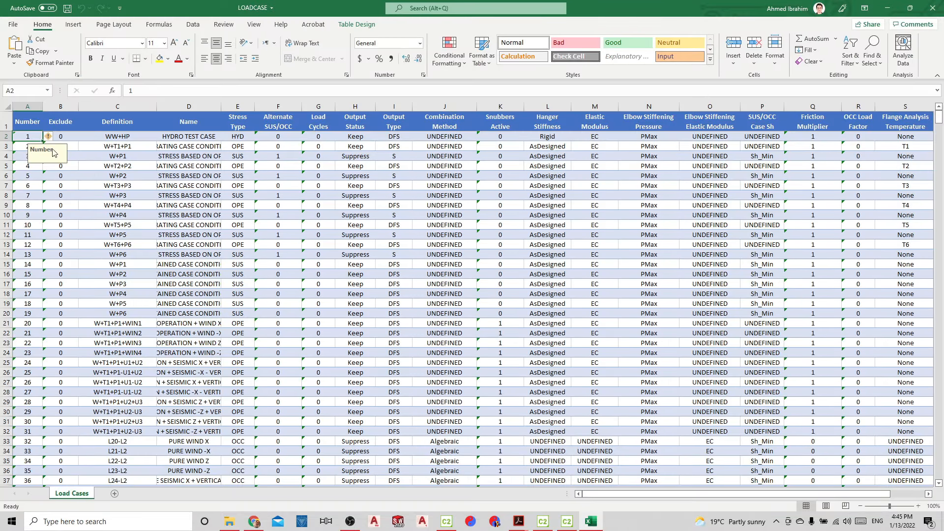
Fit all column widths of the exported load case sheet, review the listed cases, and close the workbook with its changes saved
left_click(8, 108)
double_click(45, 108)
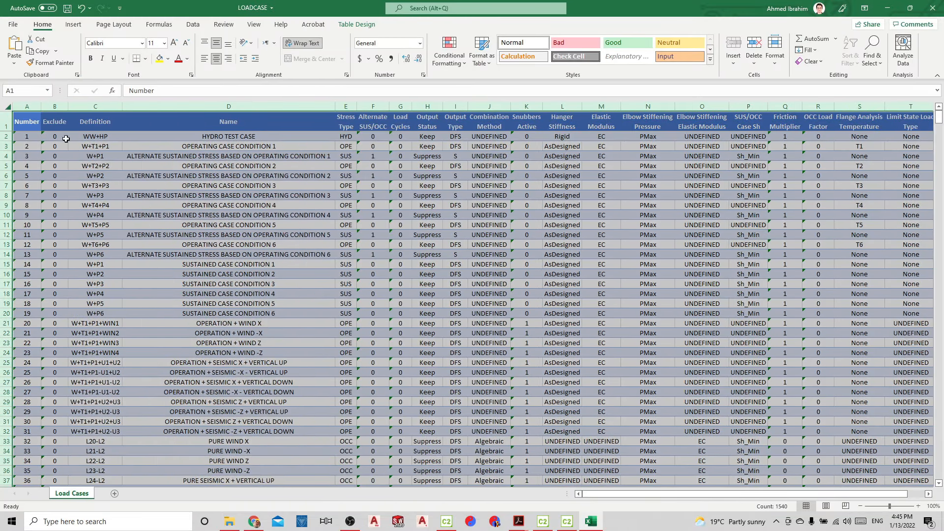
scroll(309, 336, "down", 20)
scroll(310, 337, "down", 1)
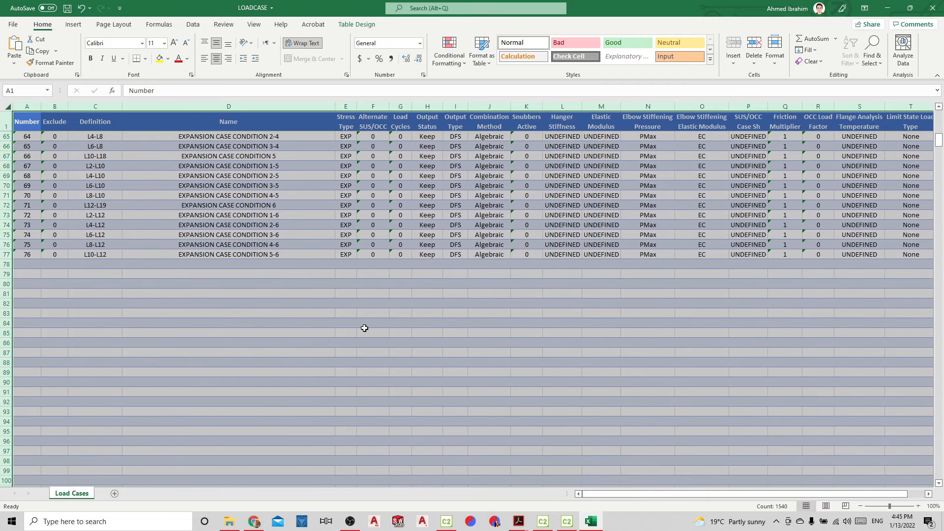
scroll(364, 326, "up", 11)
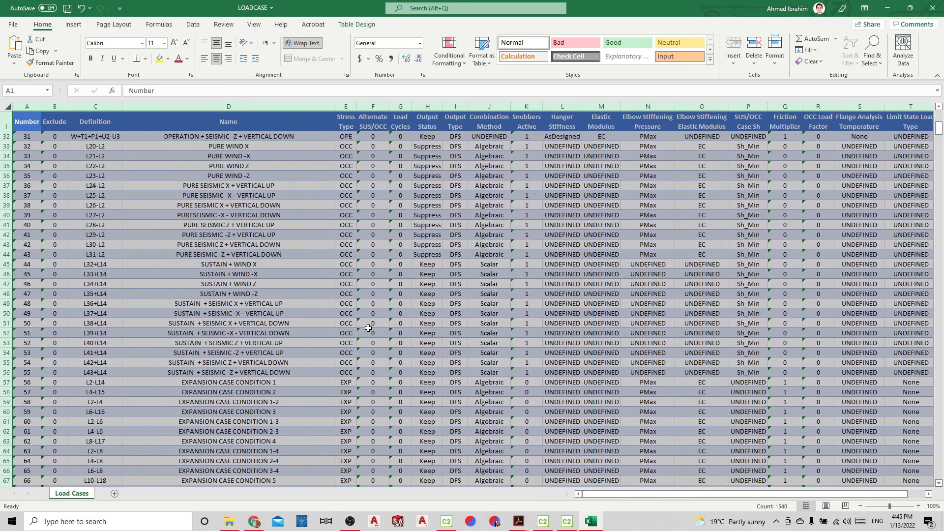
scroll(368, 328, "up", 6)
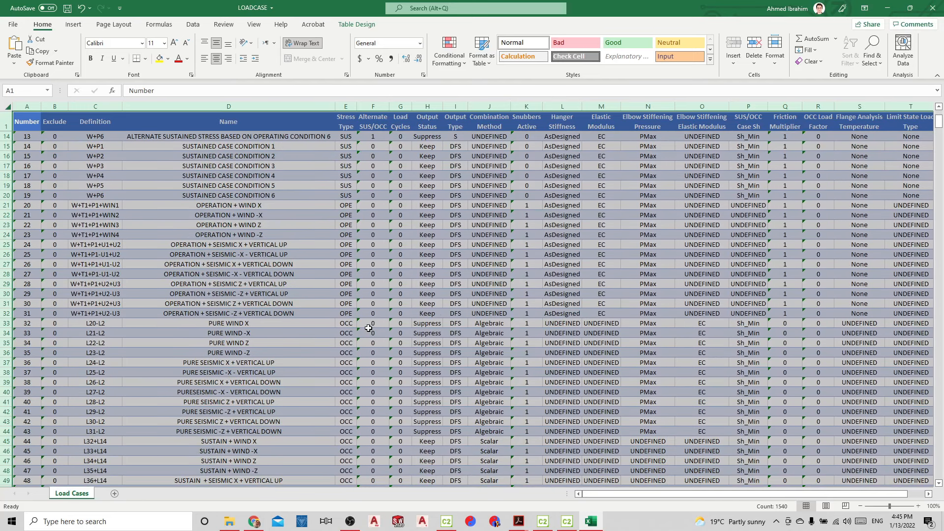
scroll(368, 327, "down", 5)
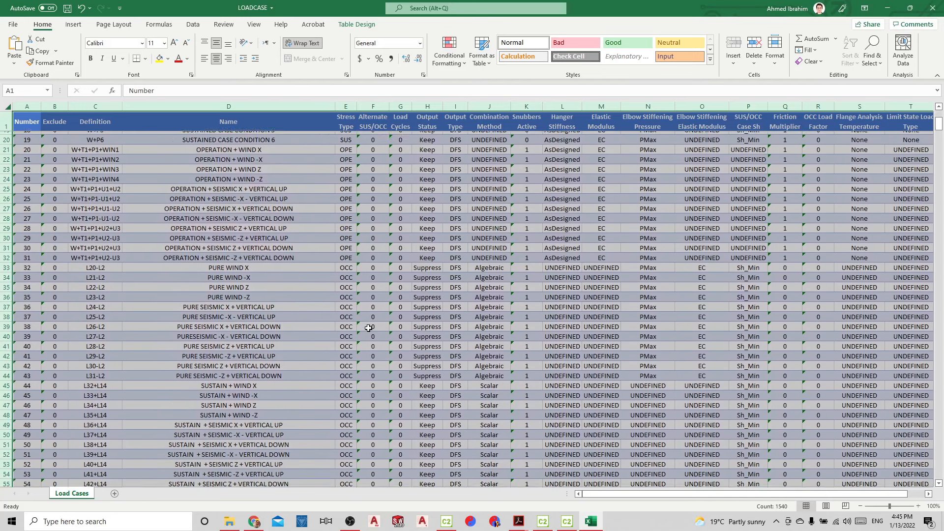
scroll(366, 328, "down", 9)
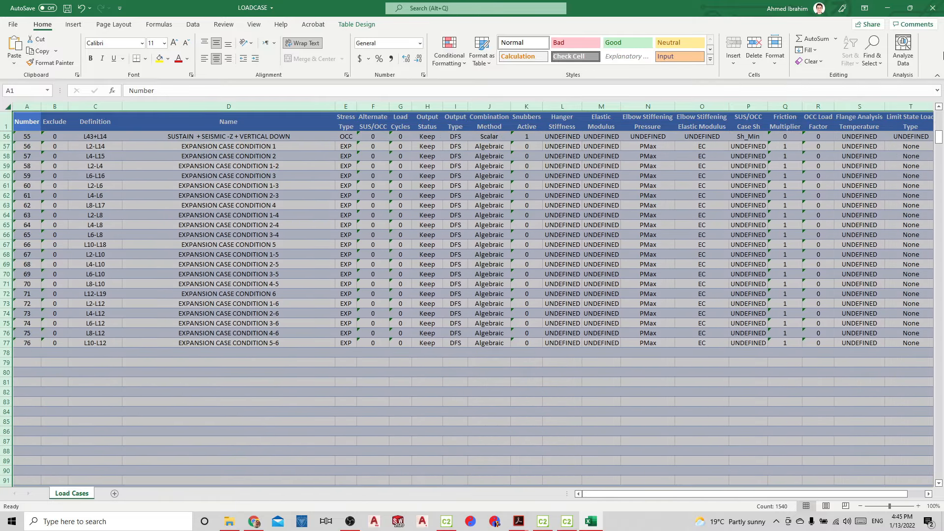
left_click(932, 8)
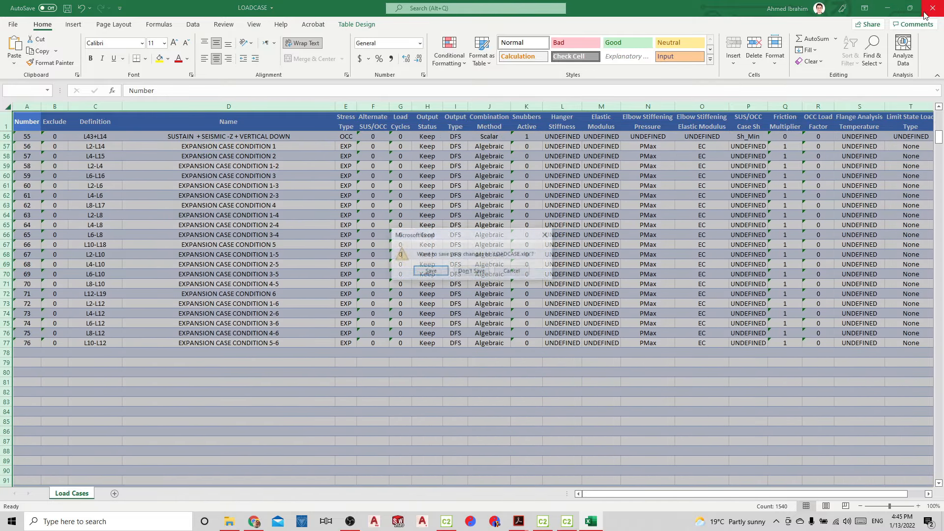
left_click(436, 271)
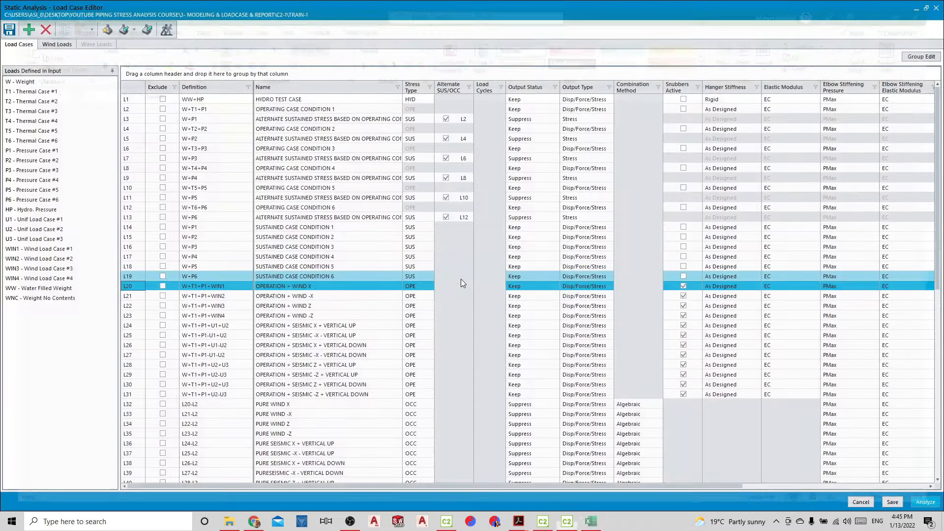
Import the load cases from the LOADCASE Excel file and widen the Name column to fit the full case names
left_click(124, 29)
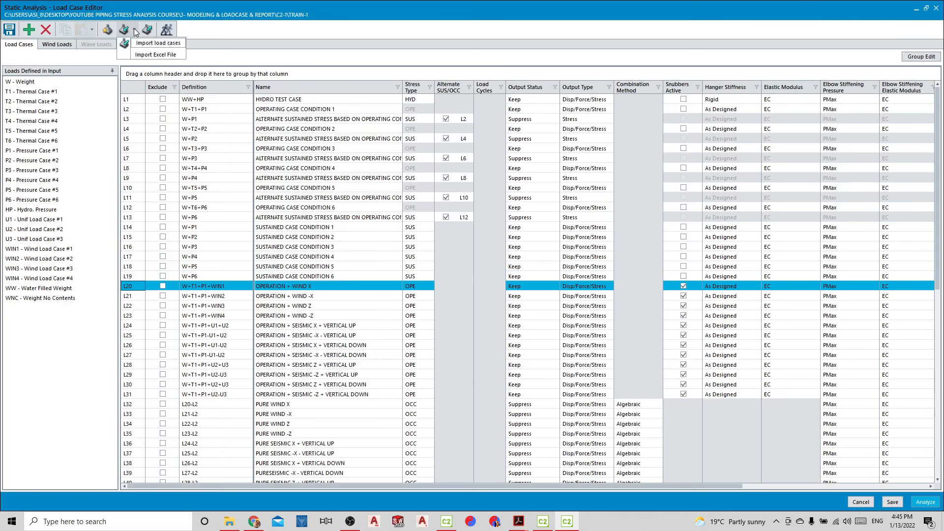
left_click(133, 29)
left_click(134, 28)
left_click(167, 54)
left_click(123, 74)
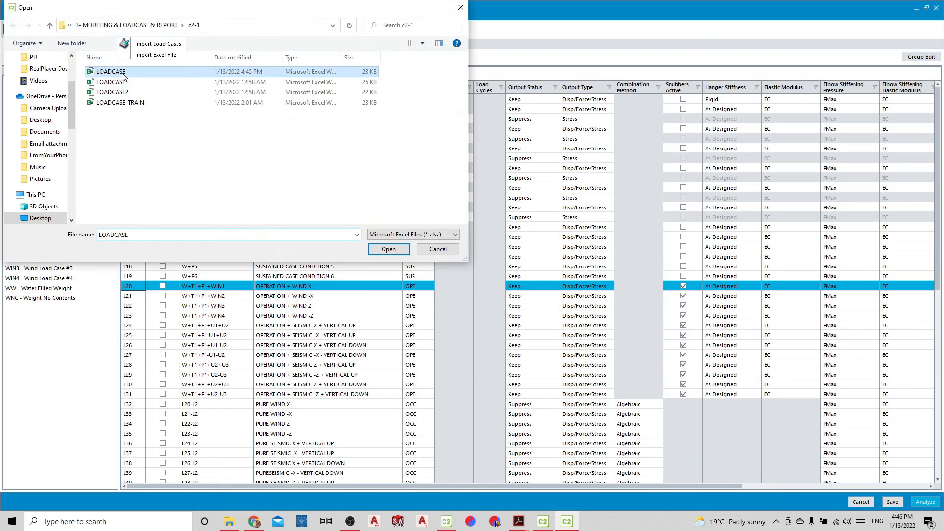
left_click(380, 250)
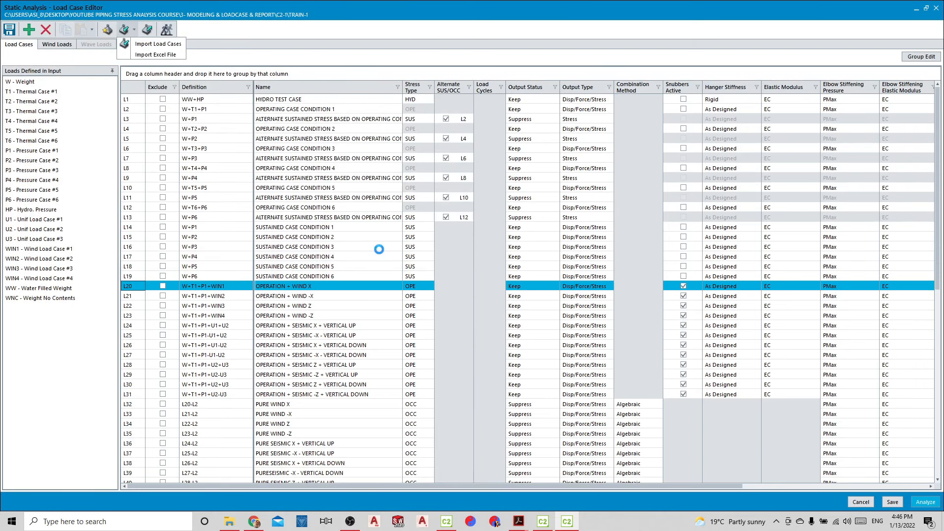
left_click(491, 292)
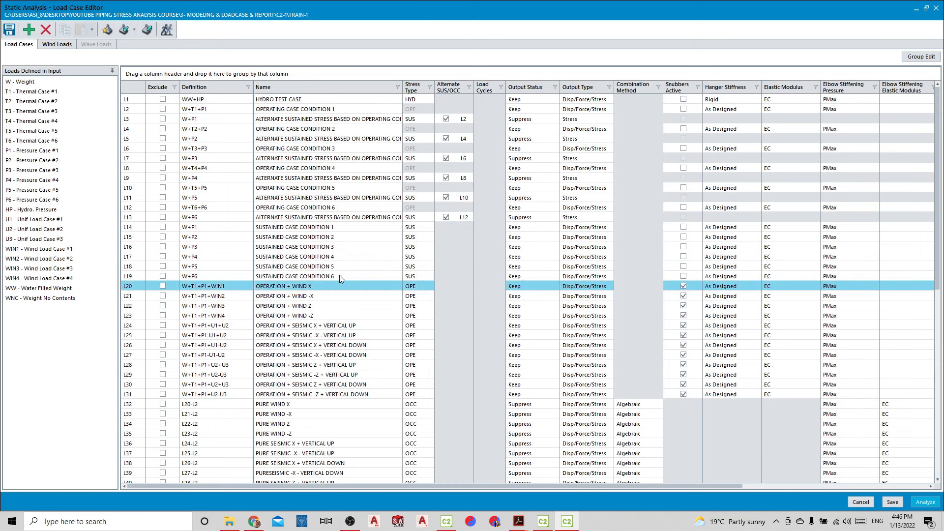
double_click(402, 85)
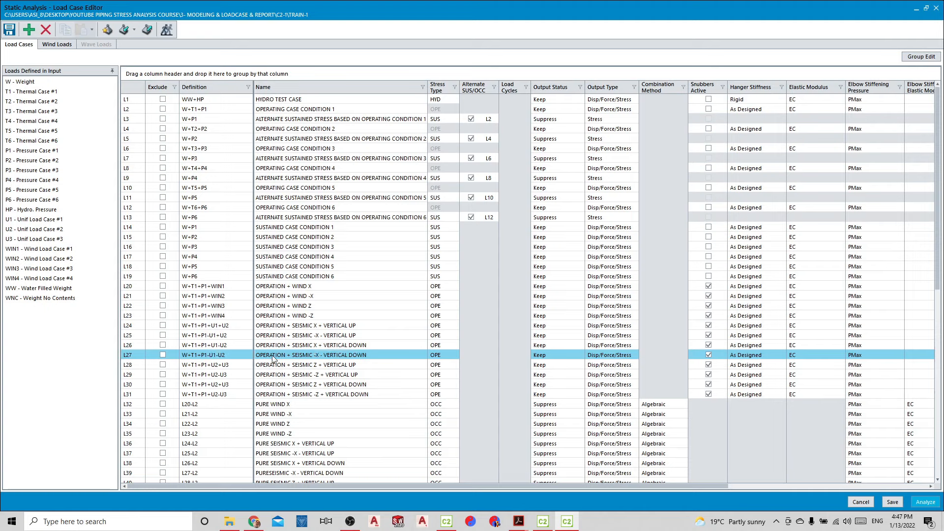
Run the load case analysis, turn on single stepping through restraints to inspect the nonconverging nodes, and cancel the solver
left_click(927, 506)
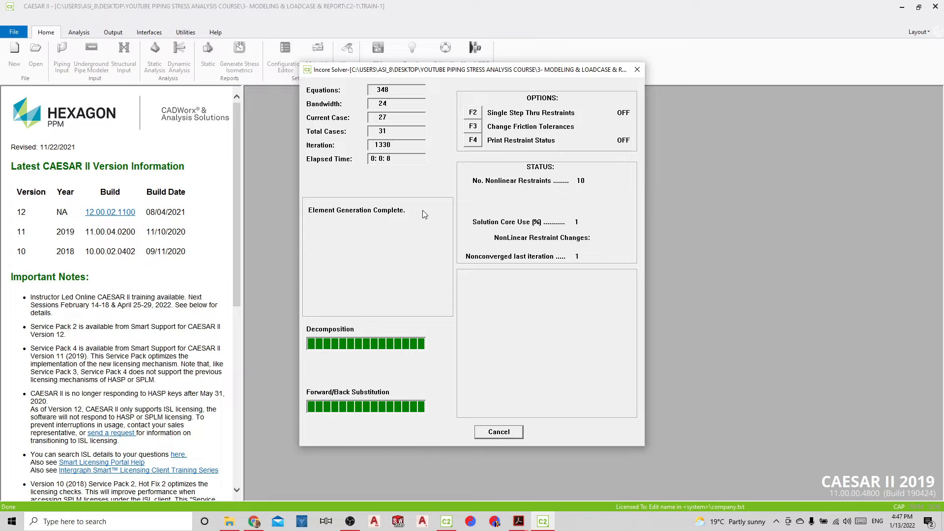
left_click(473, 112)
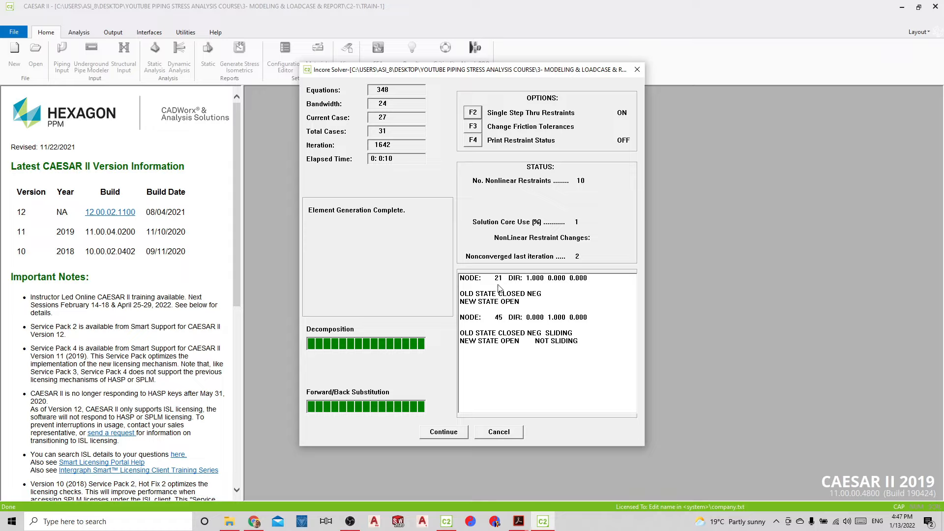
left_click(490, 434)
left_click(449, 278)
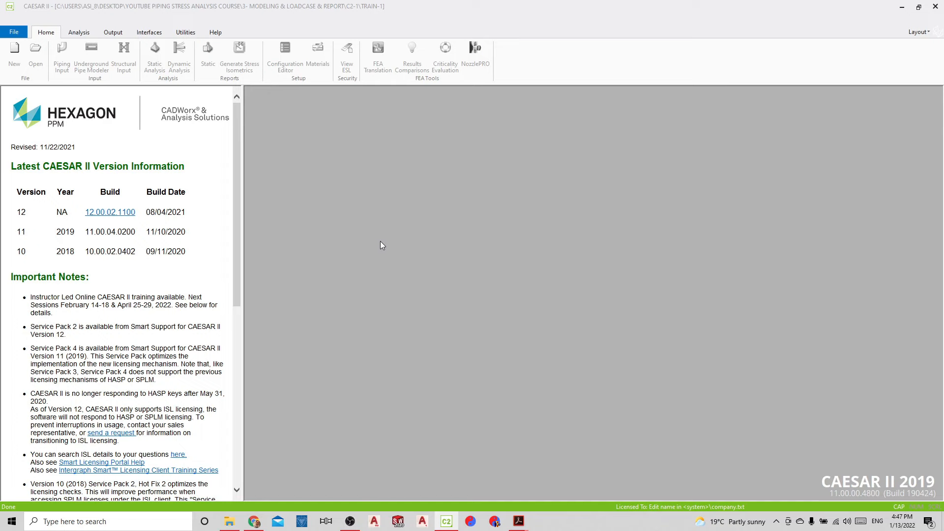
Open the piping input and add an X restraint at node 45 as the third restraint of element 40-45
left_click(62, 56)
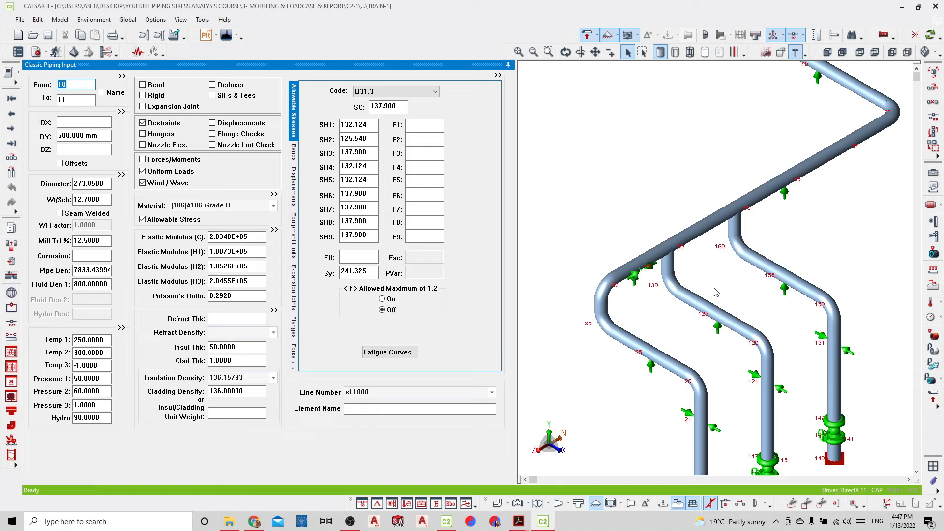
middle_click_drag(717, 293, 705, 302)
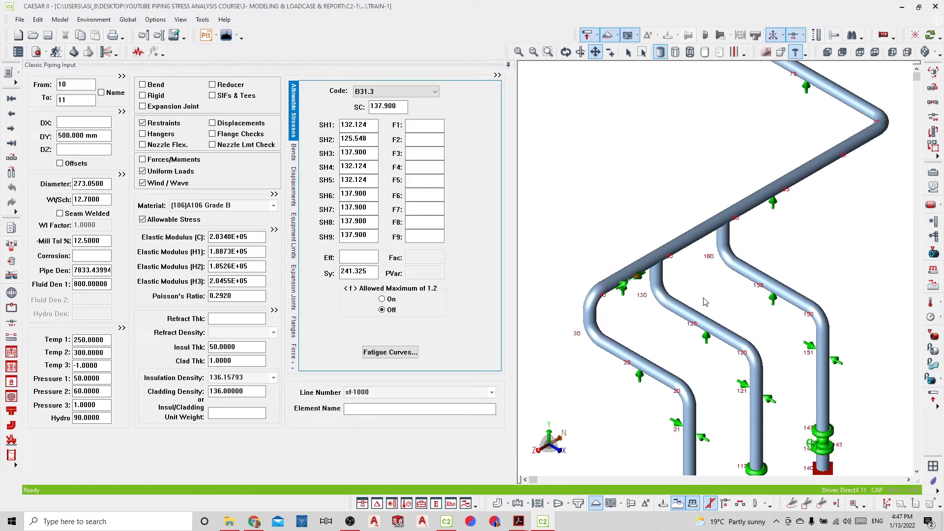
left_click(615, 288)
double_click(364, 194)
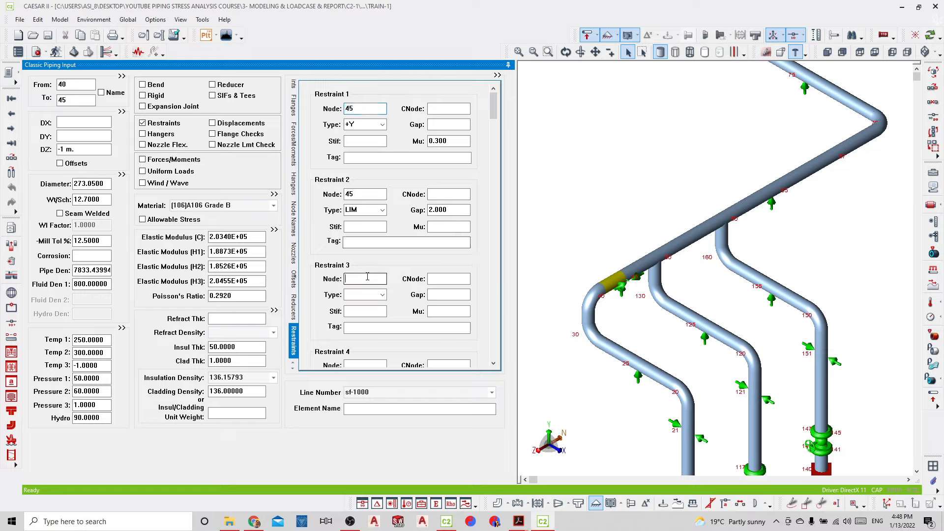
left_click(364, 295)
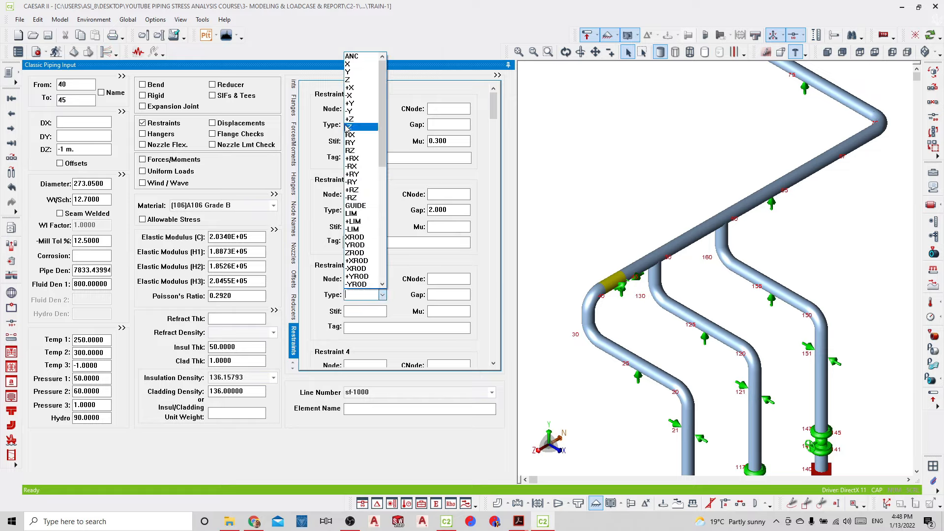
left_click(349, 72)
left_click(382, 295)
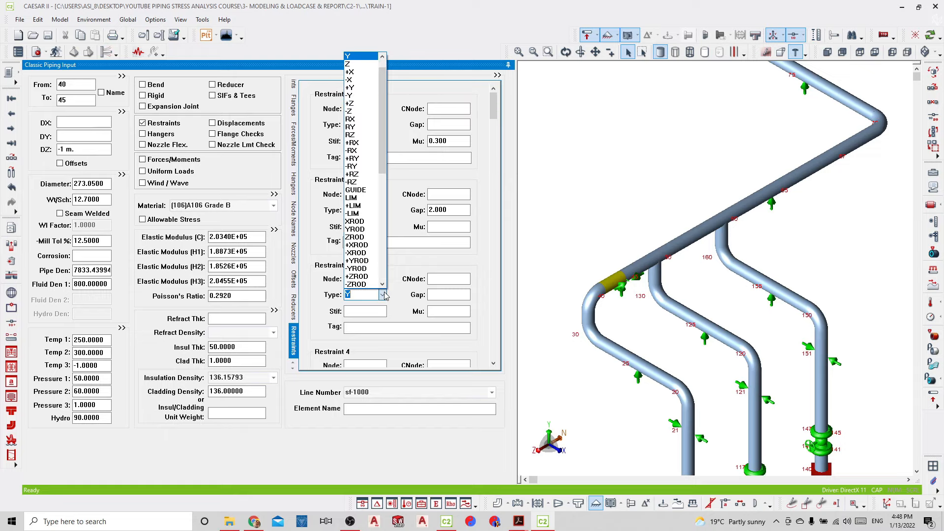
left_click(360, 66)
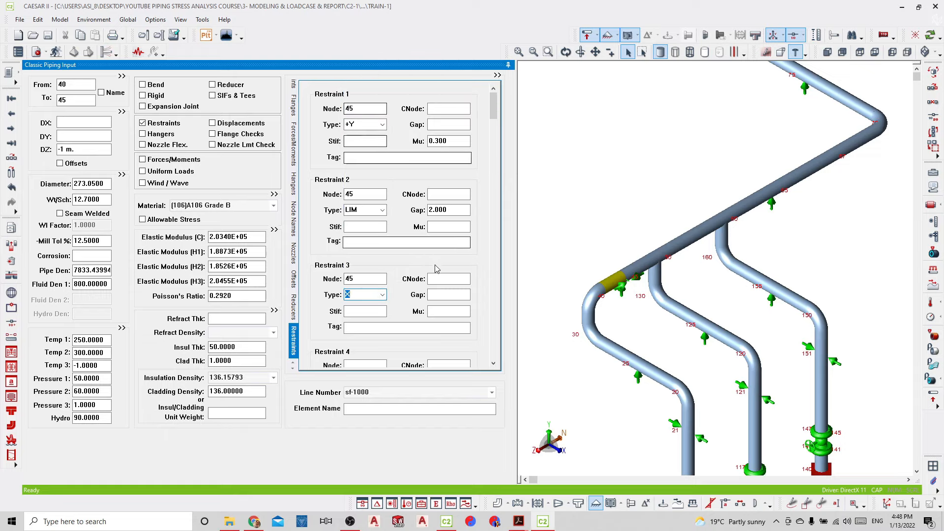
key("Tab")
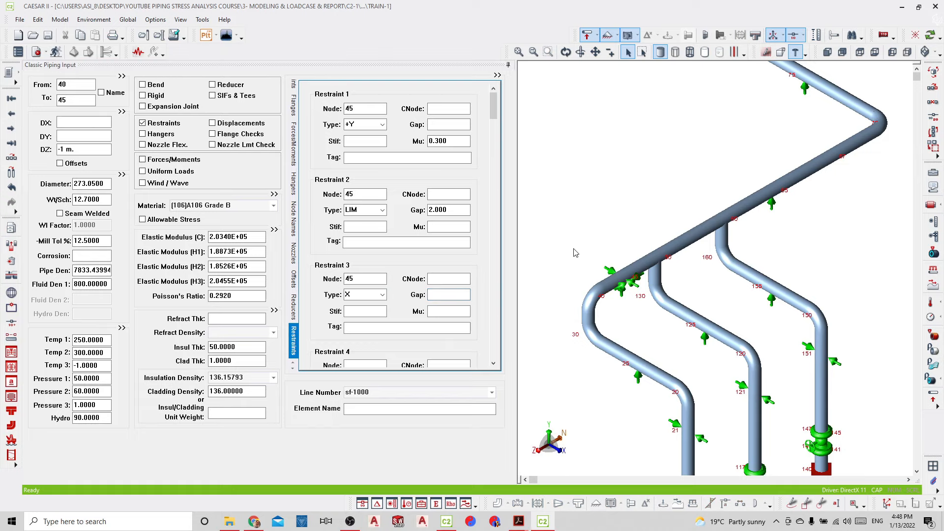
Inspect the restraint definitions at nodes 21, 121, 151 and 65 by selecting their supports in the model
left_click(700, 439)
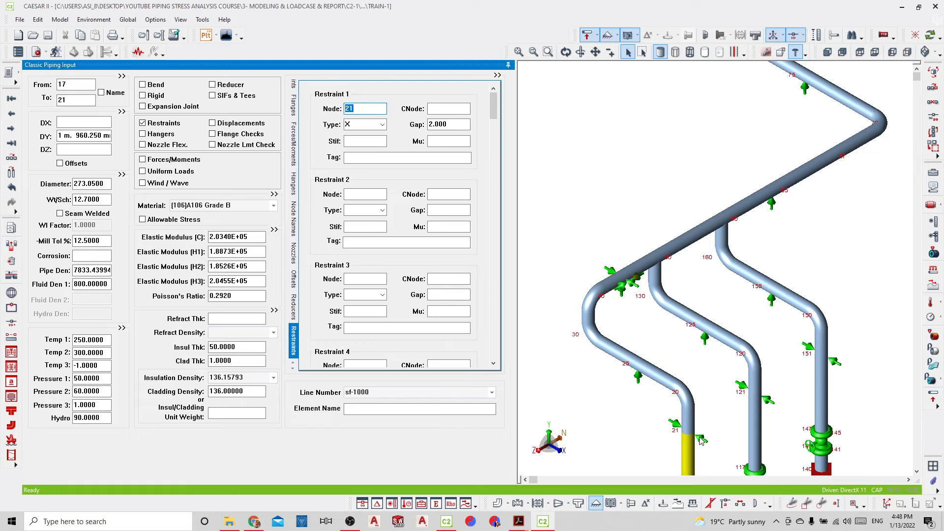
left_click(774, 405)
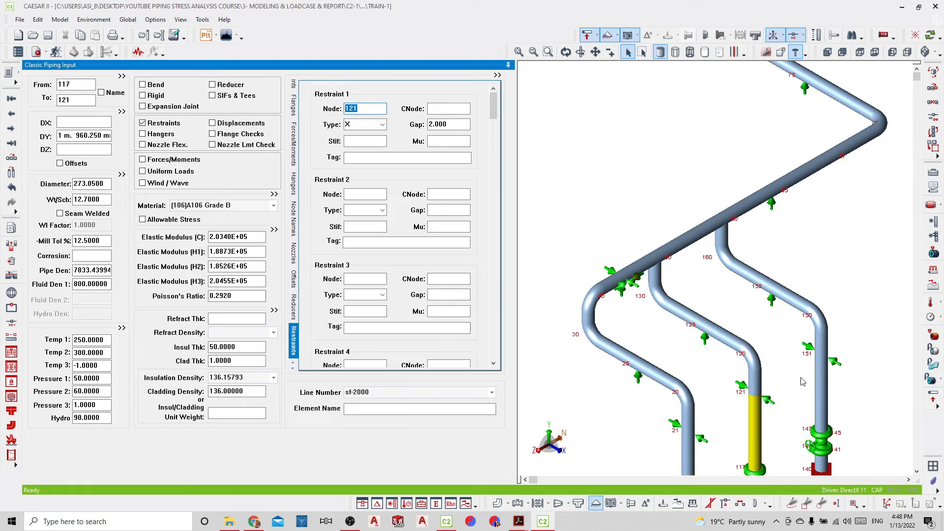
left_click(838, 364)
left_click(838, 364)
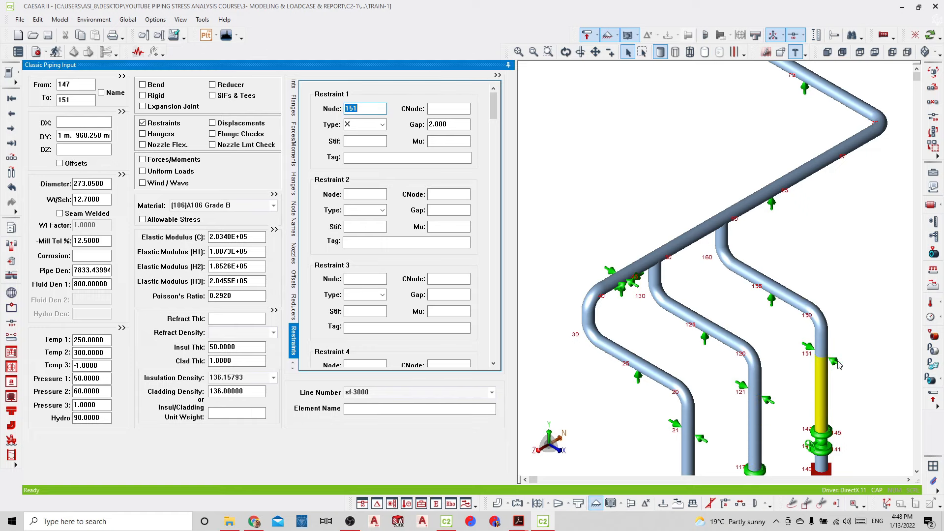
left_click(771, 204)
left_click(694, 193)
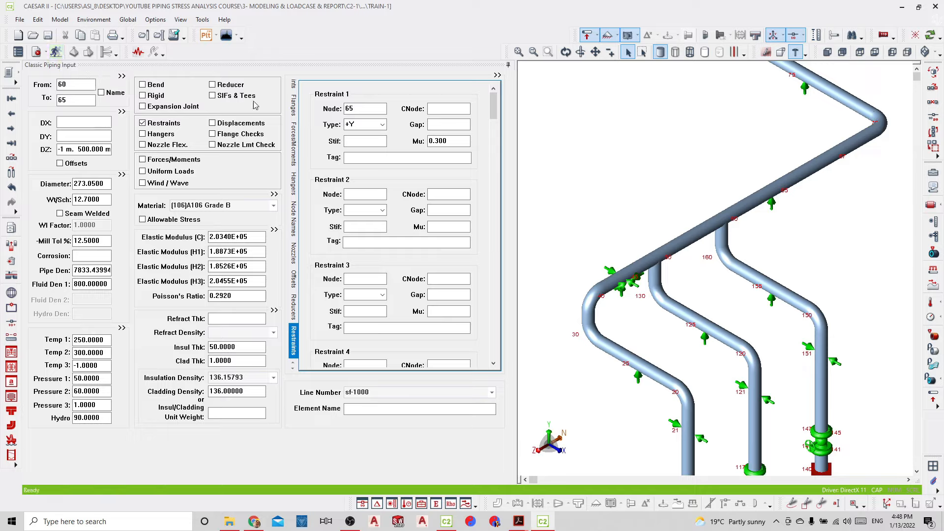
Batch run the static analysis of the piping model and review the list of analyzed load cases in the static output
left_click(56, 52)
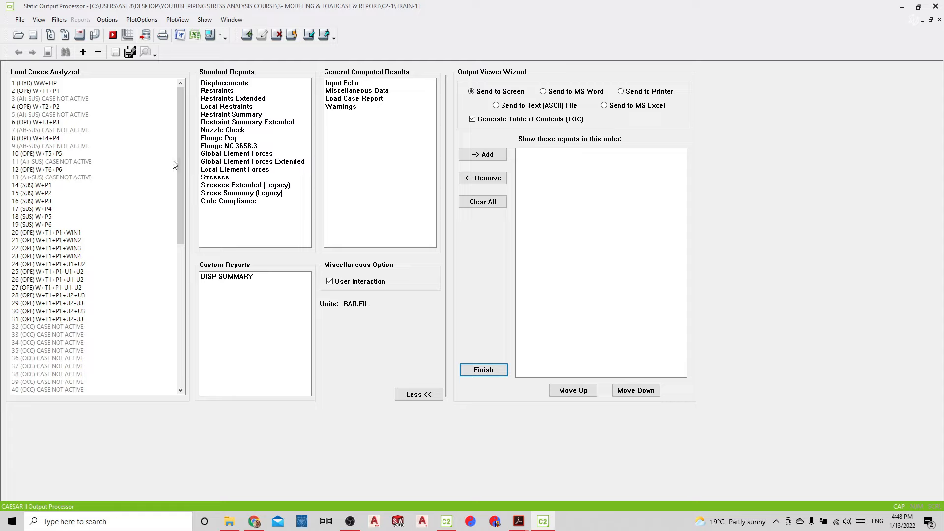
scroll(68, 95, "down", 1)
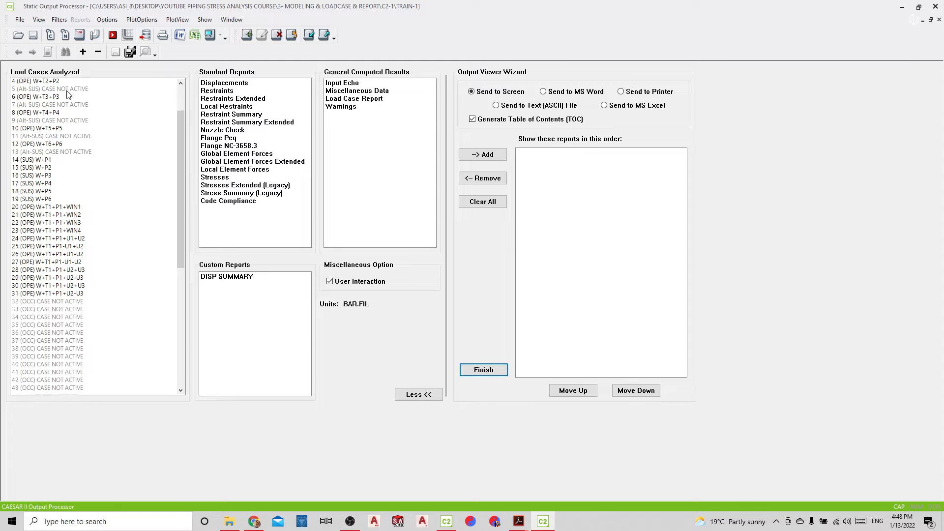
scroll(68, 94, "down", 8)
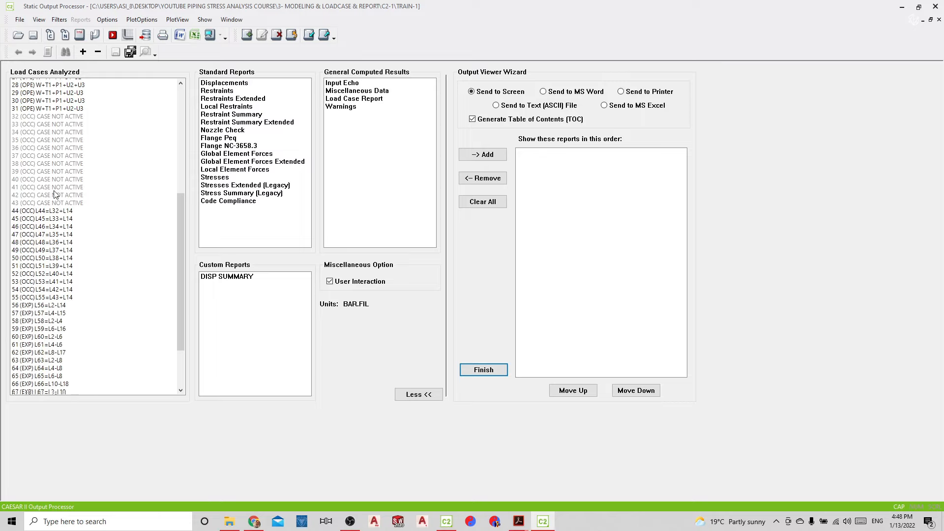
scroll(54, 194, "down", 2)
scroll(41, 336, "down", 1)
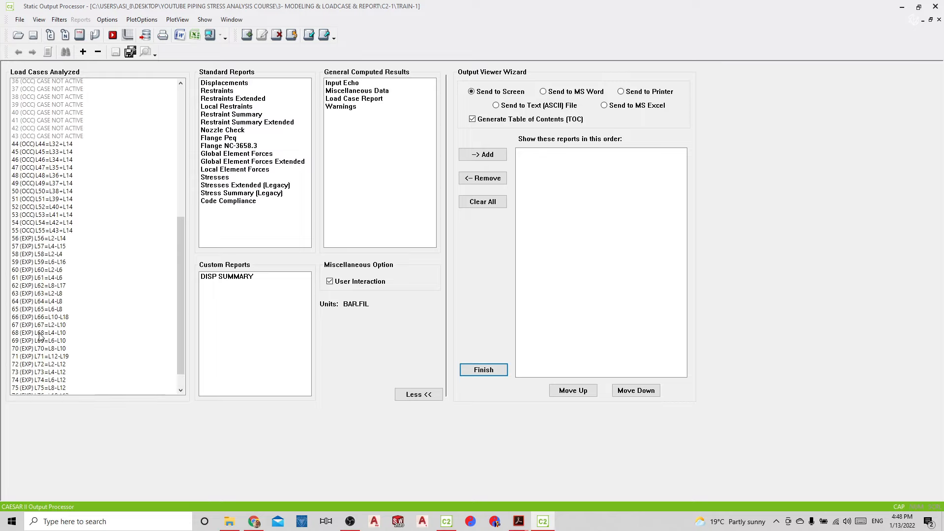
scroll(41, 337, "up", 12)
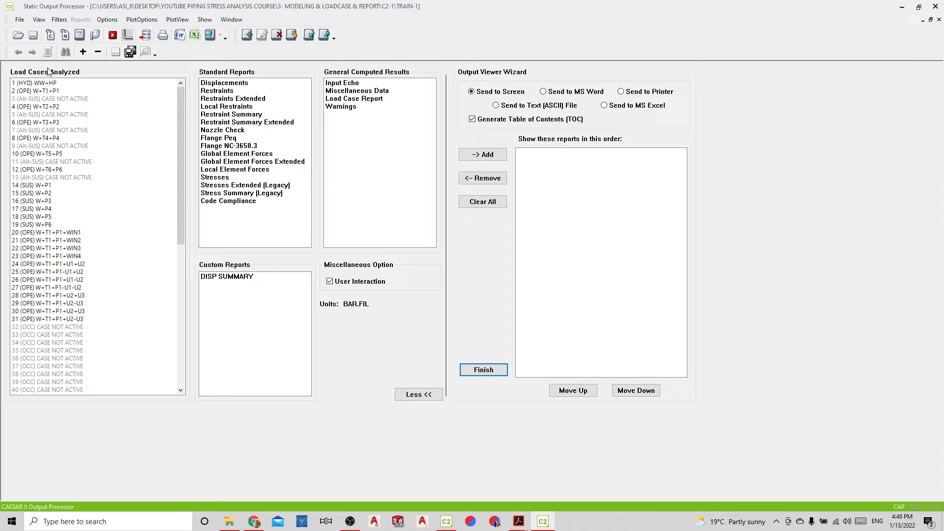